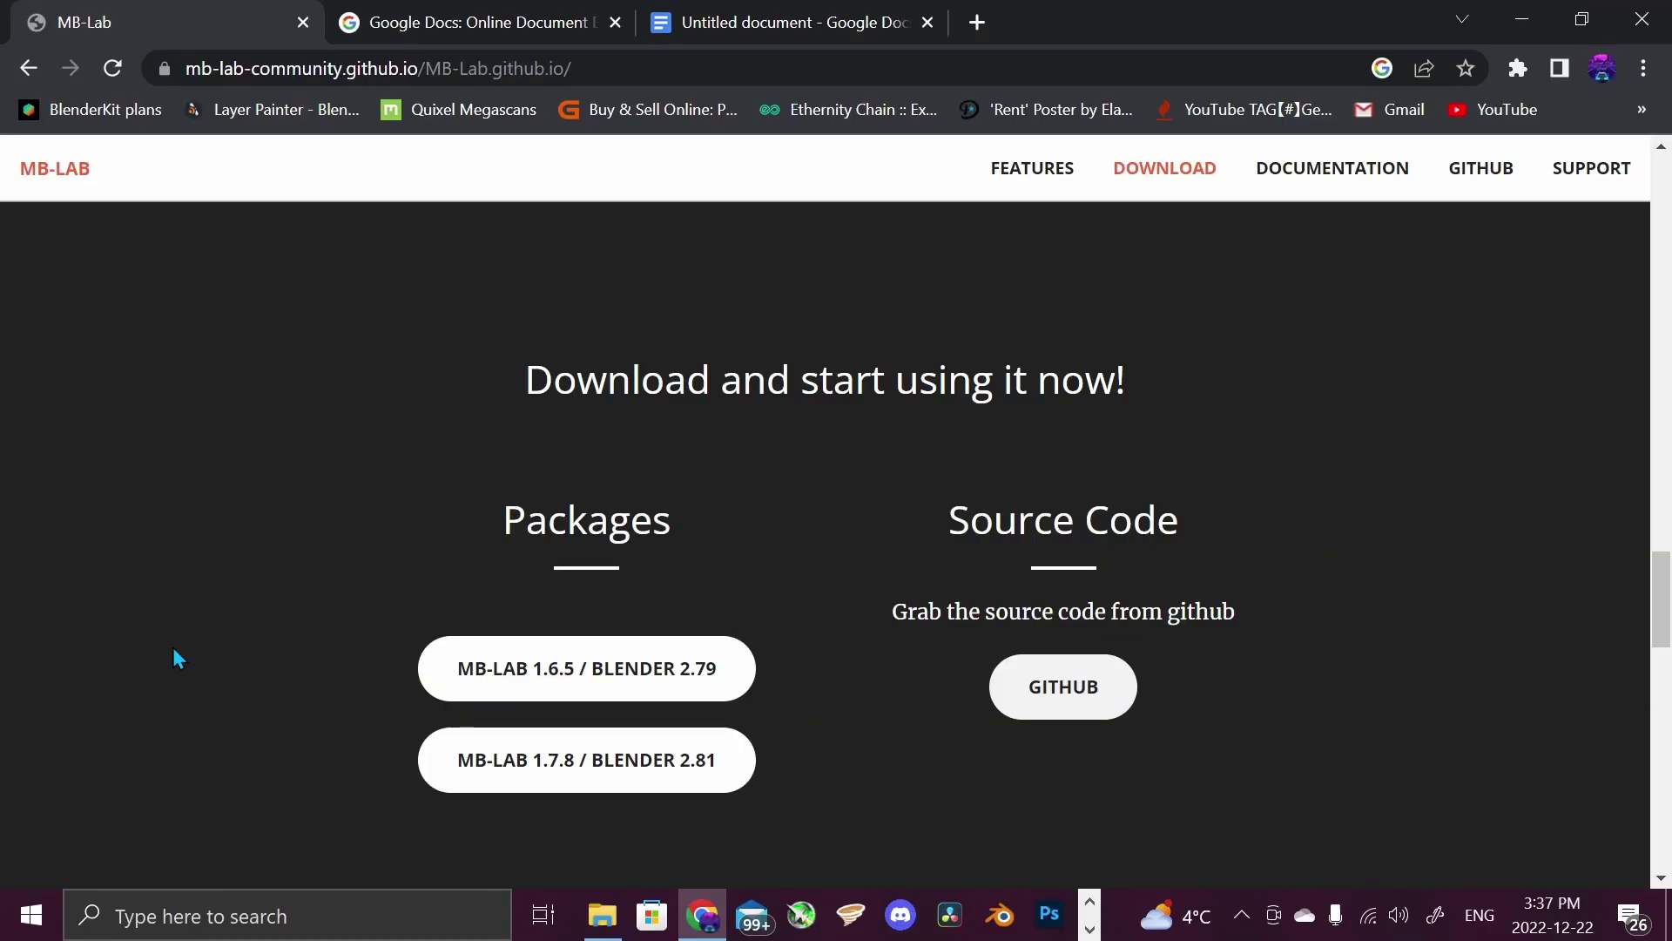
# Start the MB-Lab-1_7_8.zip download for Blender 2.81 from the MB-Lab page's Download section
pyautogui.click(523, 759)
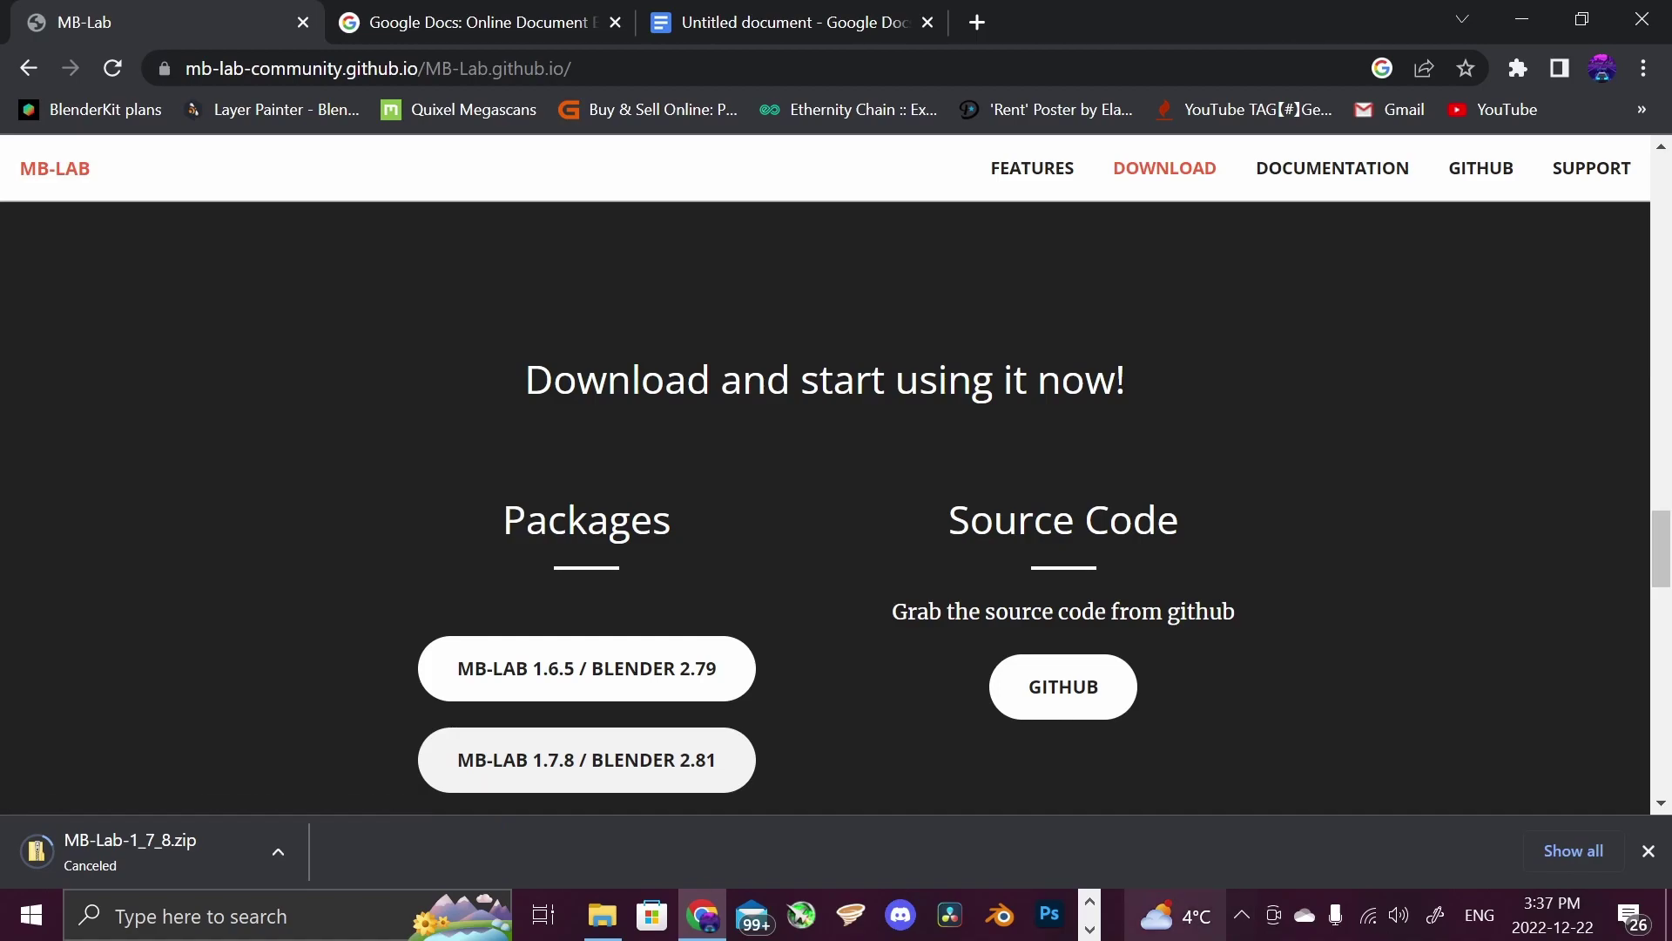
# Bring Blender to the front and open Preferences at the Add-ons section
pyautogui.click(1089, 927)
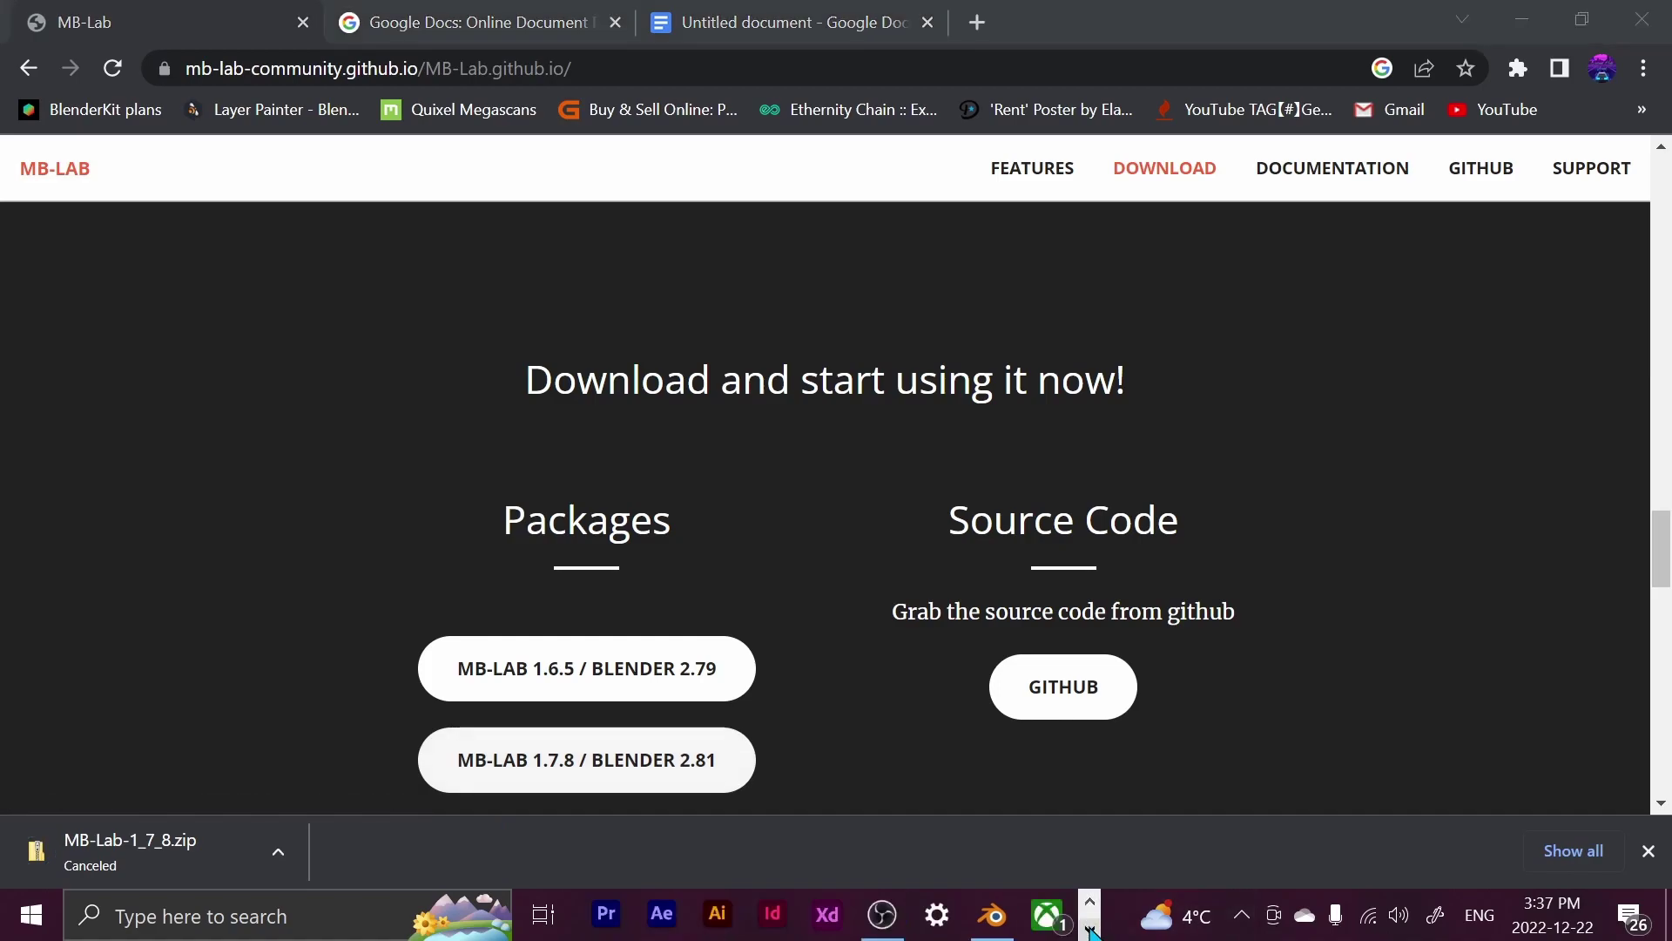
pyautogui.click(1000, 925)
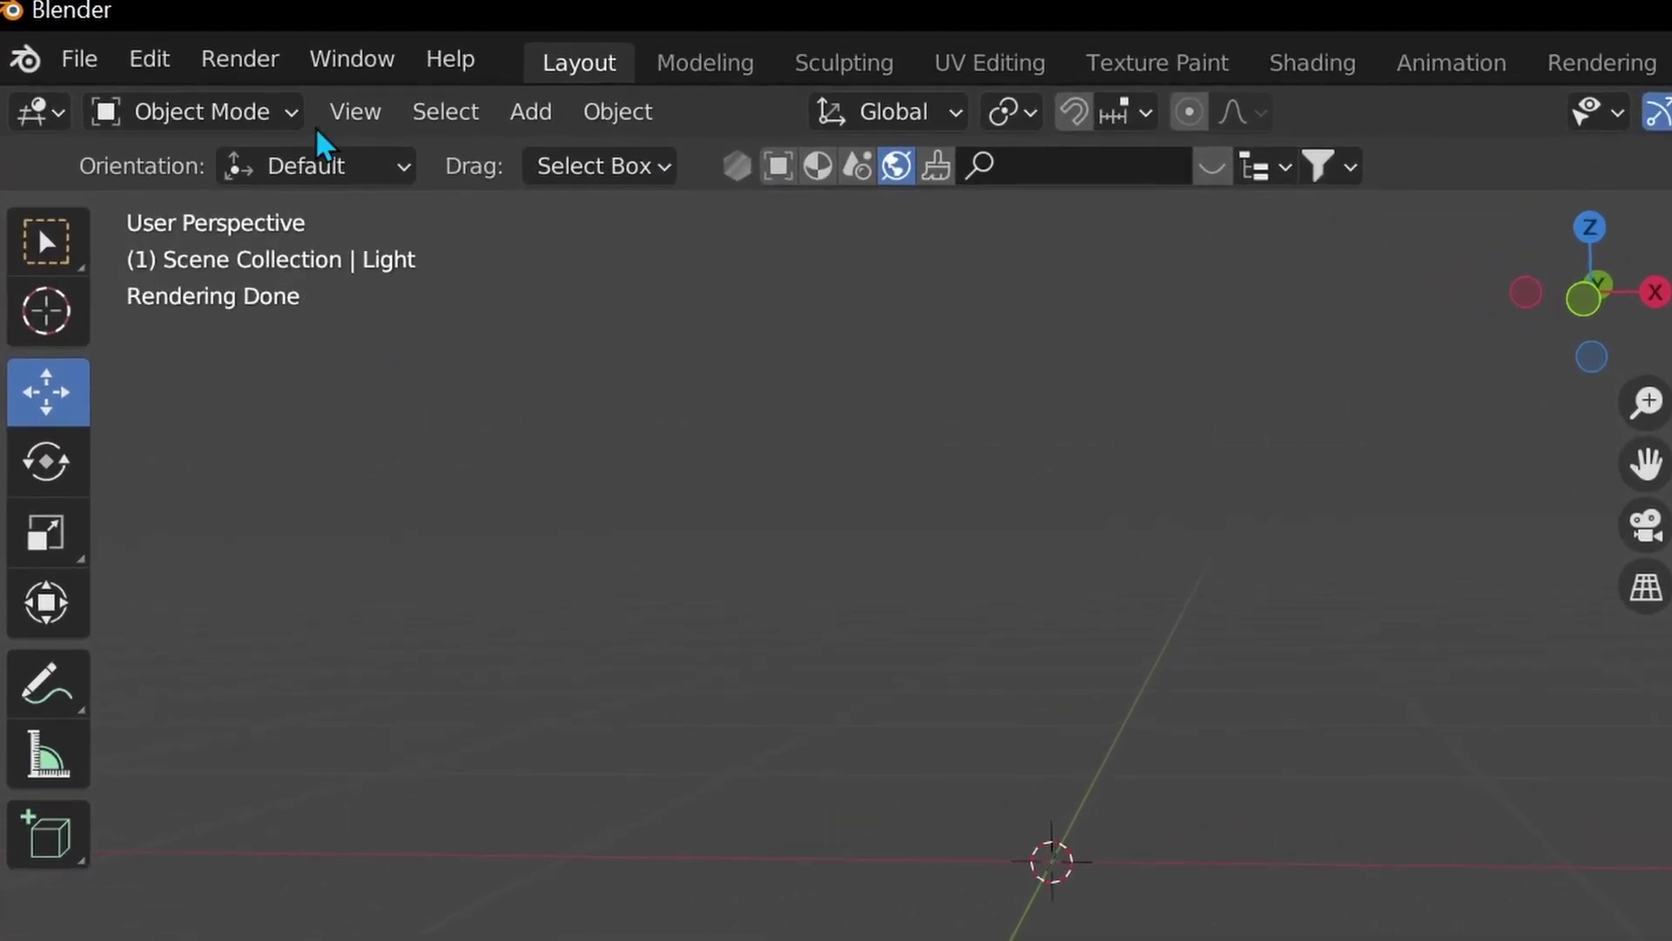
pyautogui.click(150, 58)
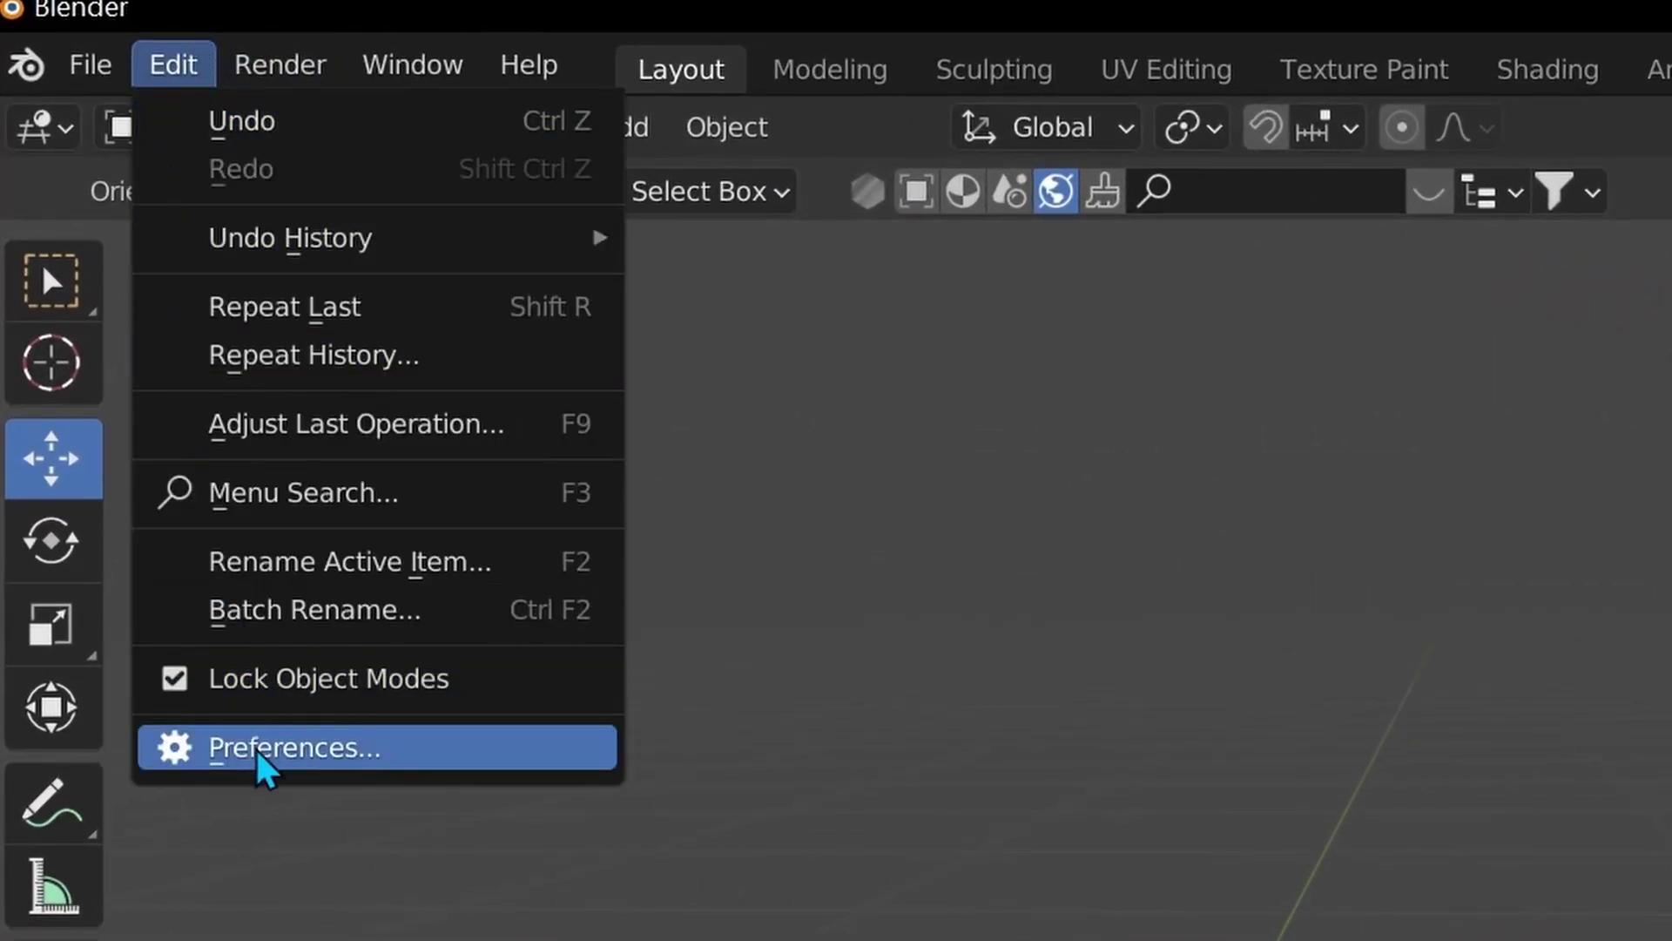
pyautogui.click(257, 749)
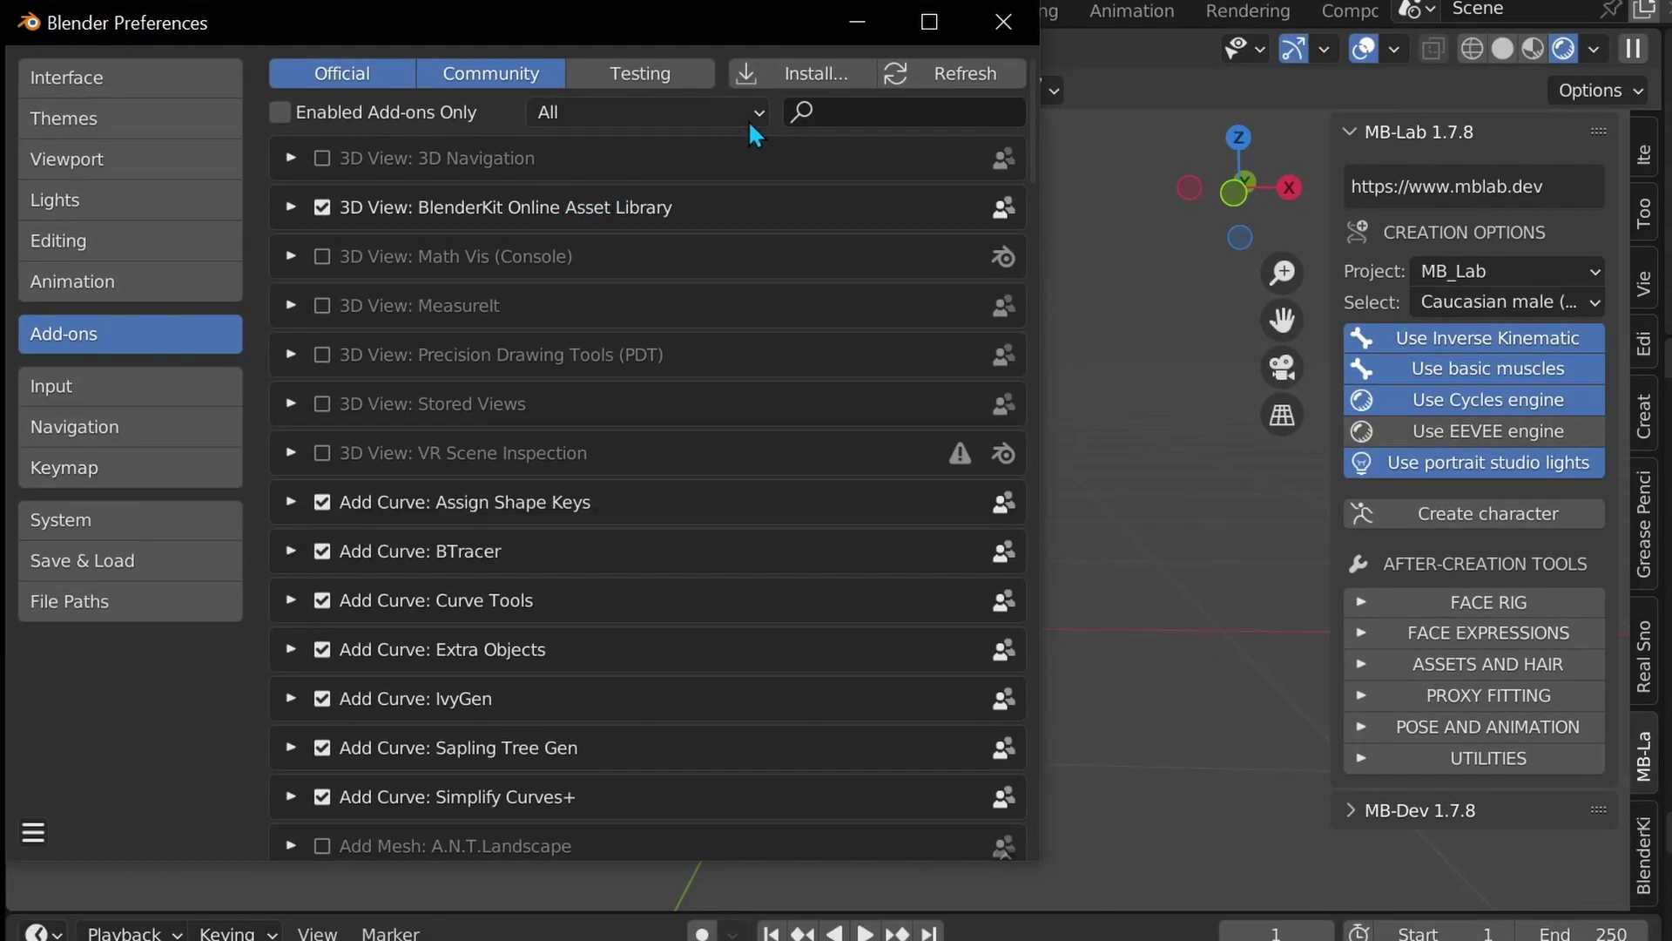
# Browse the Downloads folder in the add-on installer, filtering files by 'mb' to find MB_LAB_178_50.zip
pyautogui.click(770, 70)
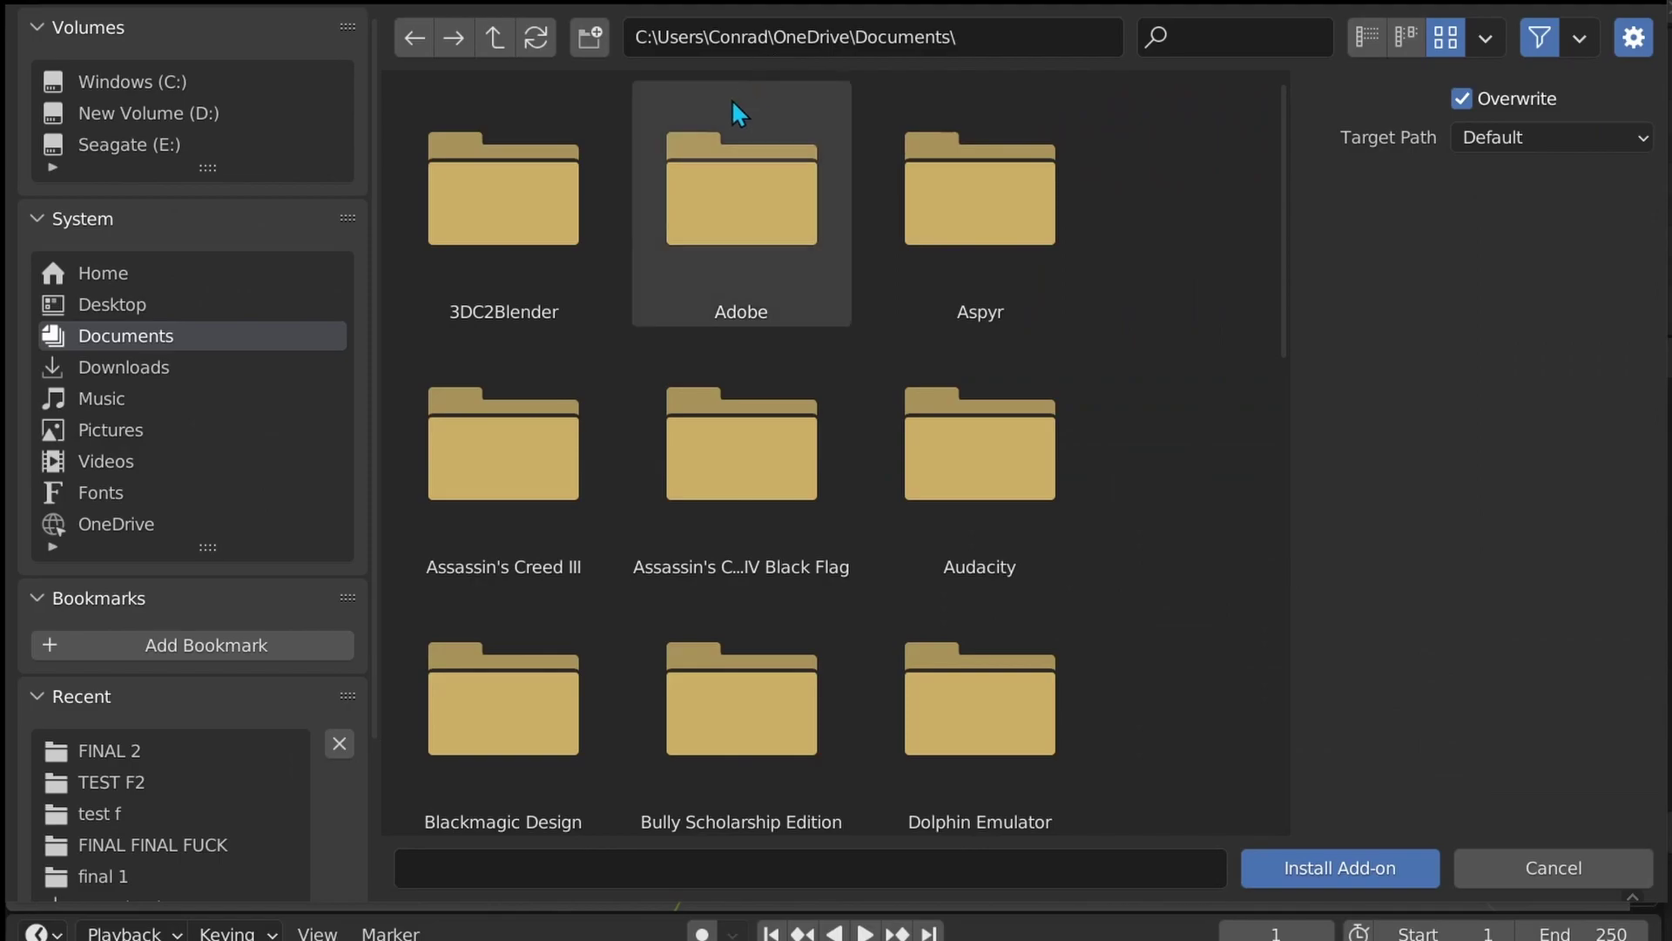
pyautogui.click(161, 364)
pyautogui.click(1246, 27)
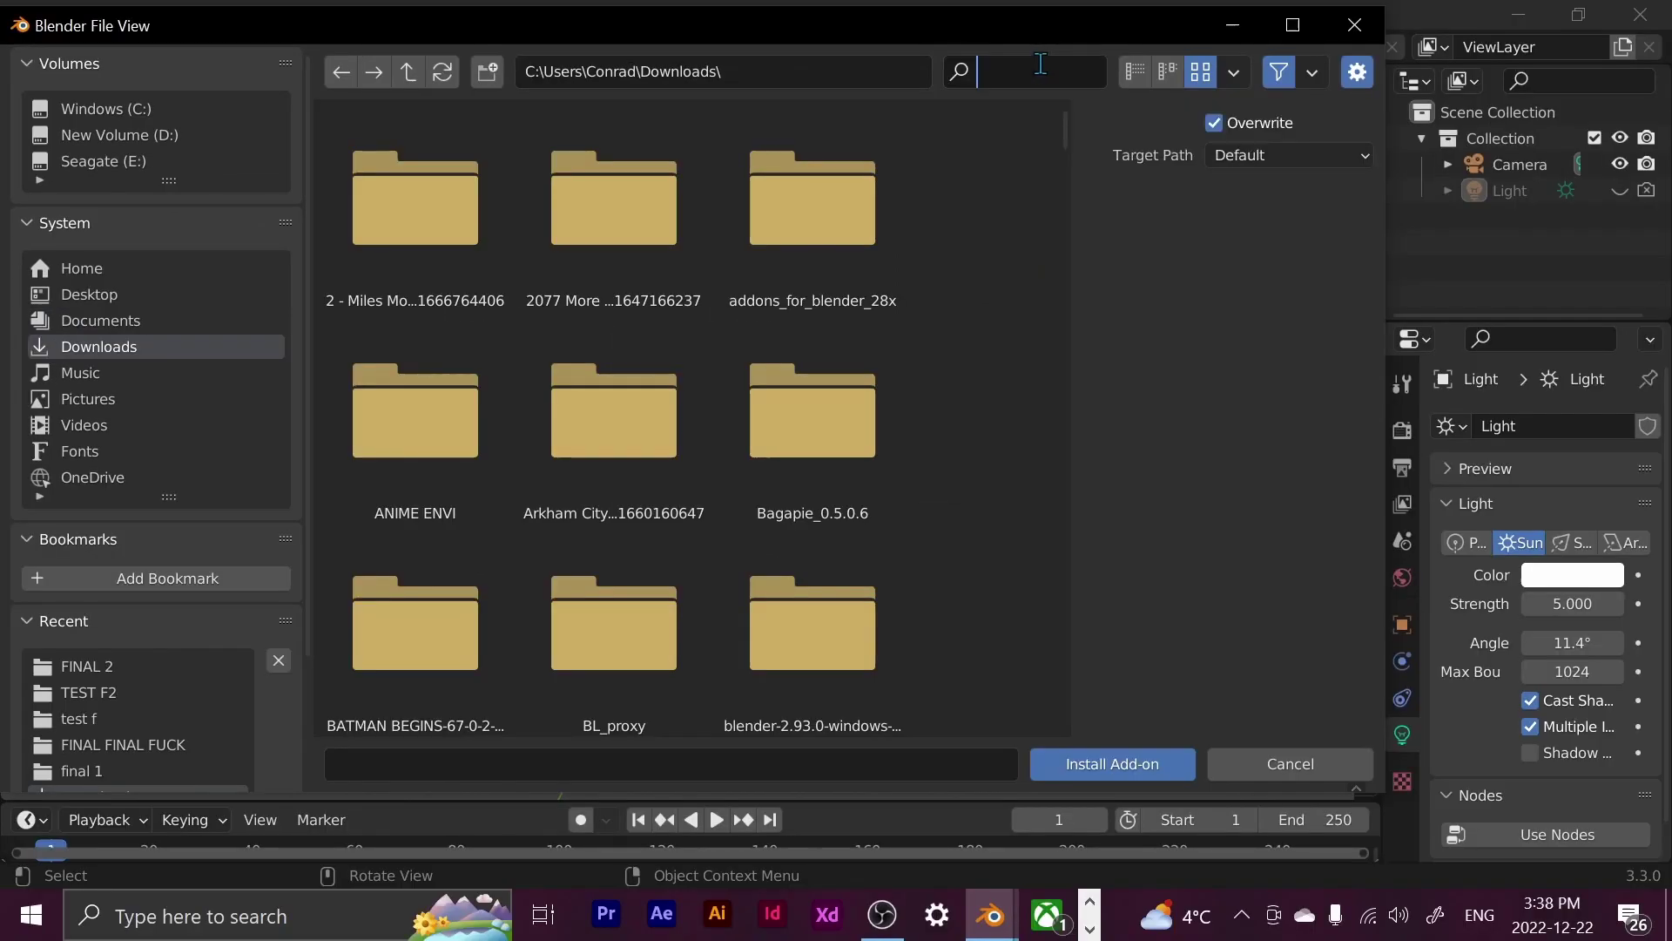
pyautogui.write('mb')
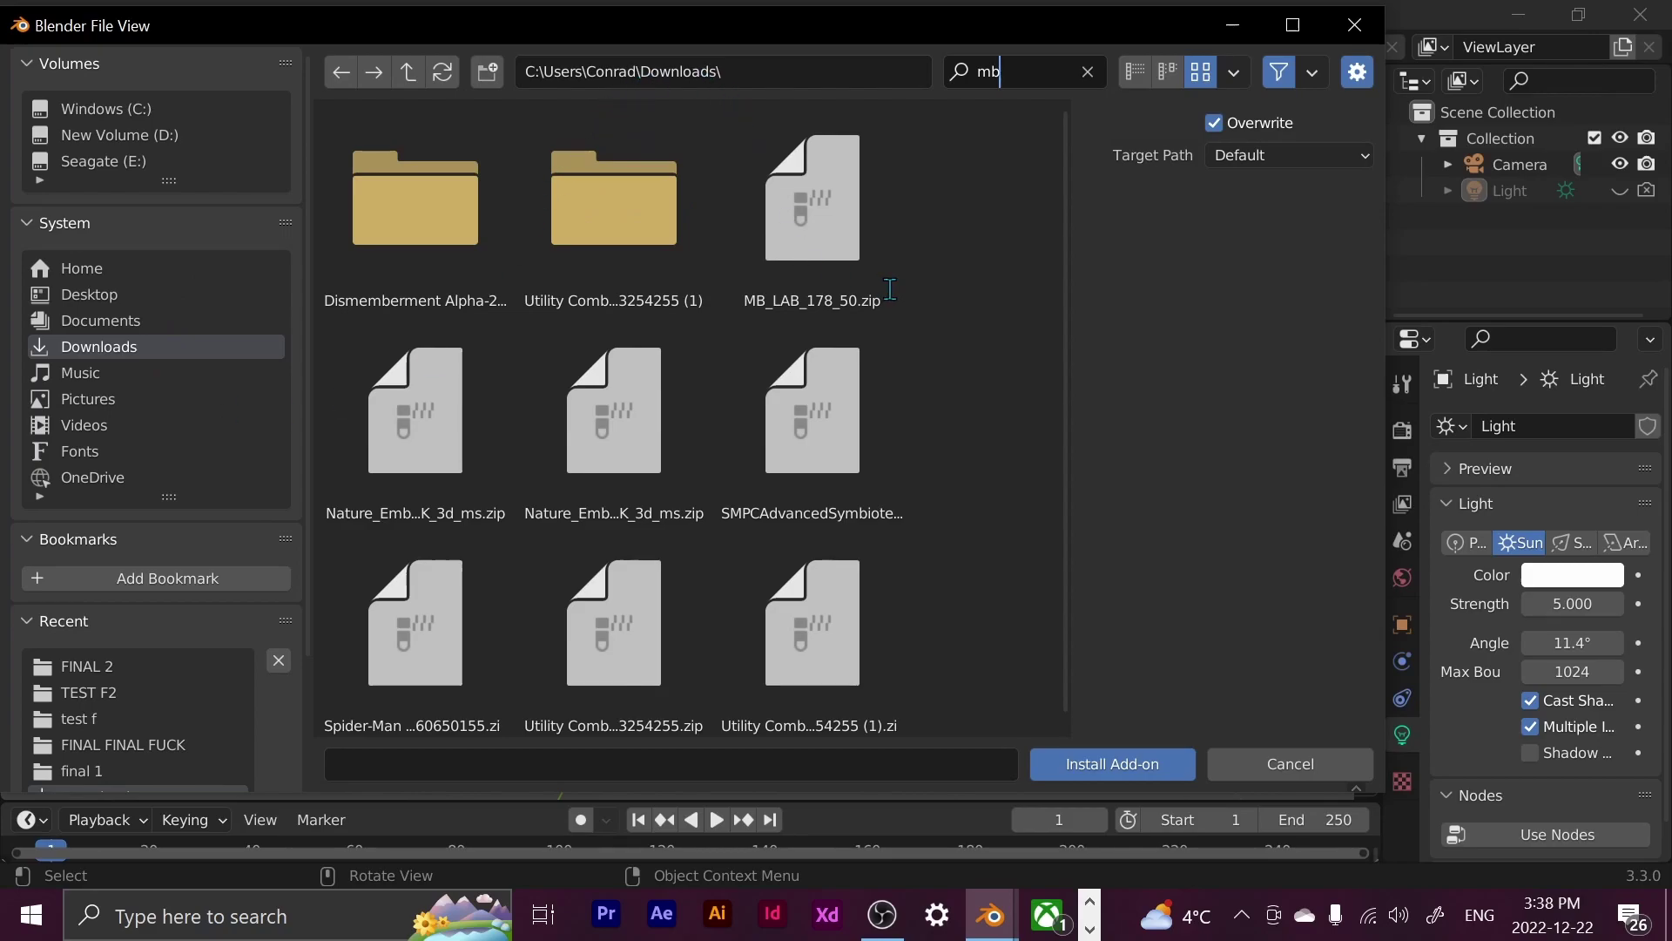
pyautogui.press('Return')
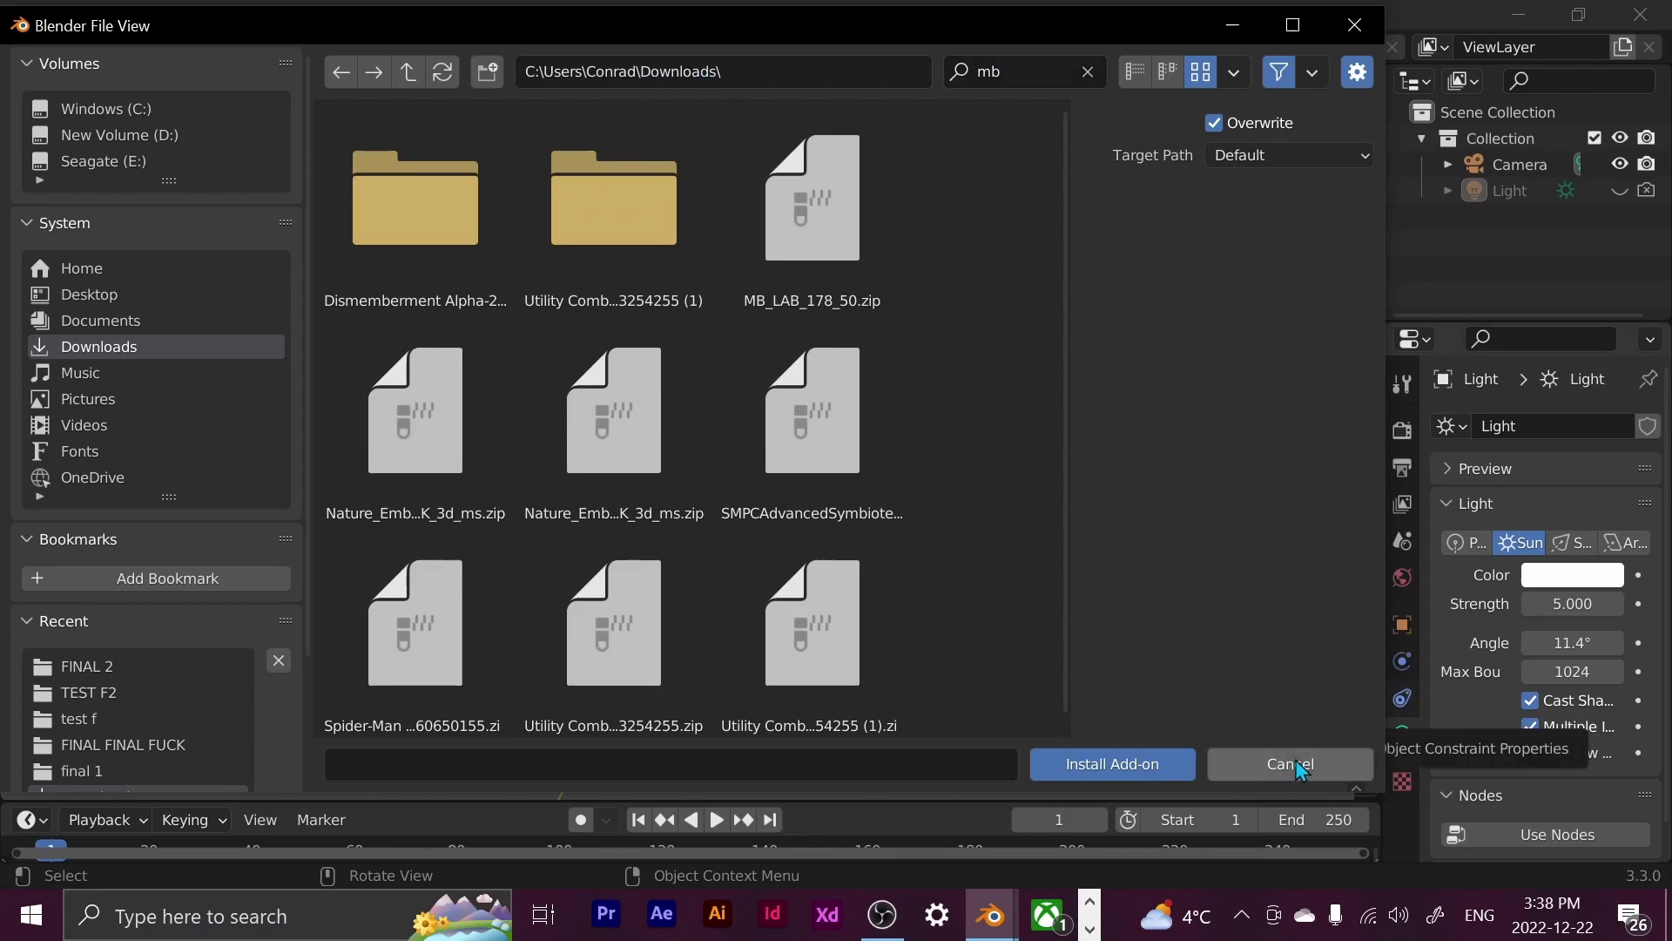
# Cancel the file install and search the add-on list for 'mb'
pyautogui.click(1295, 765)
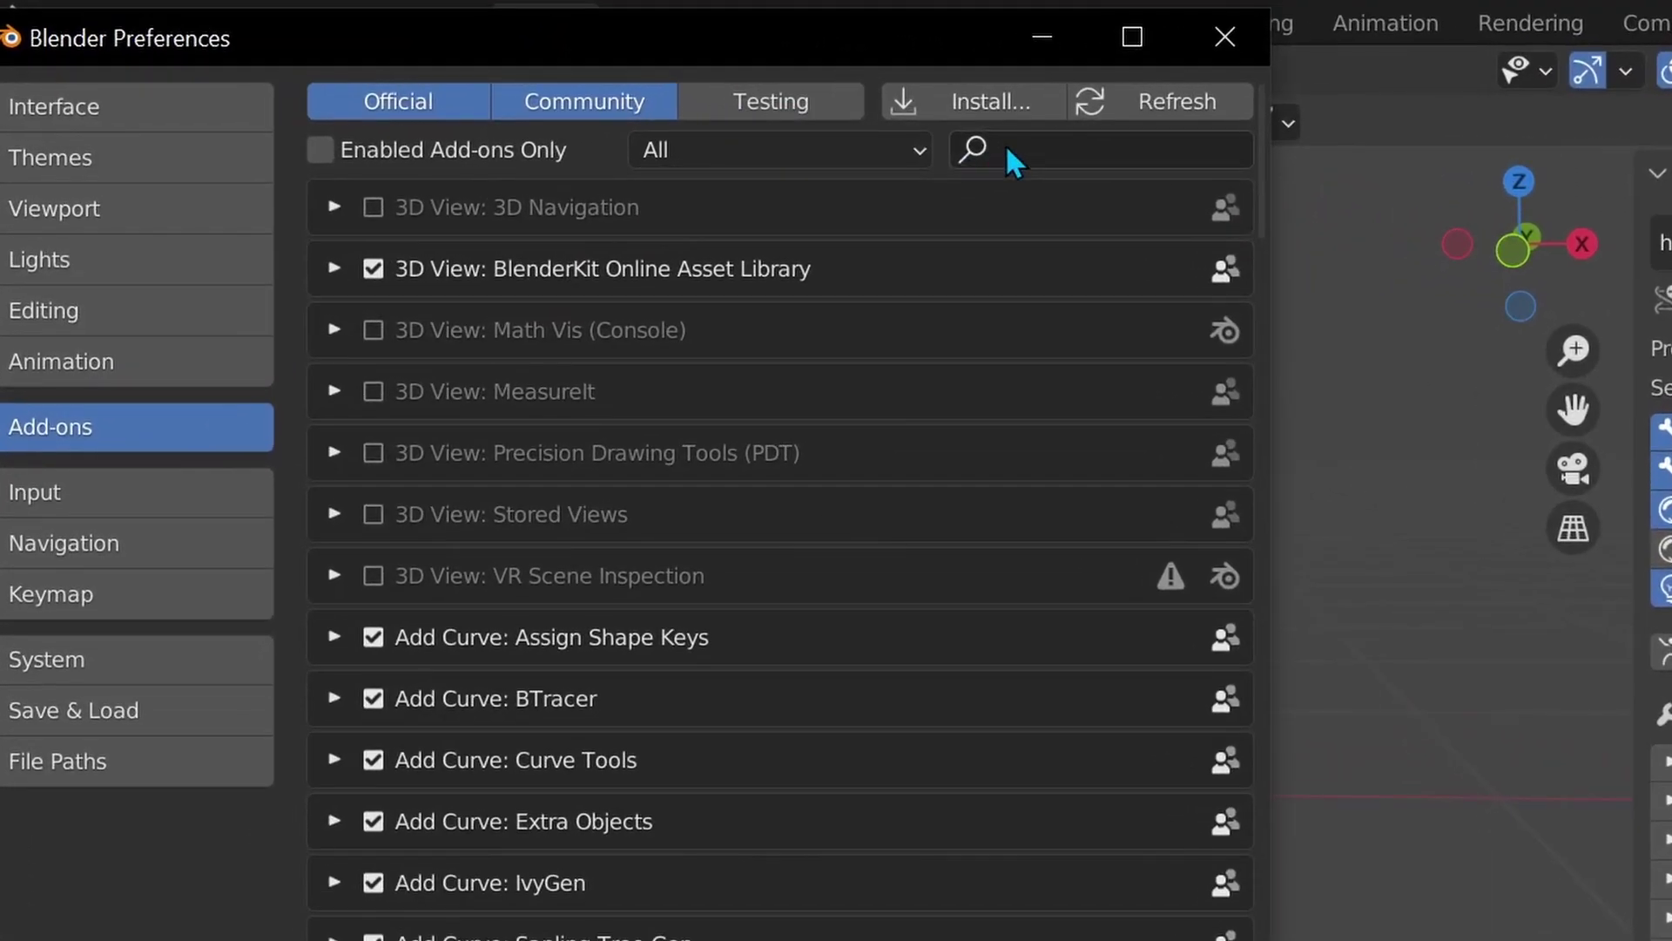
pyautogui.click(1032, 147)
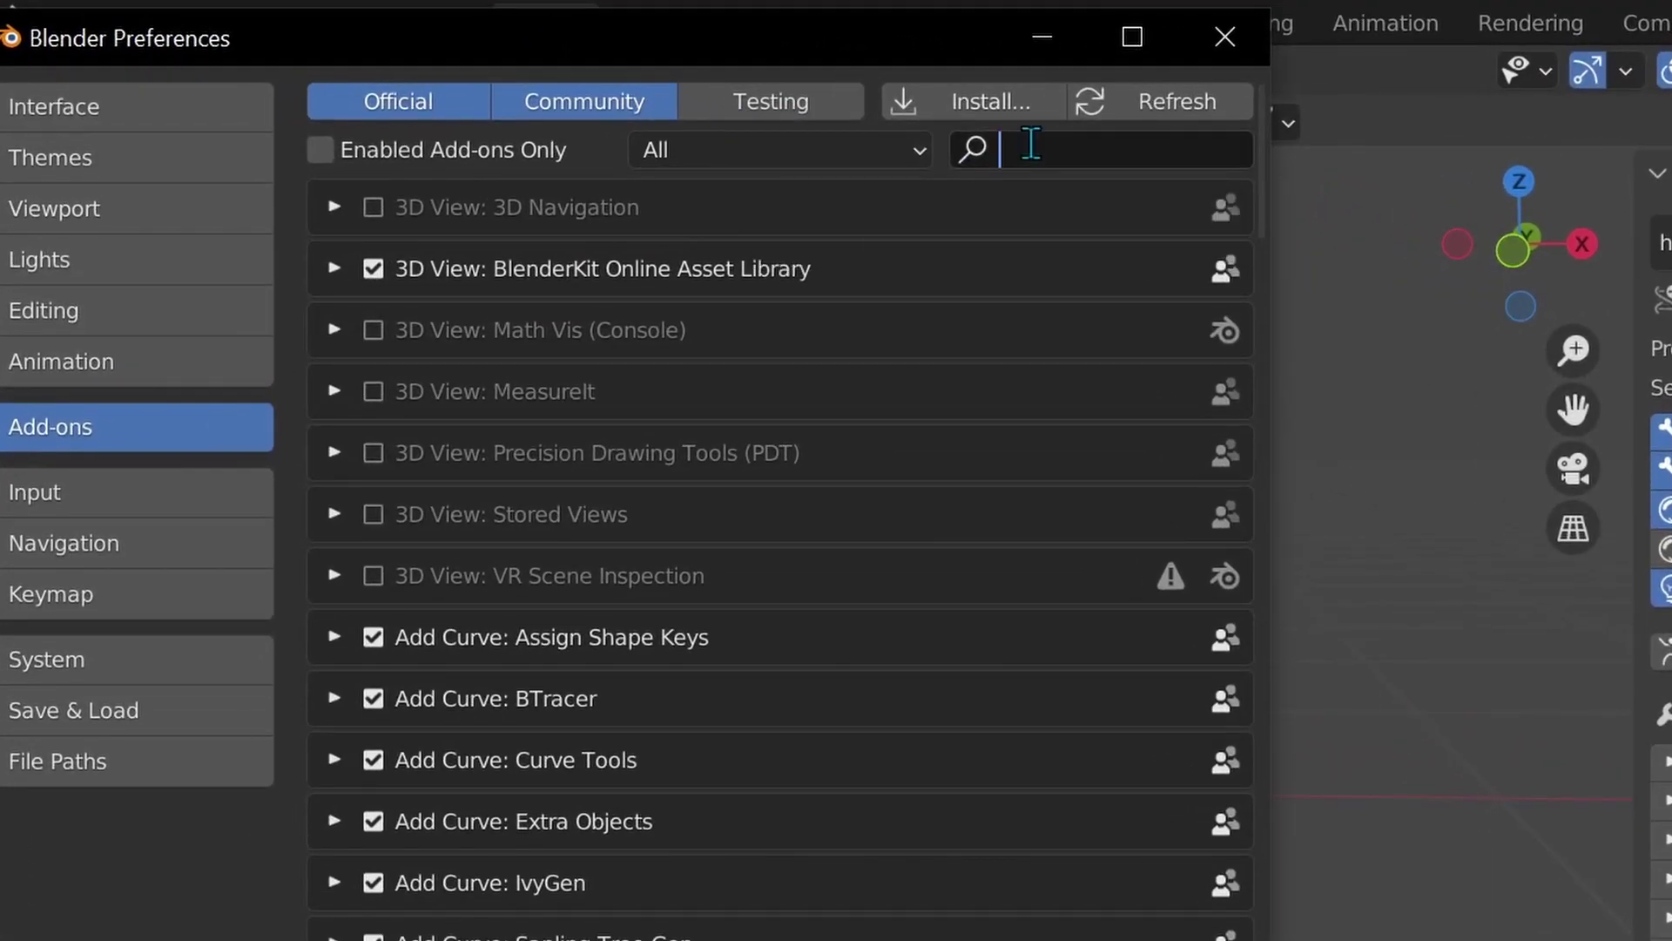
pyautogui.write('mb')
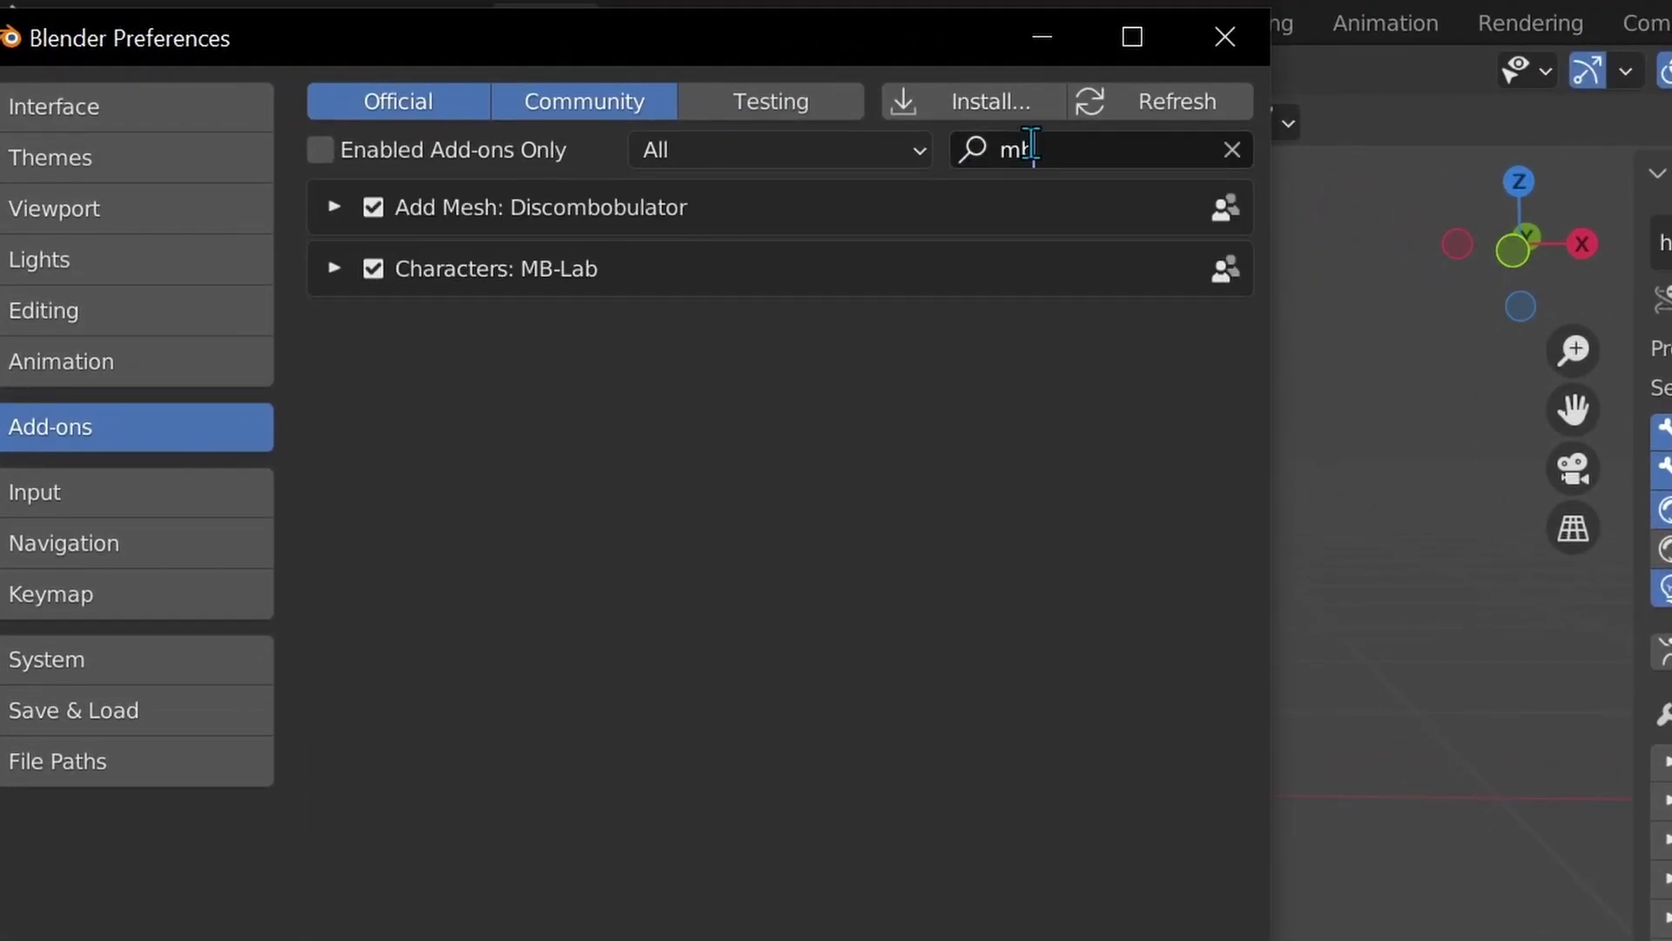
pyautogui.click(327, 269)
# Expand Characters: MB-Lab to confirm version 1.7.8.50 is enabled, then save the preferences
pyautogui.click(330, 269)
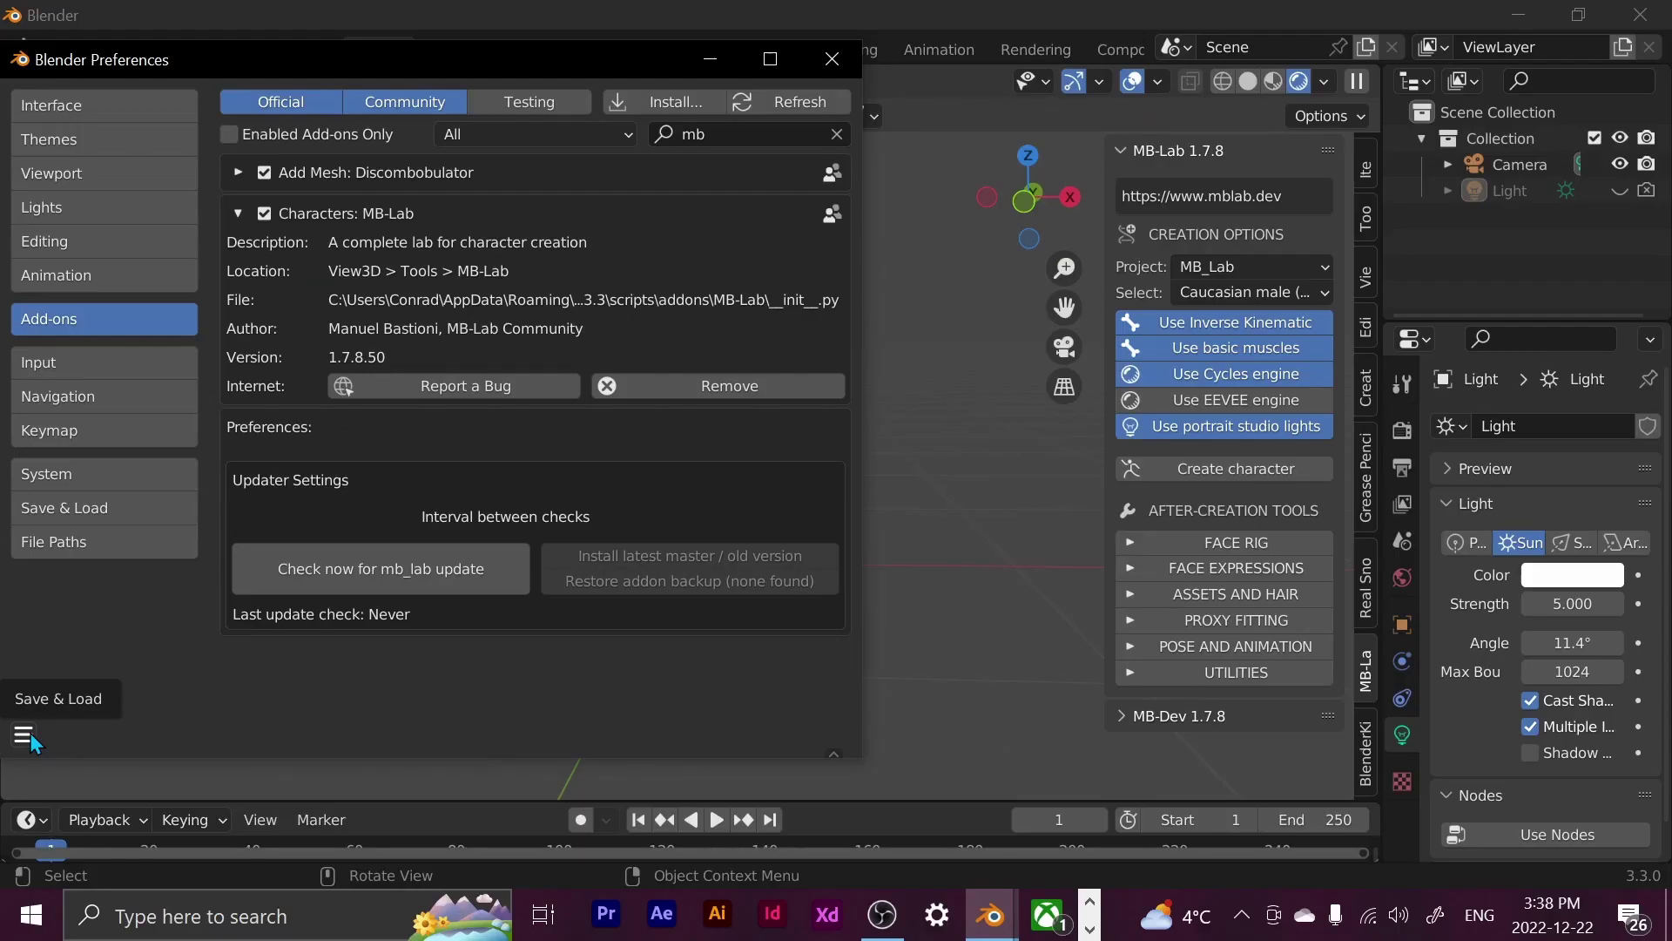
pyautogui.click(25, 737)
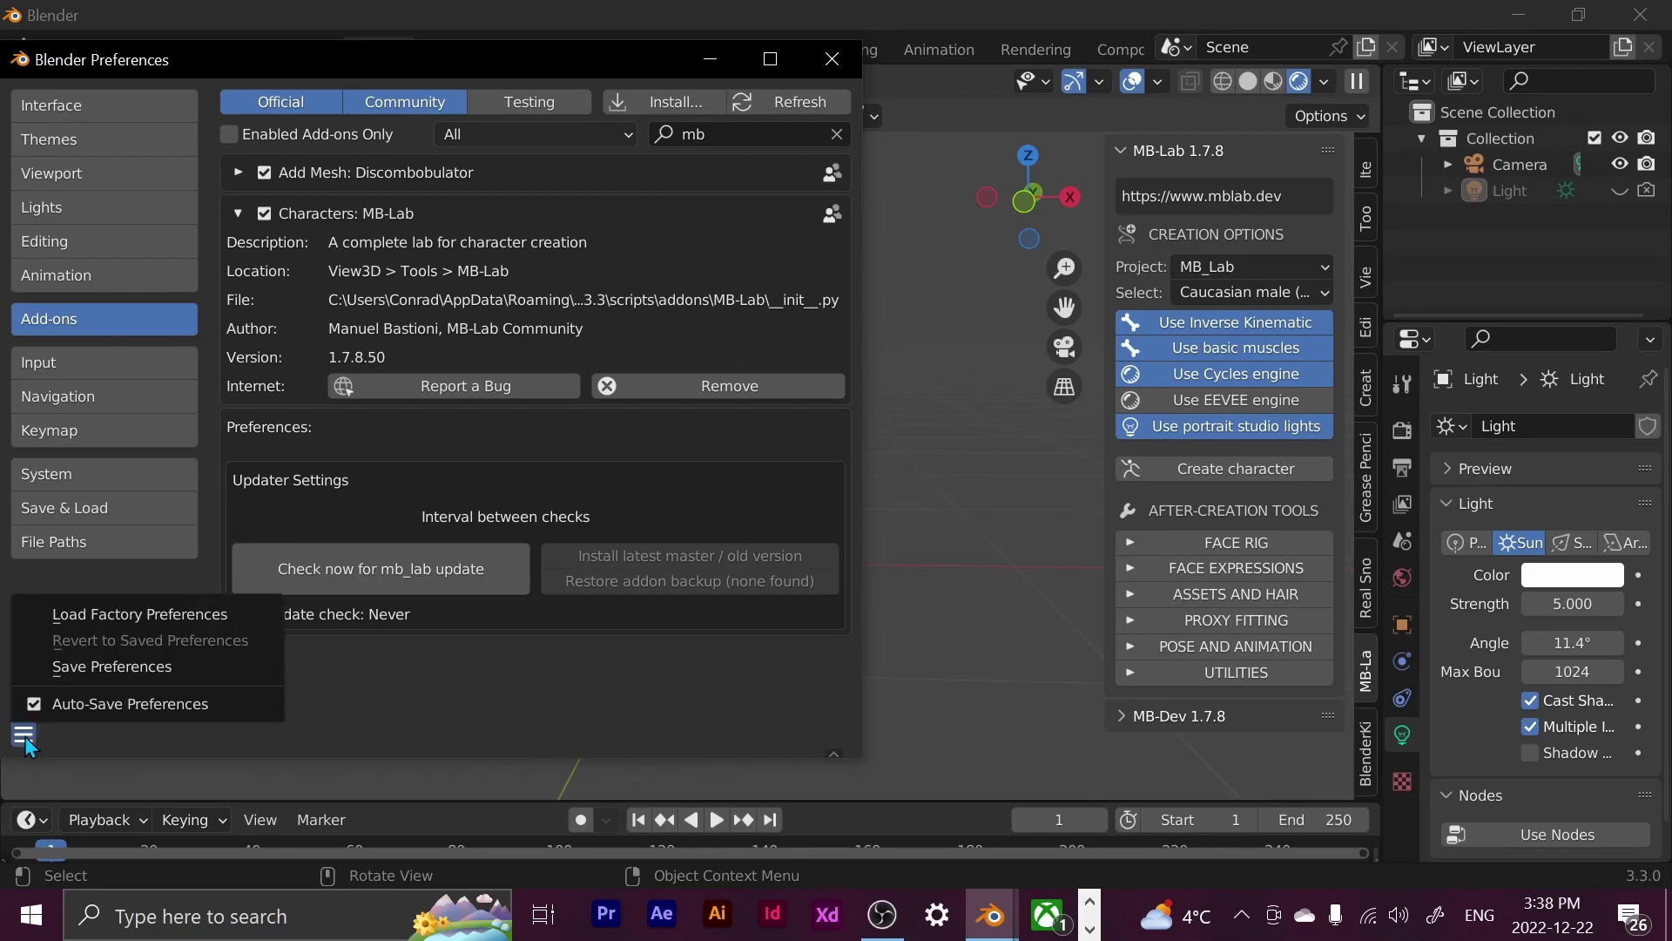
pyautogui.click(63, 673)
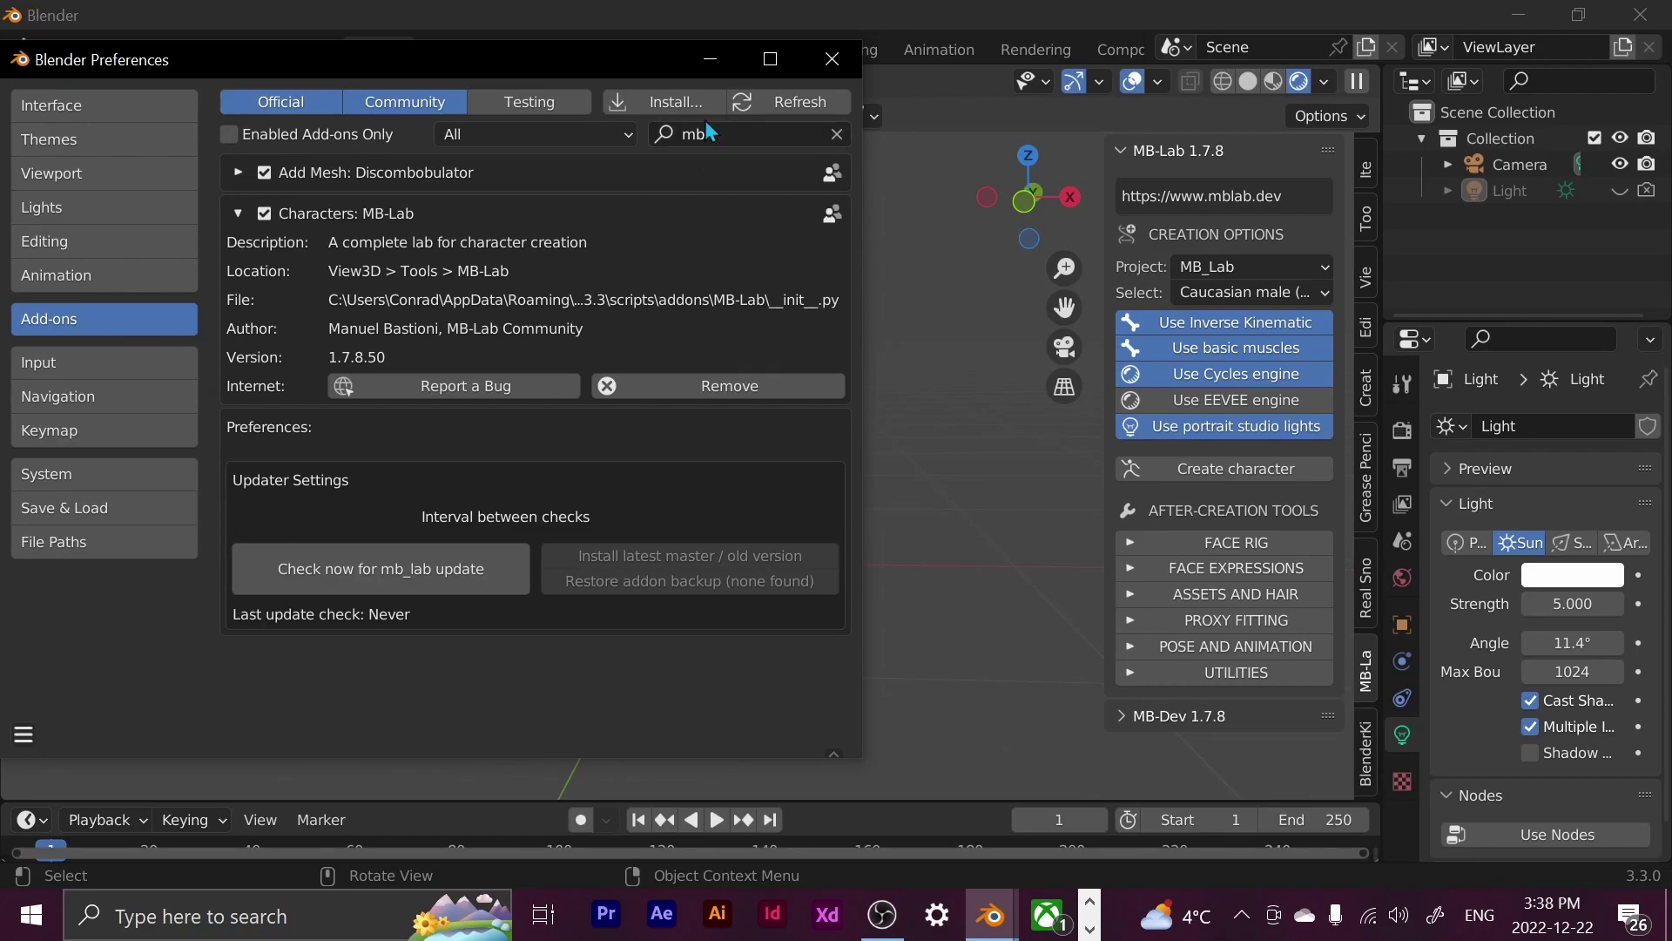
# Close Preferences and bring up MB-Lab's character presets to pick Caucasian male (M_CA01)
pyautogui.click(832, 59)
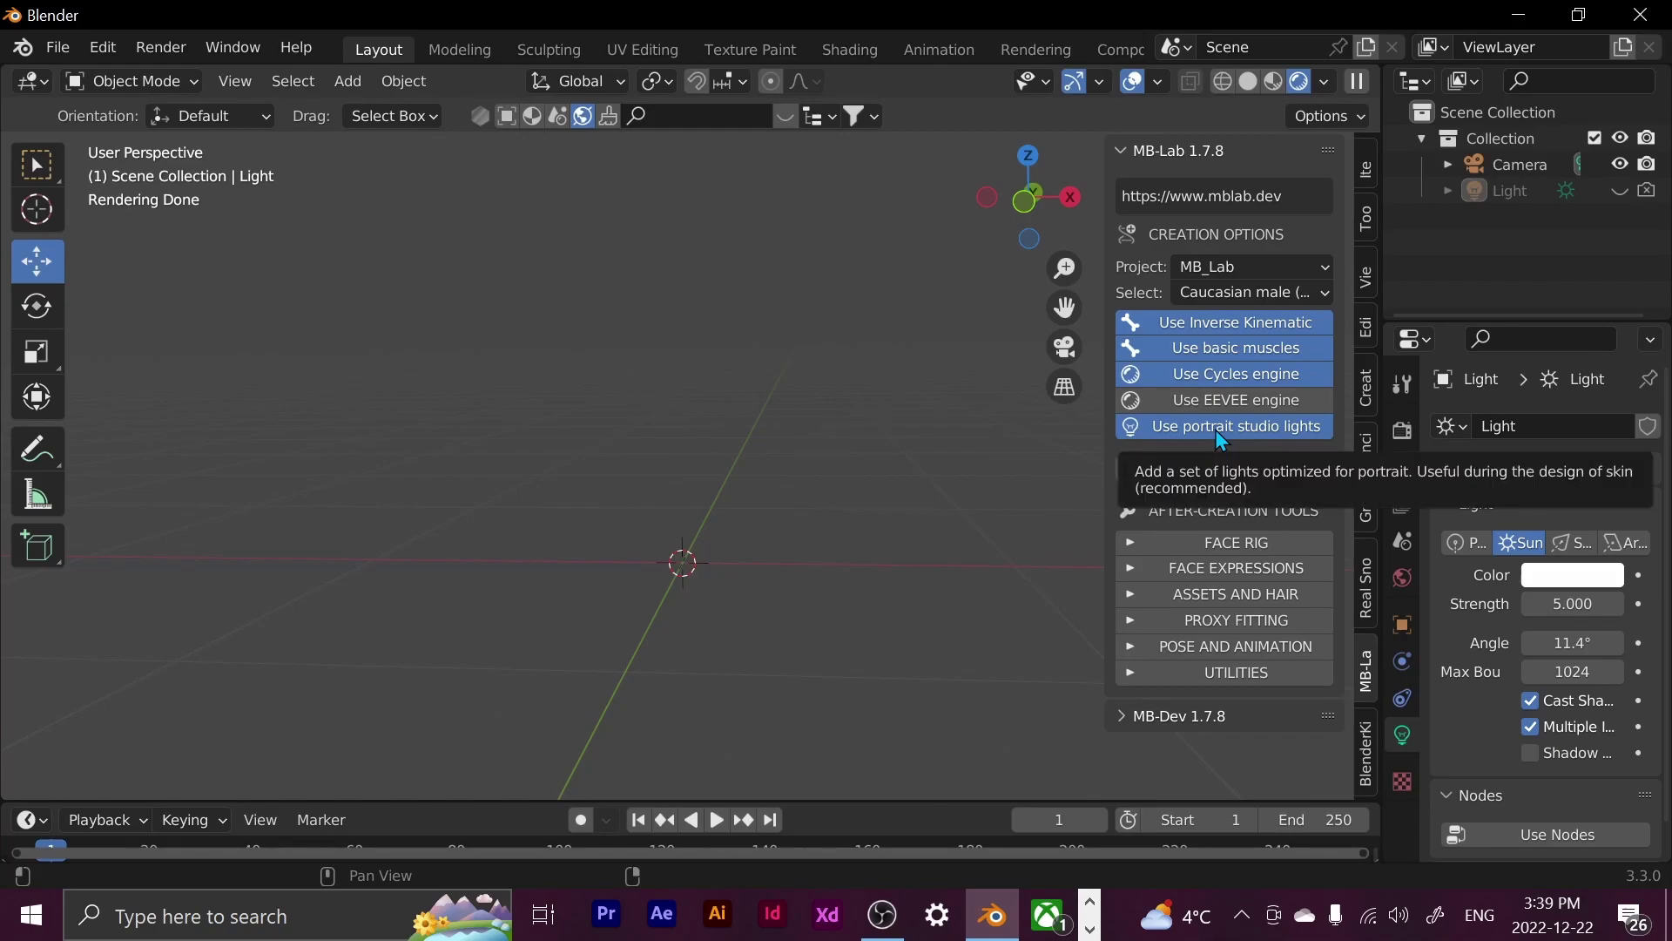
pyautogui.click(1318, 296)
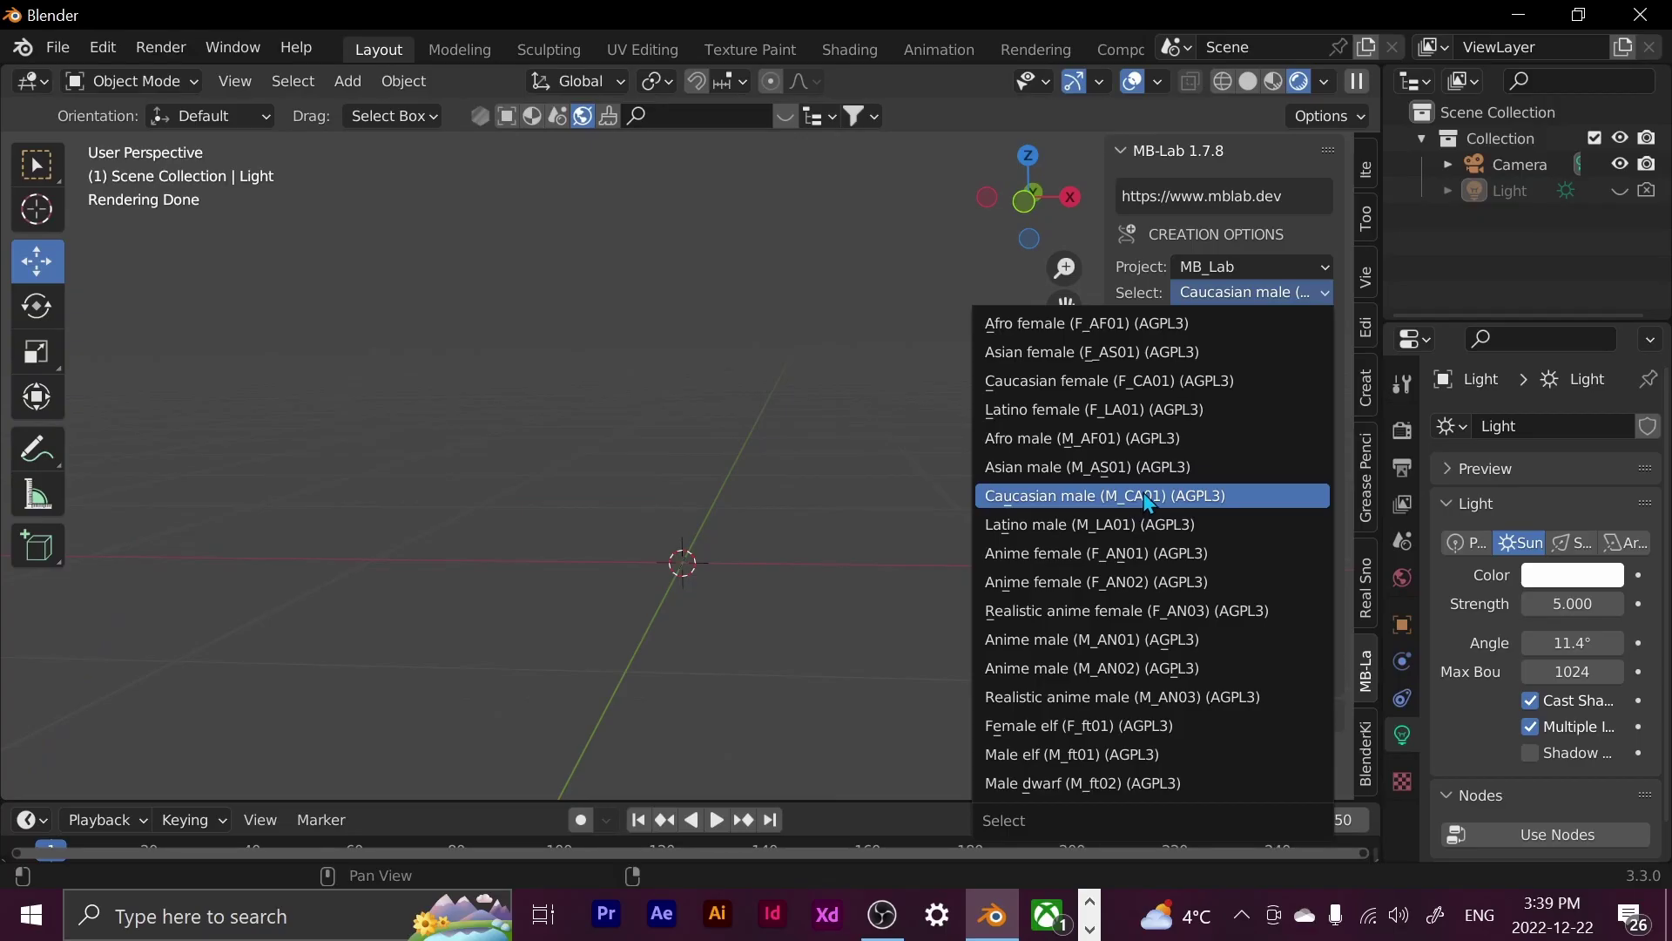
# Create the Caucasian male MB-Lab character and zoom in on it
pyautogui.click(936, 386)
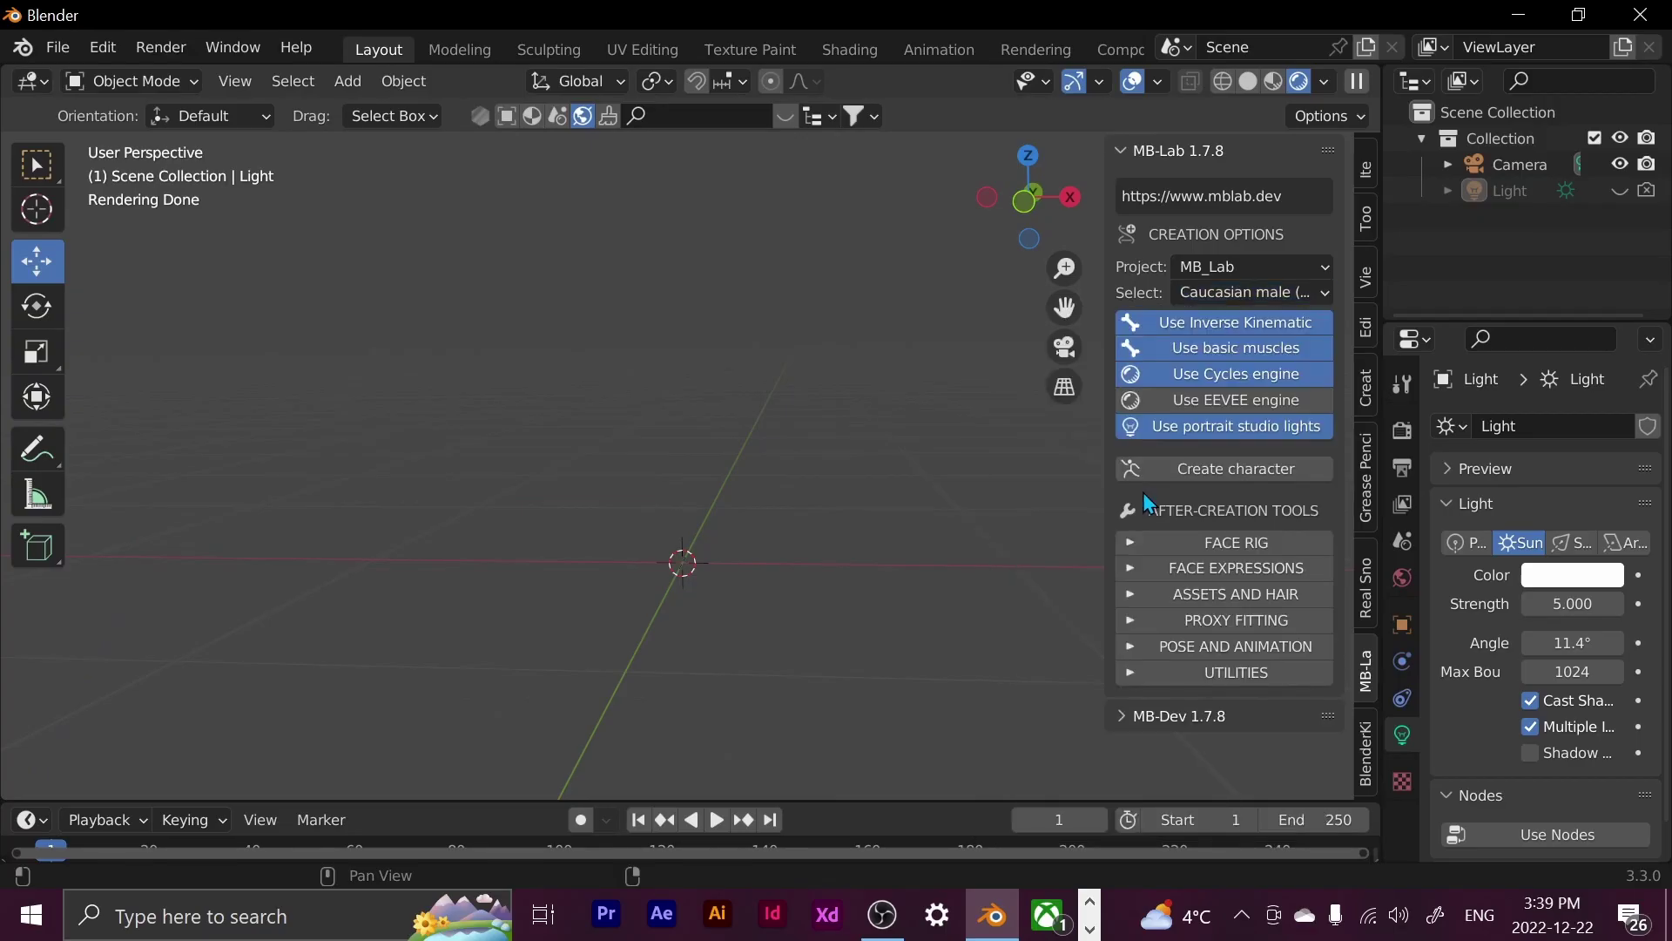
pyautogui.click(1181, 477)
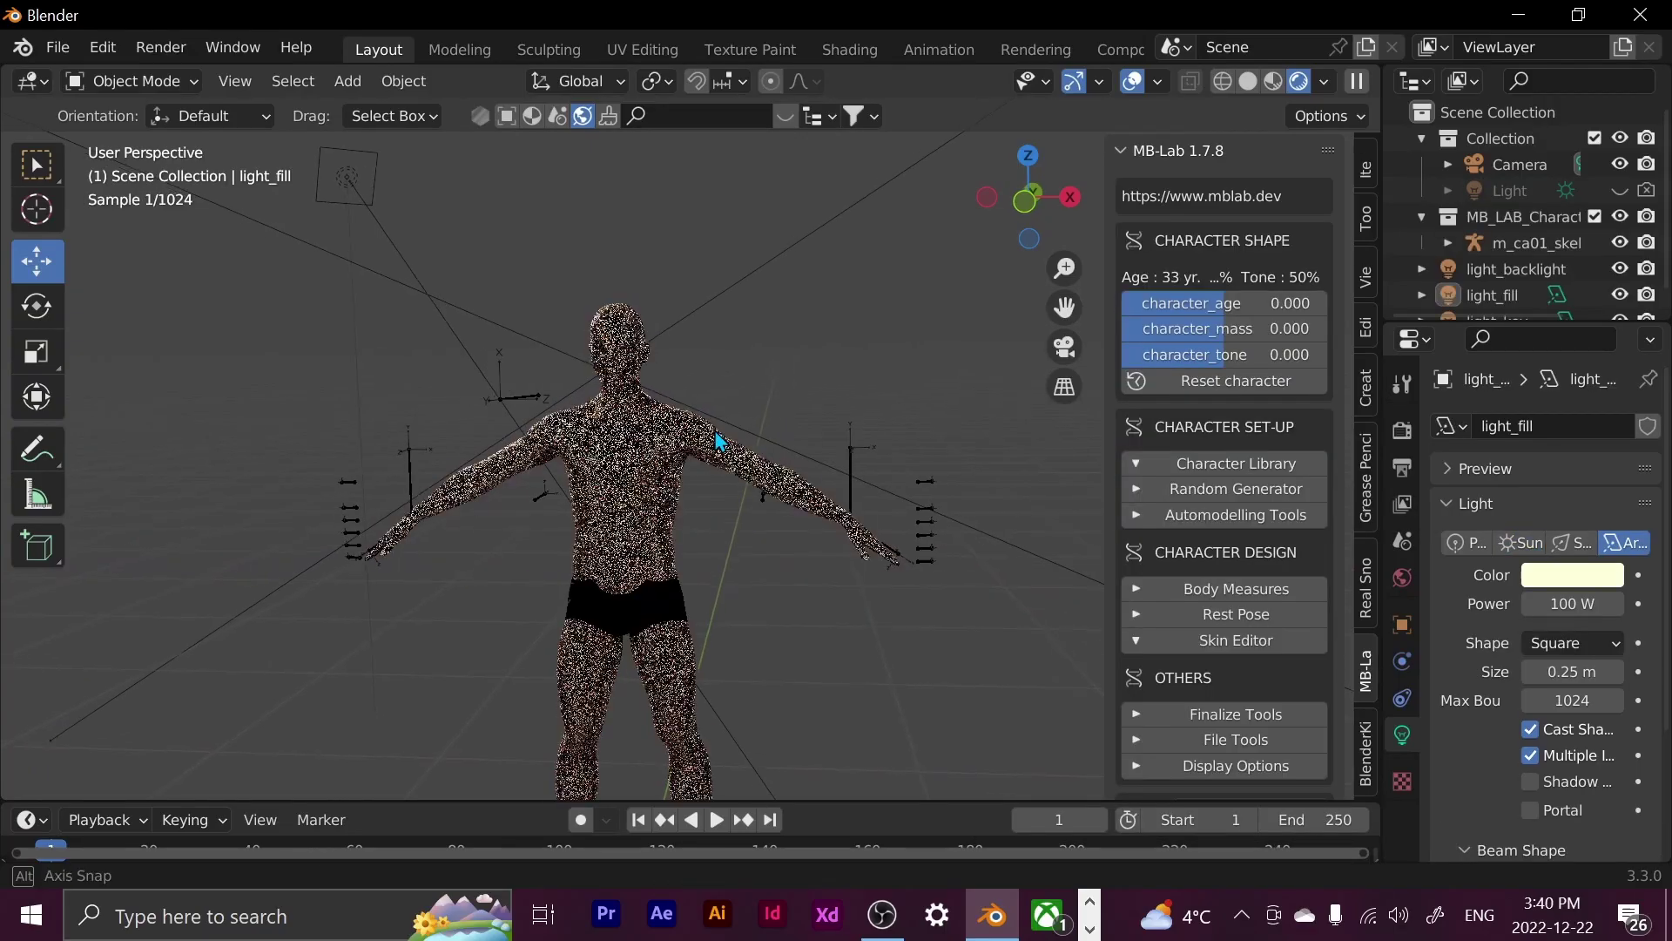
pyautogui.scroll(6, 761, 395)
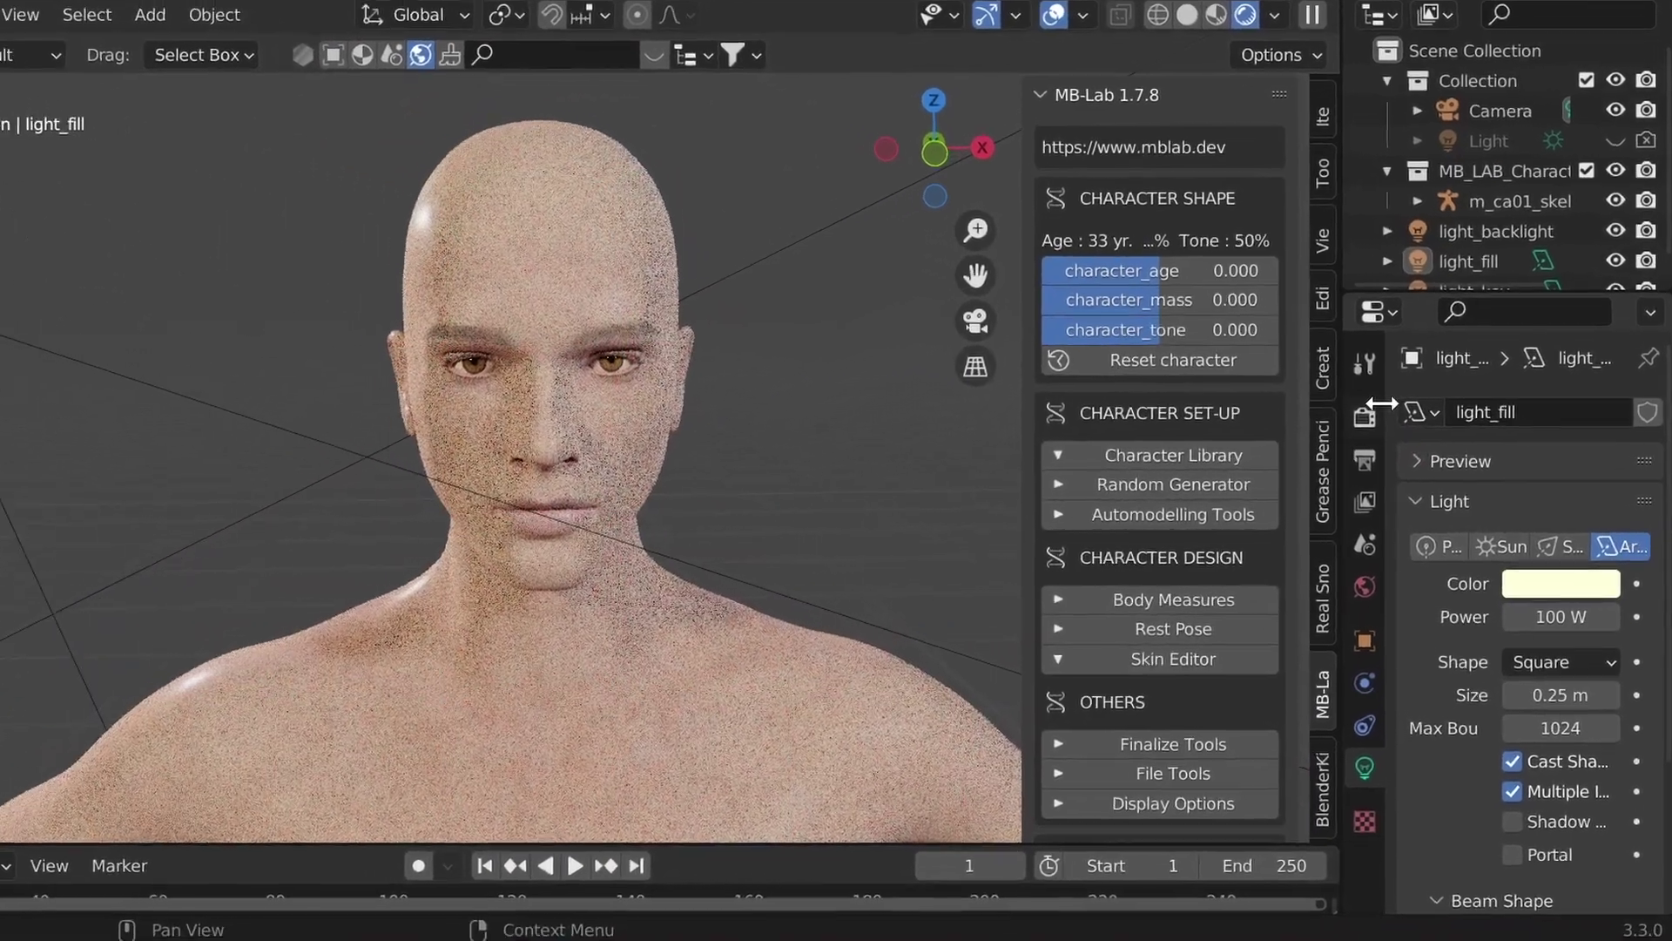
# Set the render engine to Eevee with Ambient Occlusion and Screen Space Reflections enabled
pyautogui.click(1366, 416)
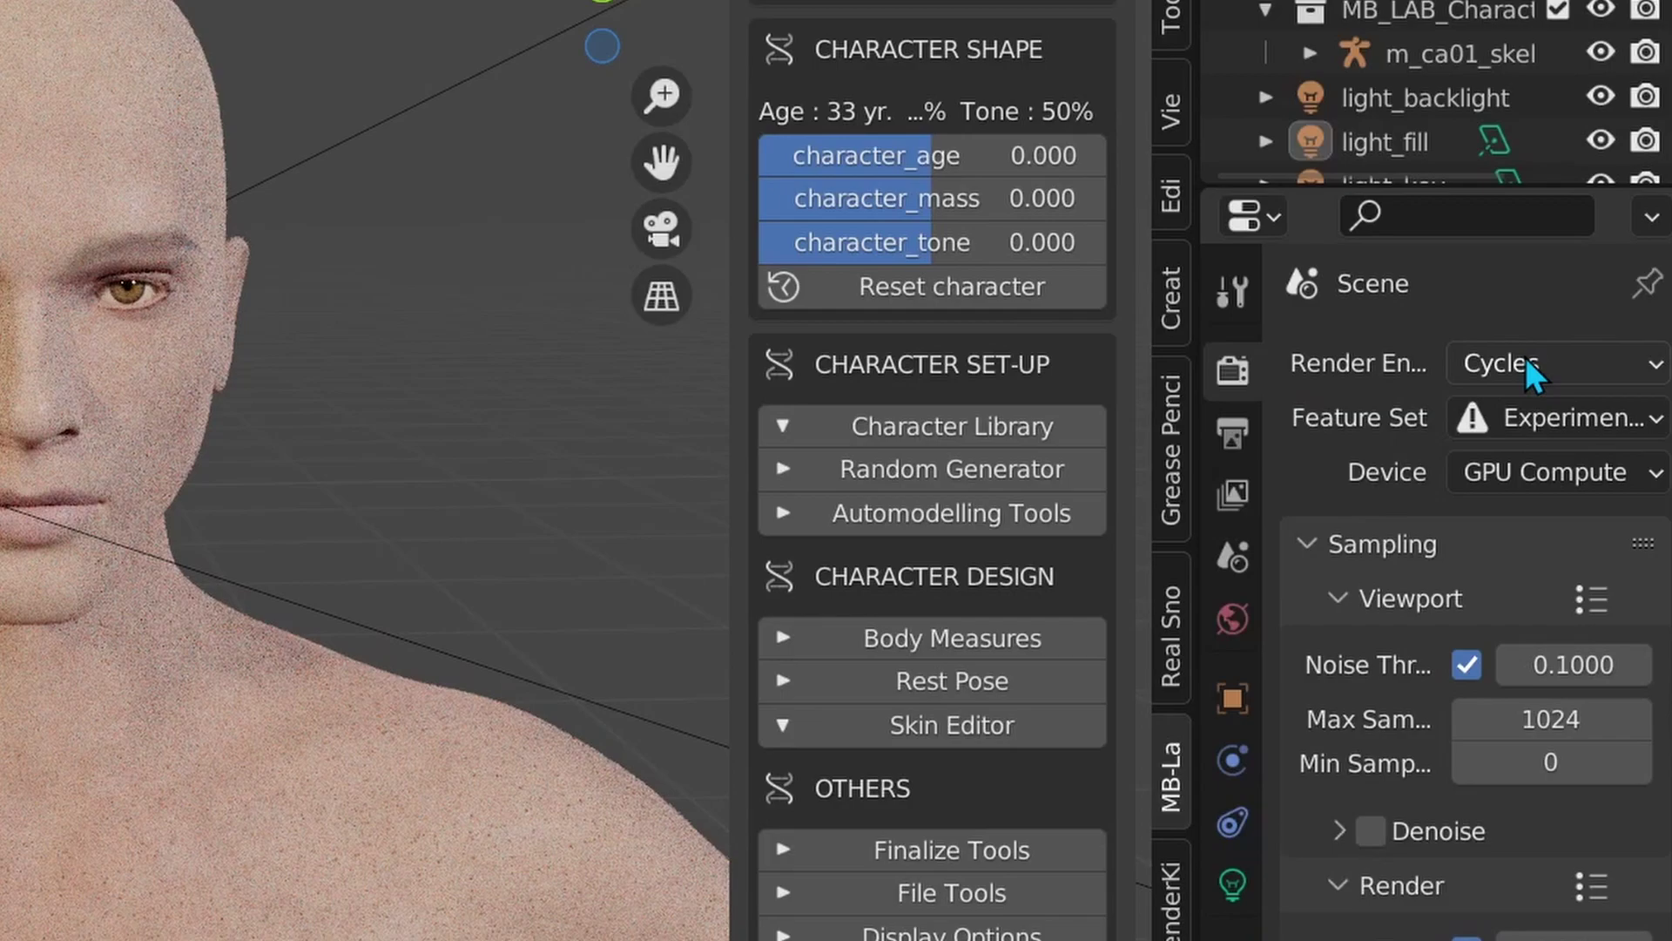
pyautogui.click(1563, 408)
pyautogui.click(1507, 415)
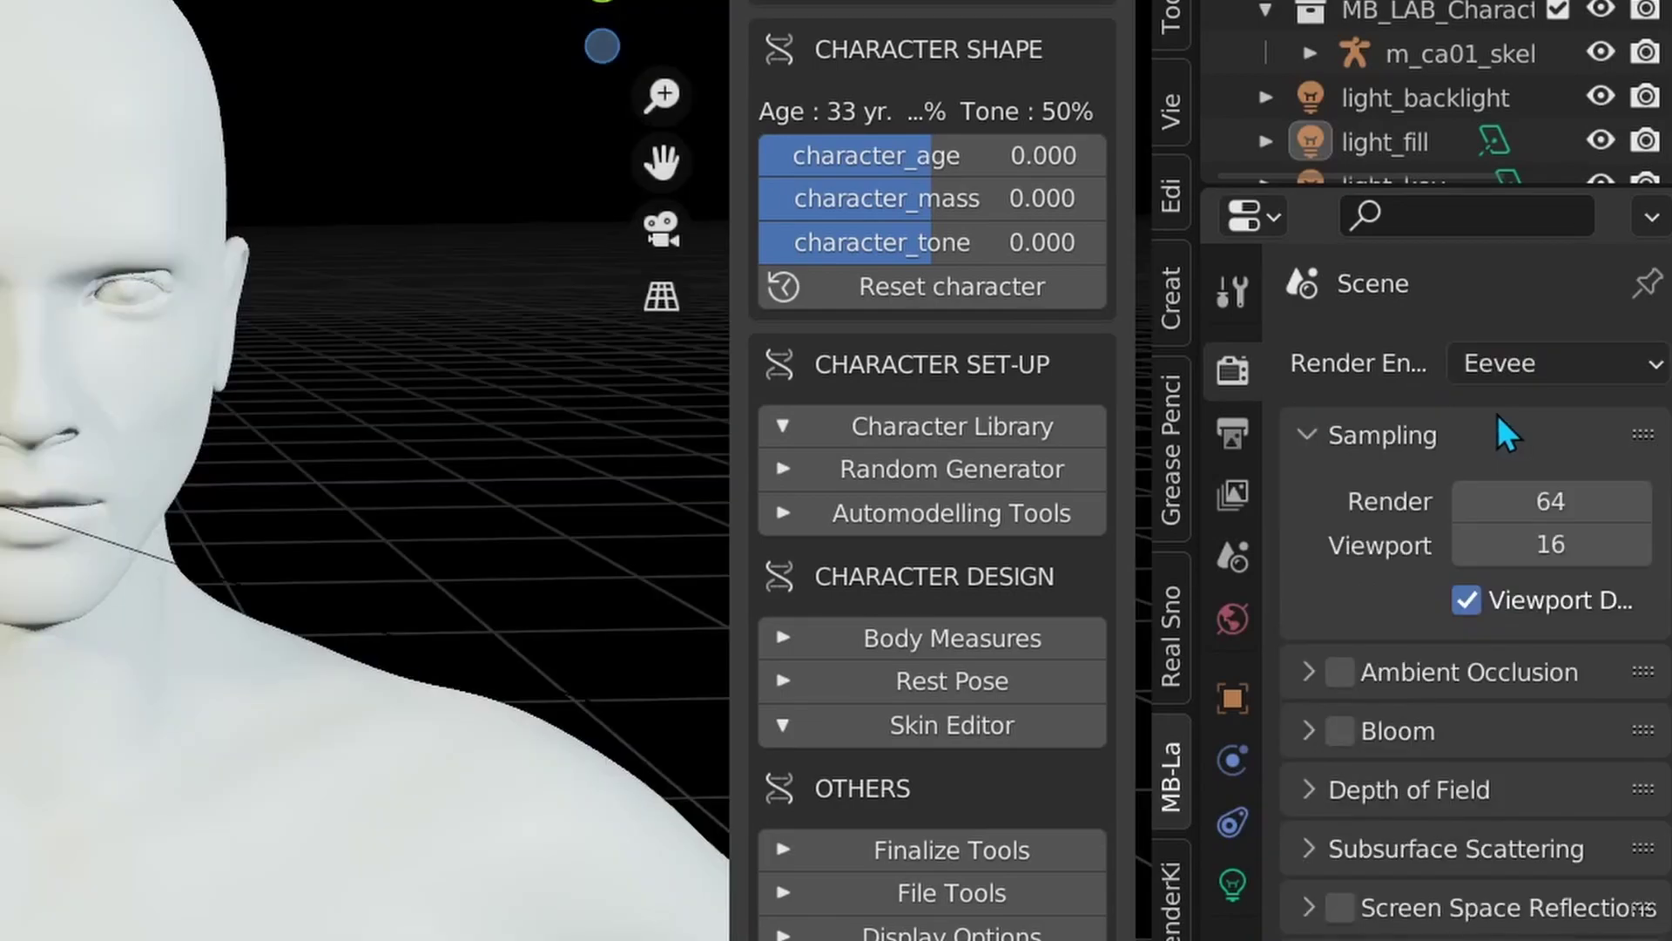
pyautogui.click(1340, 672)
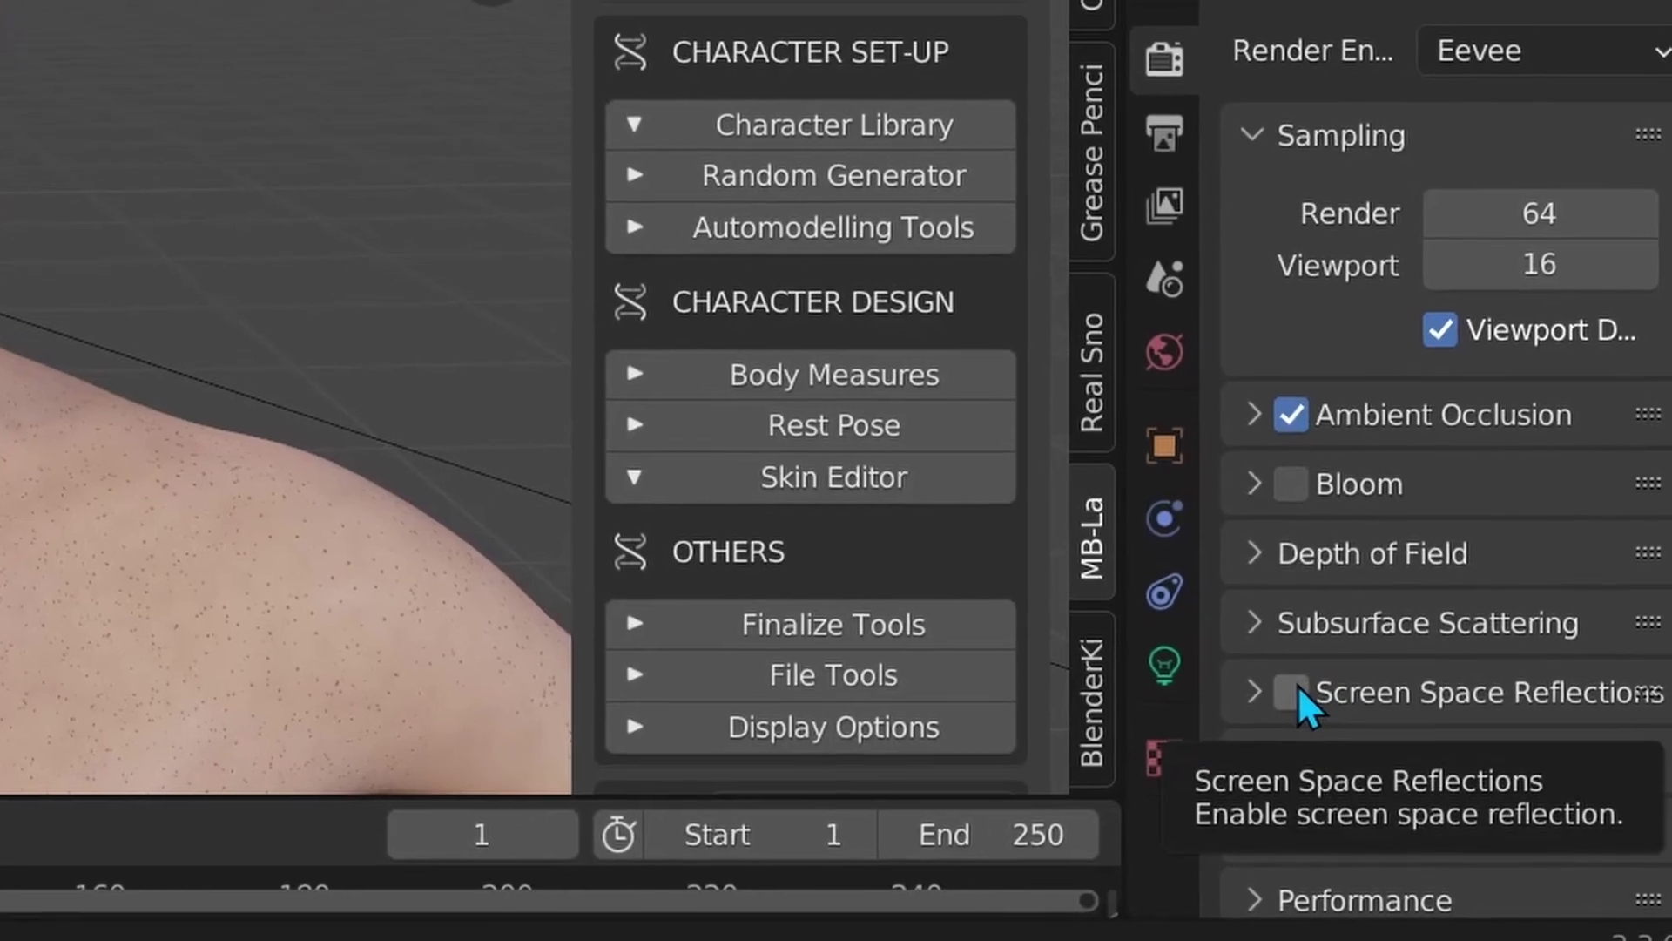
pyautogui.click(1329, 714)
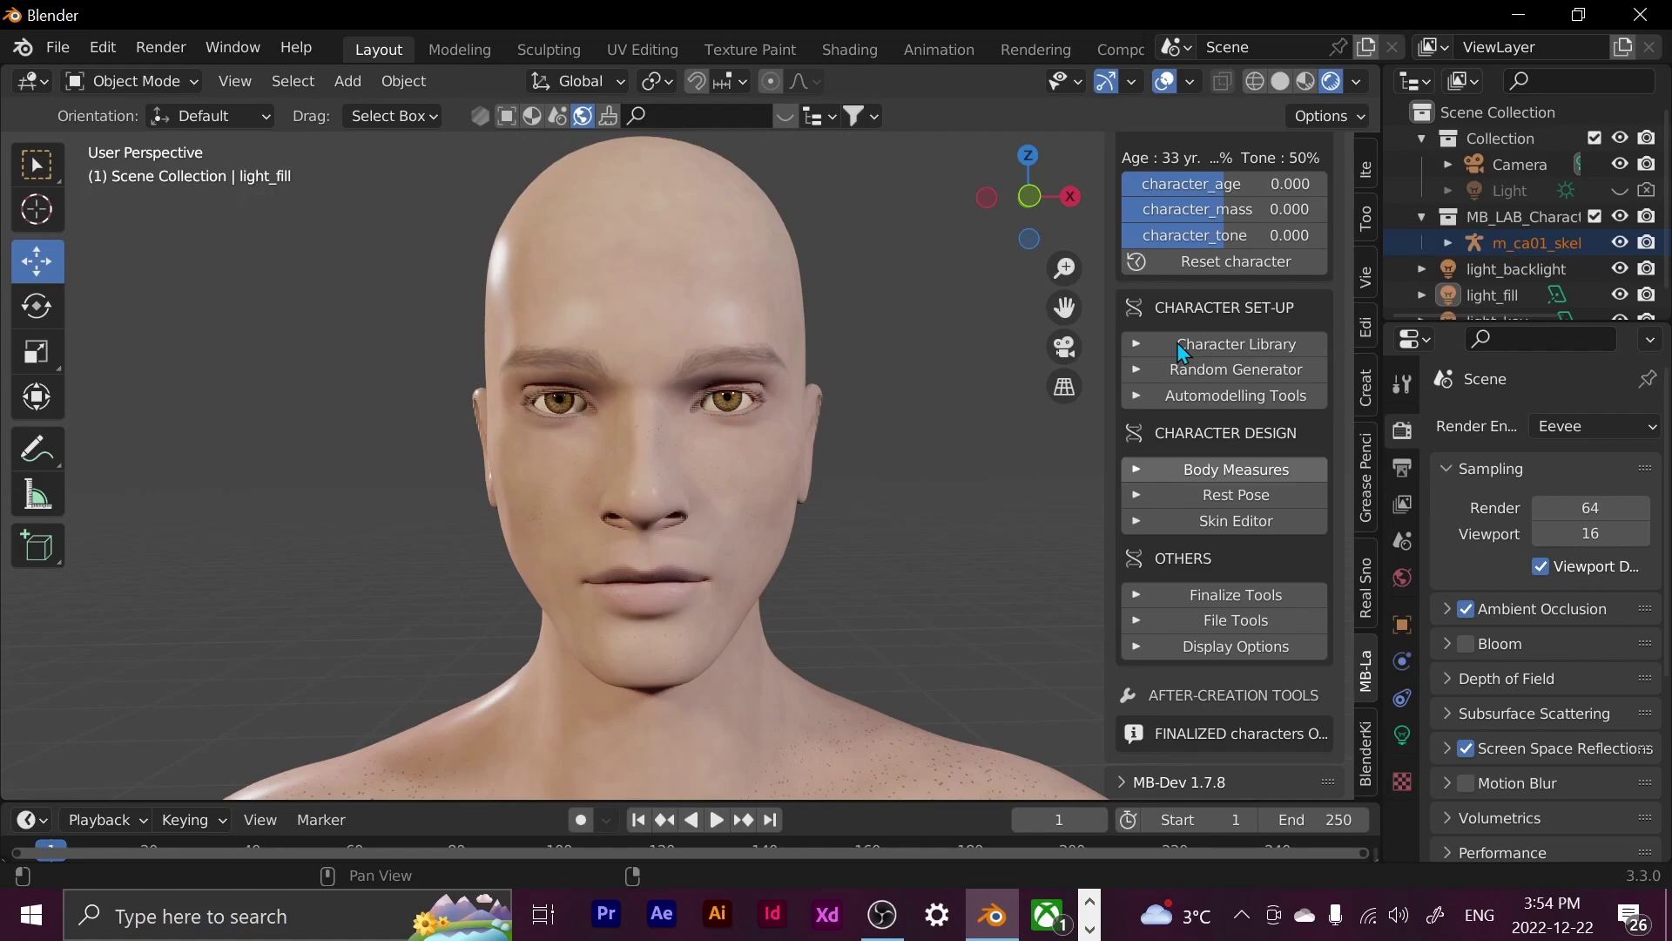
pyautogui.scroll(2, 1182, 351)
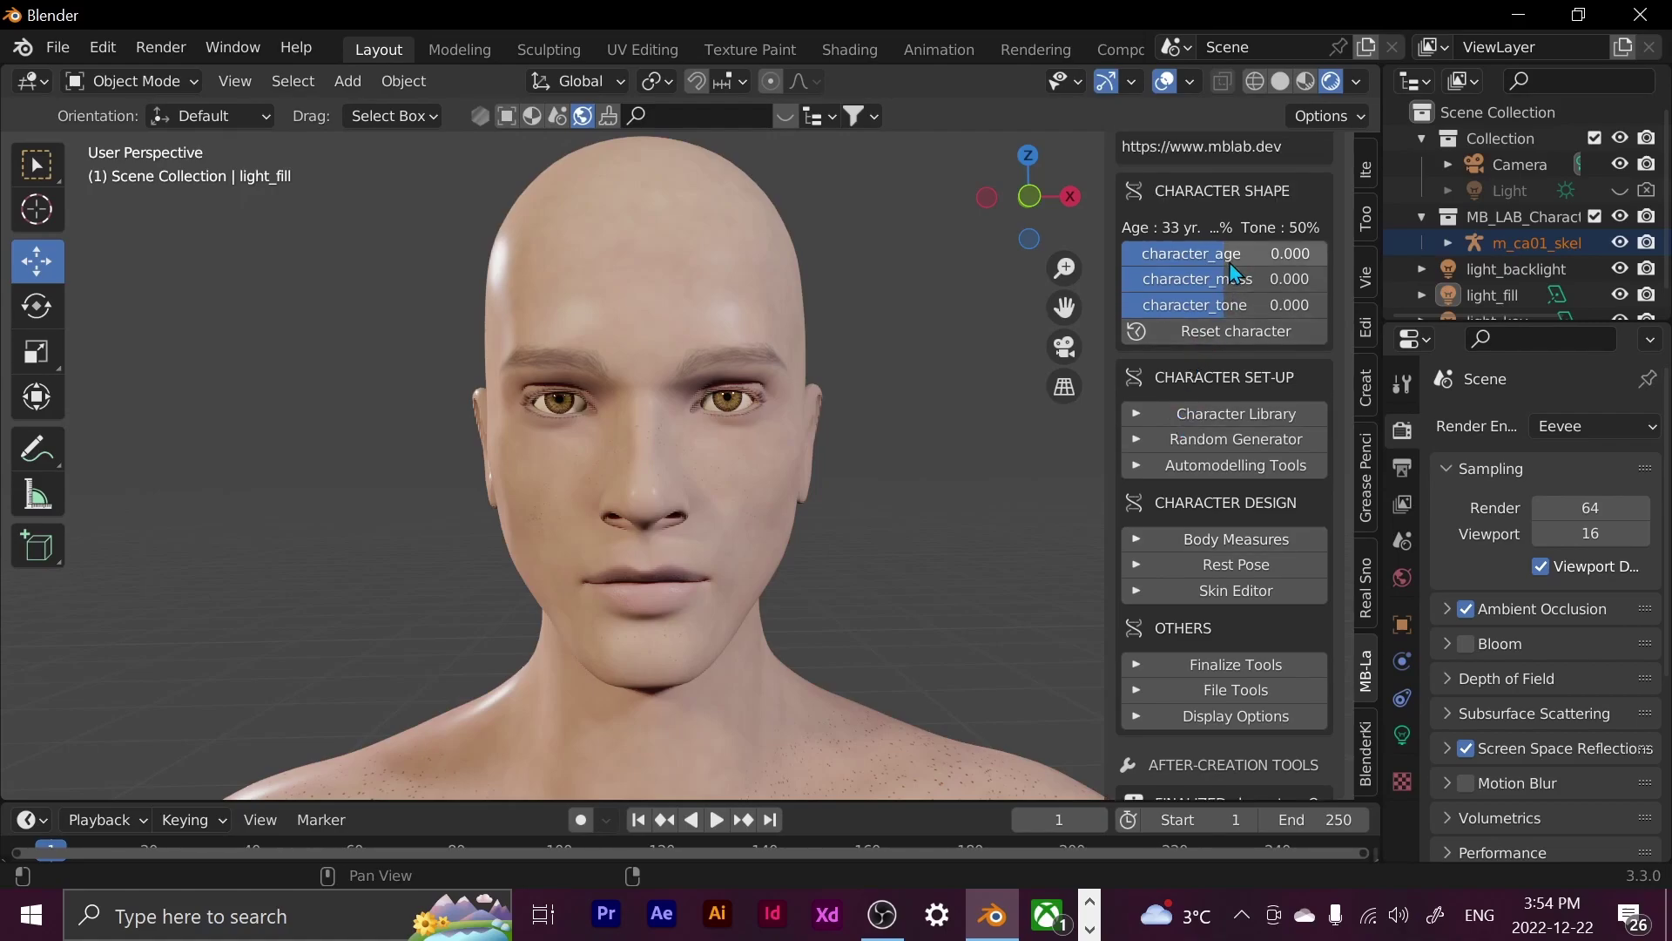
pyautogui.moveTo(1233, 270); pyautogui.dragTo(1189, 261)
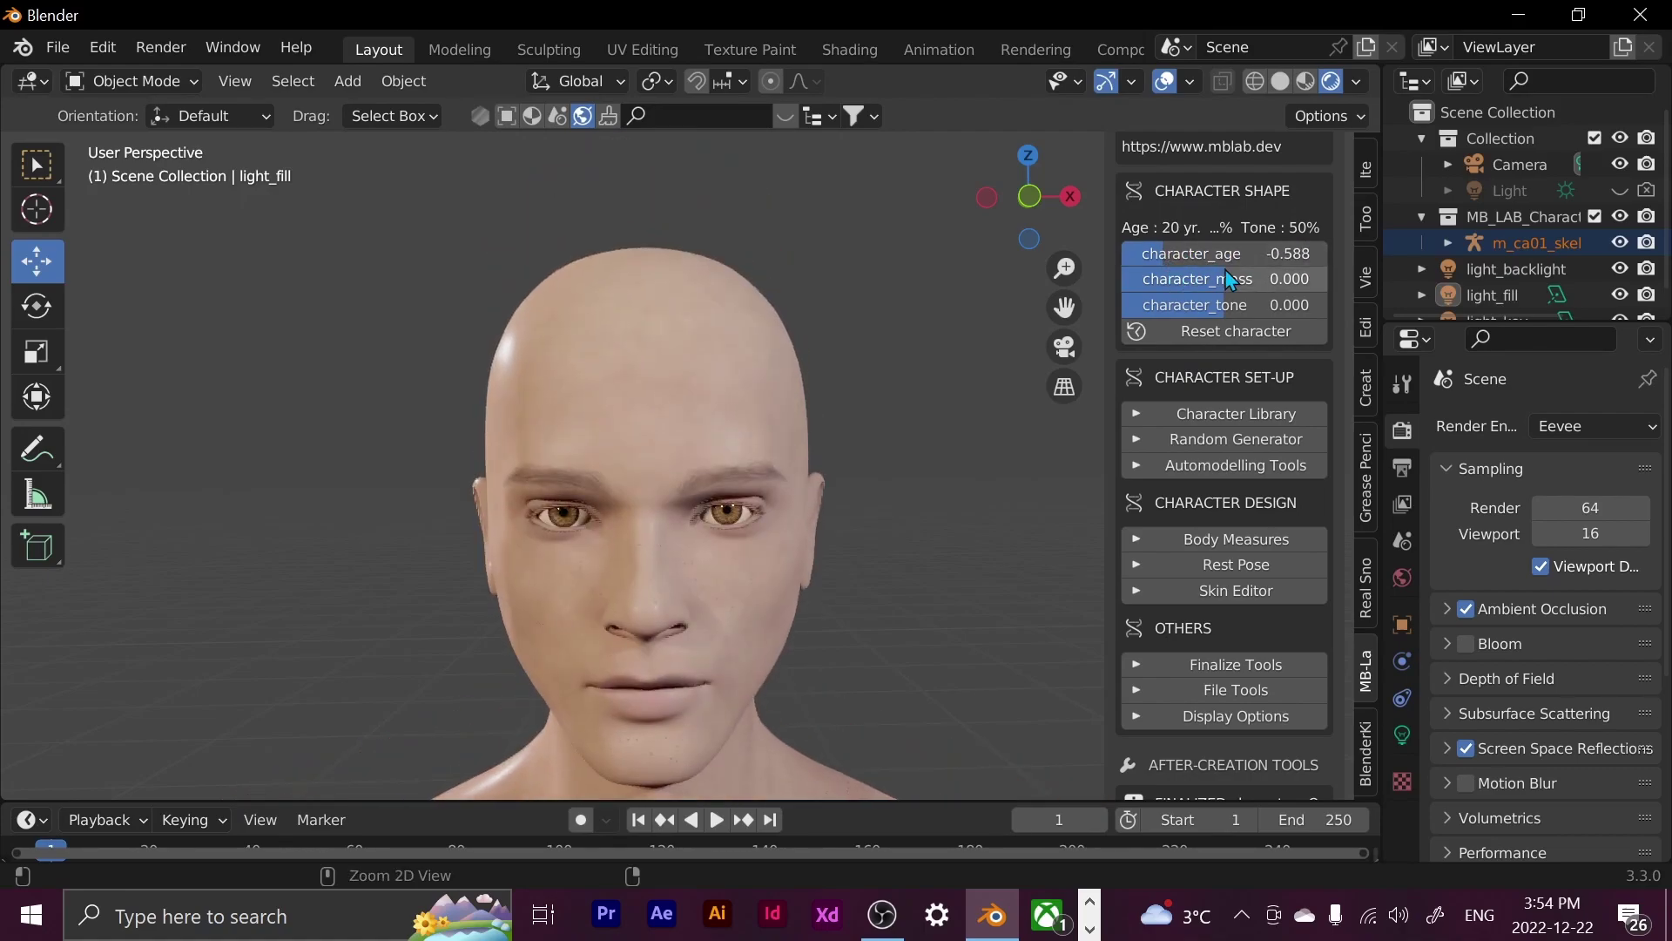
pyautogui.hotkey('ctrl', 'z')
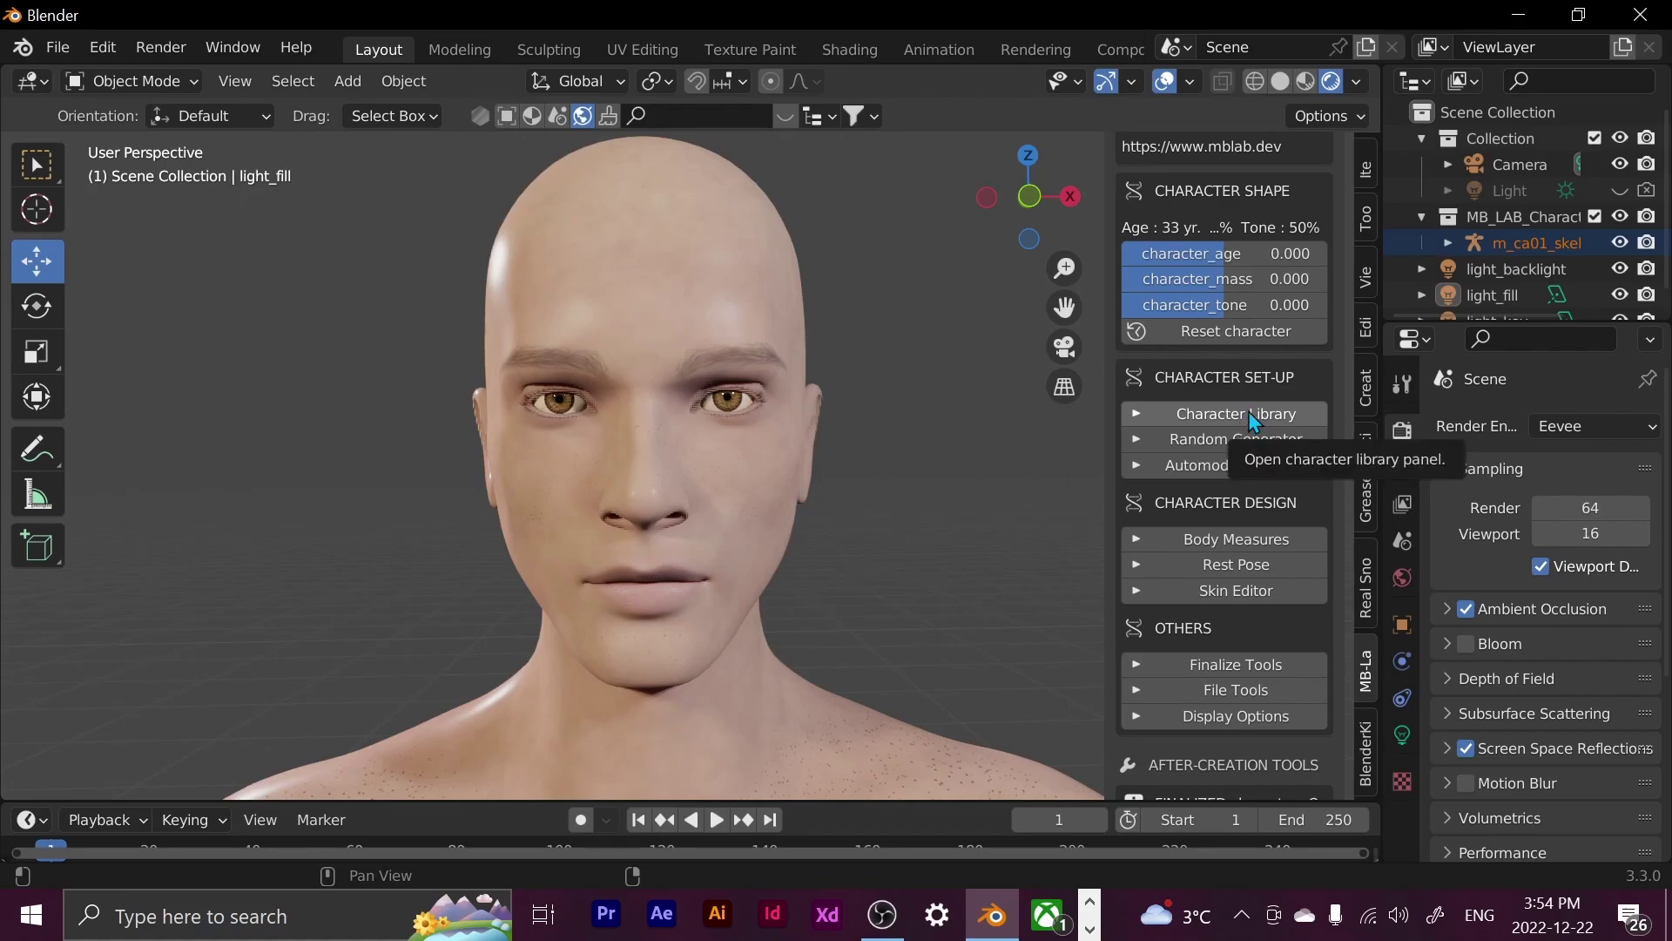
# Show the Eyes morphs and lower the eye PosX value from 0.500 to 0.357
pyautogui.click(1228, 541)
pyautogui.scroll(-8, 1228, 544)
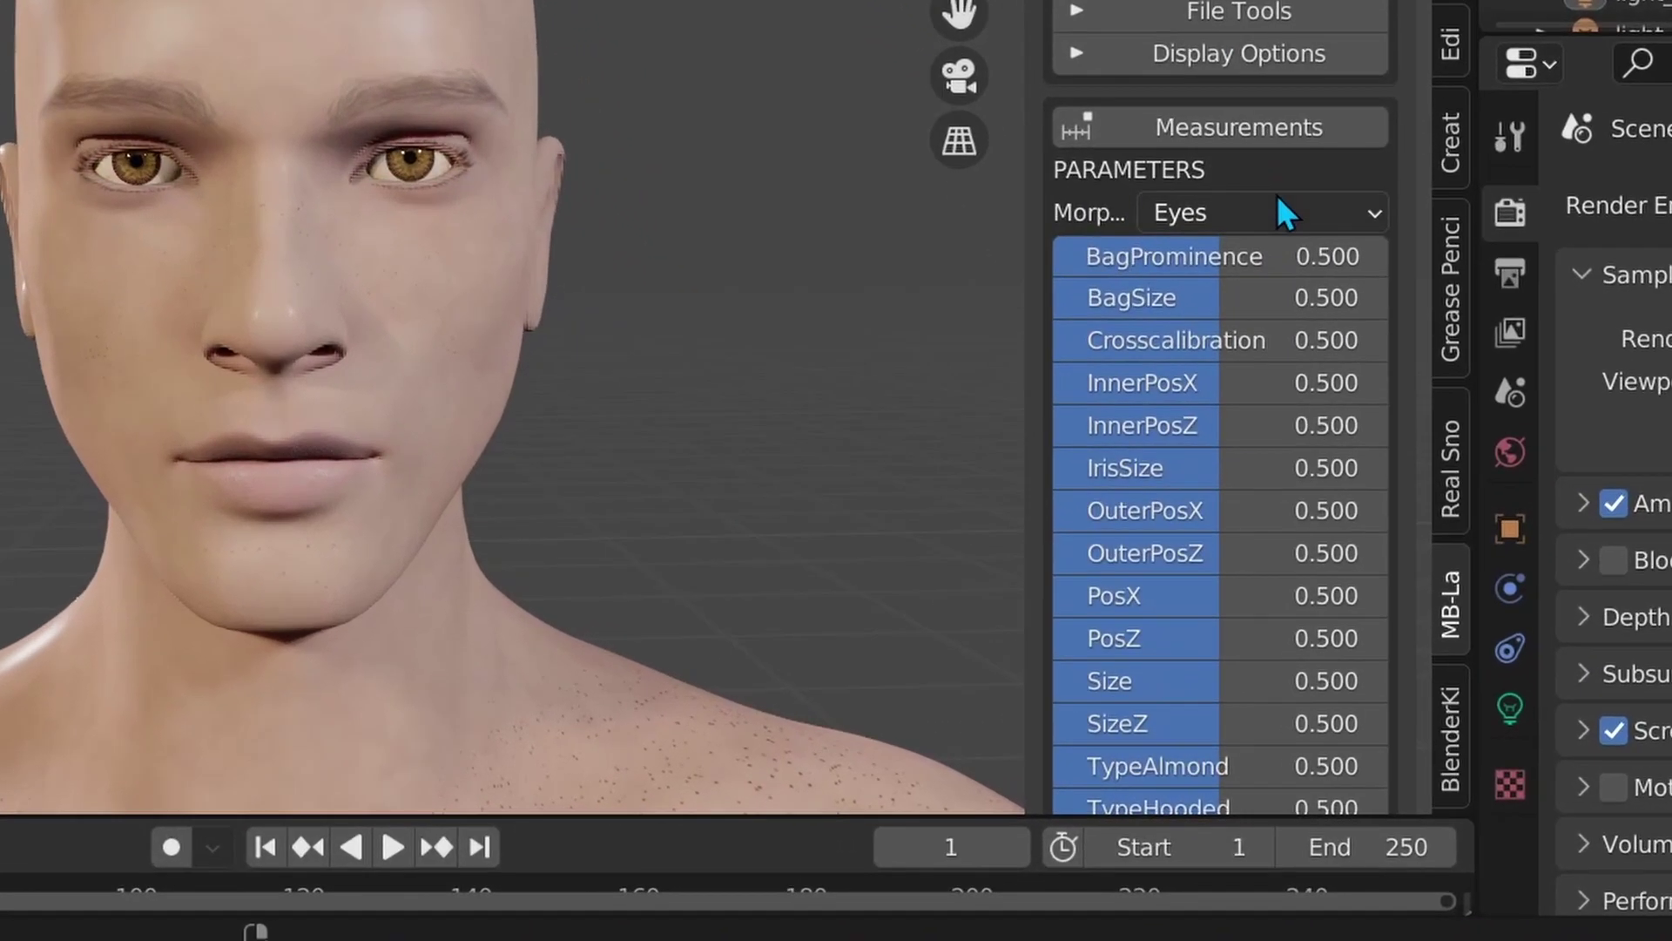
pyautogui.click(1278, 202)
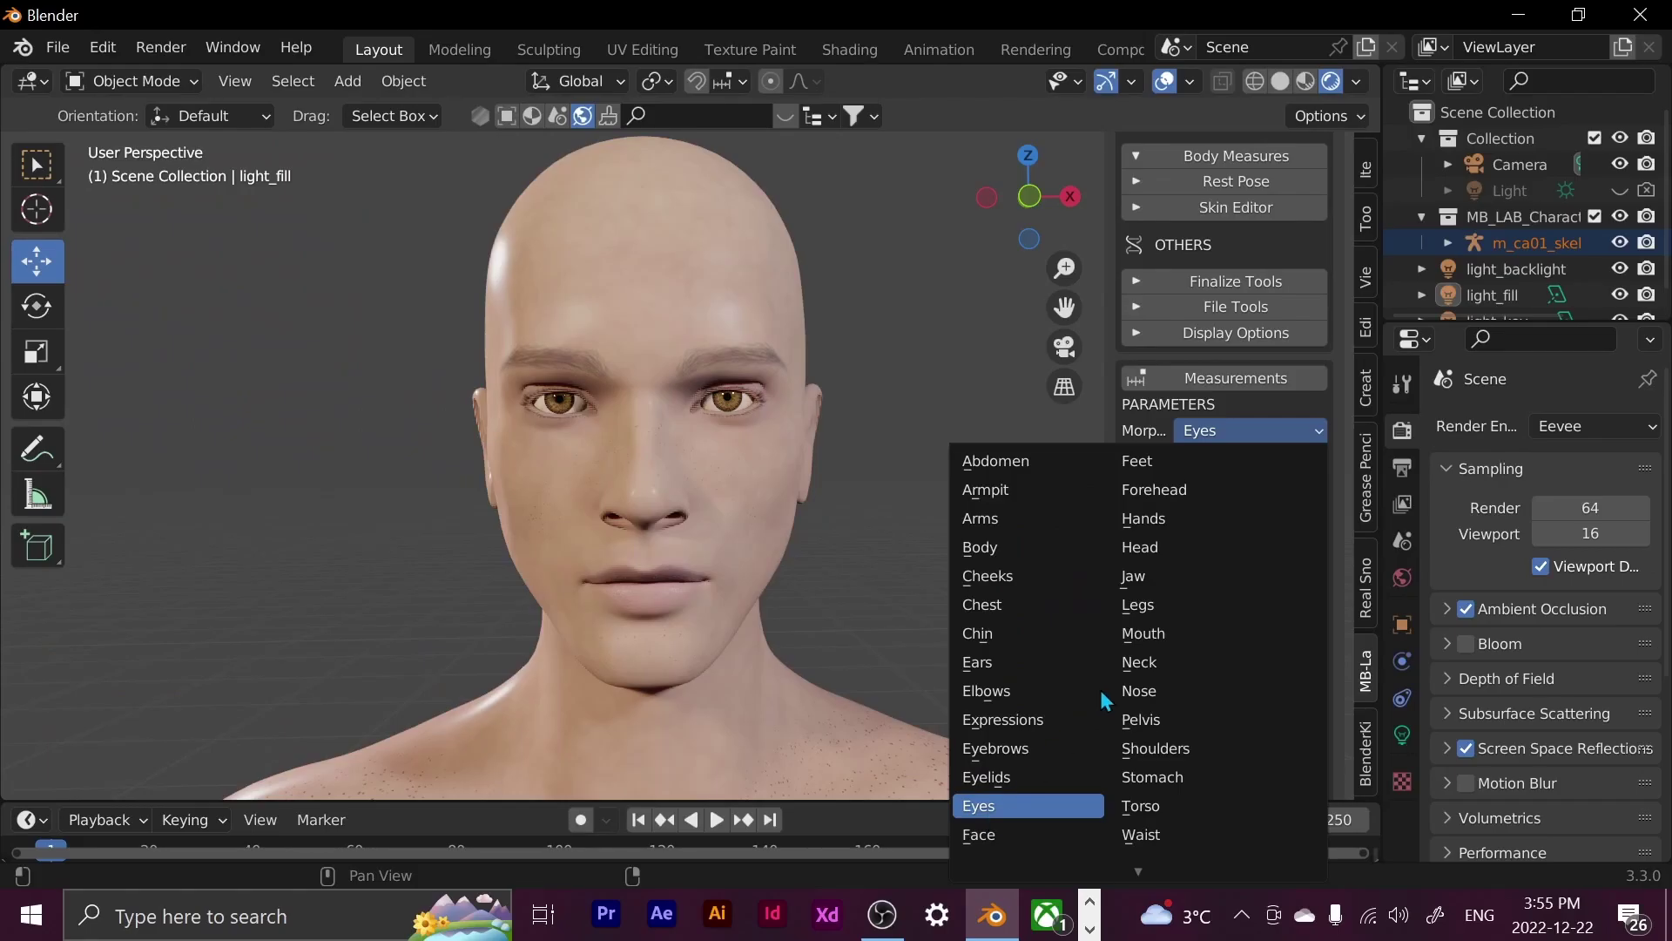
pyautogui.press('Escape')
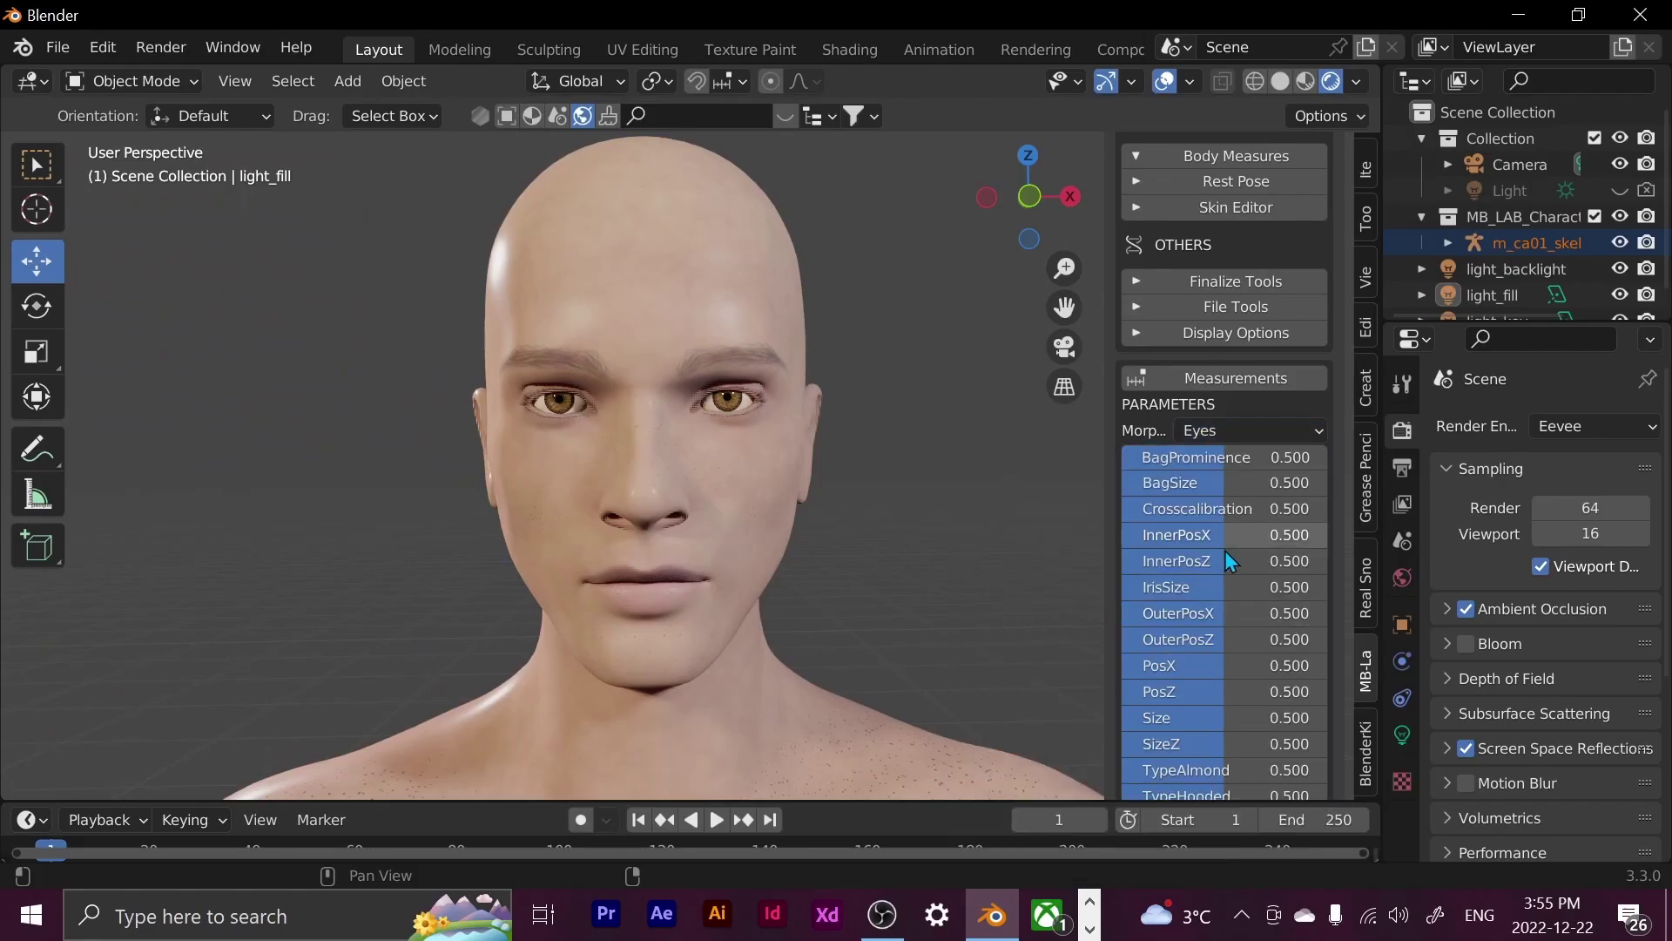
pyautogui.scroll(-4, 1225, 551)
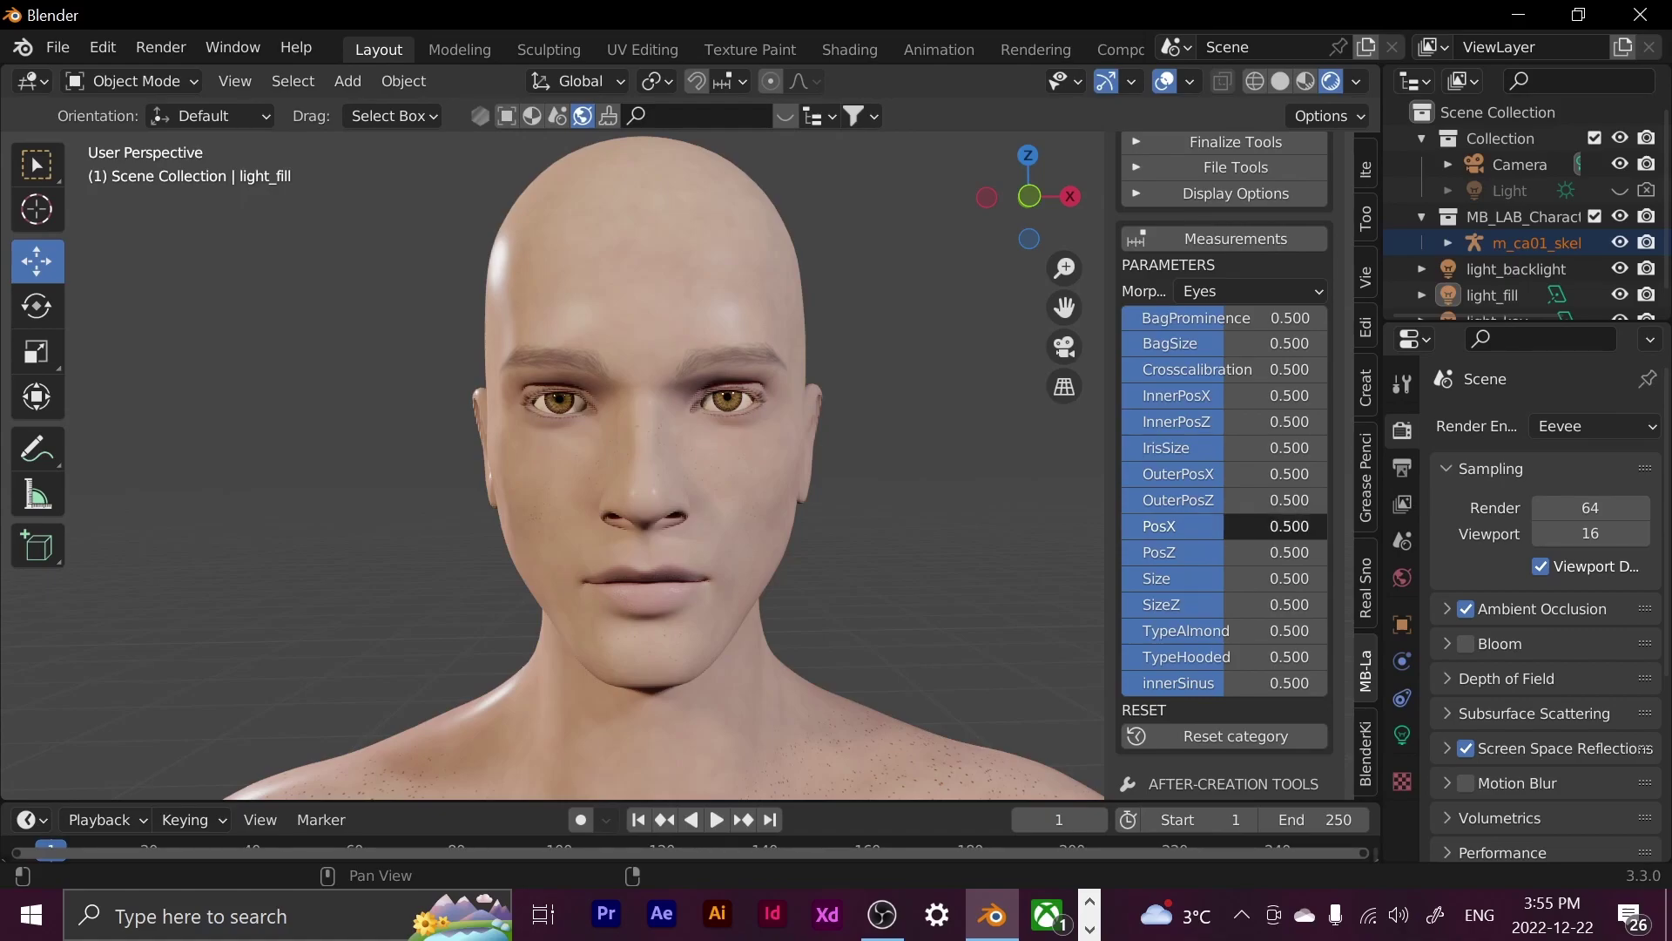
pyautogui.moveTo(1196, 522); pyautogui.dragTo(1190, 528)
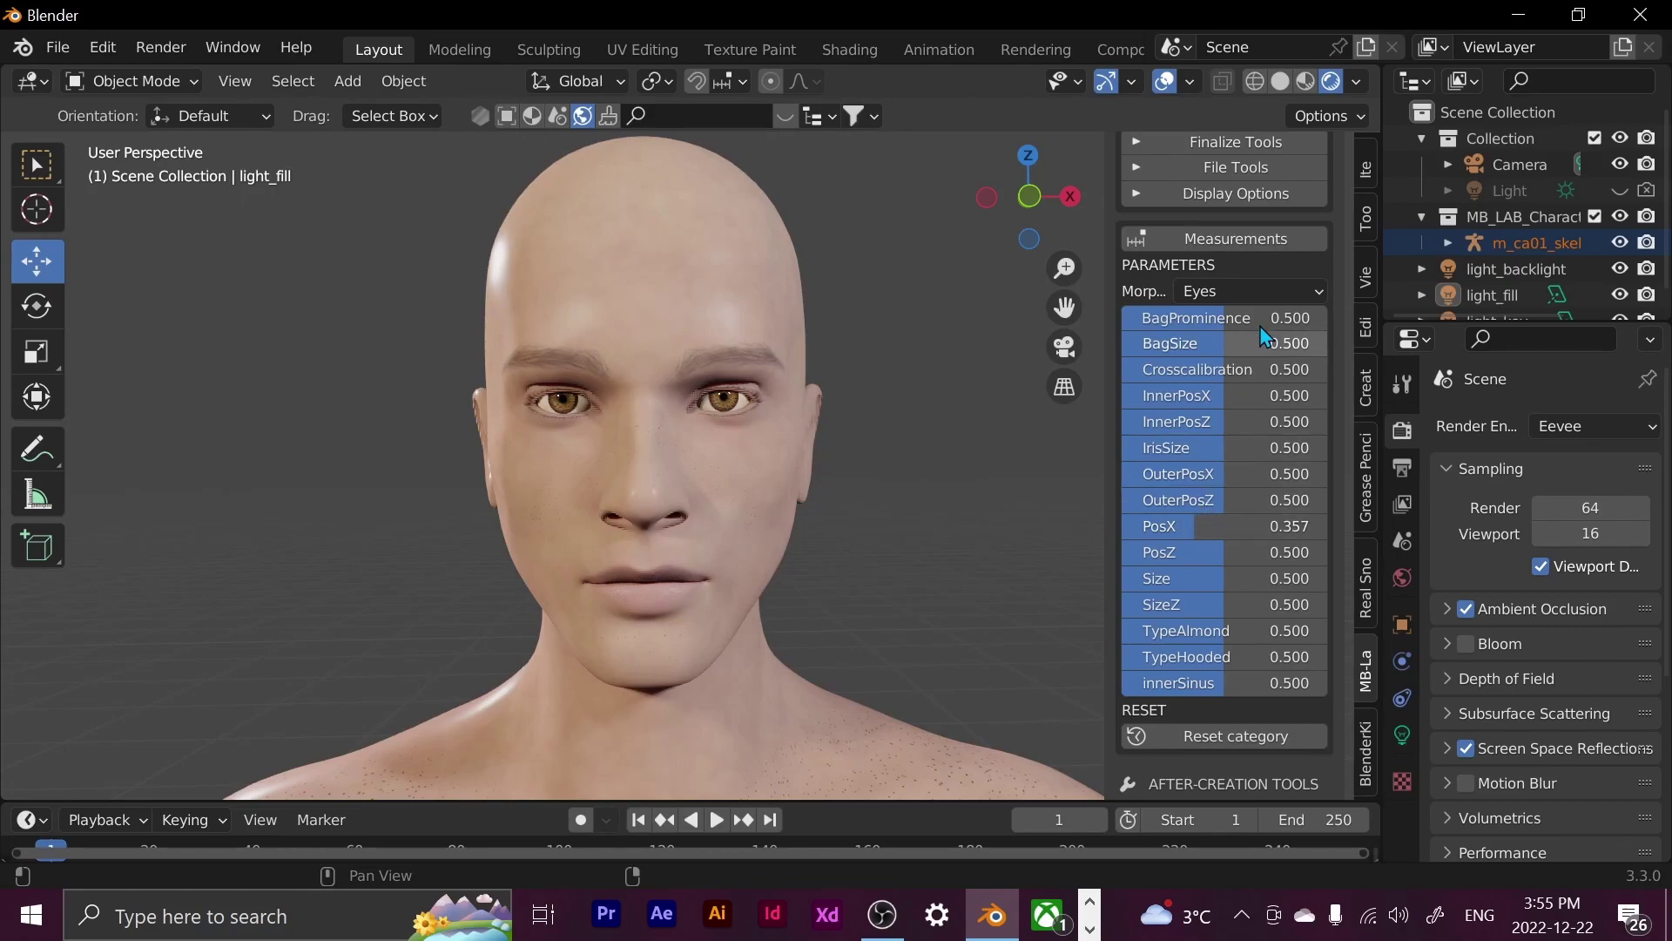
pyautogui.click(1256, 285)
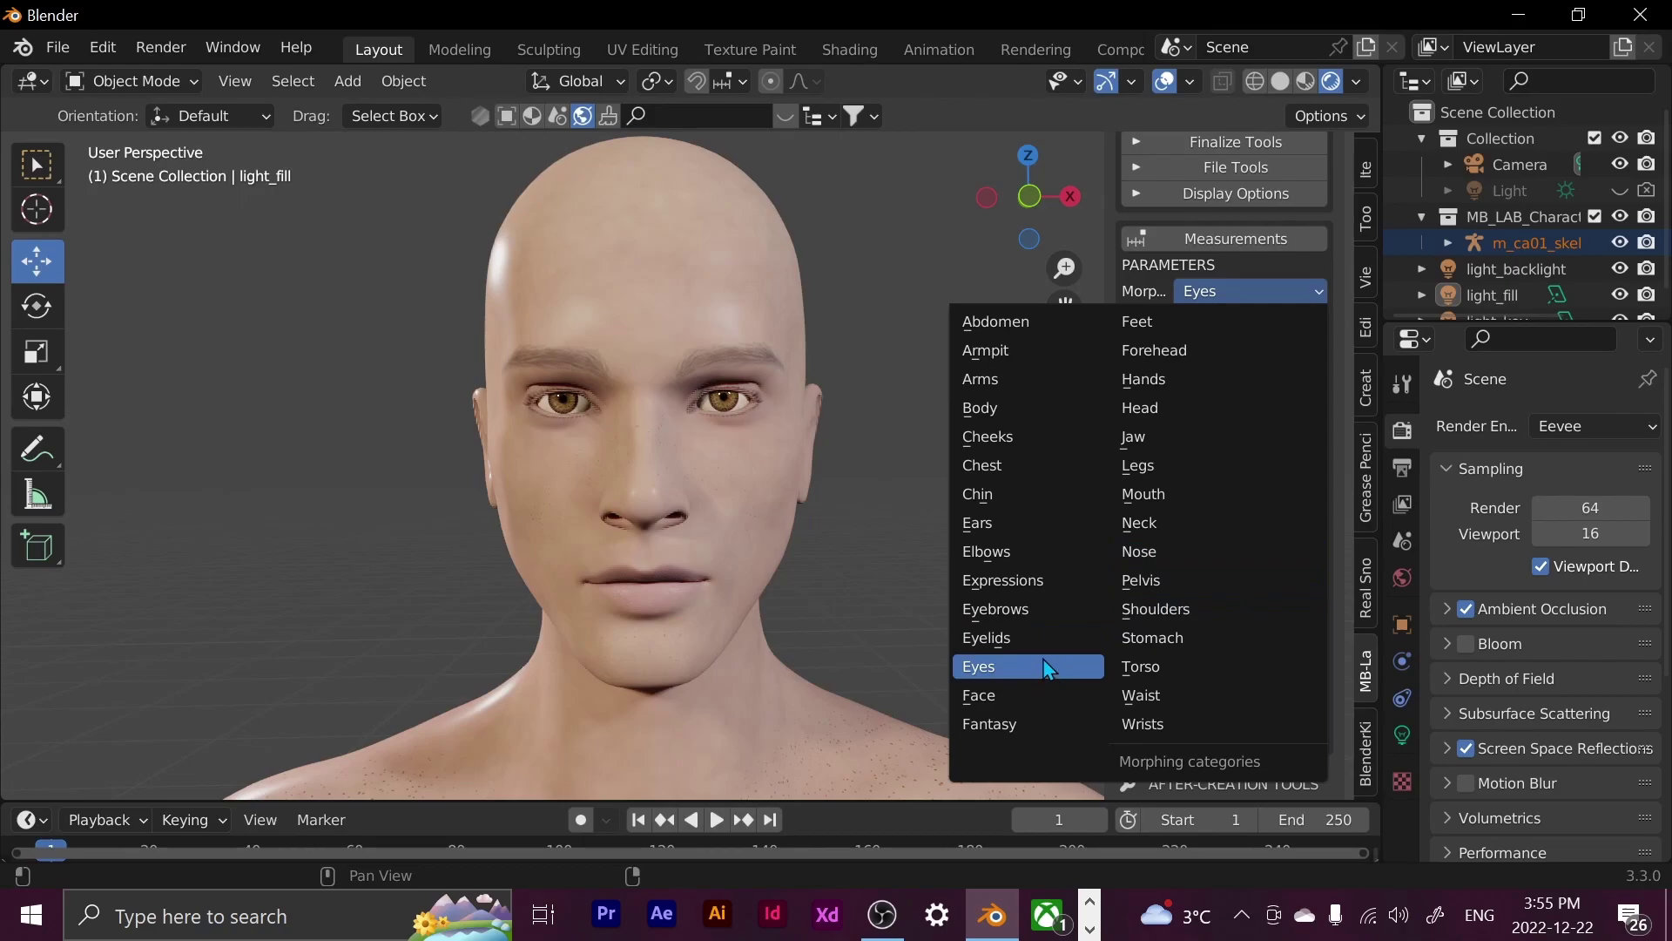
# Switch to the Nose morphs and raise WingAngle to 0.542, undoing a stray slider change
pyautogui.click(1164, 546)
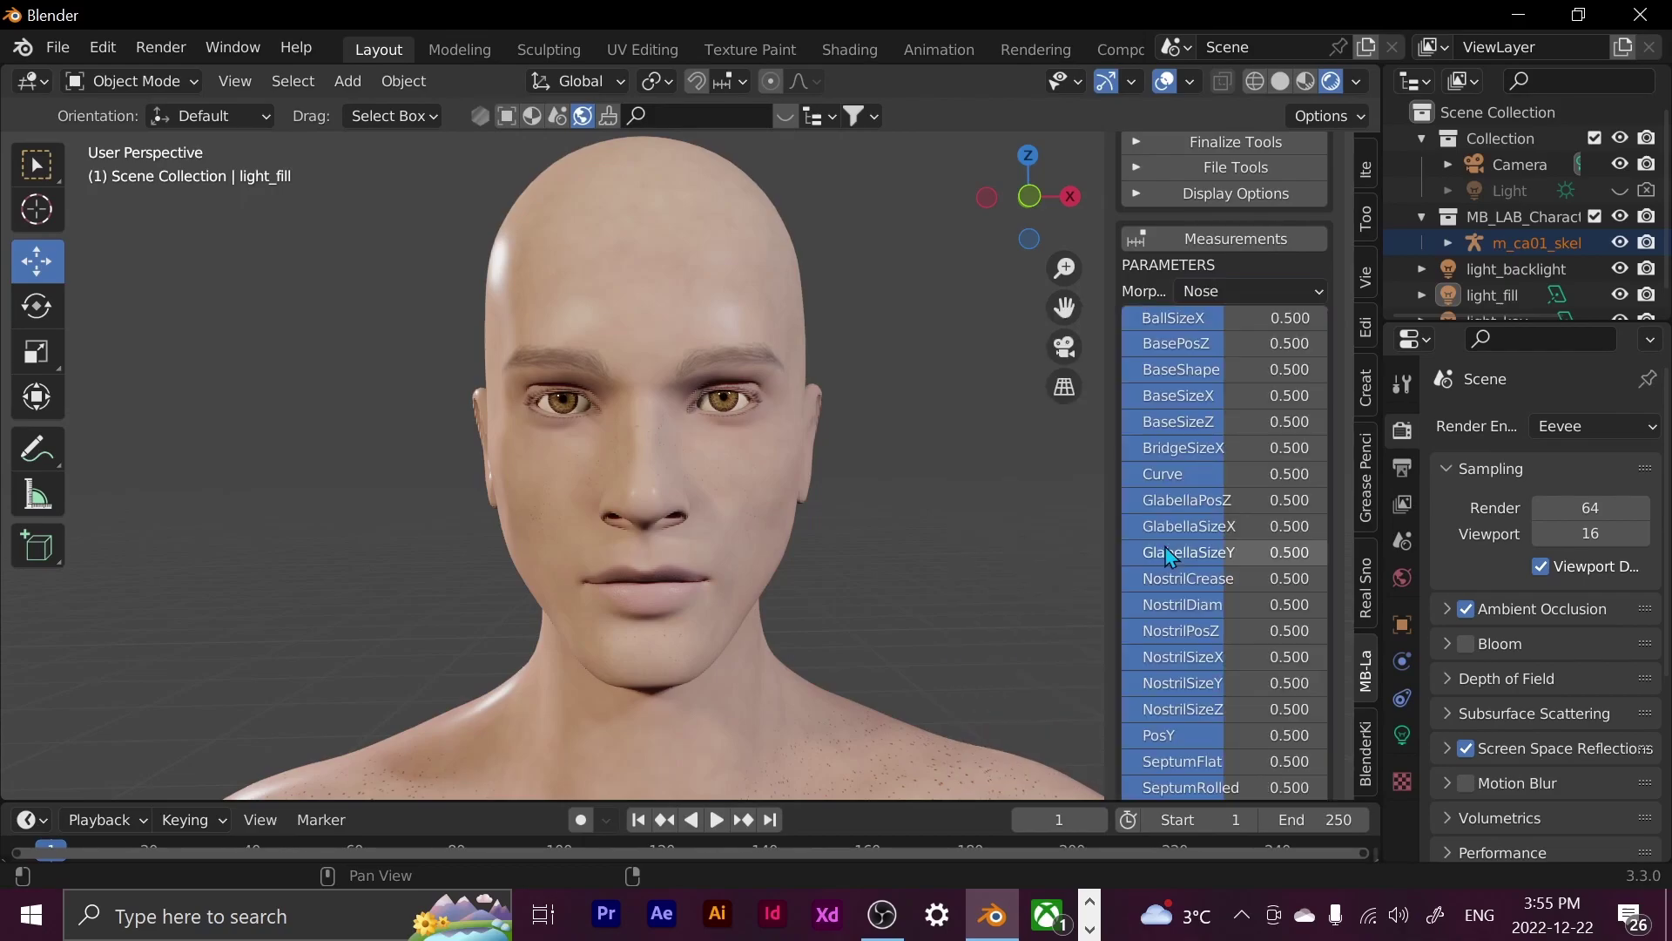
pyautogui.scroll(-5, 1214, 469)
pyautogui.moveTo(1211, 666)
pyautogui.mouseDown()
pyautogui.moveTo(1247, 656)
pyautogui.moveTo(1233, 667)
pyautogui.mouseUp()
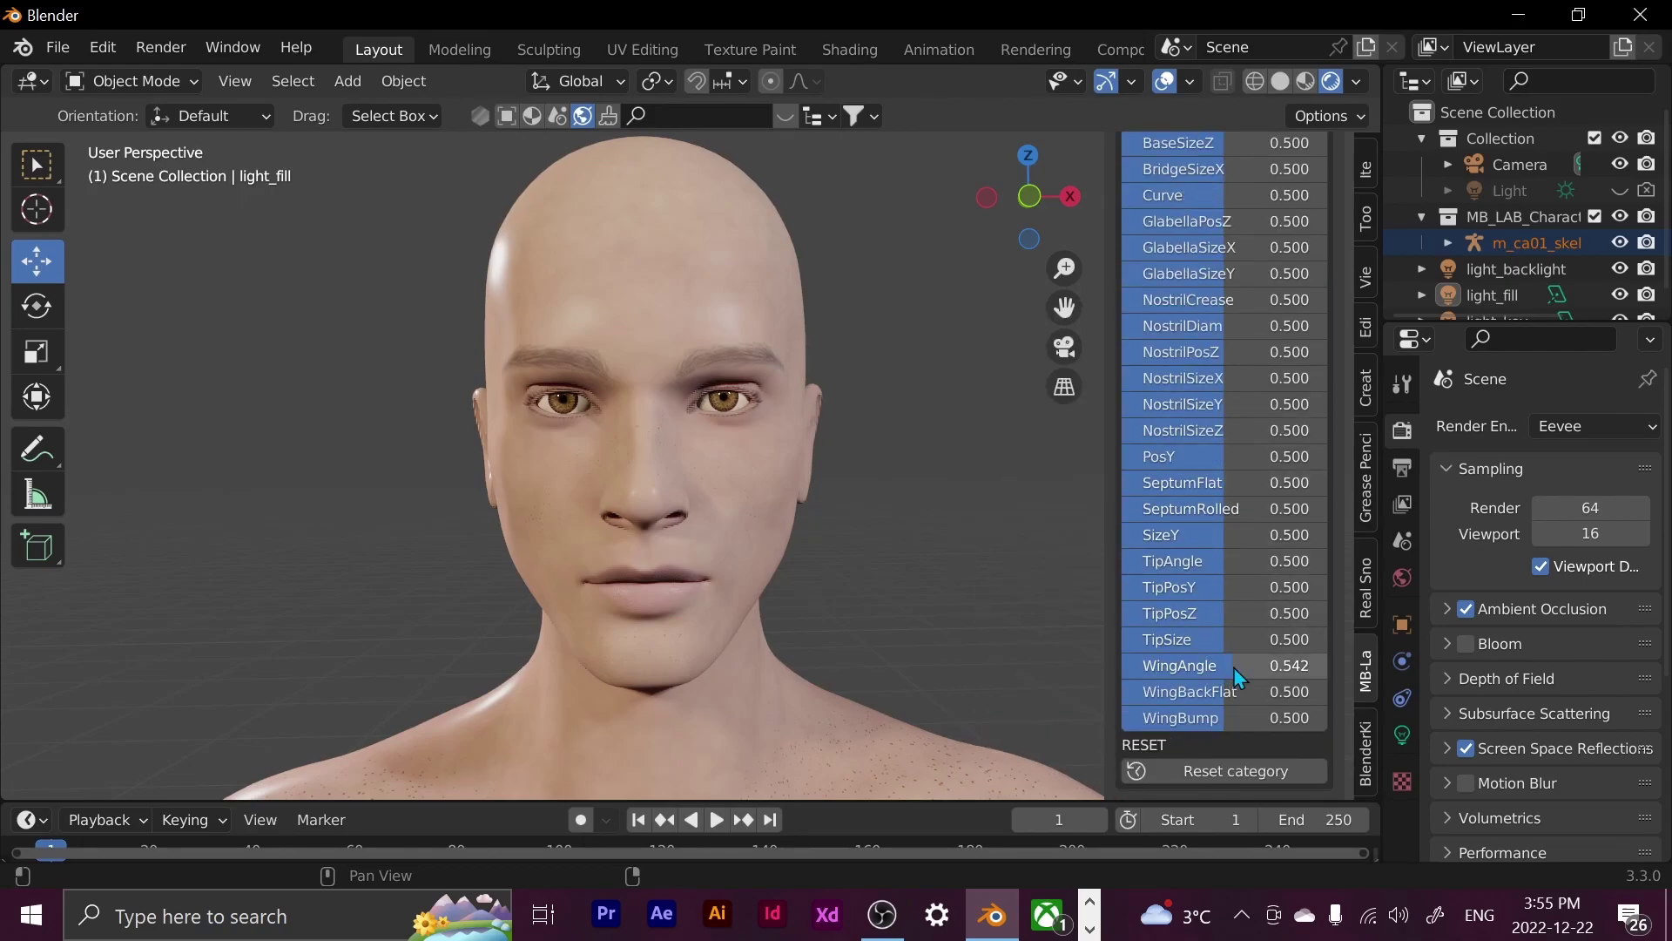
pyautogui.scroll(1, 1234, 668)
pyautogui.moveTo(1220, 378); pyautogui.dragTo(1244, 423)
pyautogui.hotkey('ctrl', 'z')
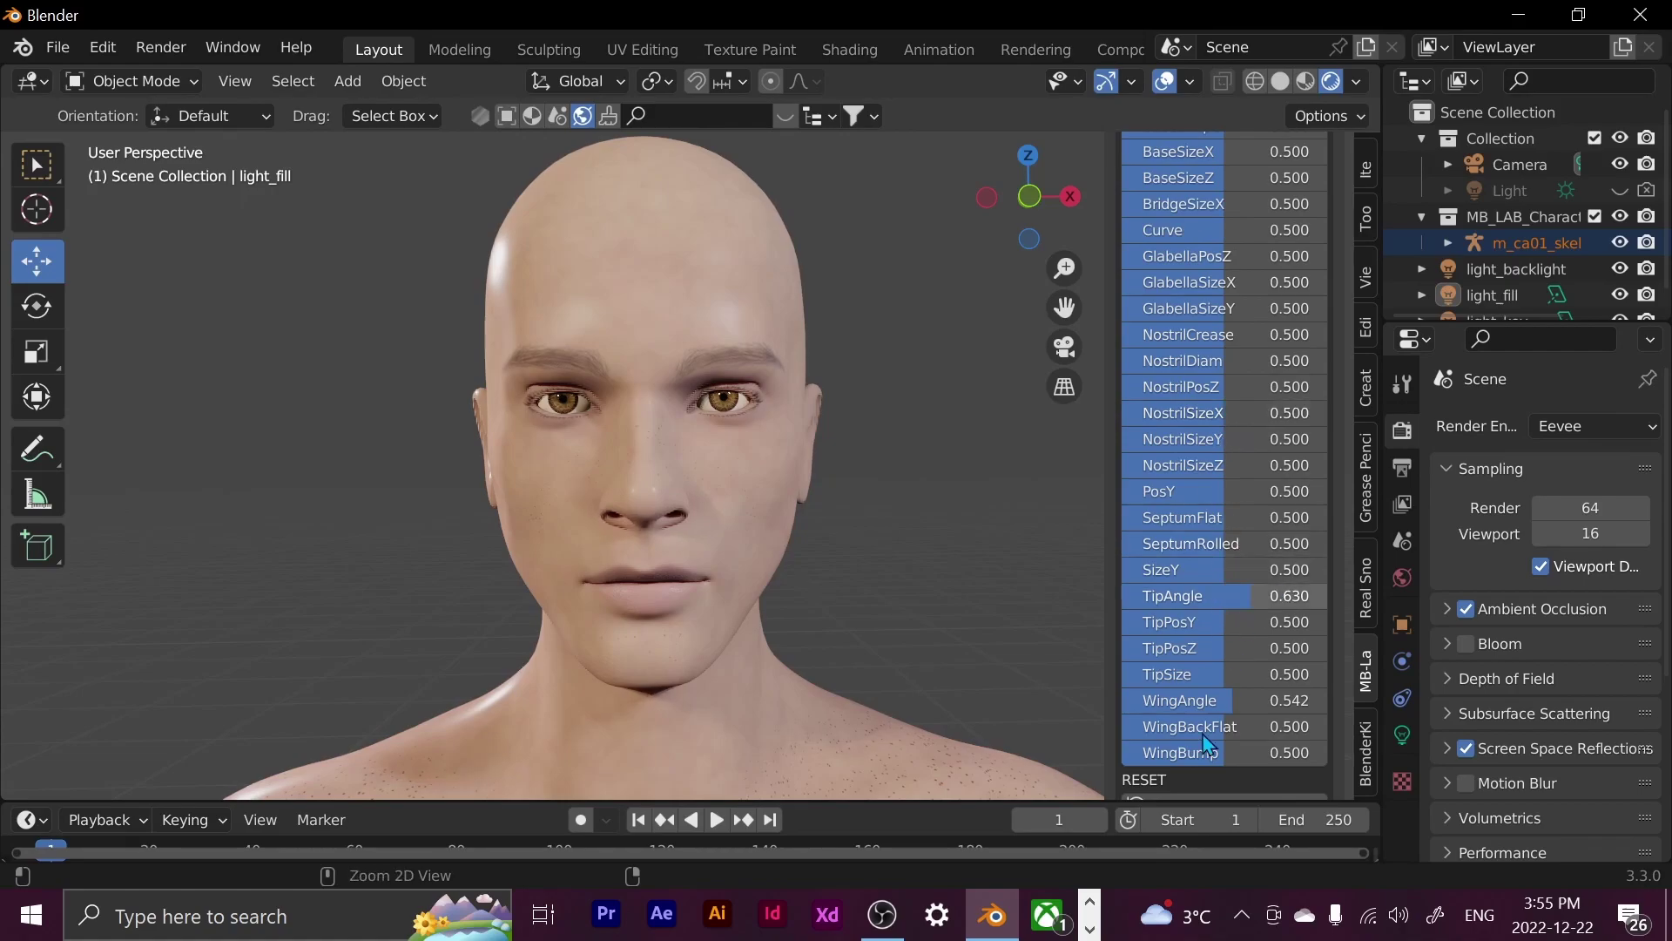
pyautogui.scroll(1, 1225, 646)
pyautogui.scroll(3, 1232, 364)
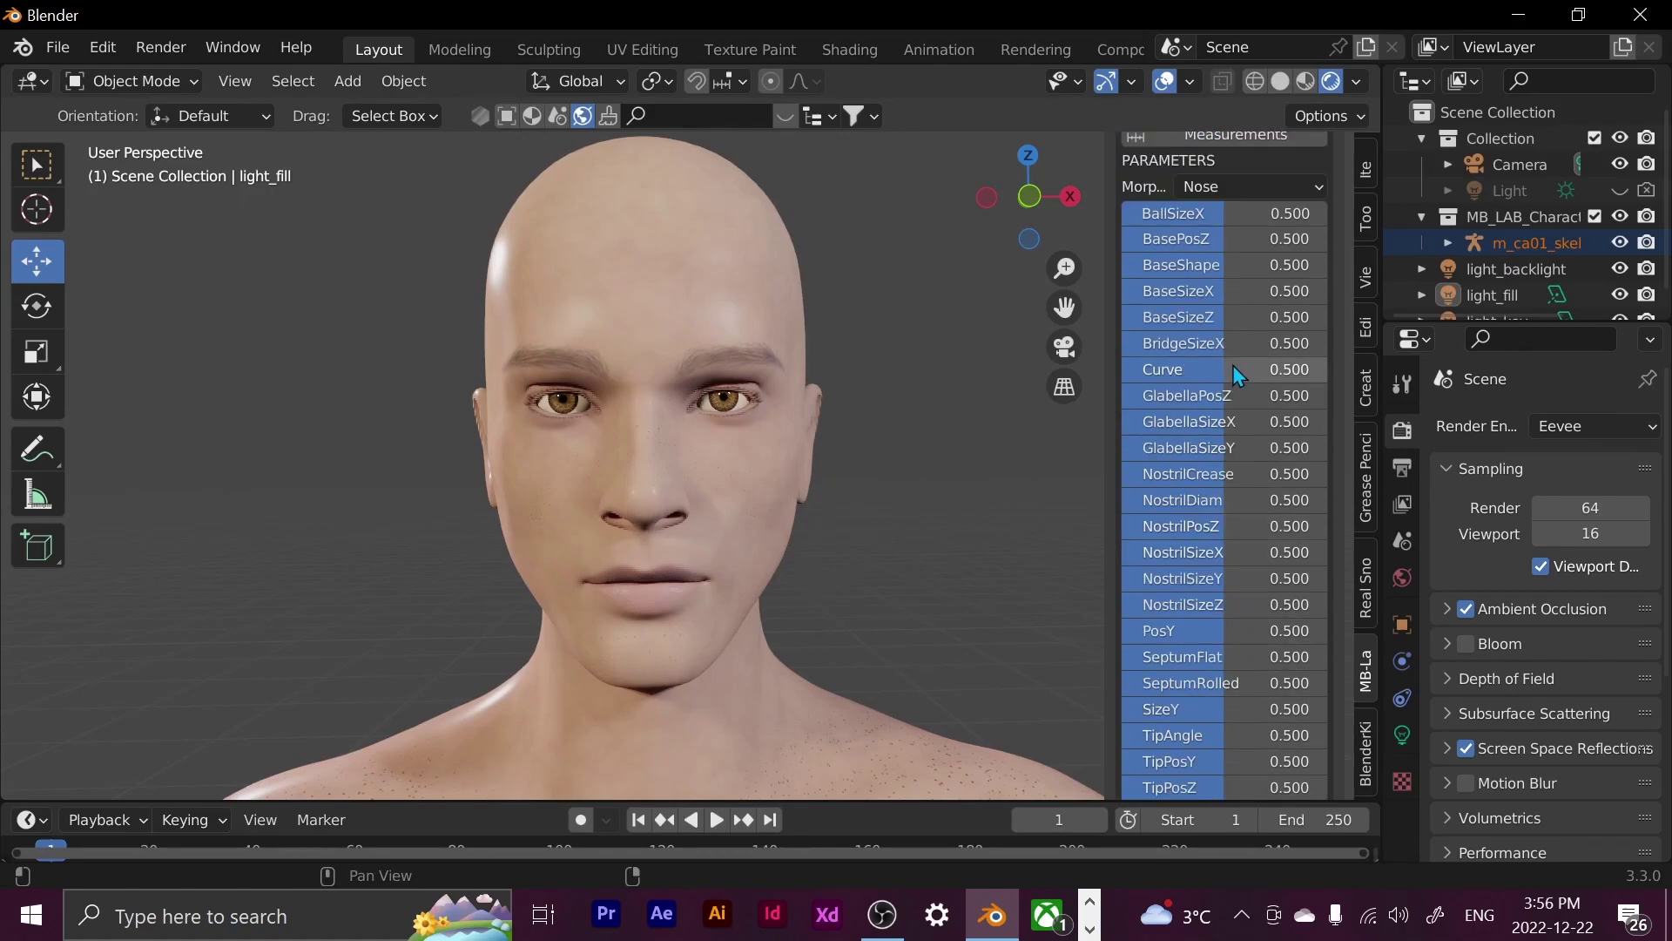
pyautogui.scroll(-3, 1221, 406)
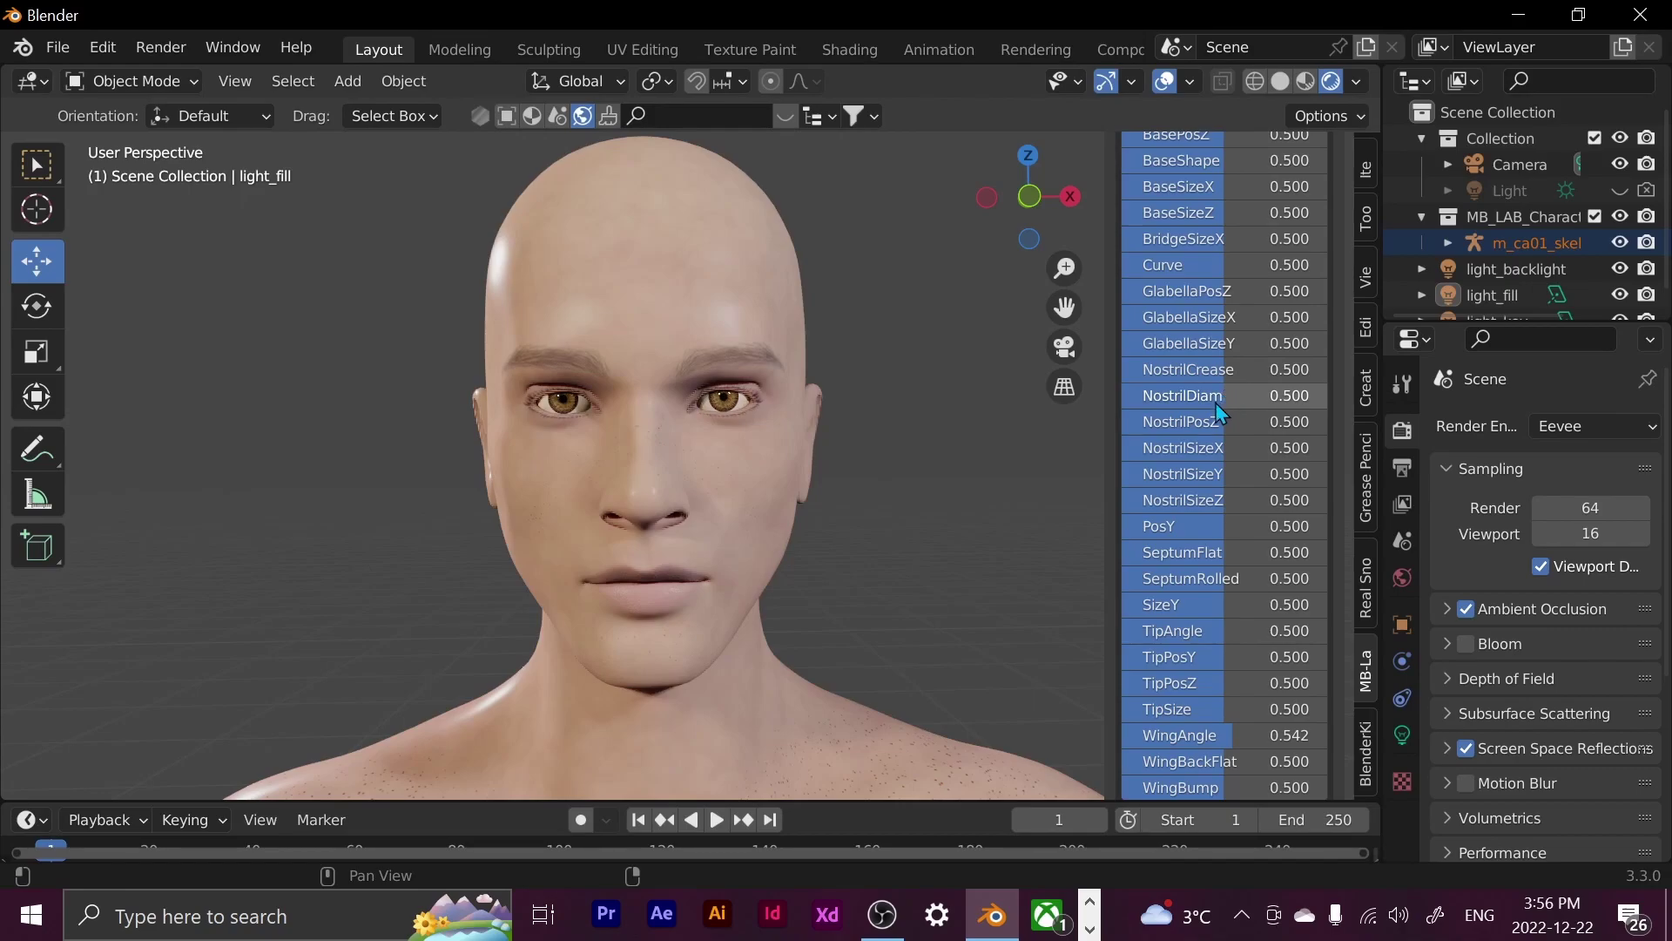
pyautogui.scroll(3, 1220, 410)
pyautogui.scroll(-4, 1221, 418)
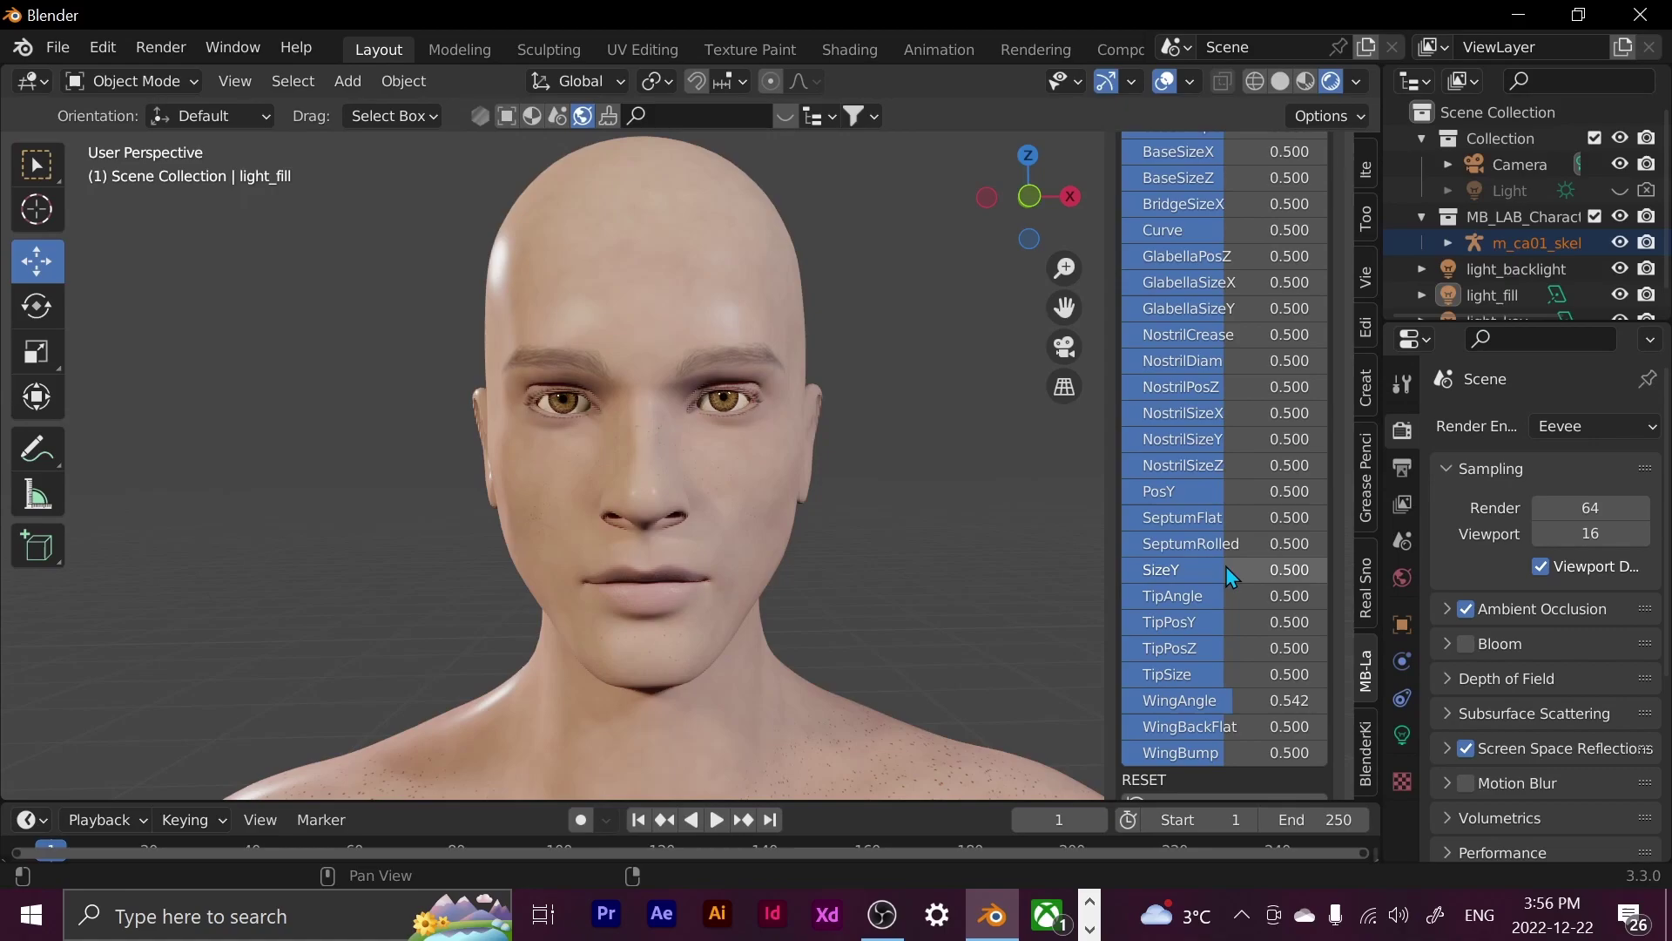
# Switch to the Cheeks morphs, setting Zygom 0.613, ZygomPosZ 0.622 and Mass 0.357
pyautogui.scroll(5, 1226, 566)
pyautogui.click(1248, 221)
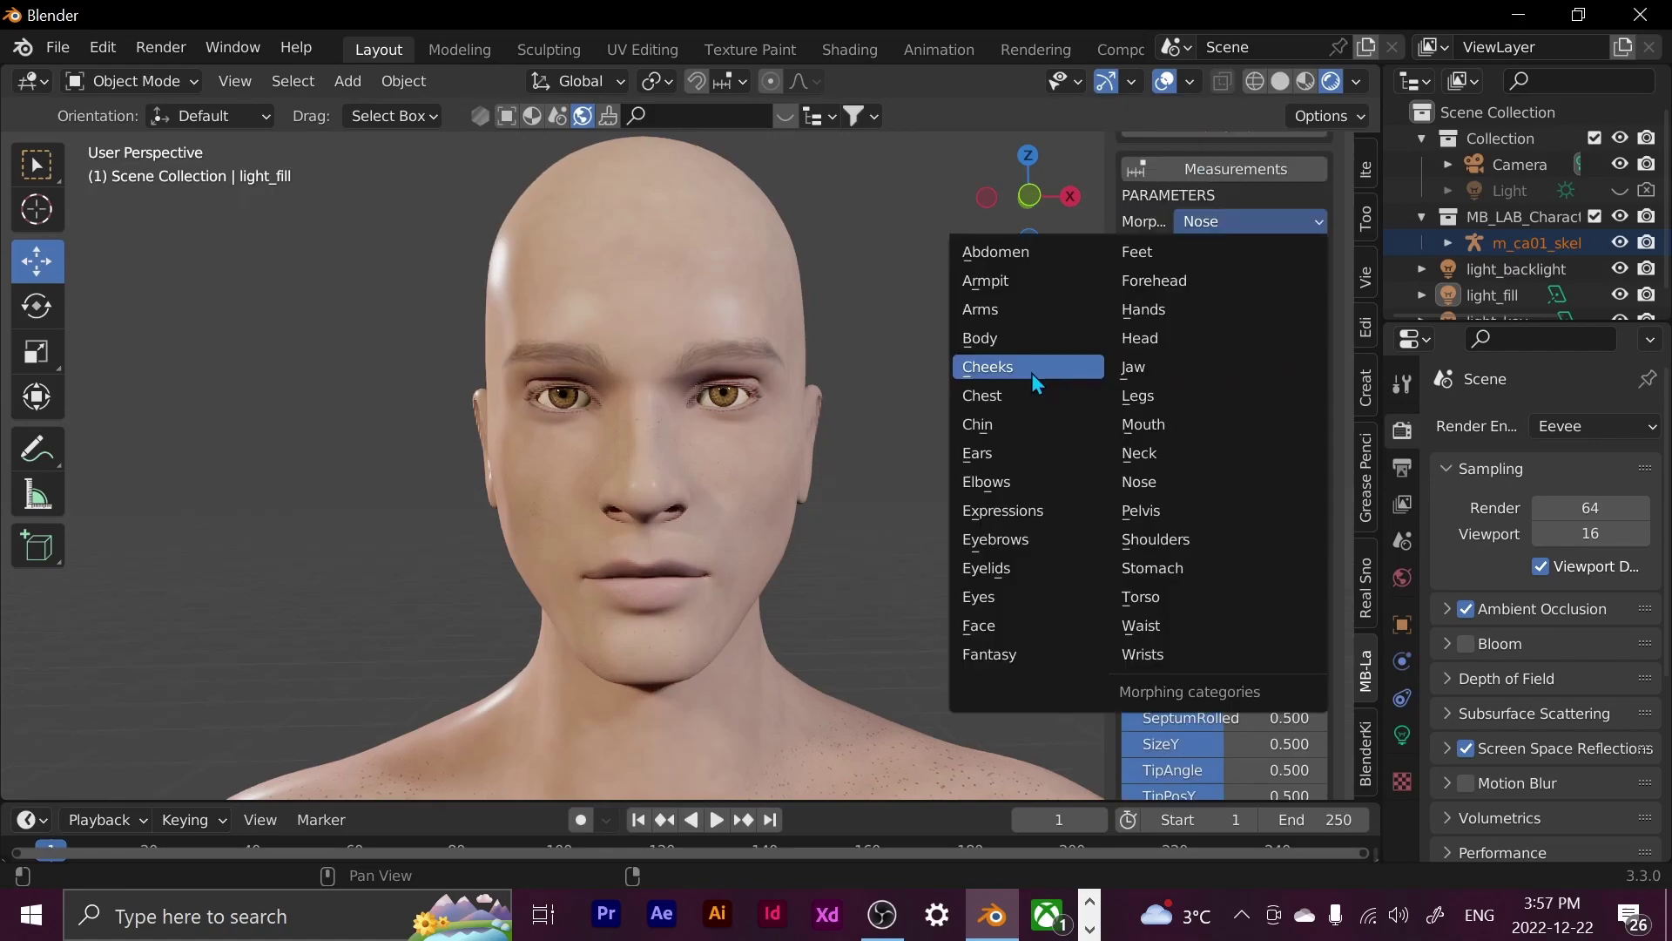
pyautogui.click(1031, 372)
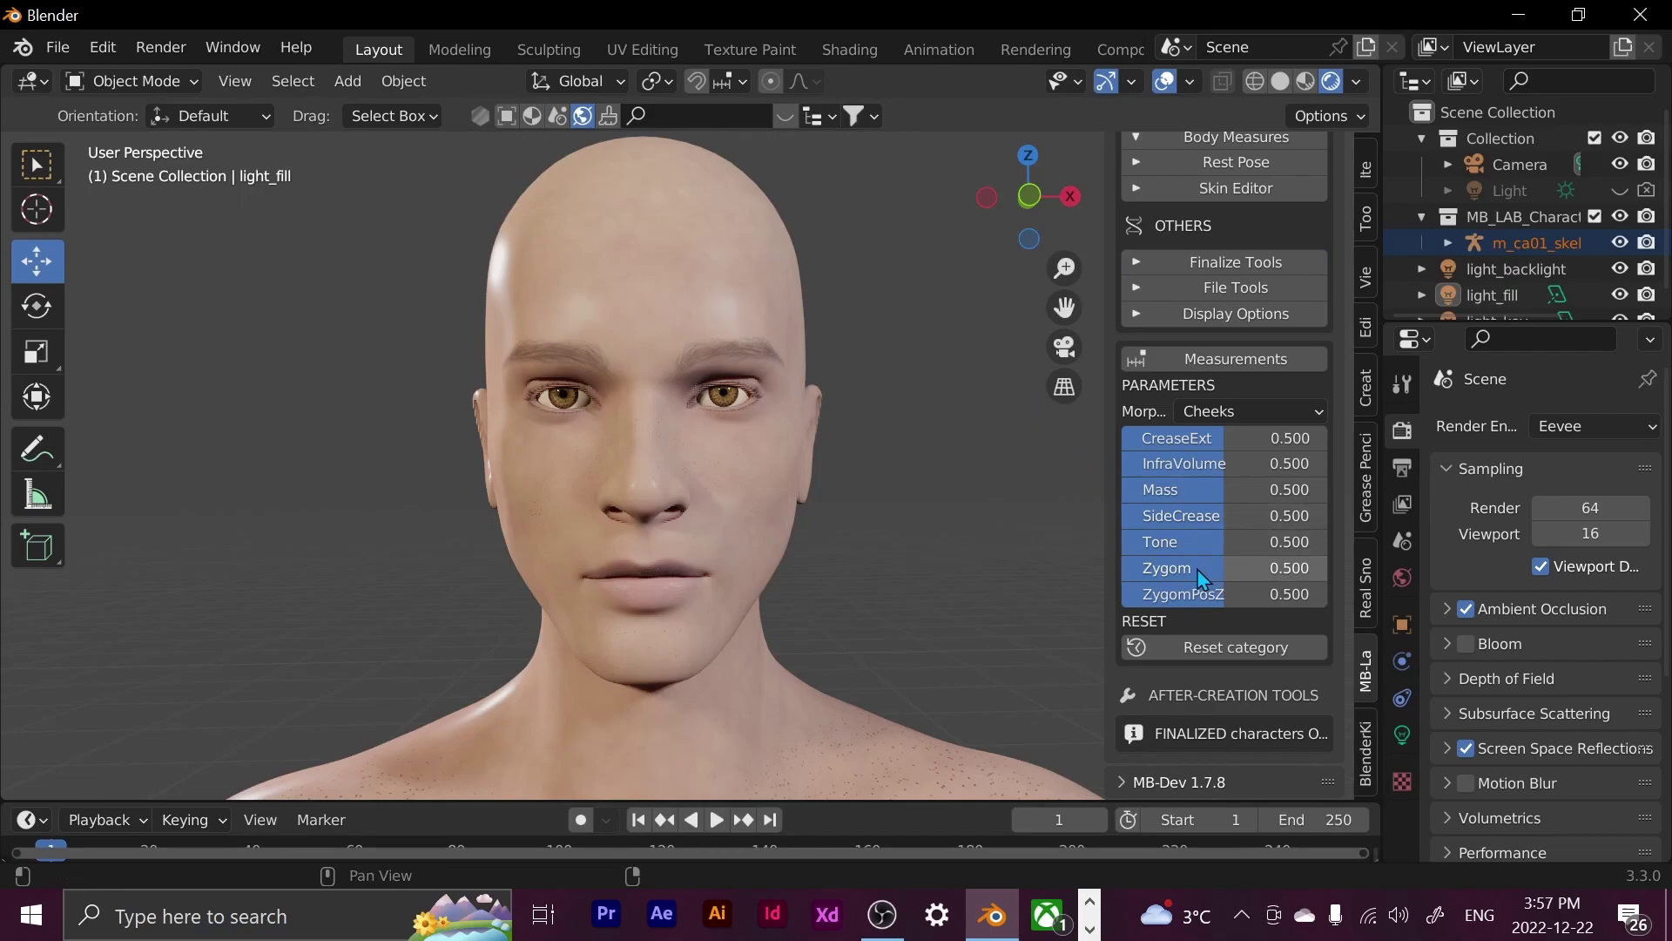
pyautogui.click(1228, 568)
pyautogui.moveTo(1263, 565)
pyautogui.mouseDown()
pyautogui.moveTo(1284, 596)
pyautogui.moveTo(1215, 594)
pyautogui.moveTo(1277, 594)
pyautogui.moveTo(1258, 588)
pyautogui.mouseUp()
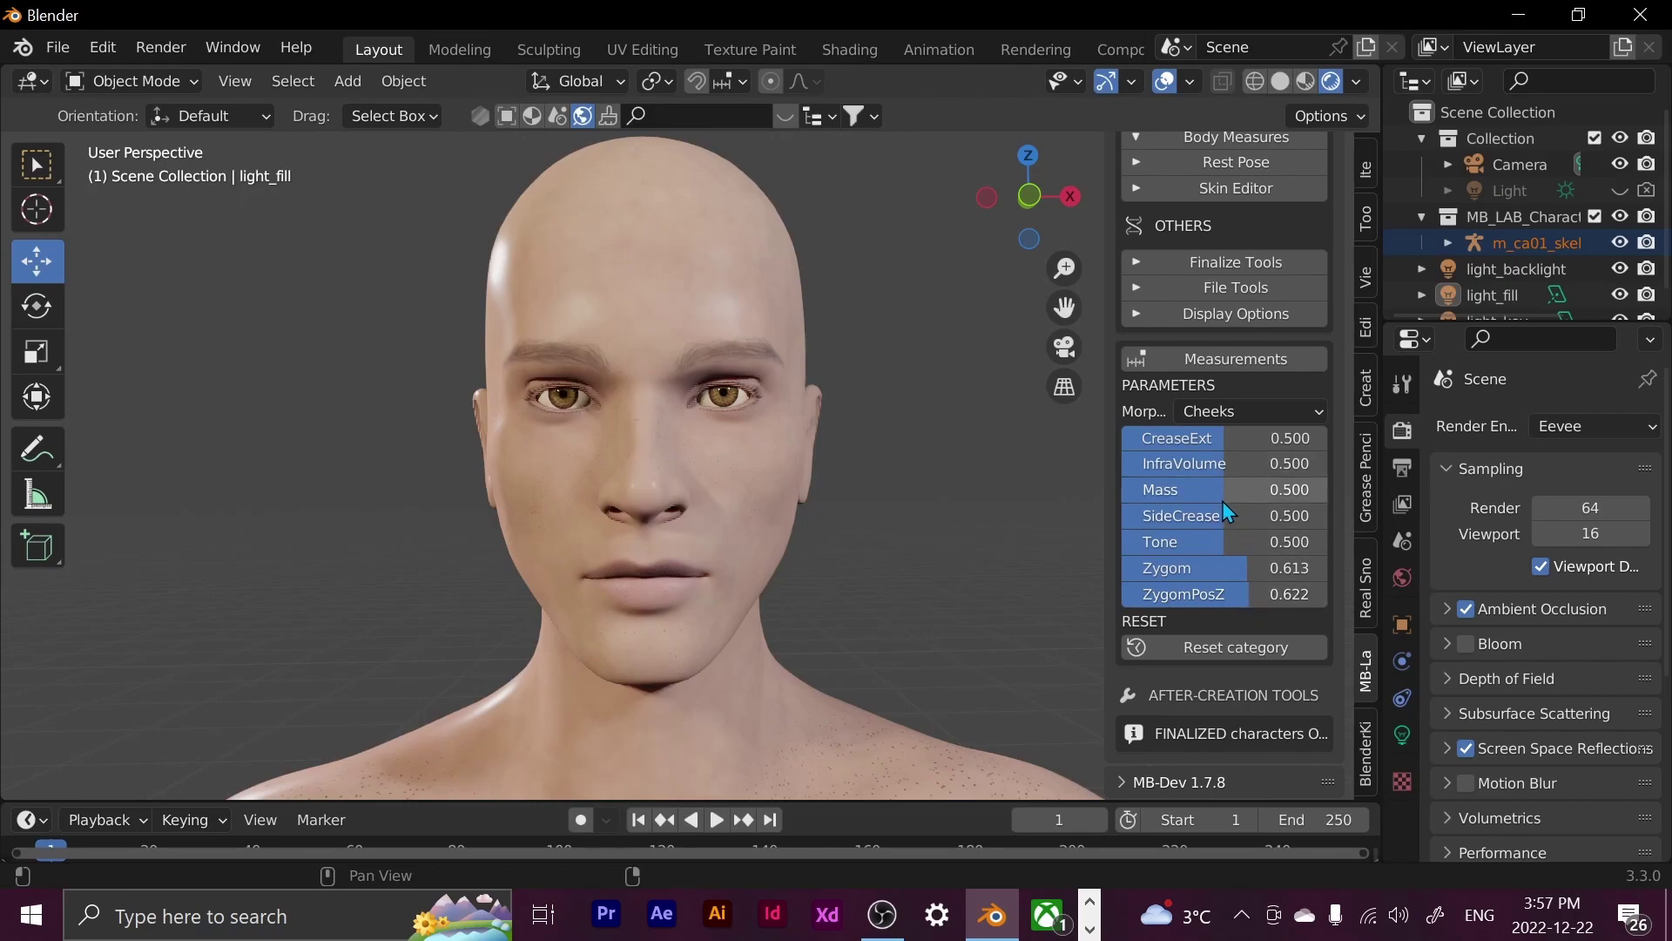
pyautogui.moveTo(1226, 494); pyautogui.dragTo(1232, 418)
pyautogui.click(1232, 414)
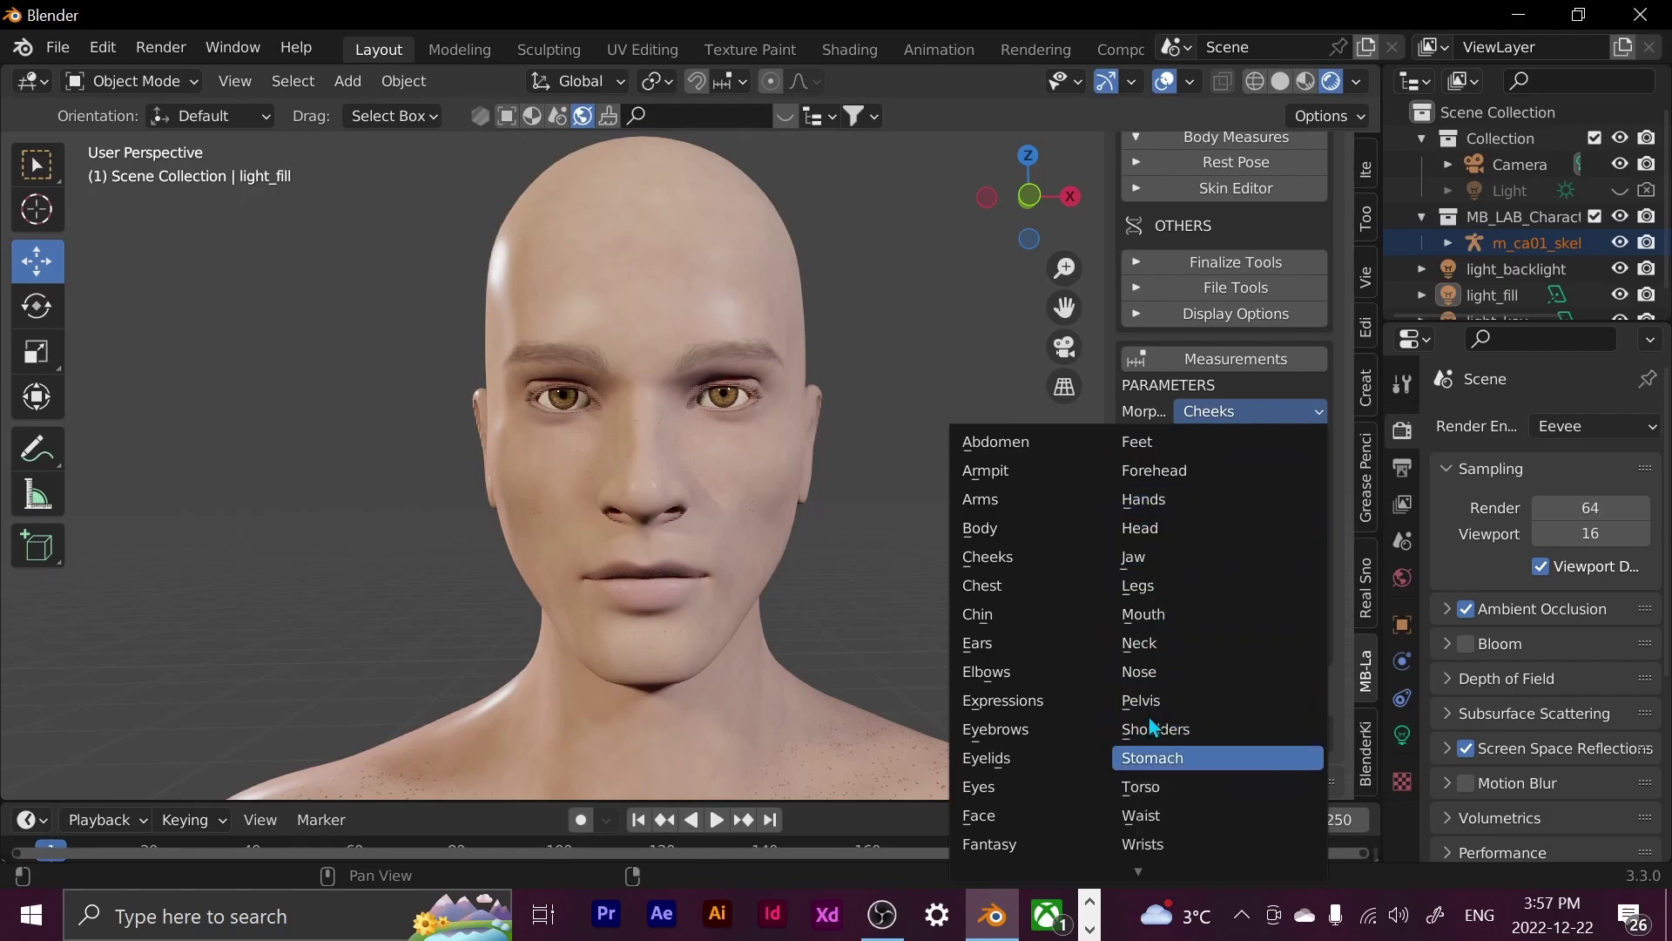
# Switch to the Chin morphs and set Cleft 0.748, Prominence 0.555, SizeX 0.592, Tone 0.752
pyautogui.click(1058, 619)
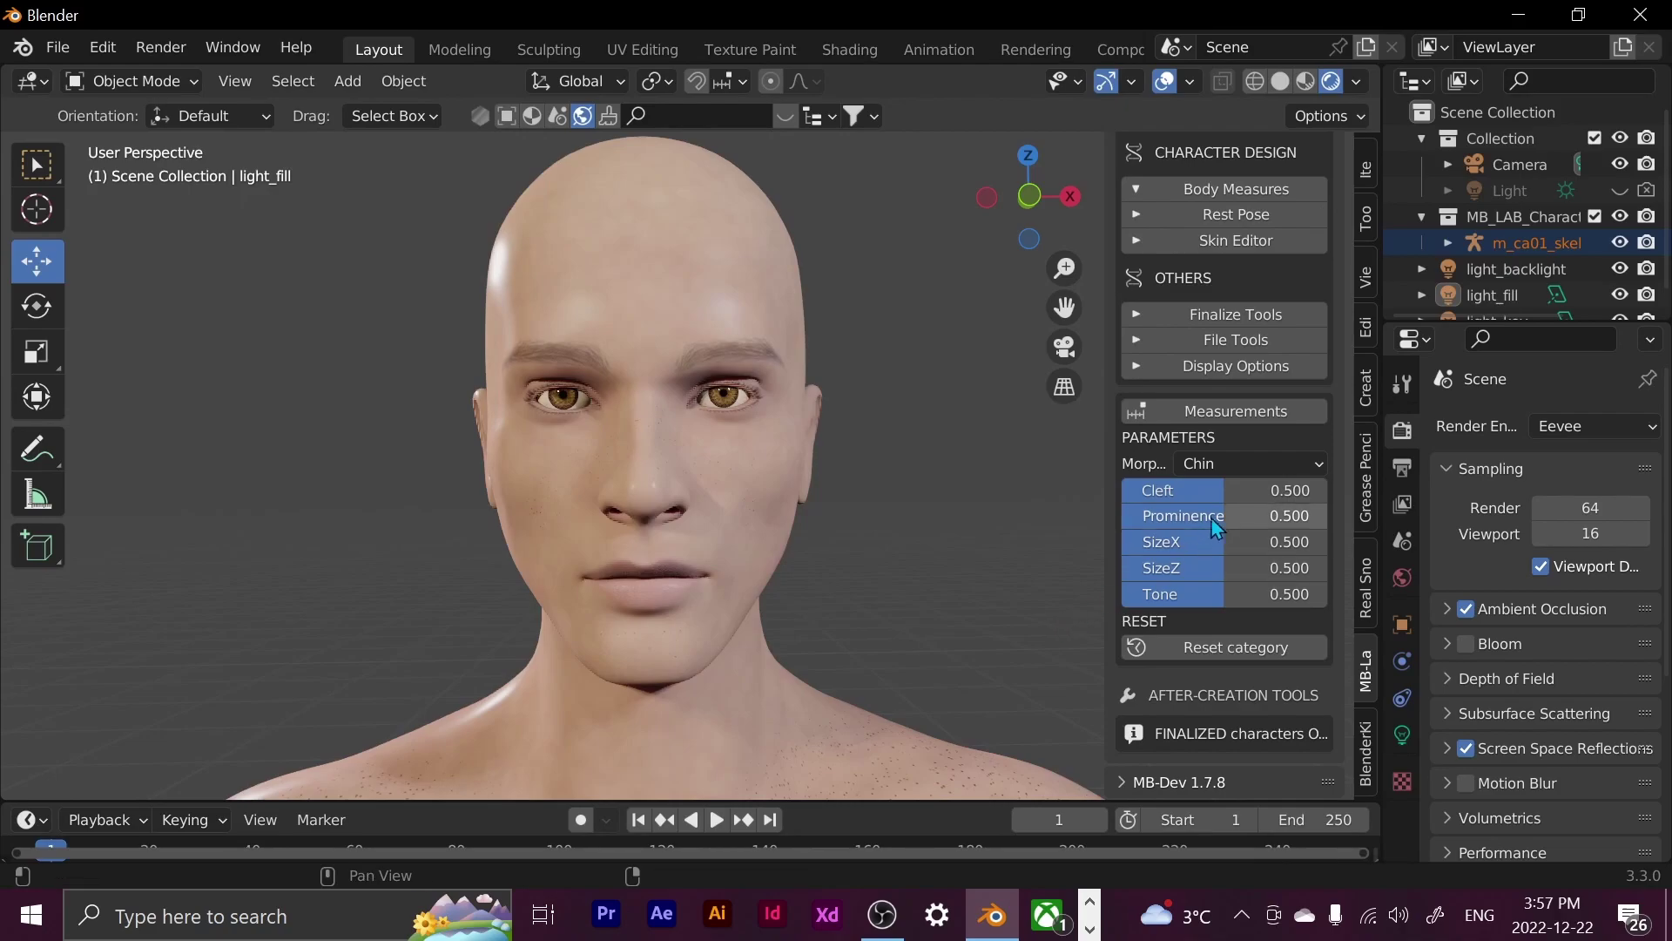
pyautogui.moveTo(1265, 497); pyautogui.dragTo(1283, 501)
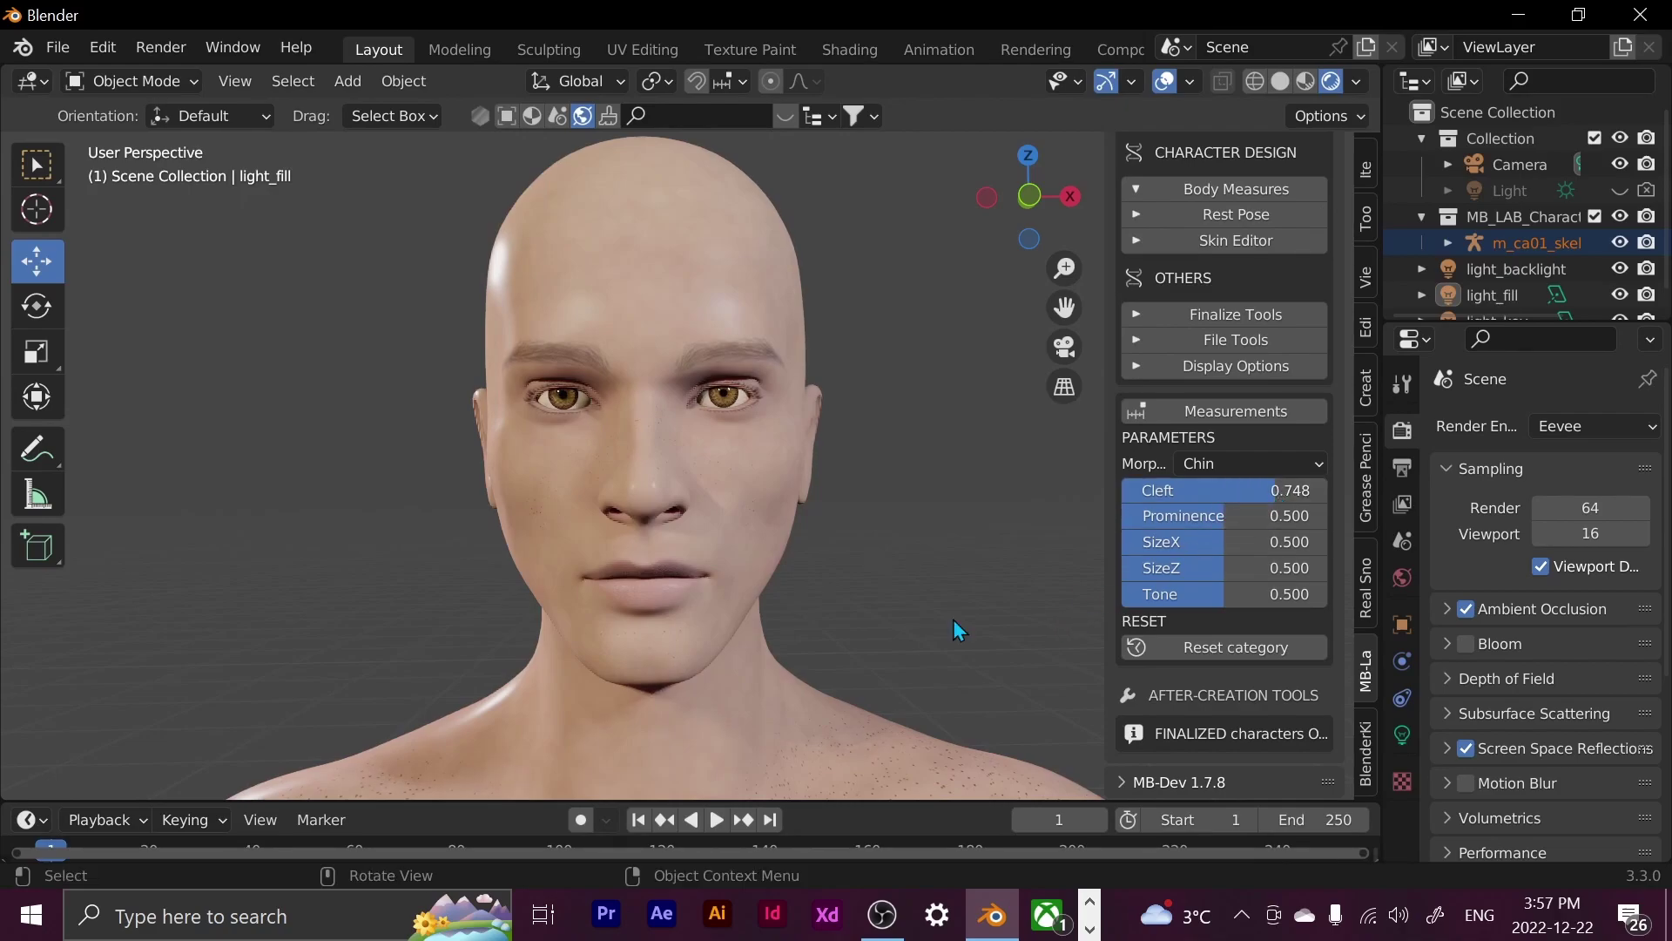
pyautogui.moveTo(955, 627); pyautogui.dragTo(1056, 572, button='middle')
pyautogui.moveTo(1241, 513); pyautogui.dragTo(1193, 526)
pyautogui.moveTo(1261, 596); pyautogui.dragTo(869, 488)
# Switch to the Face morphs and set Ellipsoid 0.487 and Parallelepiped 0.563
pyautogui.click(1253, 462)
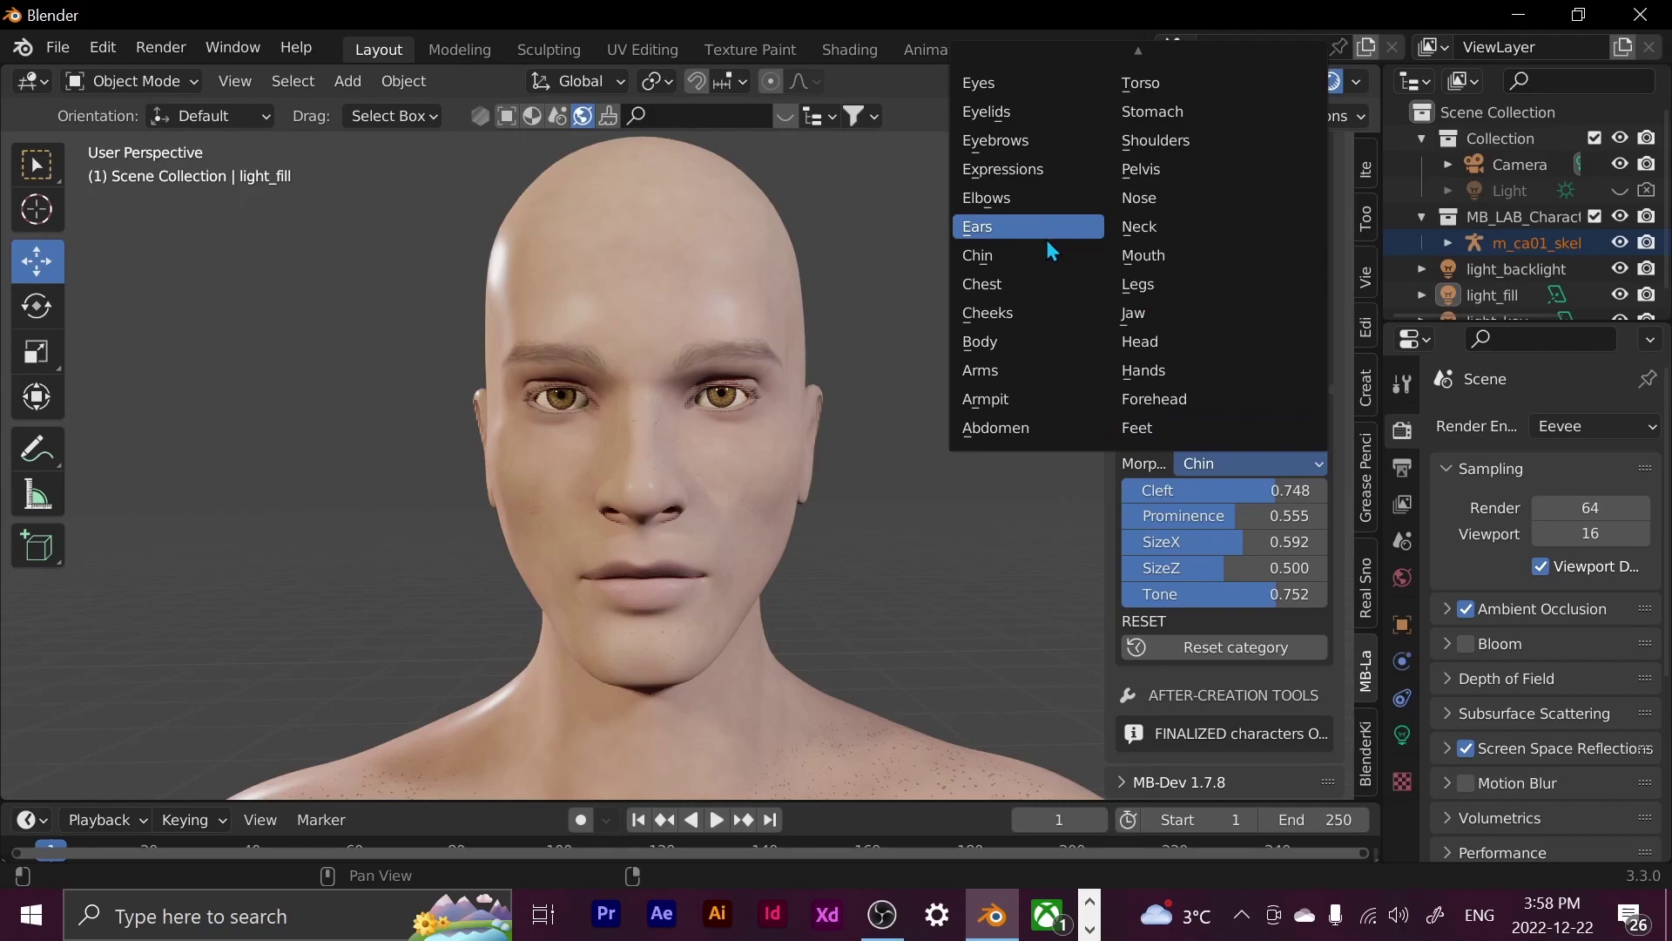
pyautogui.press('Up')
pyautogui.press('Up')
pyautogui.press('Up')
pyautogui.press('Up')
pyautogui.press('Up')
pyautogui.press('Up')
pyautogui.press('Up')
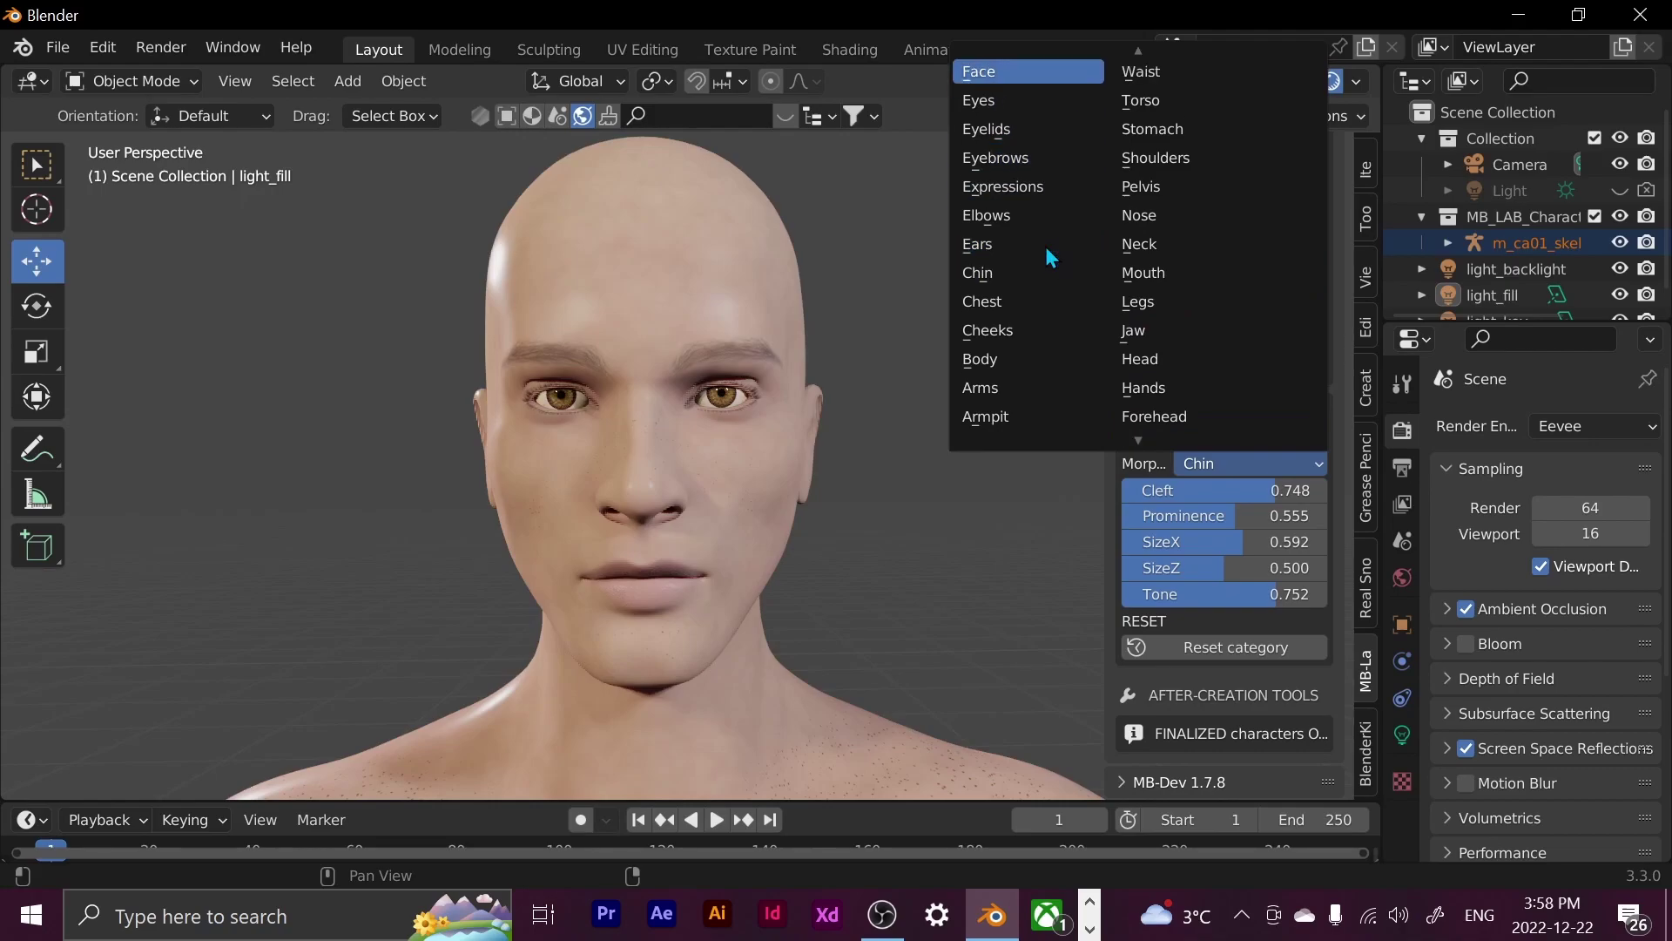
pyautogui.click(1058, 69)
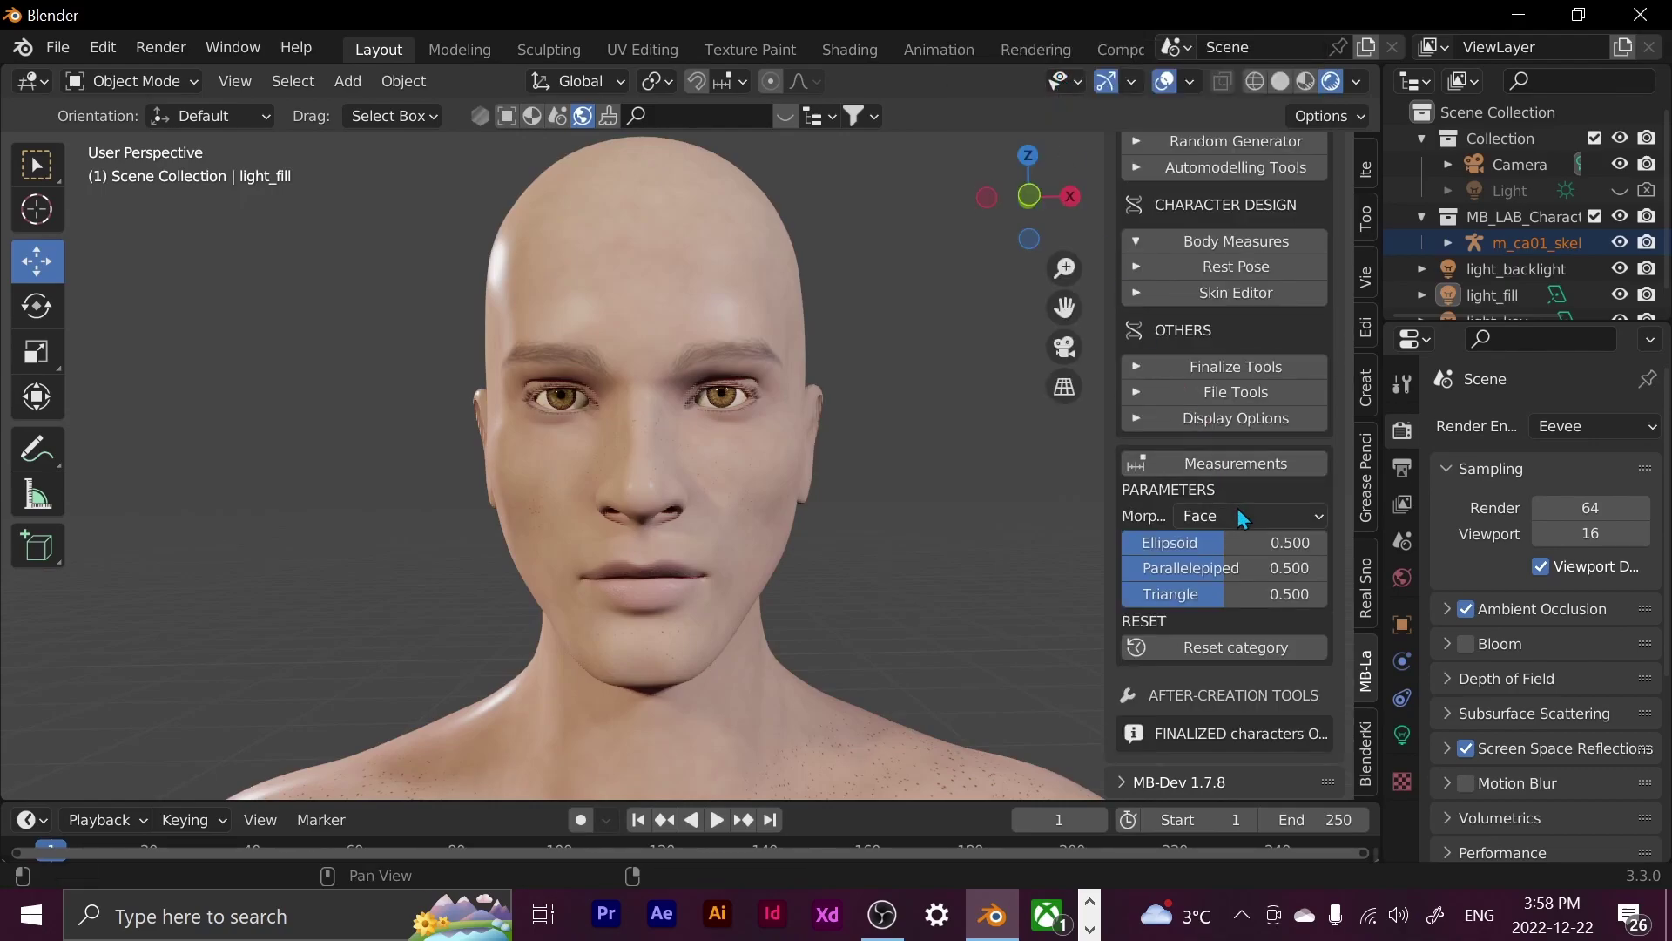
pyautogui.moveTo(1237, 544)
pyautogui.mouseDown()
pyautogui.moveTo(1309, 542)
pyautogui.moveTo(1241, 538)
pyautogui.moveTo(1237, 569)
pyautogui.mouseUp()
# Zoom and pan the viewport to frame the character's chest and shoulders
pyautogui.scroll(-2, 710, 392)
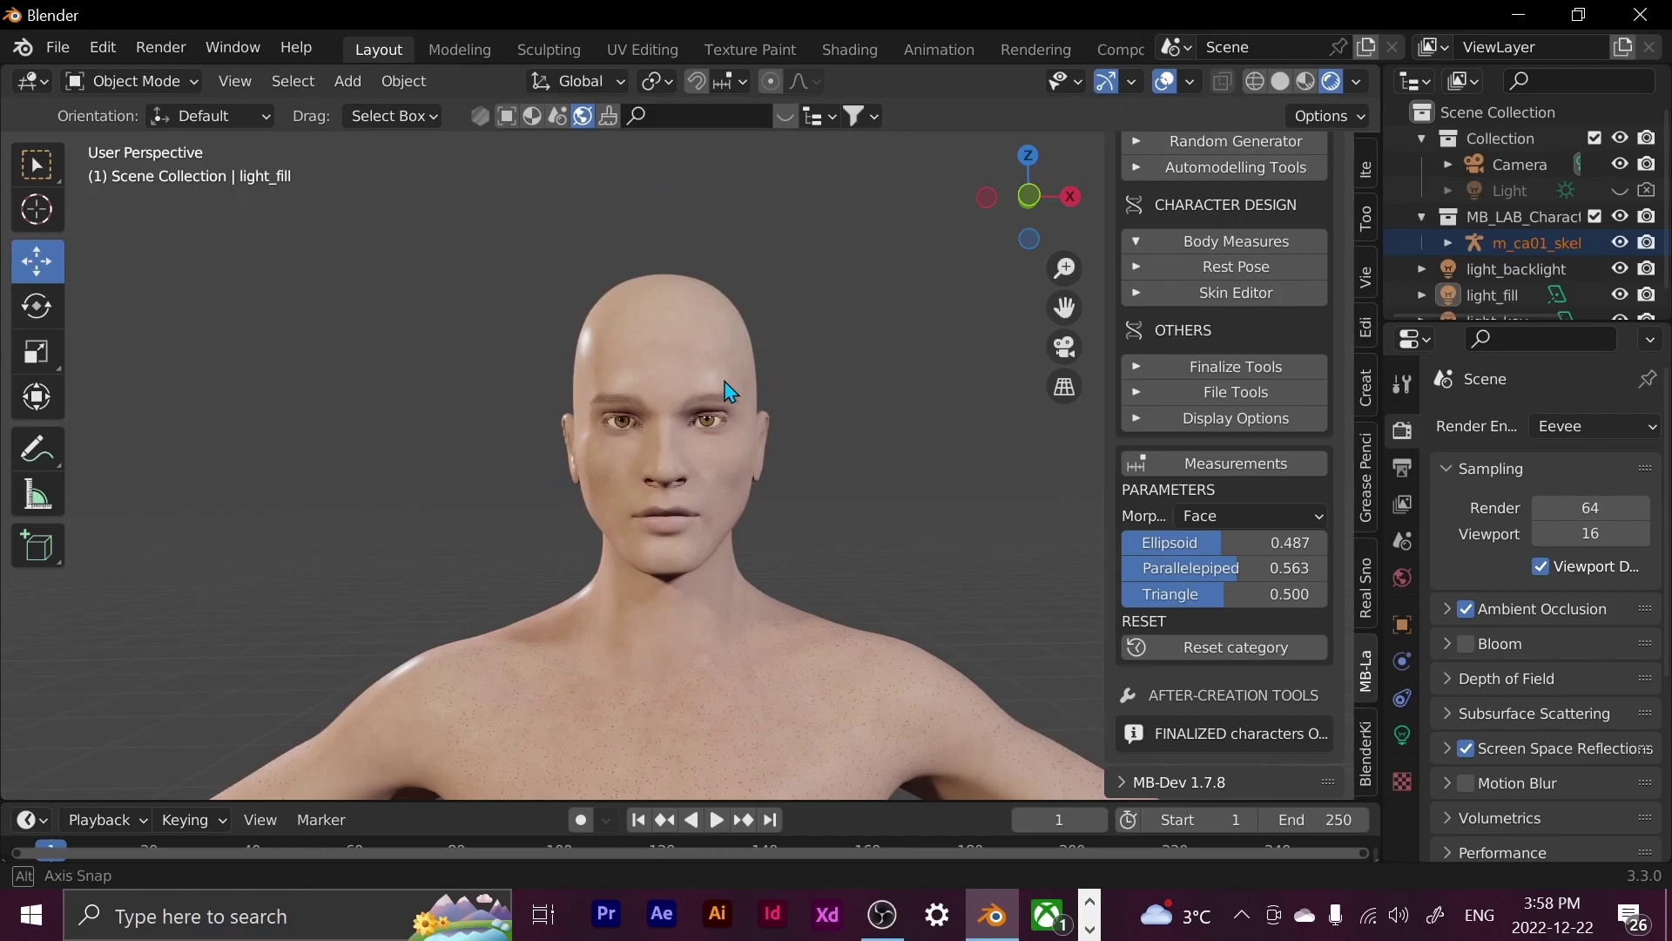
pyautogui.scroll(-3, 746, 504)
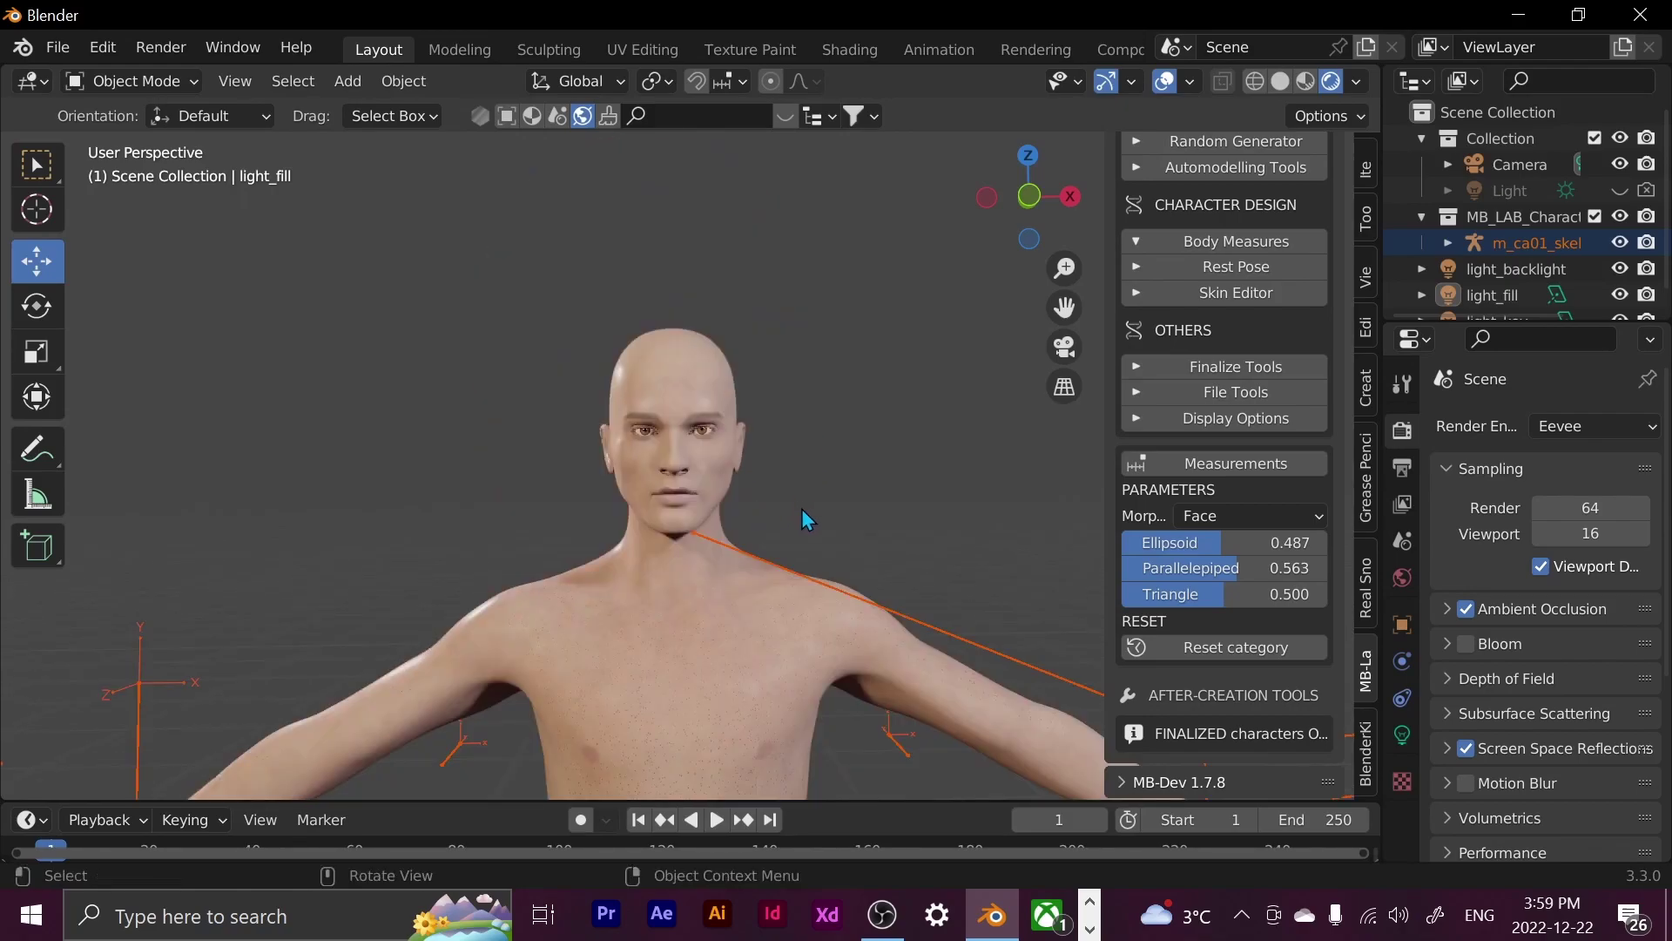
pyautogui.keyDown('shift'); pyautogui.moveTo(747, 440); pyautogui.dragTo(735, 415, button='middle'); pyautogui.keyUp('shift')
pyautogui.scroll(1, 758, 453)
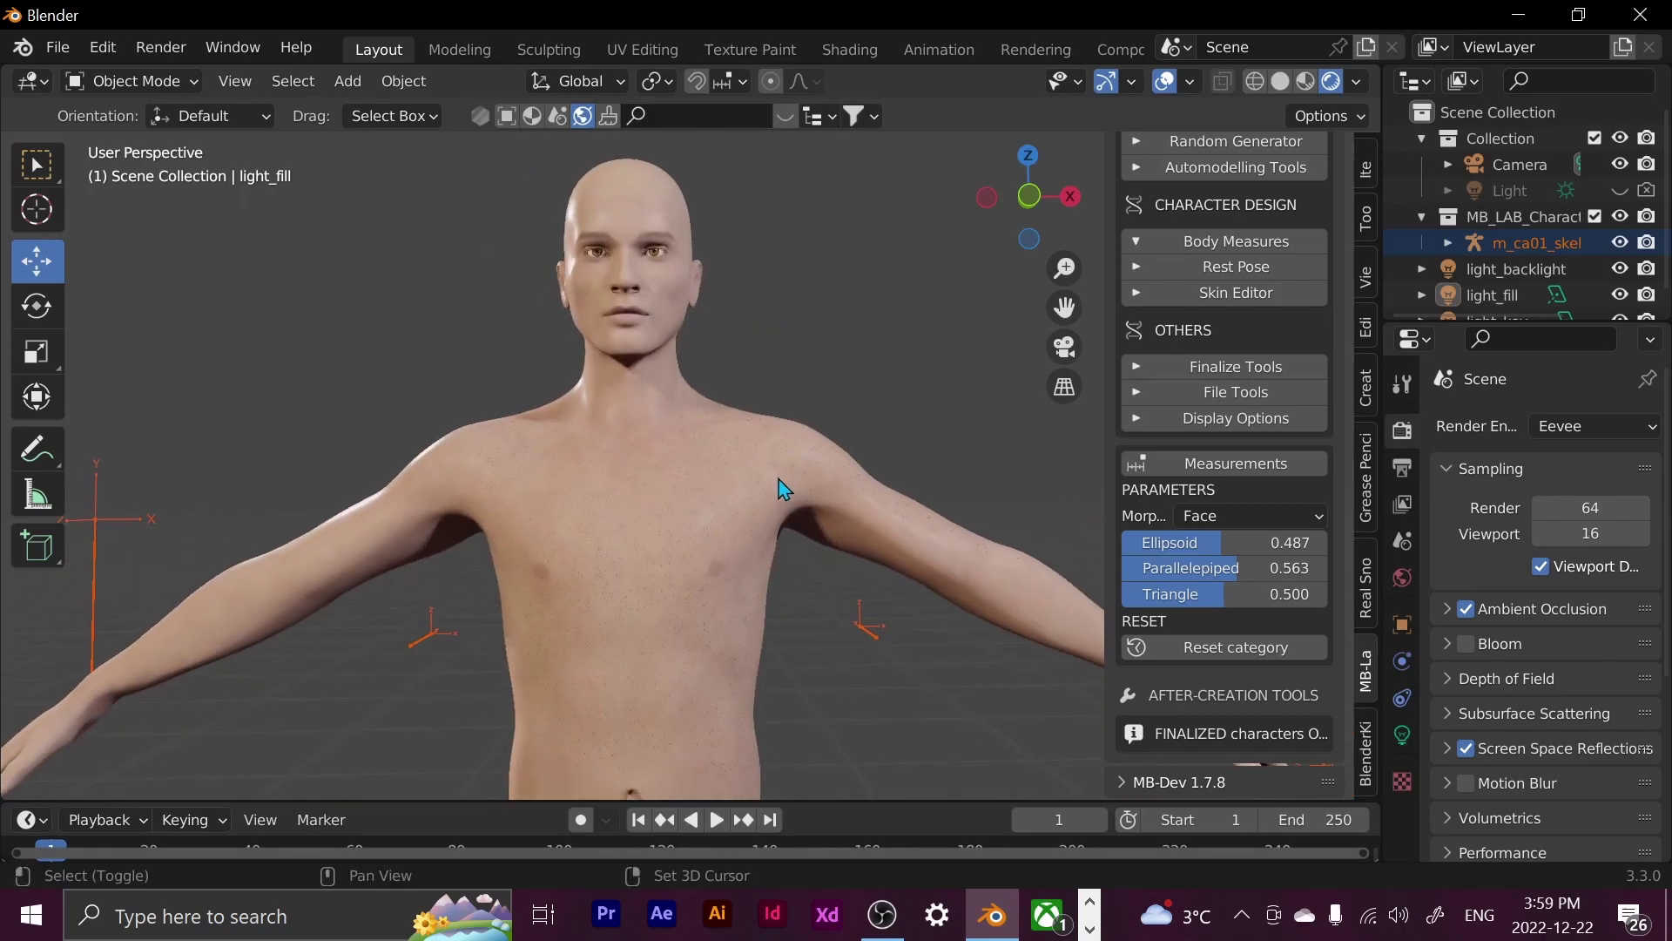
pyautogui.scroll(3, 789, 475)
pyautogui.keyDown('shift'); pyautogui.moveTo(803, 448); pyautogui.dragTo(1288, 315, button='middle'); pyautogui.keyUp('shift')
pyautogui.scroll(4, 1280, 331)
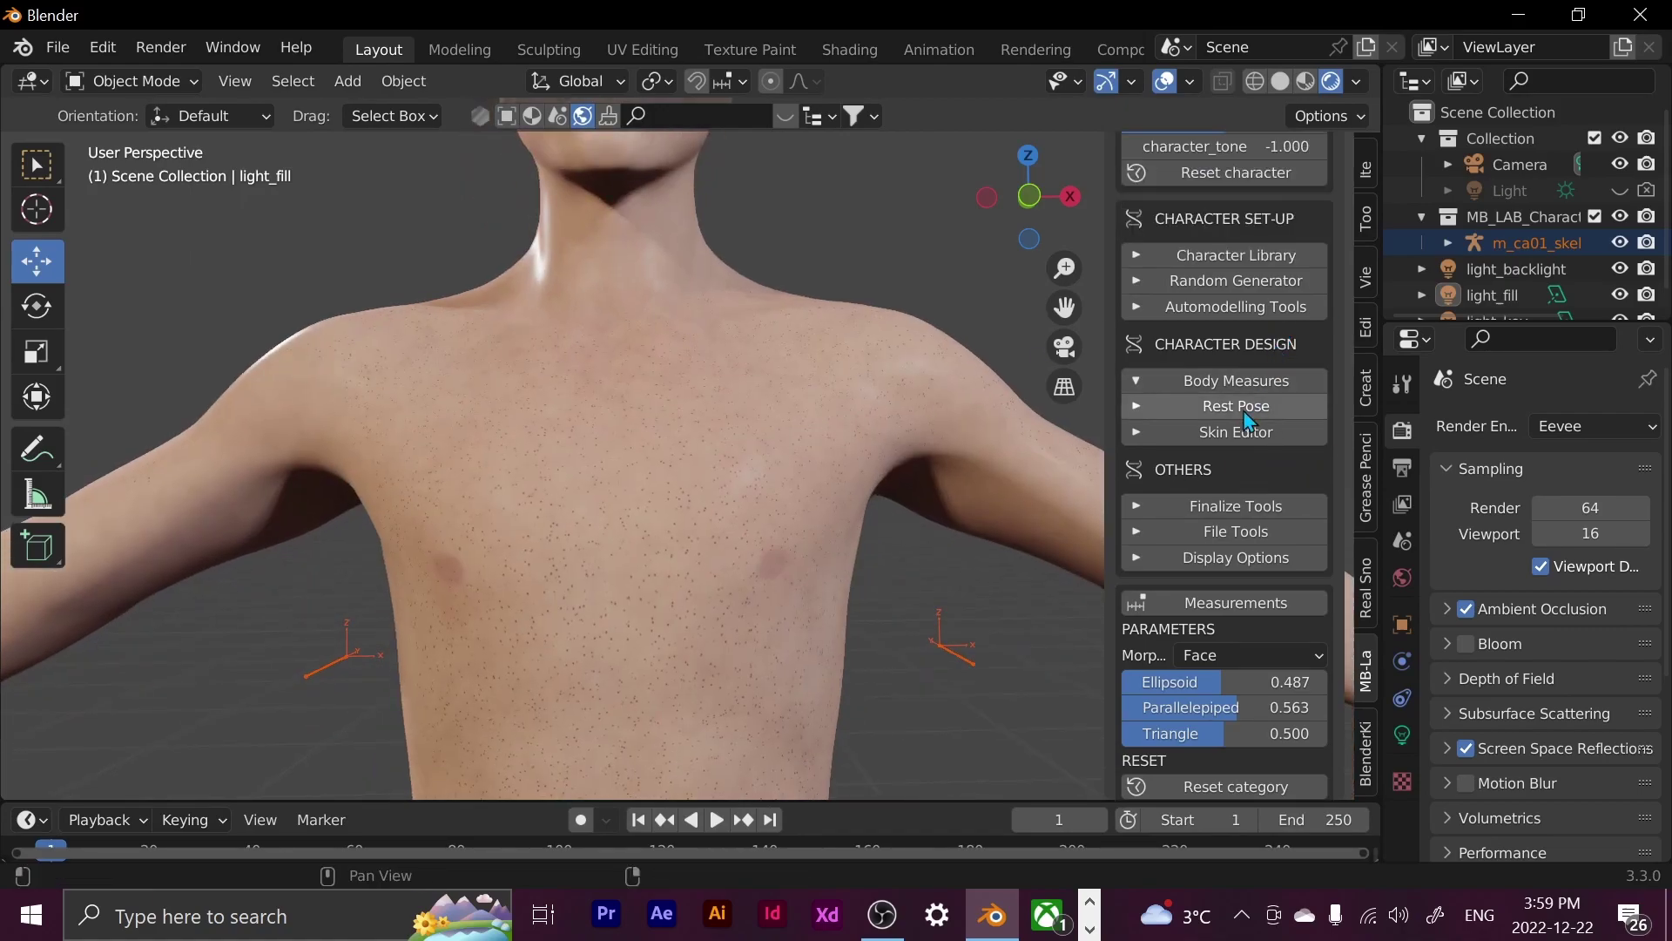
# Show the Skin Editor sliders and remove the skin freckles entirely
pyautogui.click(1225, 432)
pyautogui.scroll(-9, 1211, 601)
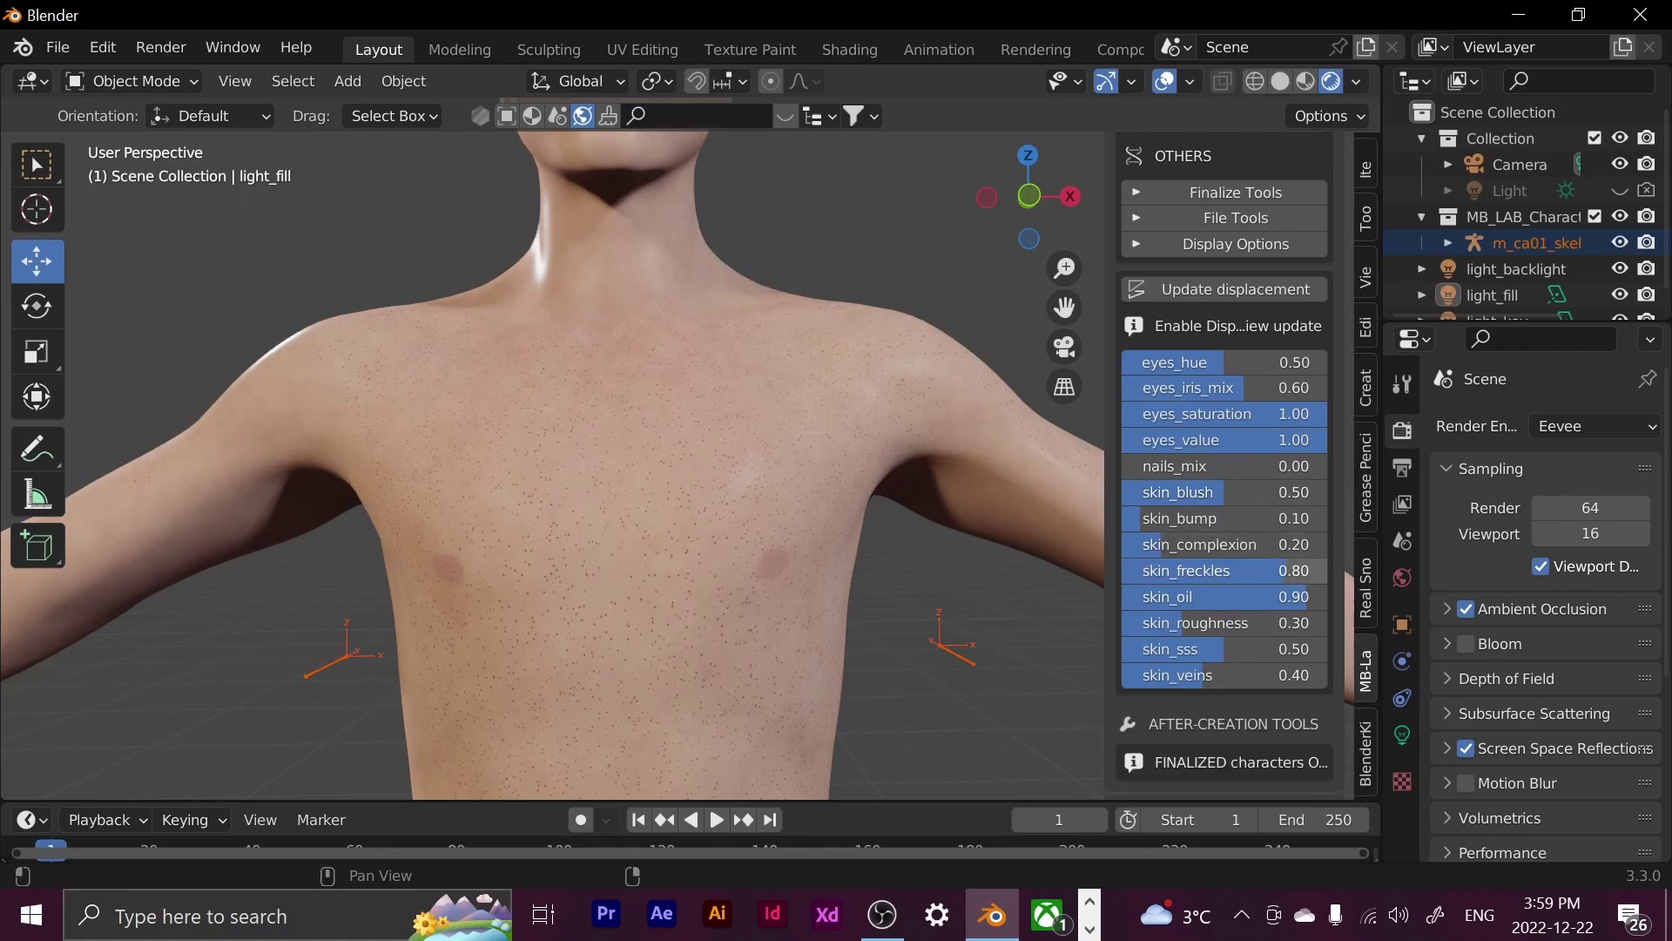
pyautogui.moveTo(1268, 566); pyautogui.dragTo(1108, 566)
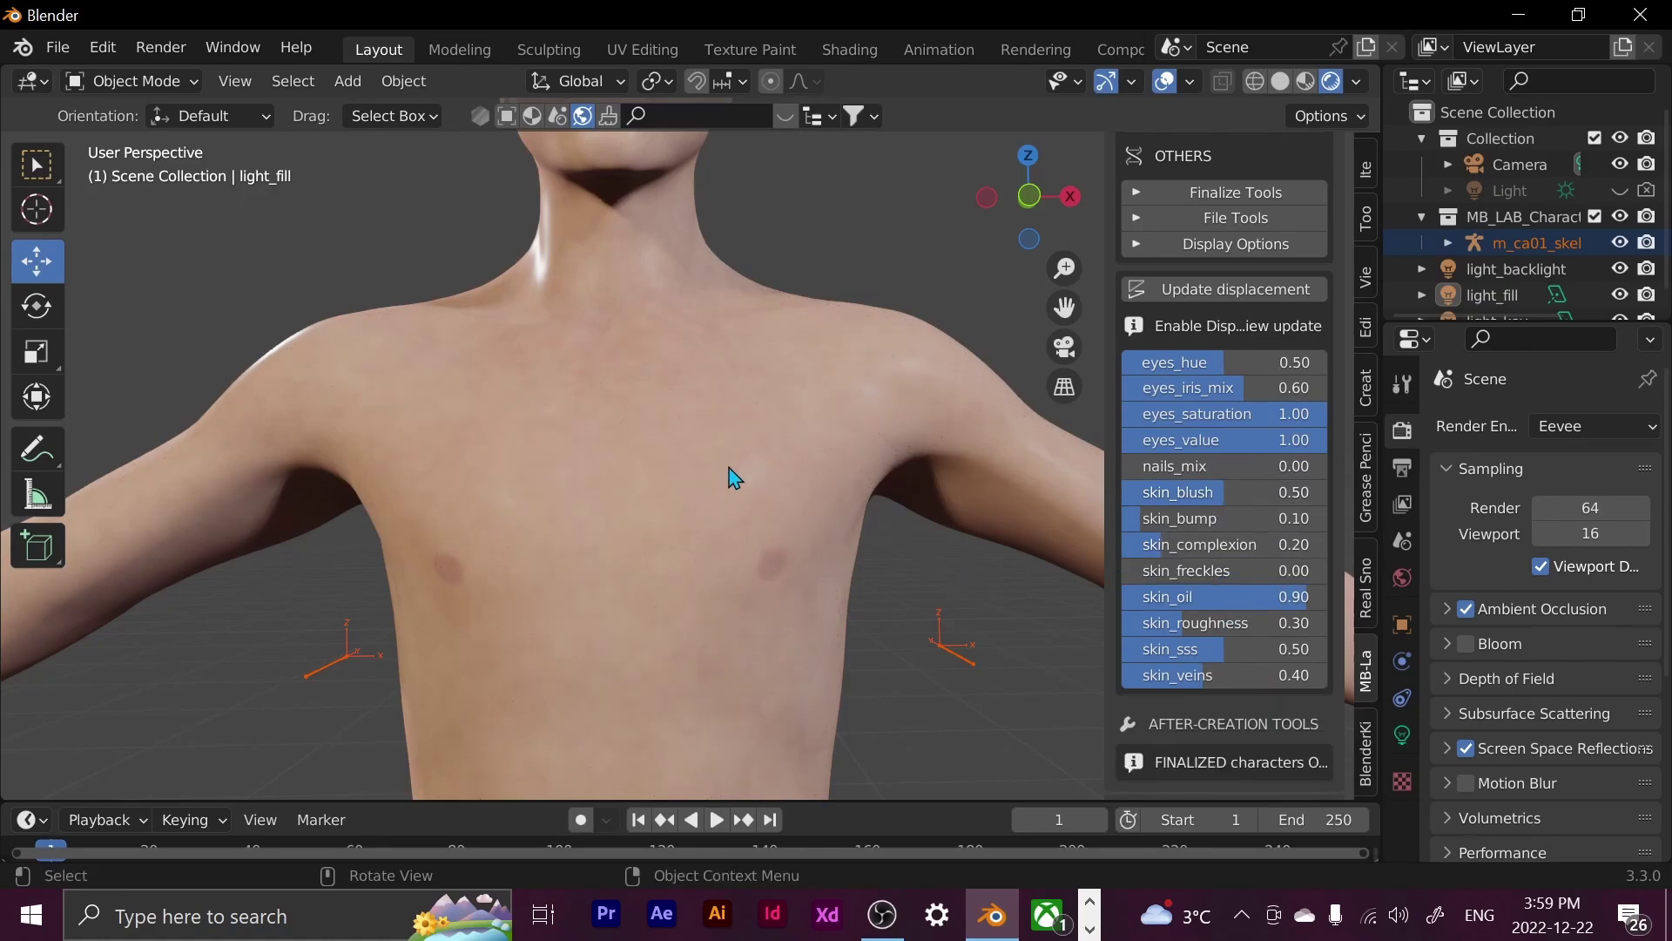
pyautogui.moveTo(728, 475); pyautogui.dragTo(811, 350, button='middle')
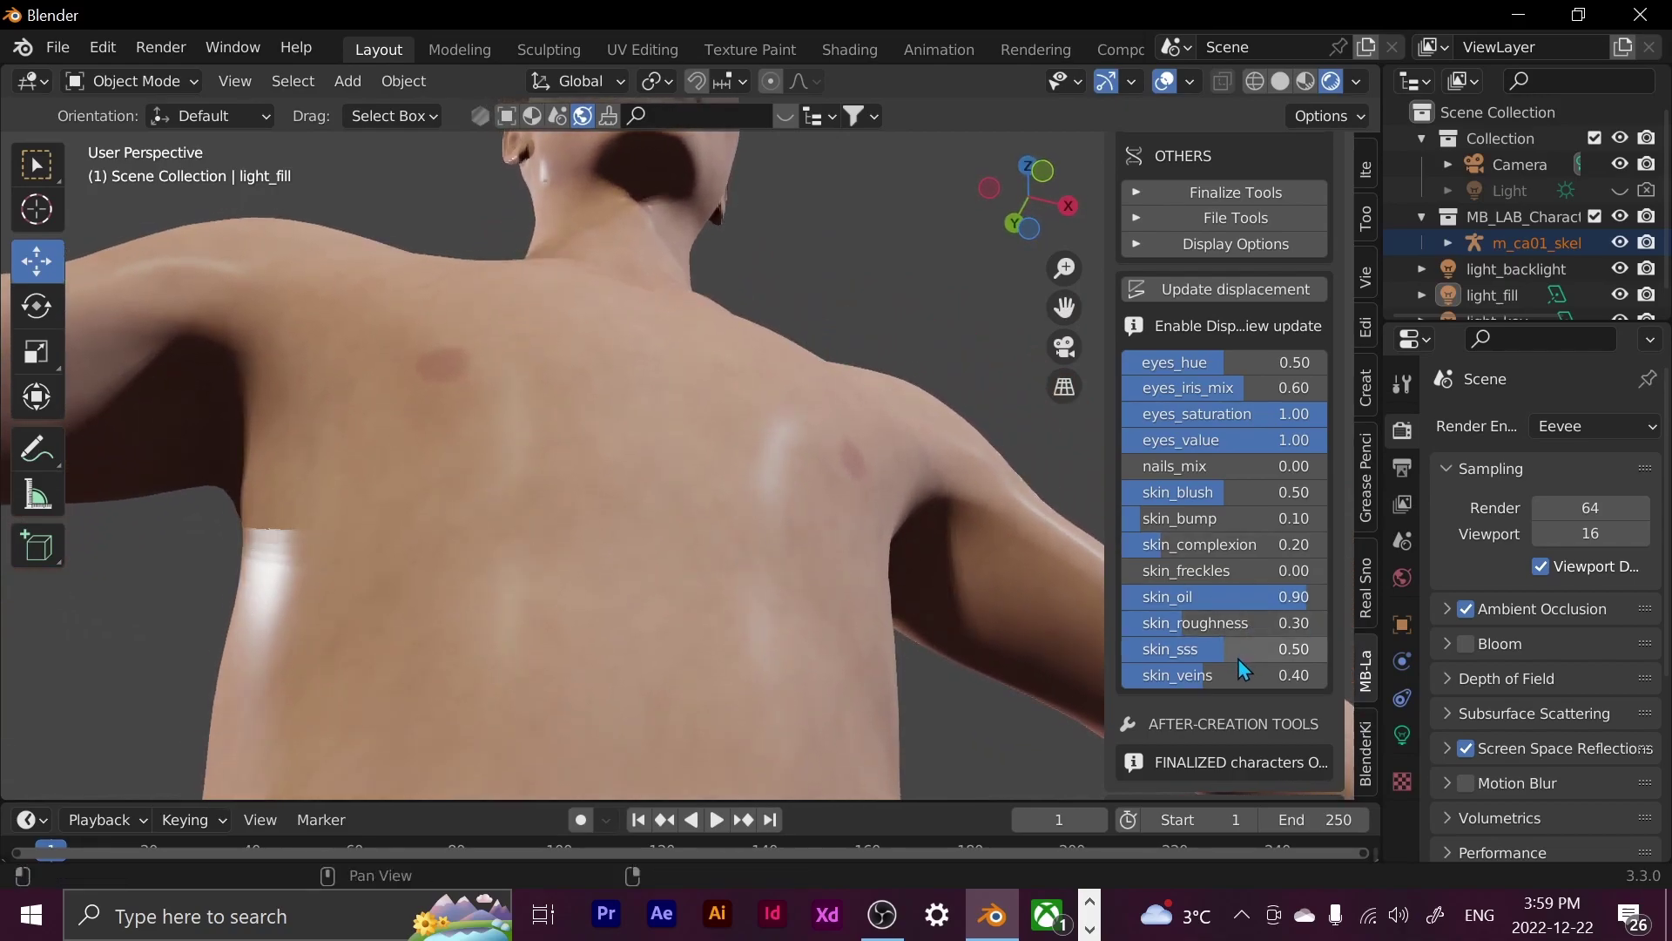
# Test lowering skin_veins to 0.00, then restore it to 0.40
pyautogui.moveTo(1224, 677); pyautogui.dragTo(1154, 686)
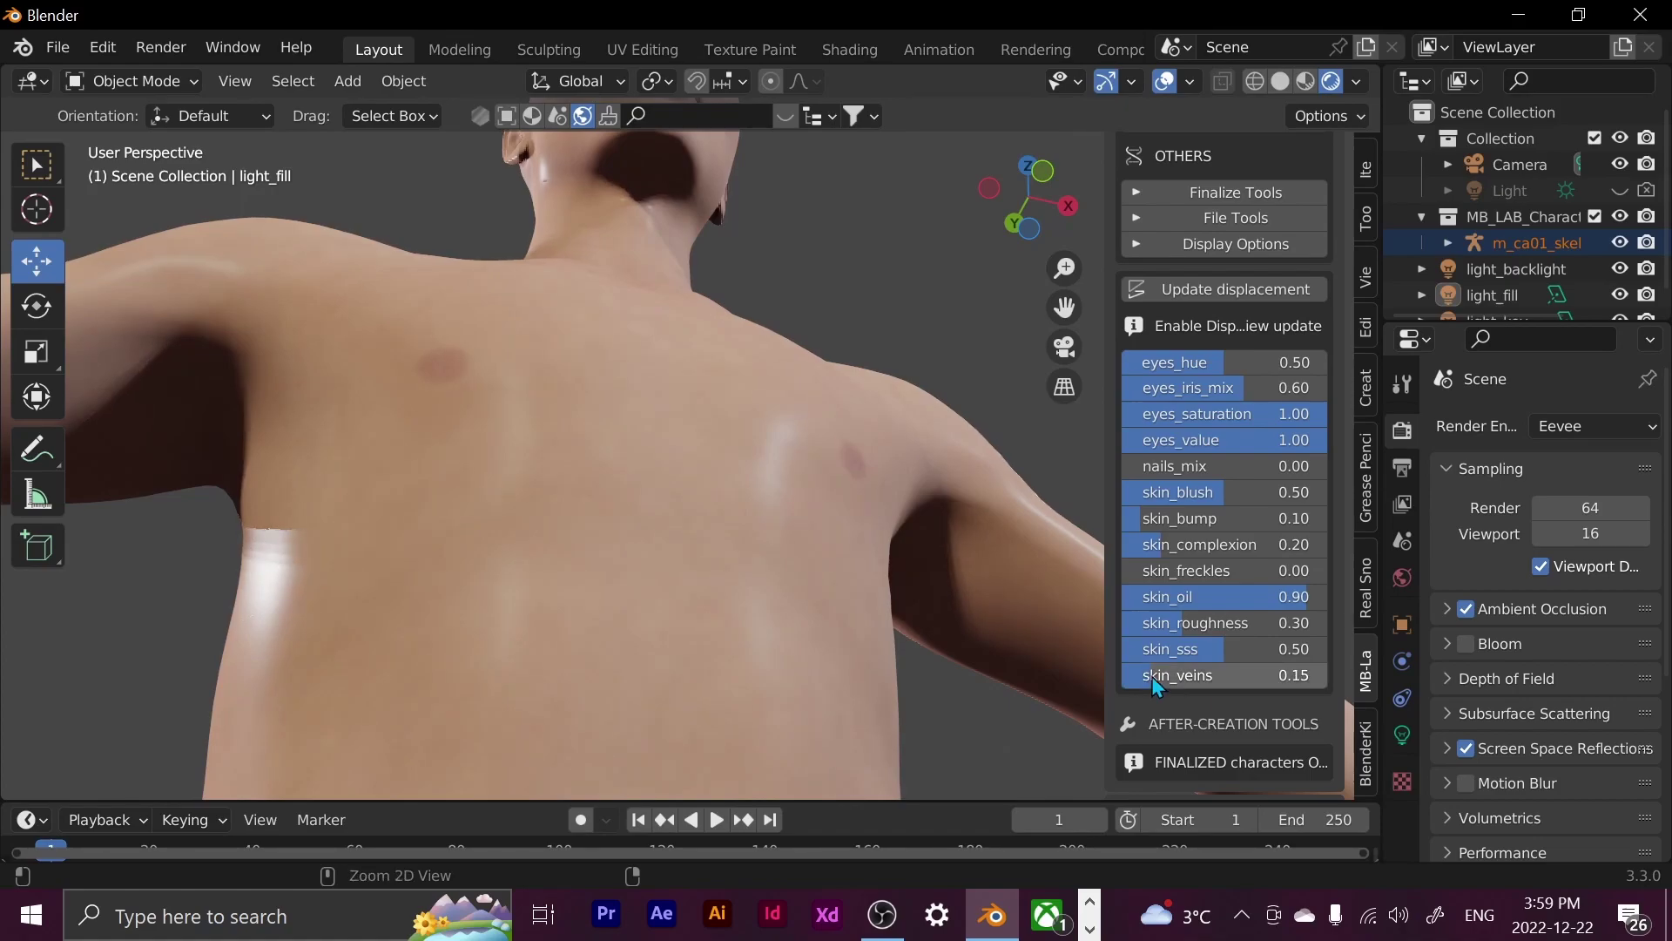
pyautogui.hotkey('ctrl', 'z')
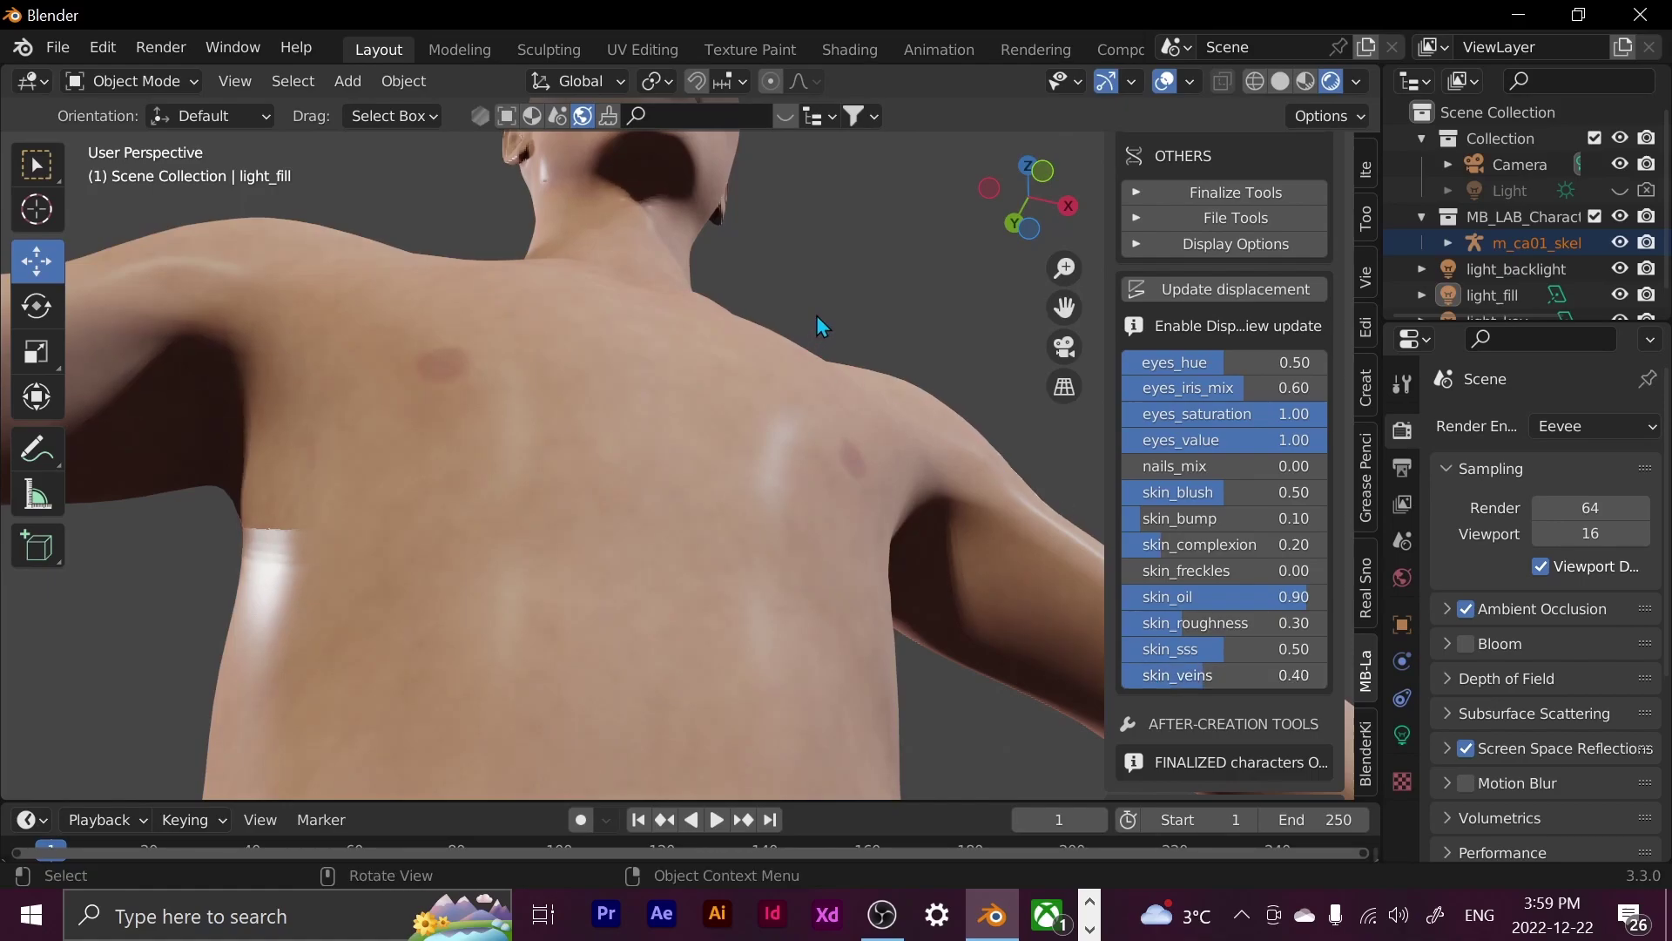
pyautogui.moveTo(817, 317); pyautogui.dragTo(861, 567, button='middle')
pyautogui.scroll(5, 860, 567)
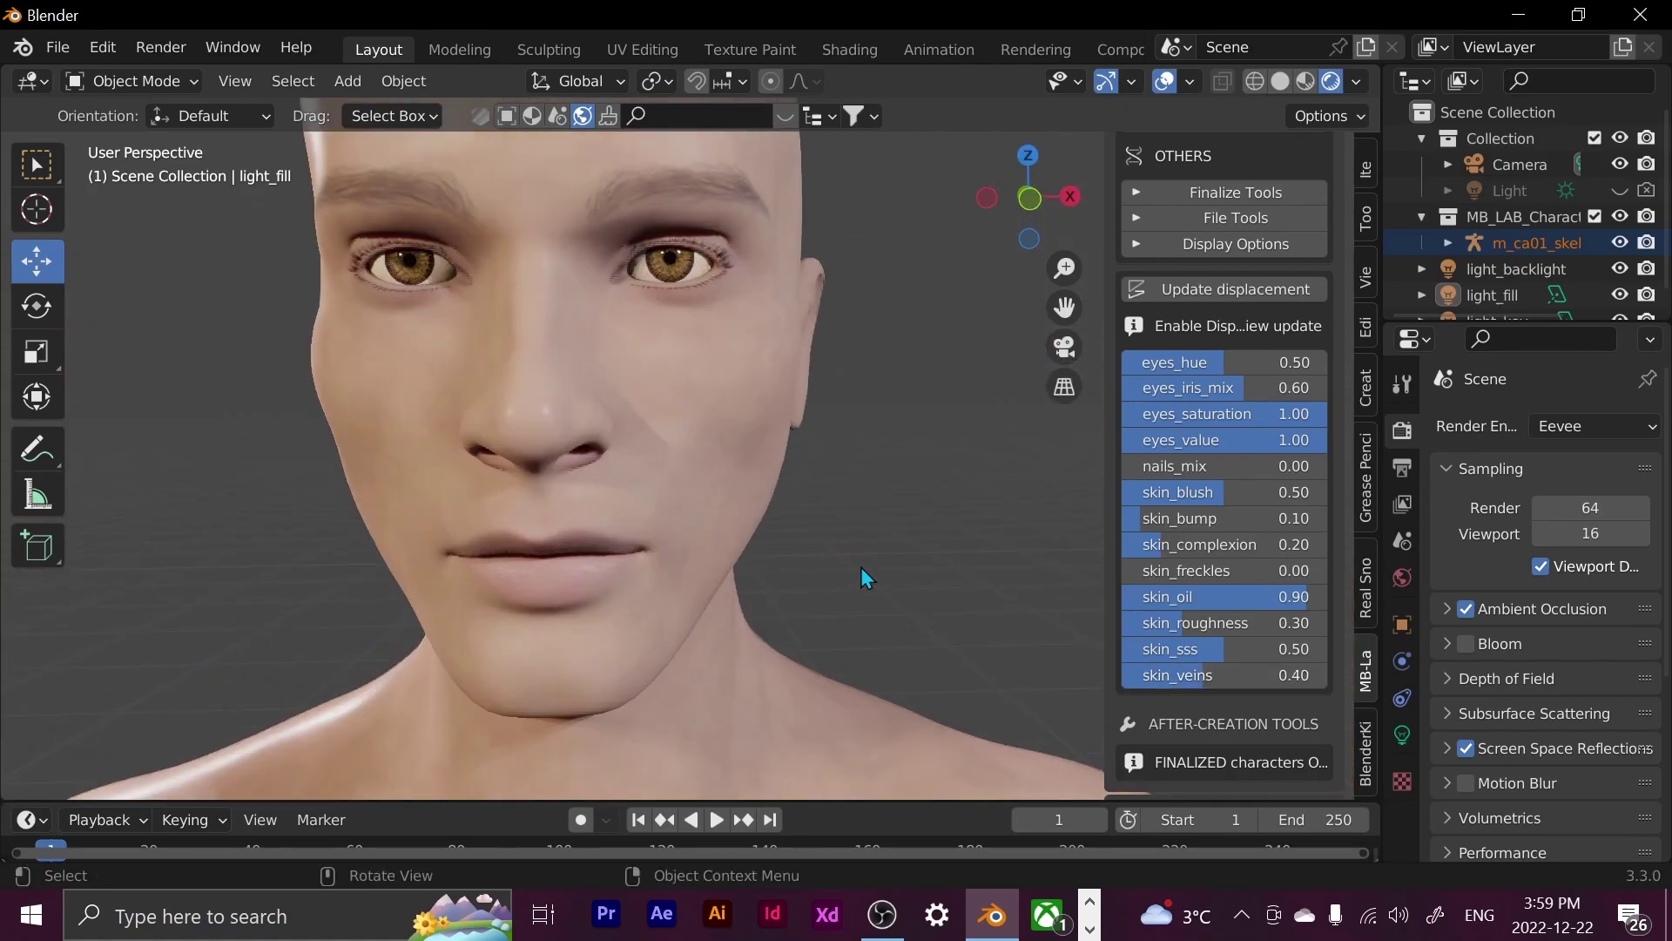
pyautogui.scroll(-3, 859, 568)
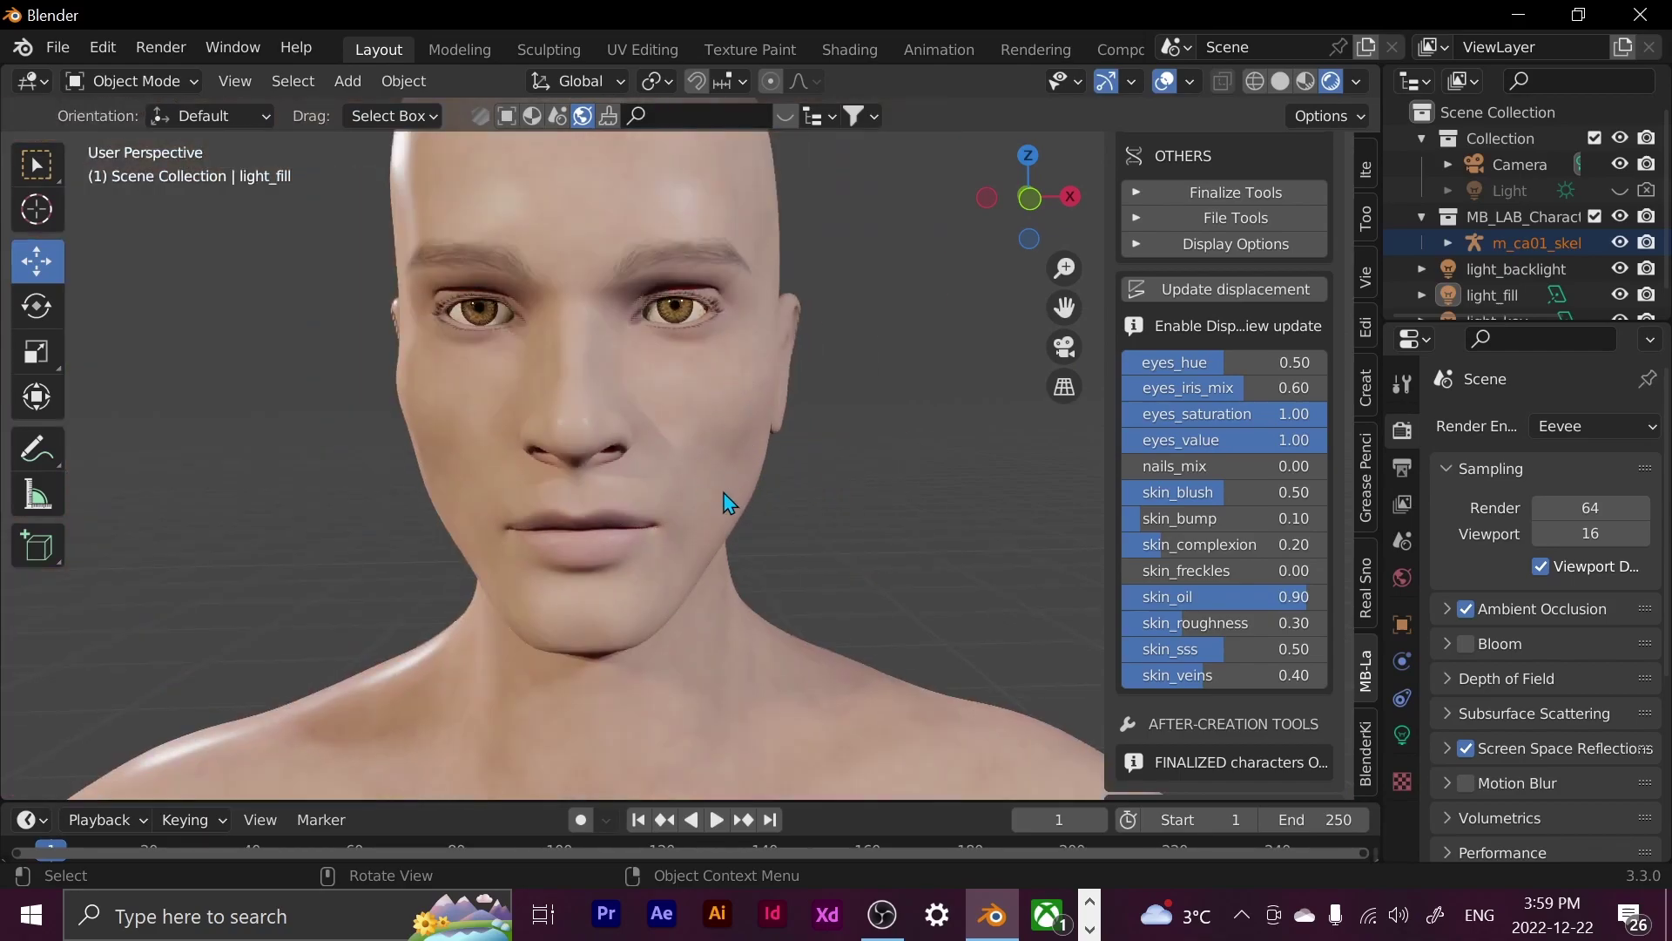
pyautogui.moveTo(1214, 670); pyautogui.dragTo(1124, 689)
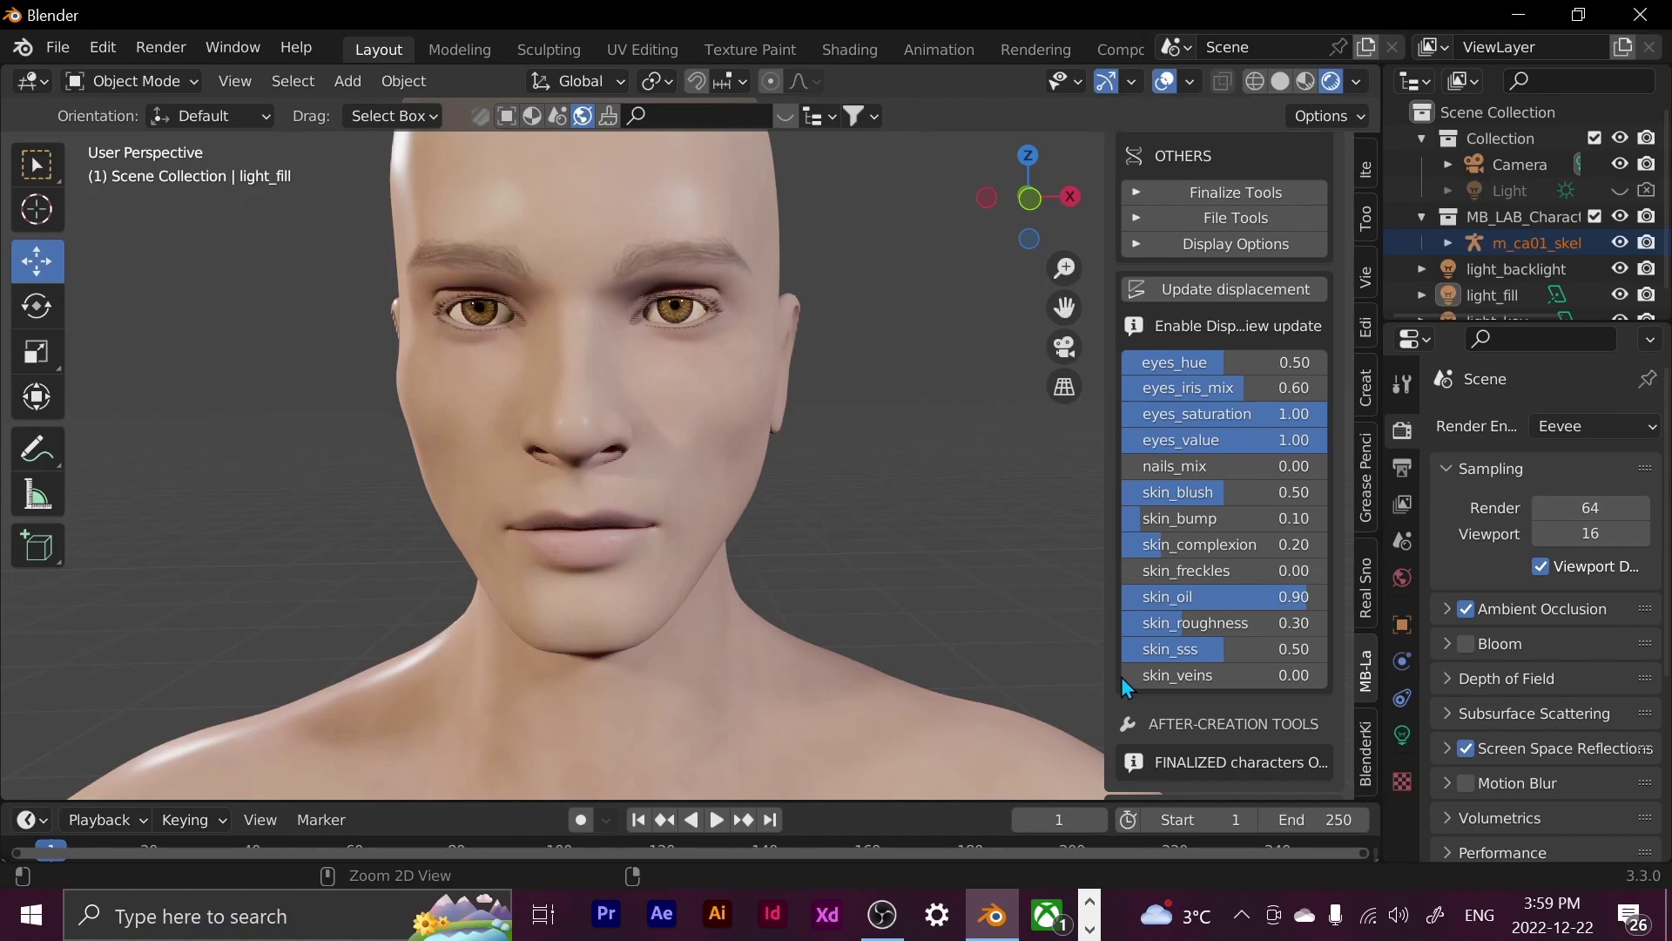
pyautogui.hotkey('ctrl', 'z')
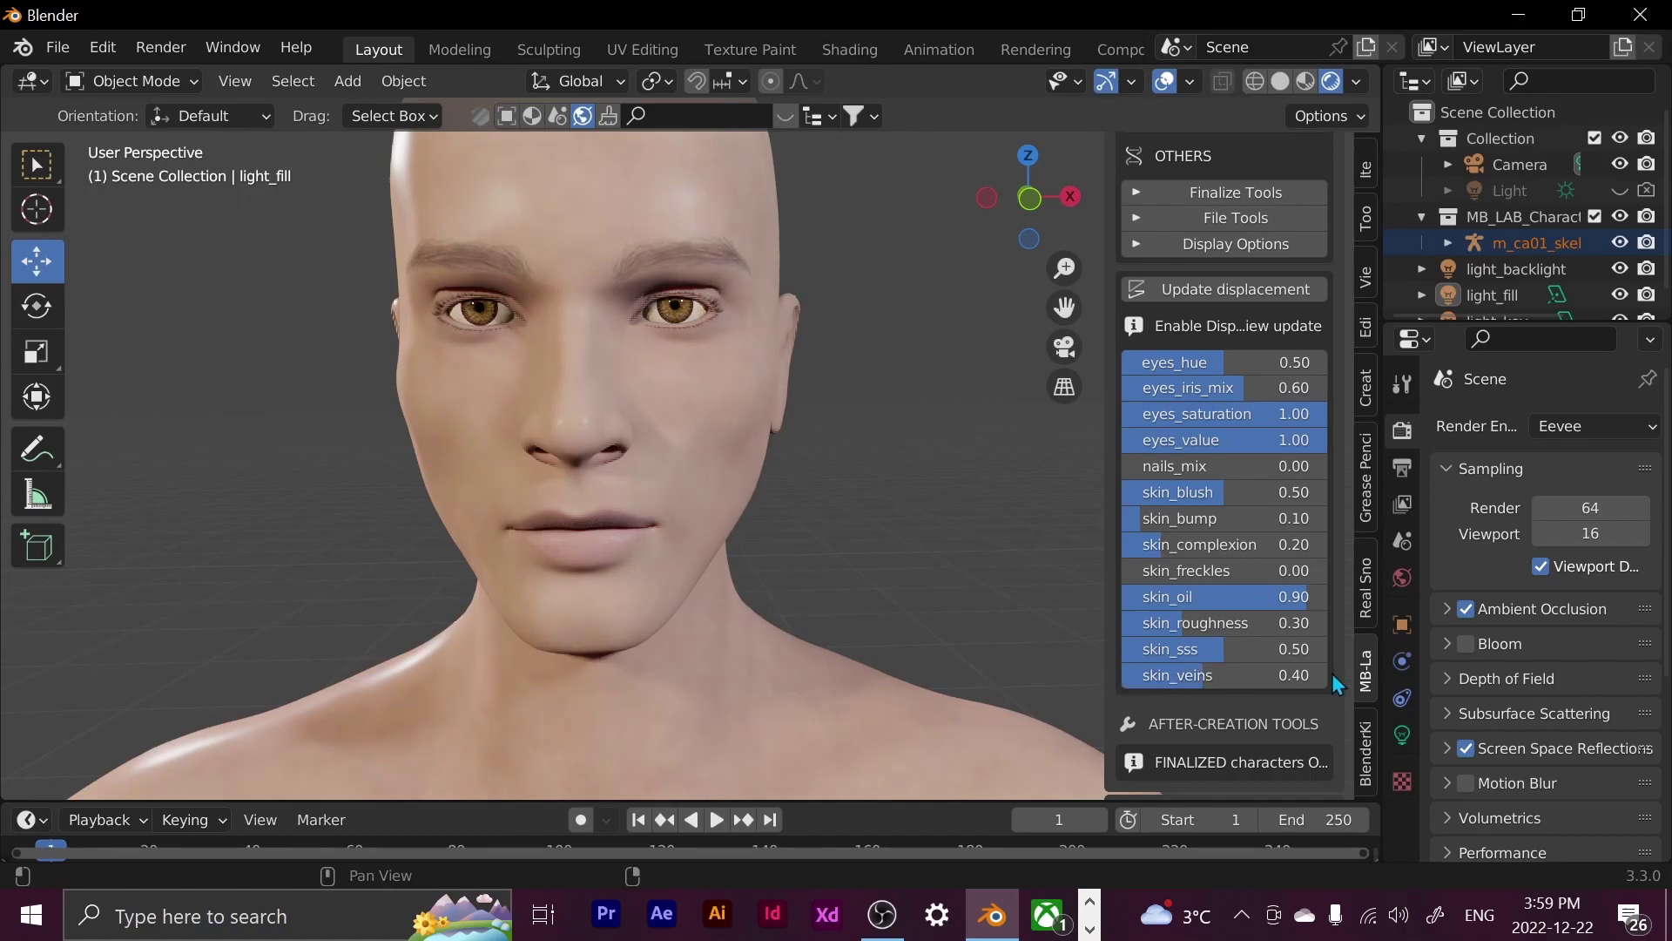
# Raise skin_roughness to about 0.42
pyautogui.scroll(-3, 898, 499)
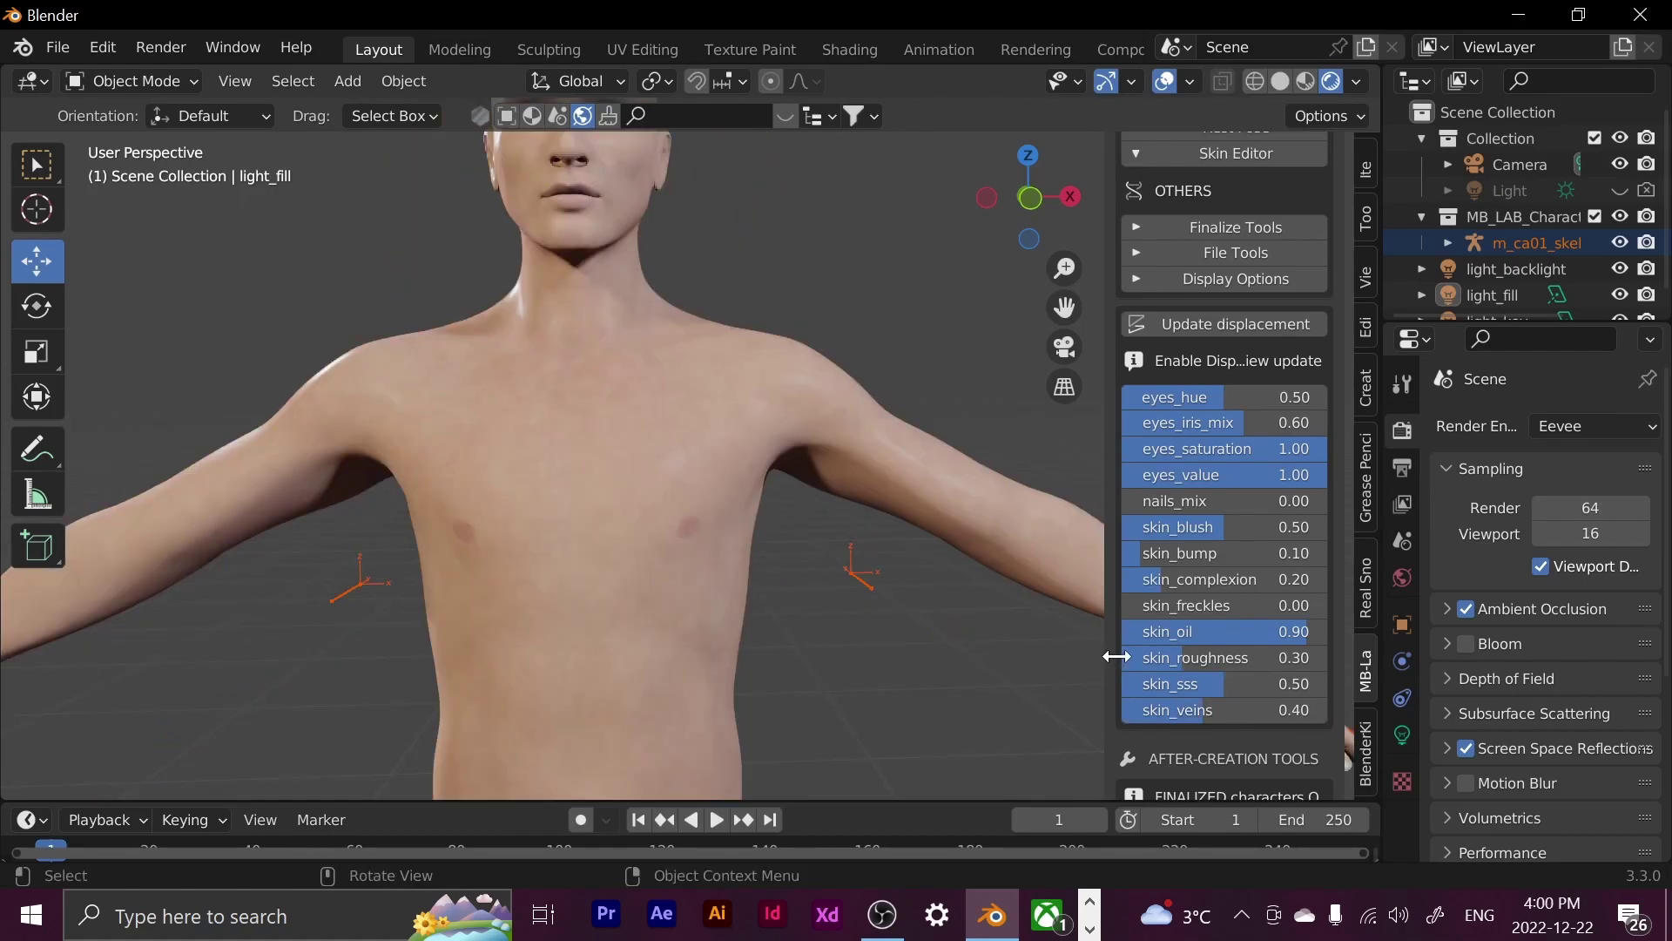
pyautogui.moveTo(1202, 669); pyautogui.dragTo(1136, 629)
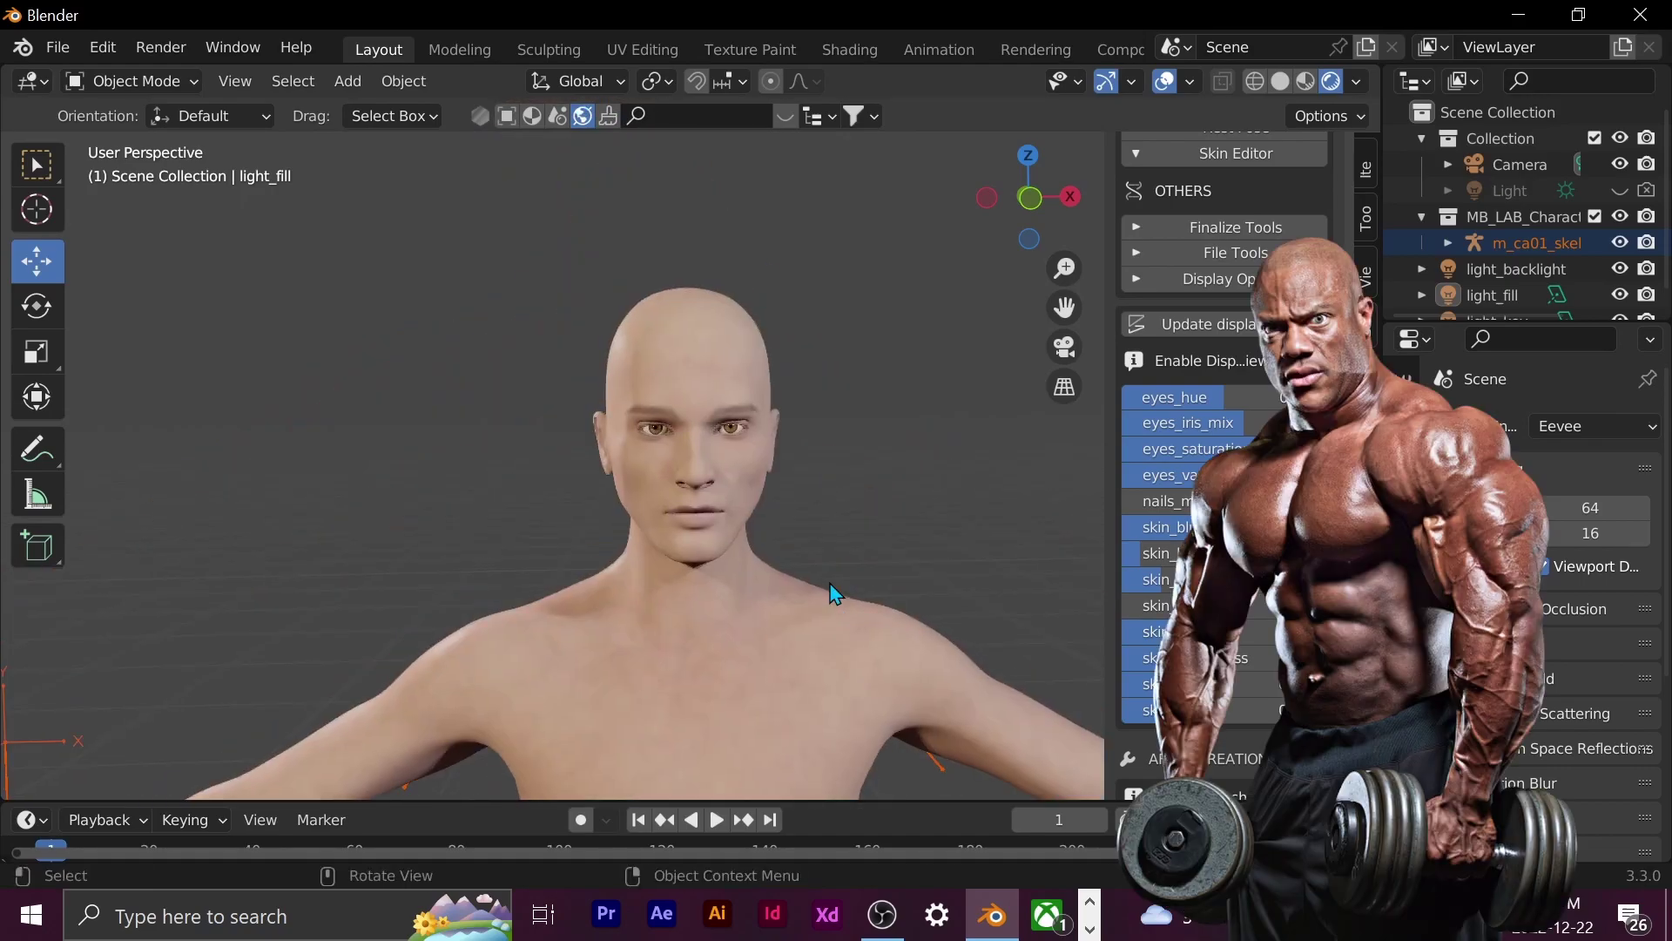
pyautogui.scroll(5, 807, 571)
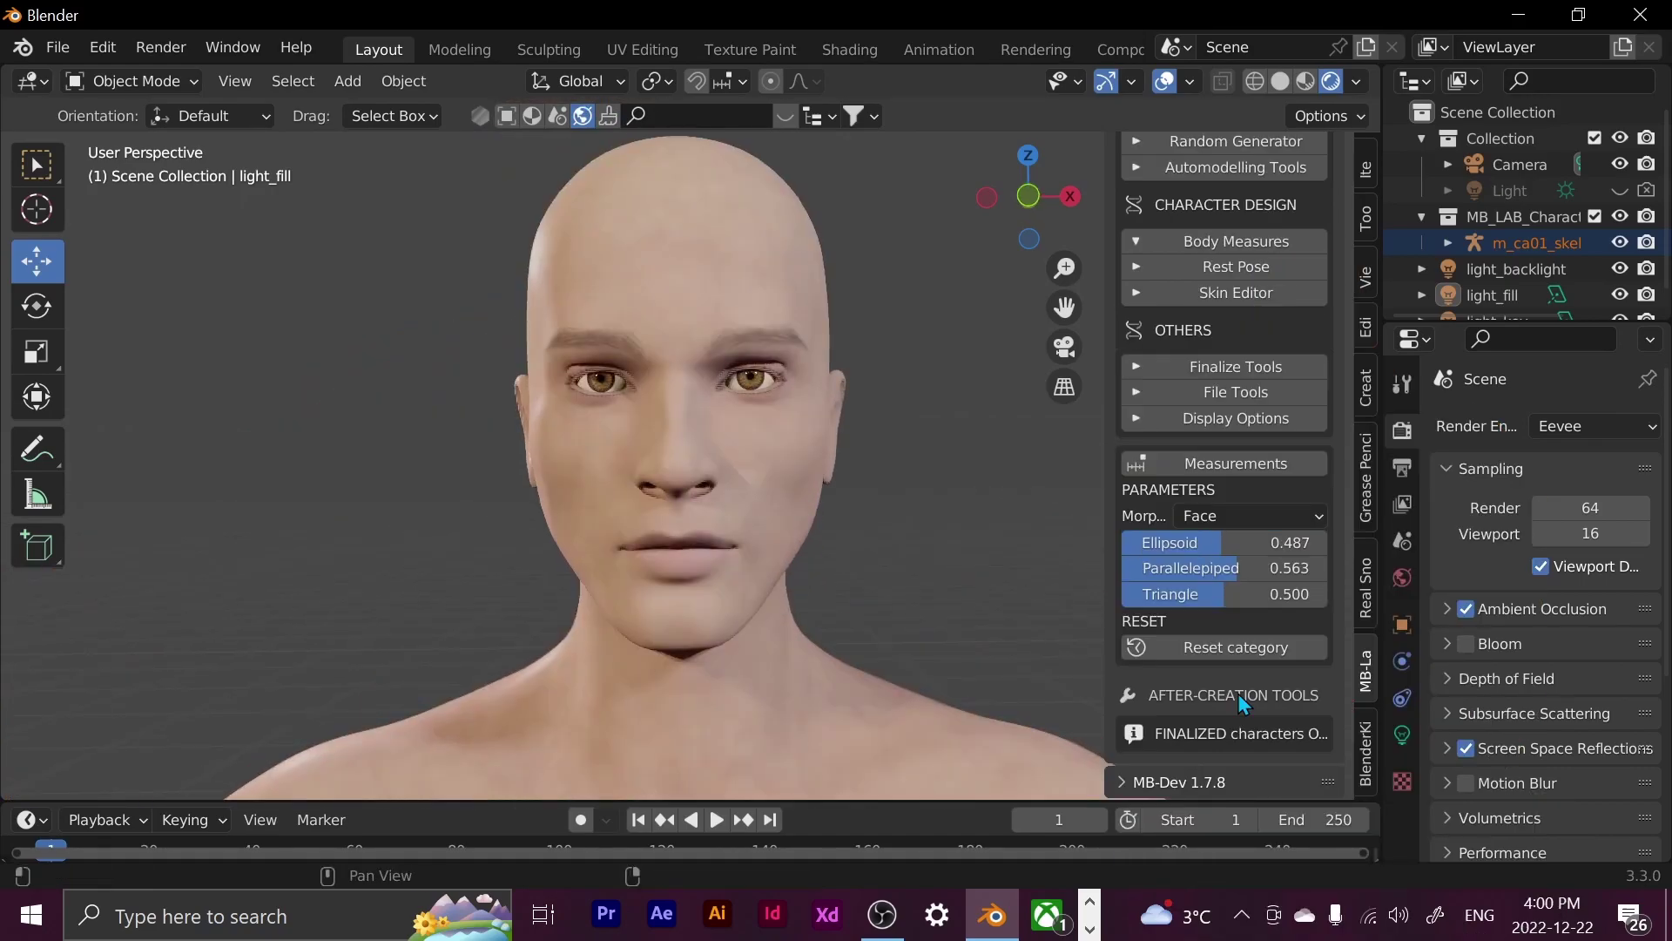
# Slim the character to mass -0.244 and set tone near neutral at 0.025
pyautogui.scroll(8, 1239, 695)
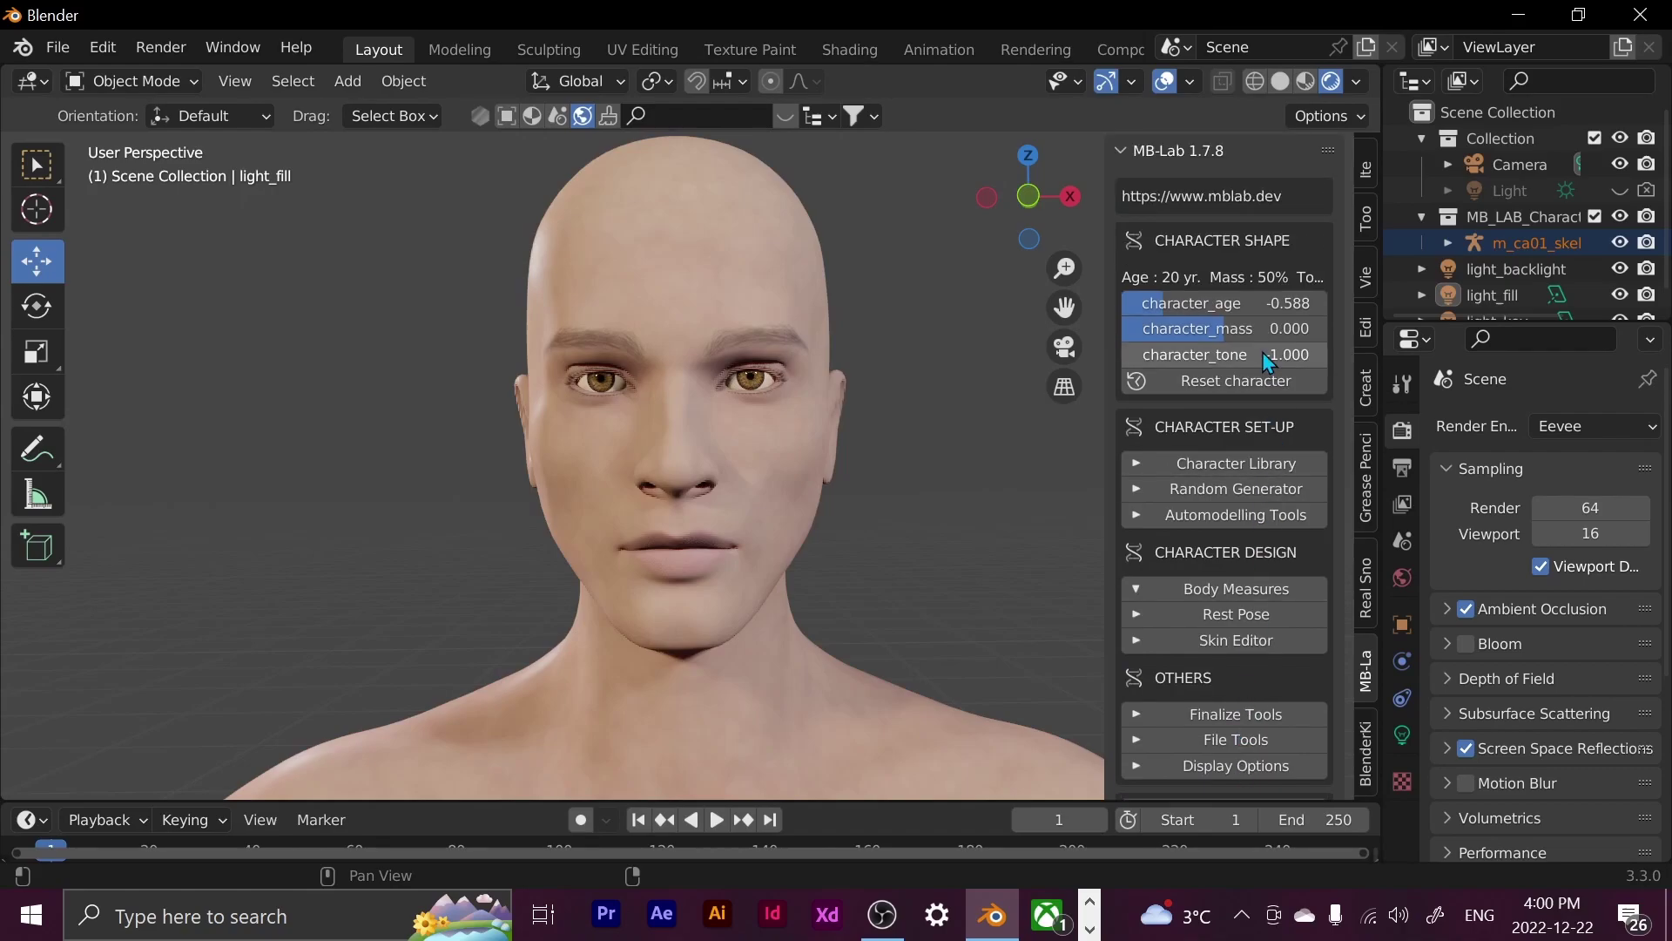
pyautogui.scroll(-6, 776, 691)
pyautogui.scroll(-3, 834, 538)
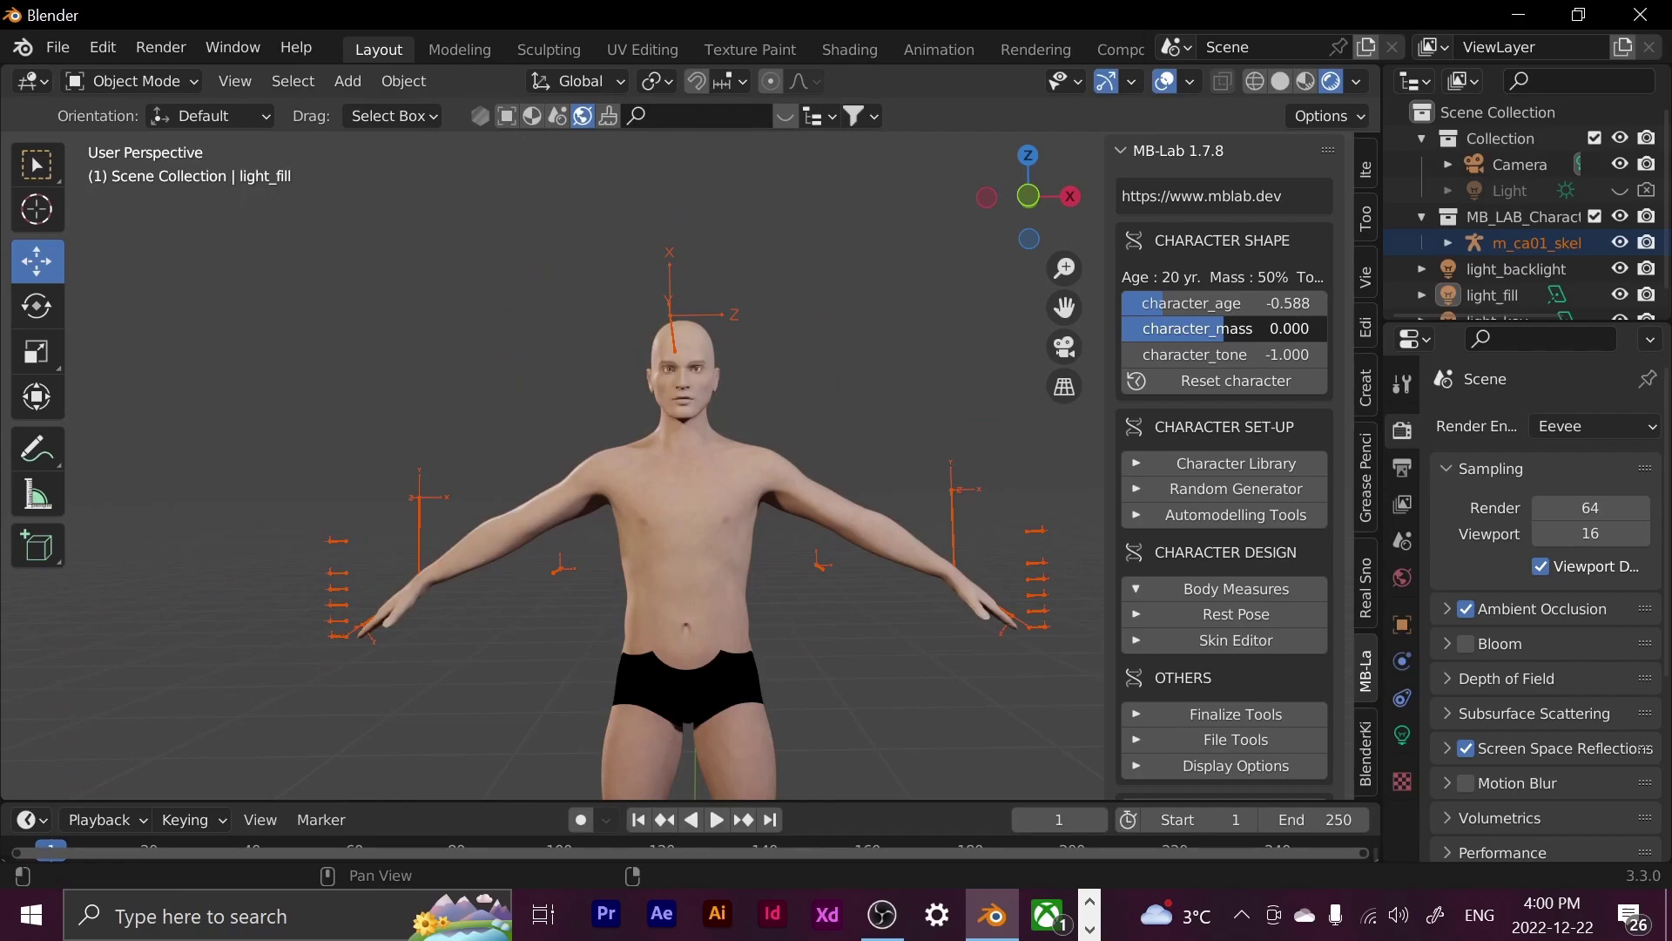
pyautogui.moveTo(1246, 328); pyautogui.dragTo(1309, 362)
pyautogui.moveTo(843, 474)
pyautogui.mouseDown(button='middle')
pyautogui.moveTo(560, 512)
pyautogui.moveTo(854, 451)
pyautogui.moveTo(833, 459)
pyautogui.mouseUp(button='middle')
# Switch the morph category to Body and enlarge the character's overall Size
pyautogui.scroll(5, 834, 462)
pyautogui.scroll(-10, 1254, 505)
pyautogui.click(1269, 512)
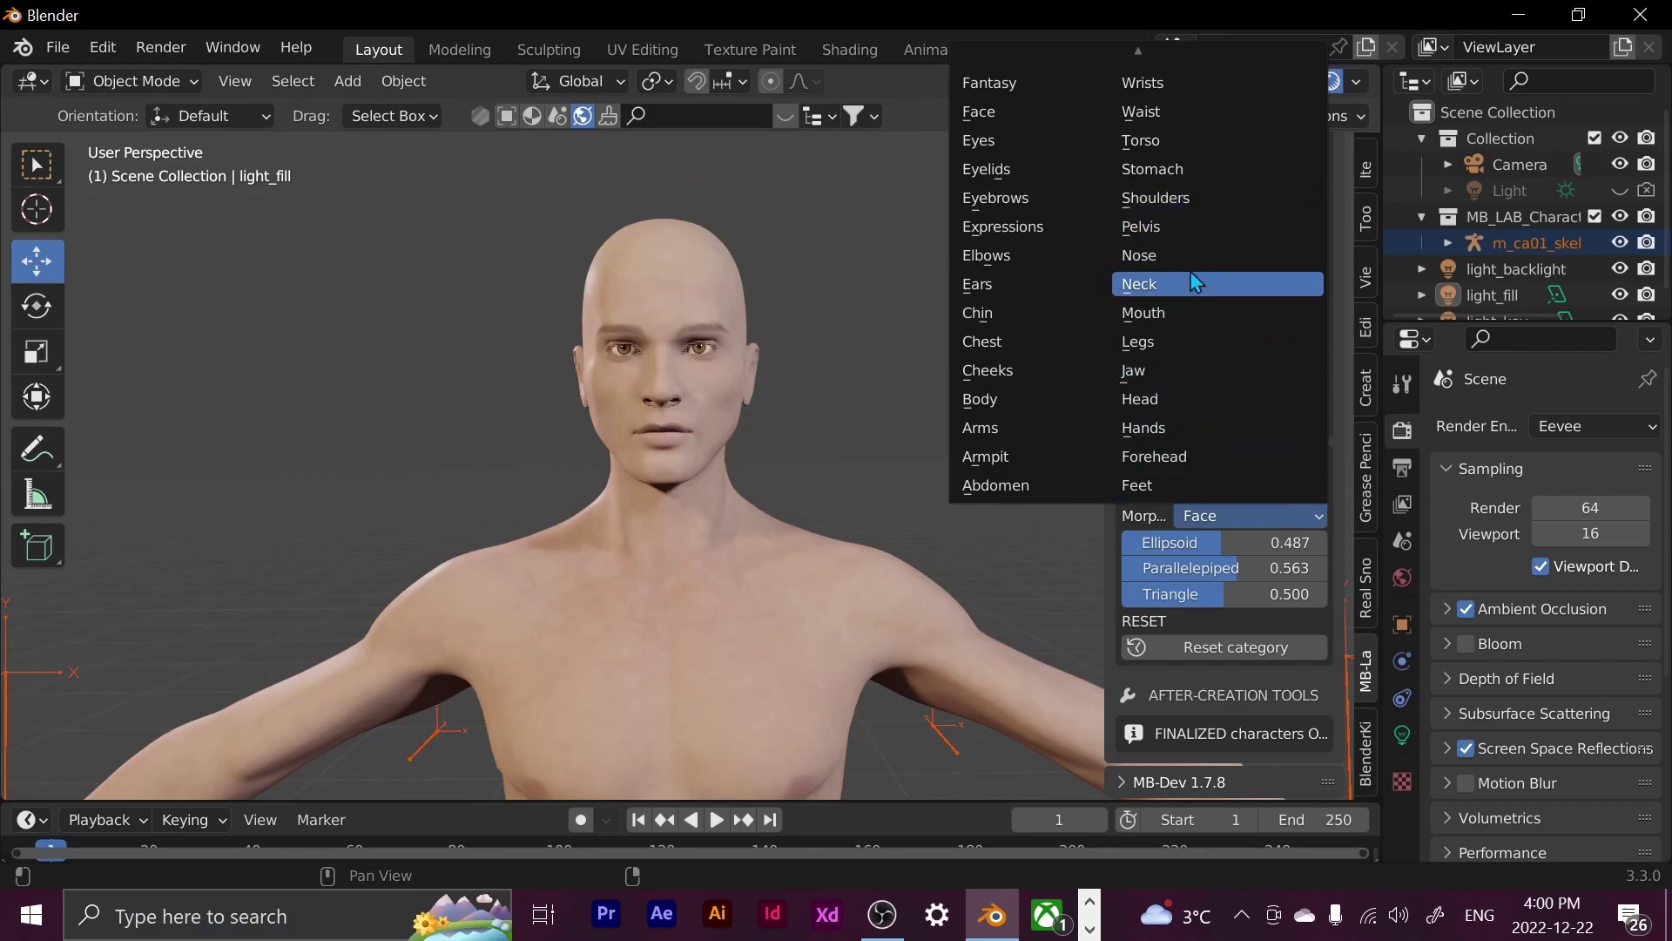
pyautogui.click(1101, 408)
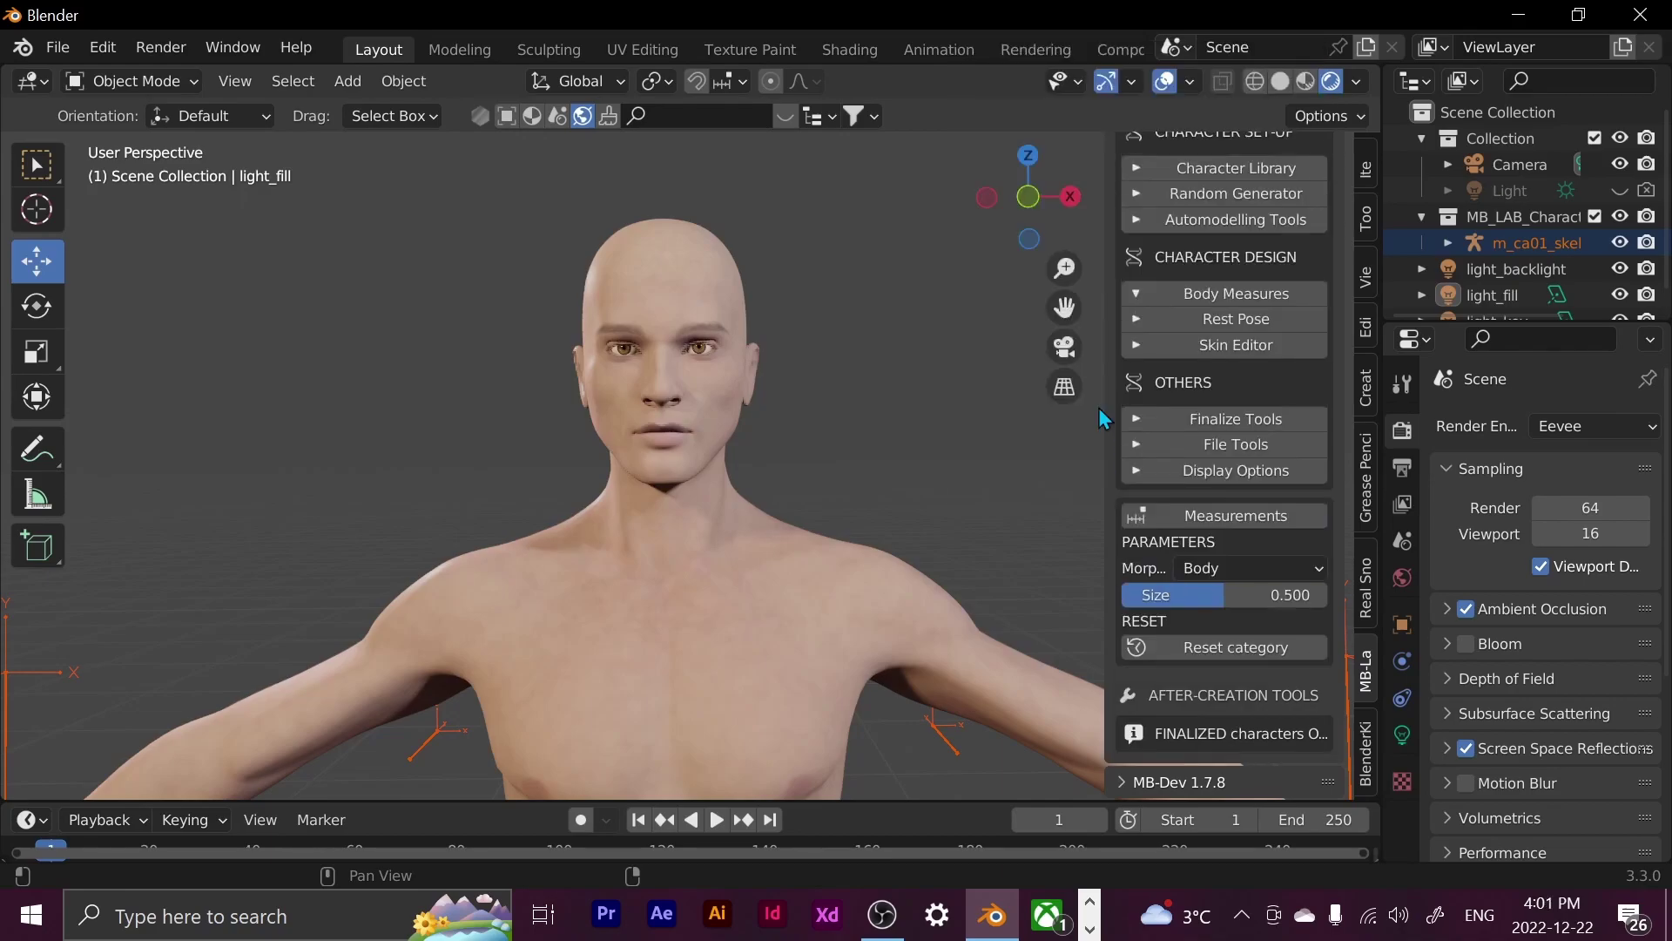
pyautogui.scroll(-5, 758, 579)
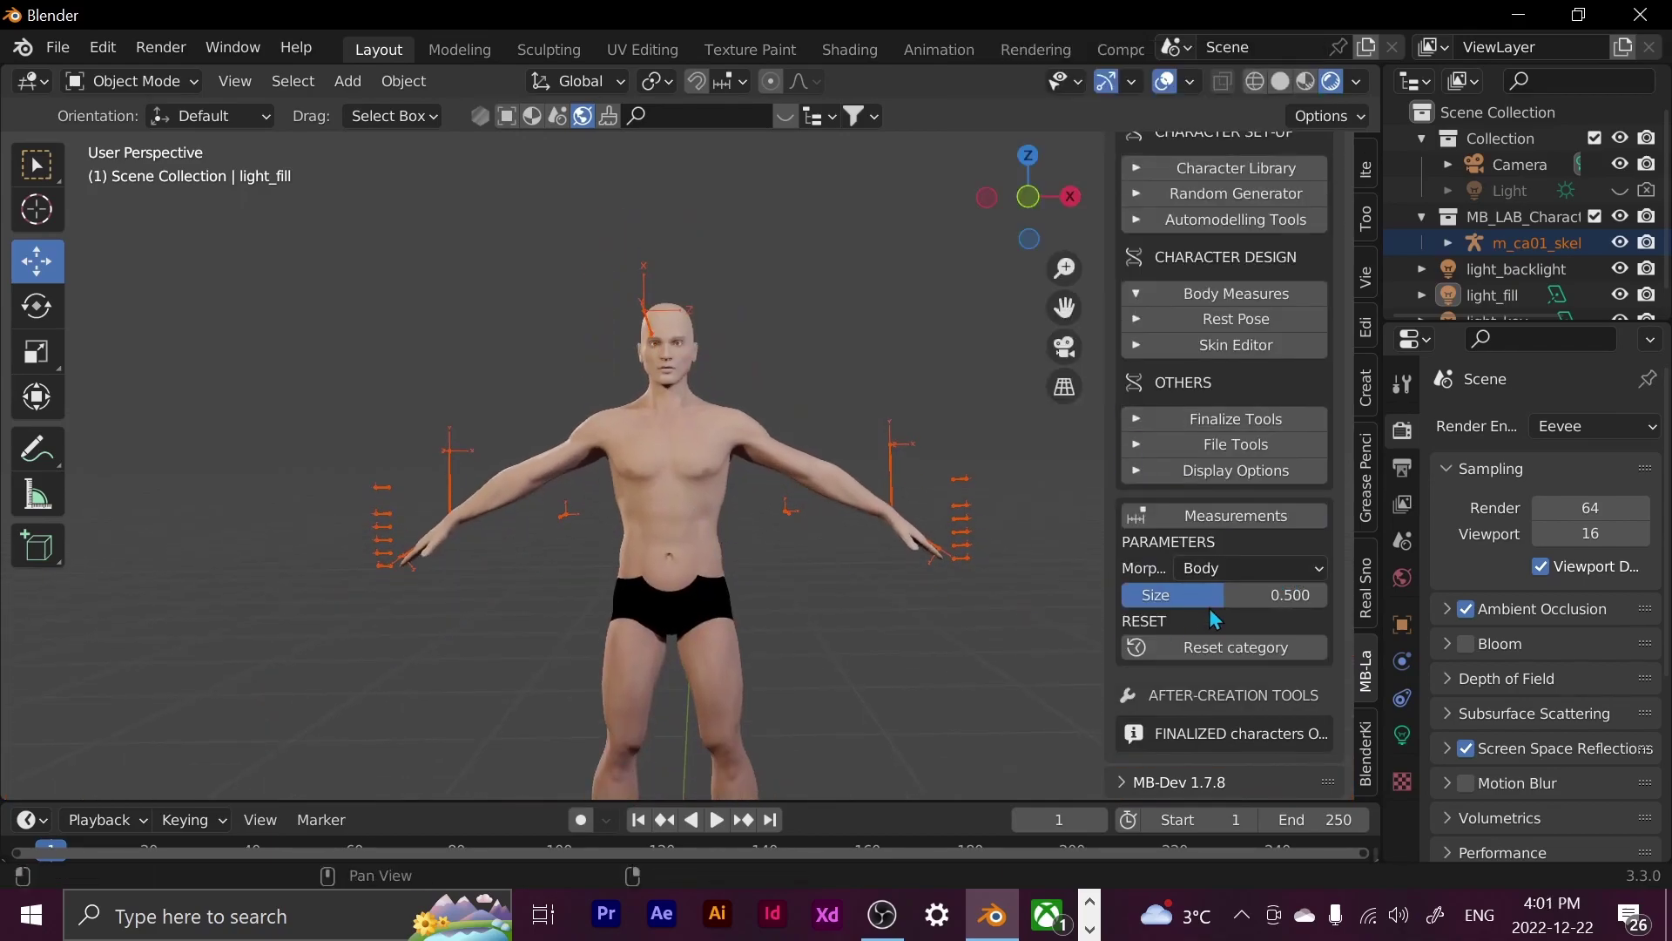
pyautogui.moveTo(1215, 596)
pyautogui.mouseDown()
pyautogui.moveTo(1237, 595)
pyautogui.moveTo(1174, 595)
pyautogui.moveTo(1229, 596)
pyautogui.mouseUp()
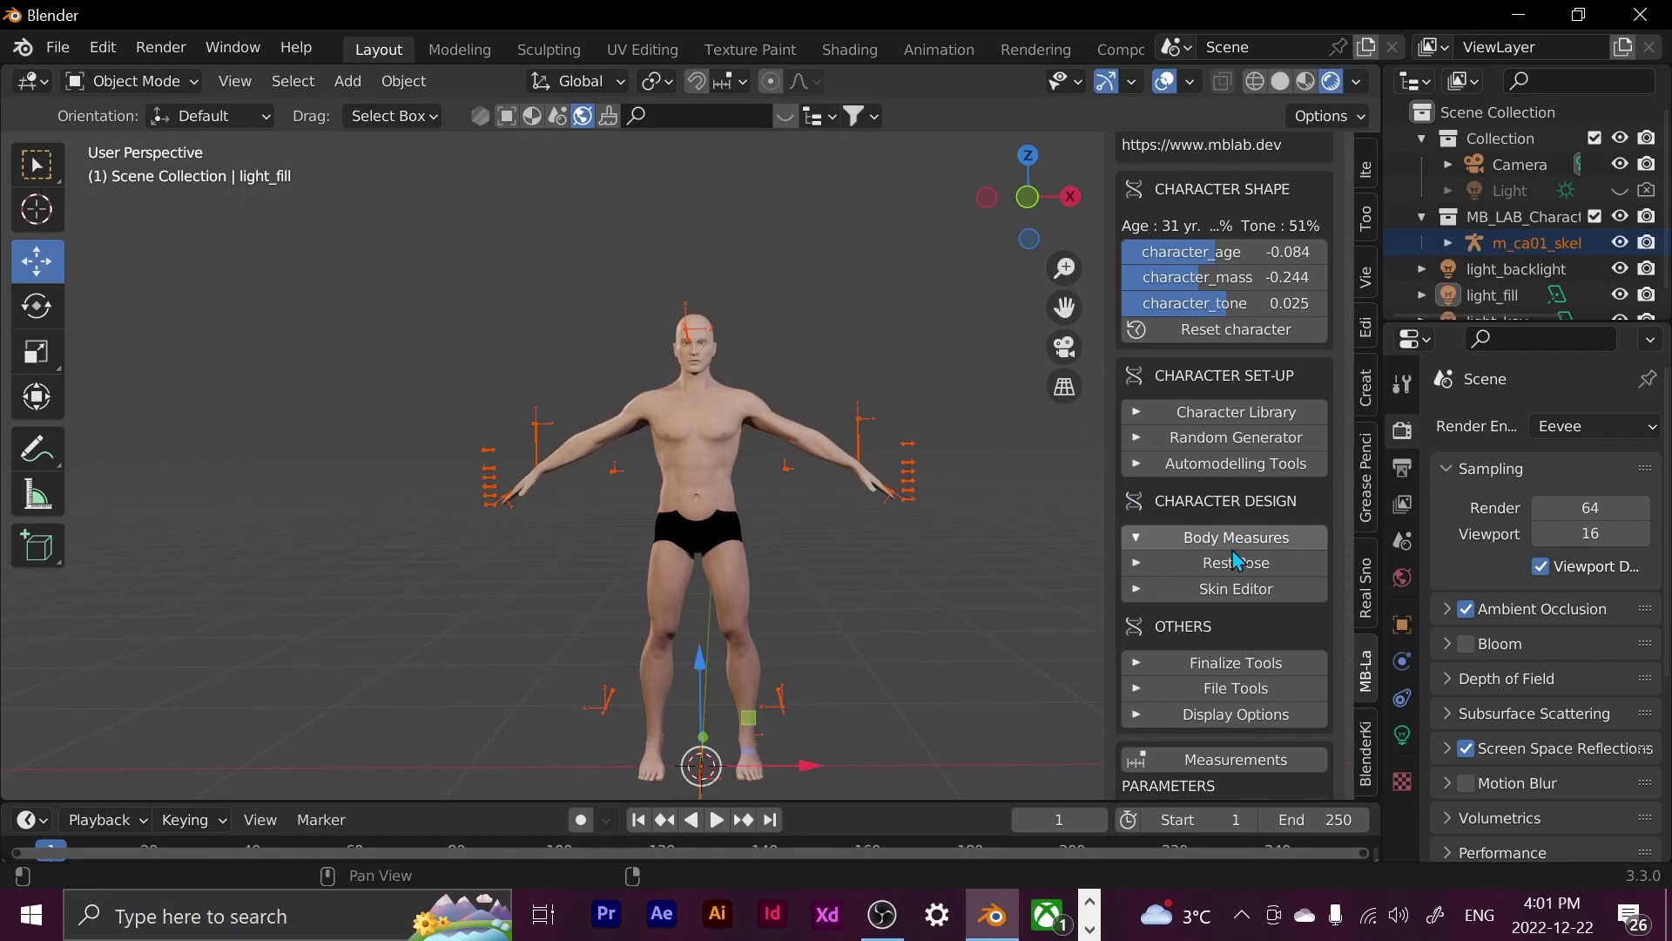
# Enter the prefix 'guy' and start Finalize with backup
pyautogui.scroll(-2, 1237, 558)
pyautogui.scroll(-9, 1230, 586)
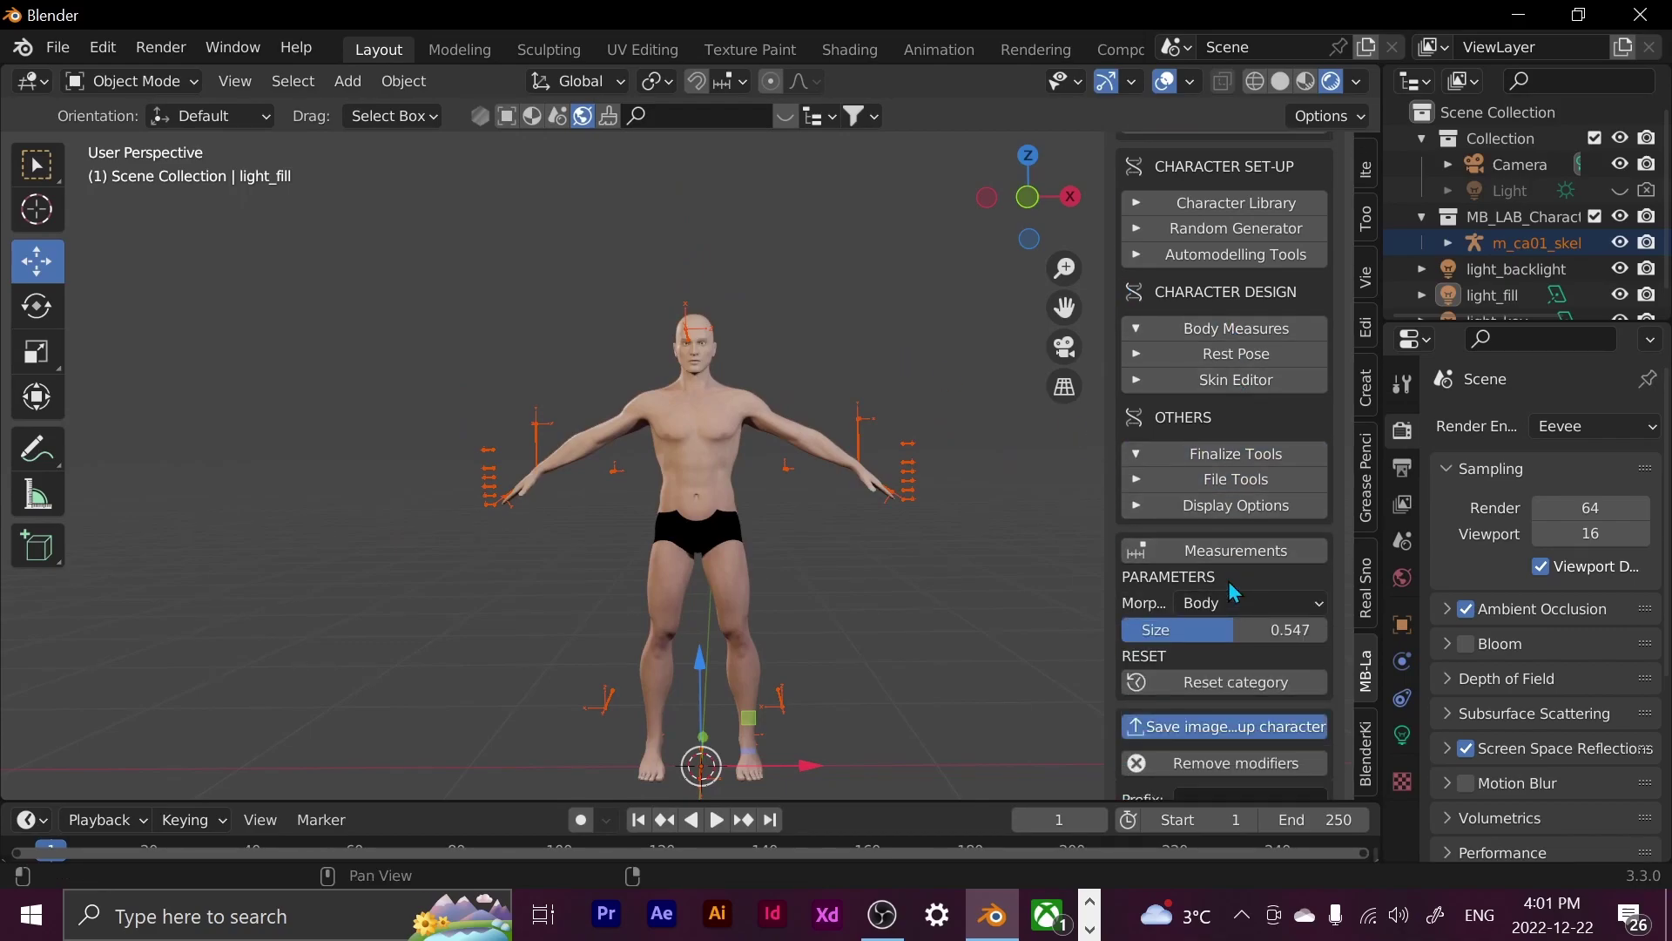
pyautogui.click(1218, 608)
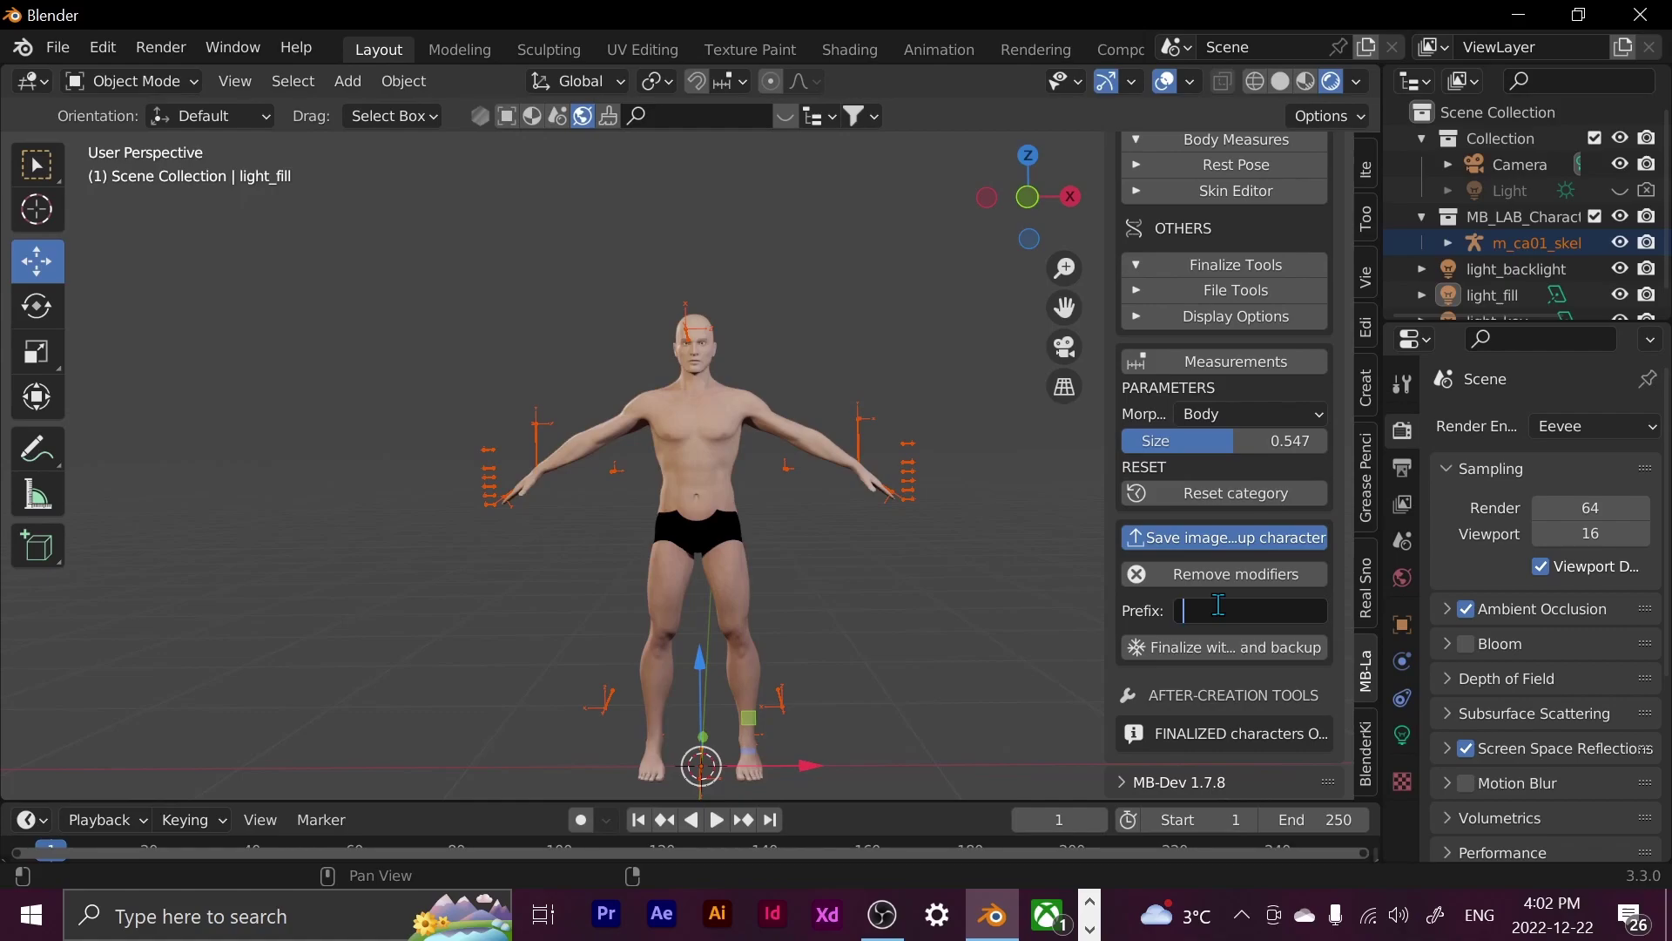
pyautogui.click(1287, 646)
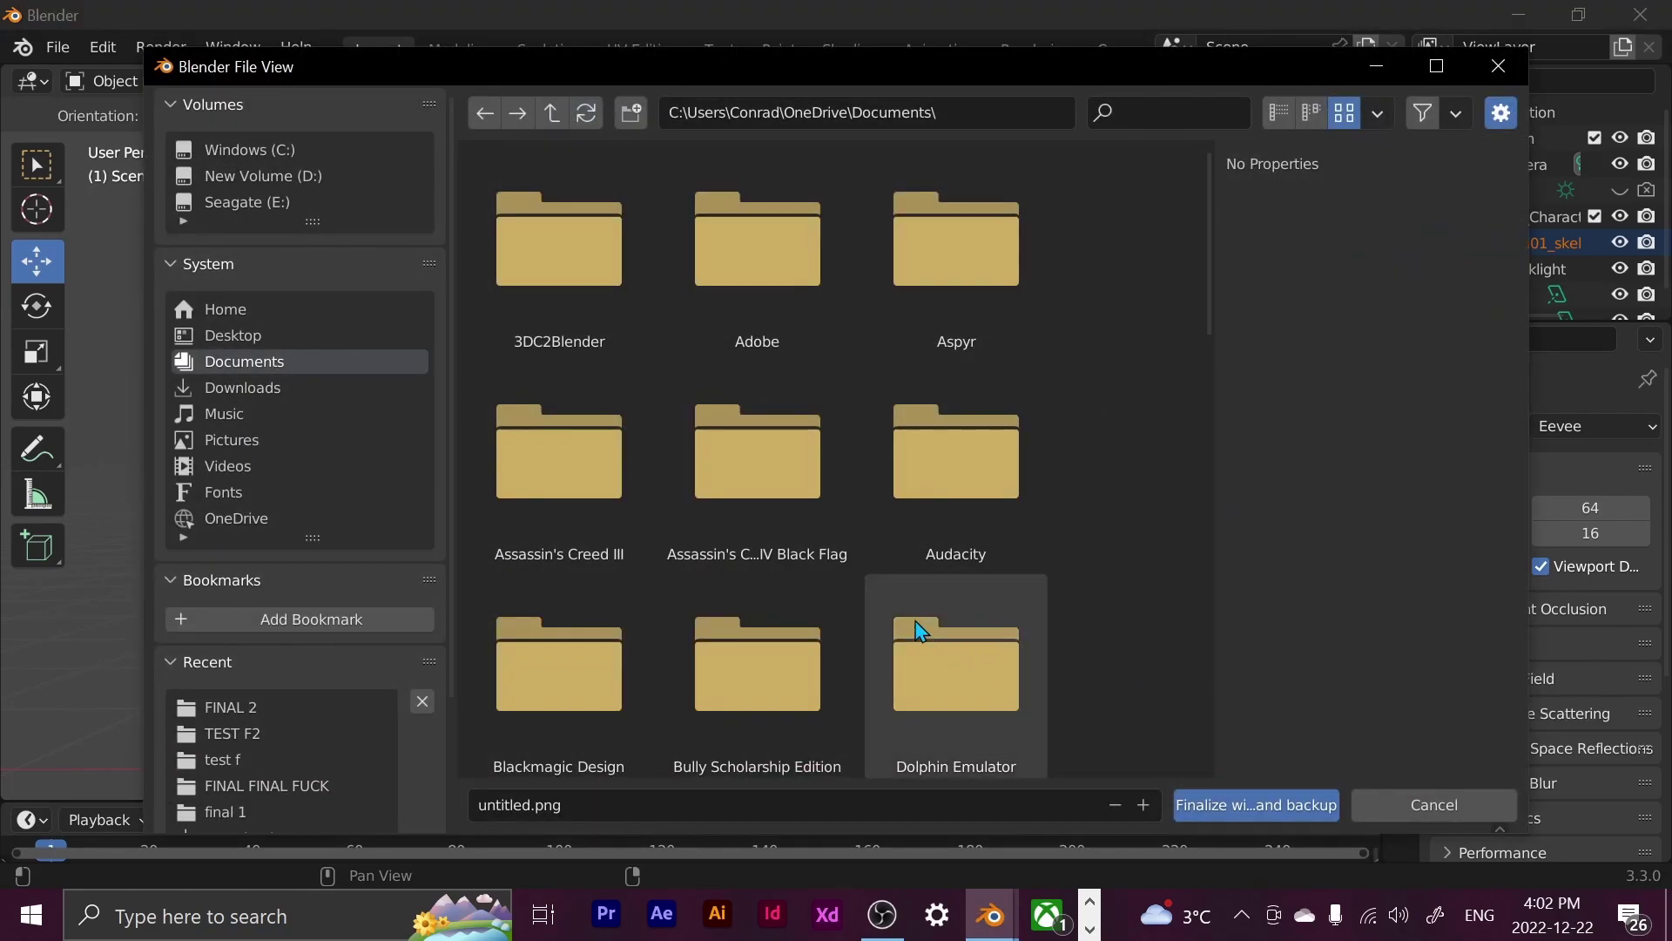
# Browse to E:\MB LAB VIDEO and create a new 'mb lab character' folder there
pyautogui.click(247, 202)
pyautogui.click(1138, 113)
pyautogui.write('mb')
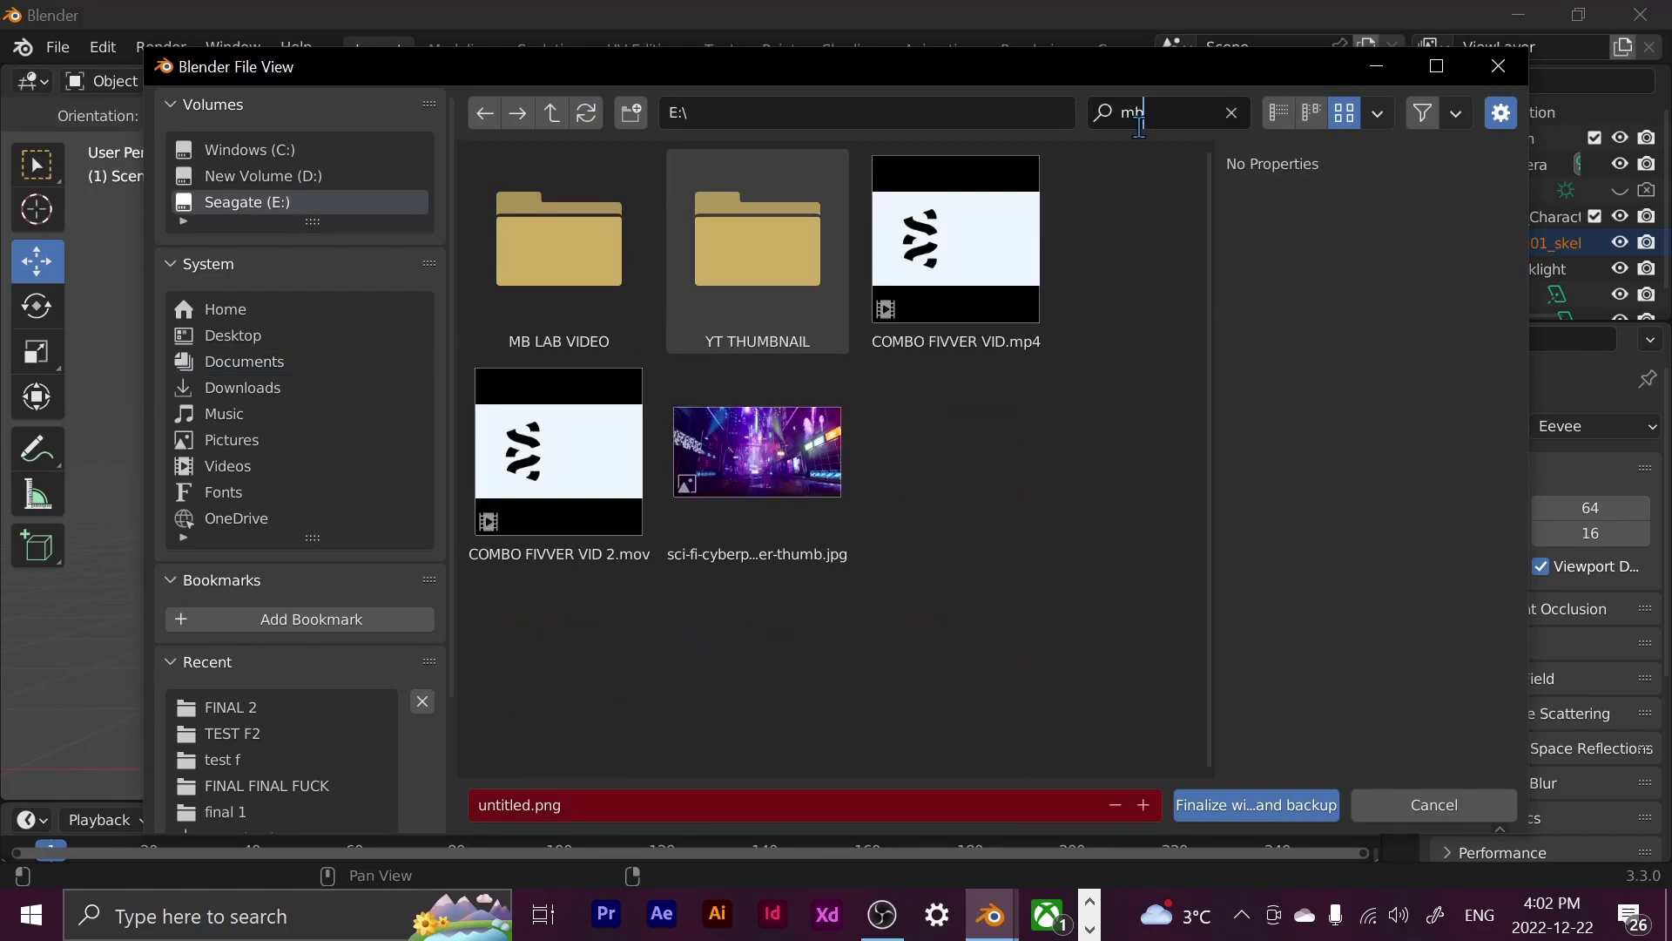
pyautogui.doubleClick(649, 187)
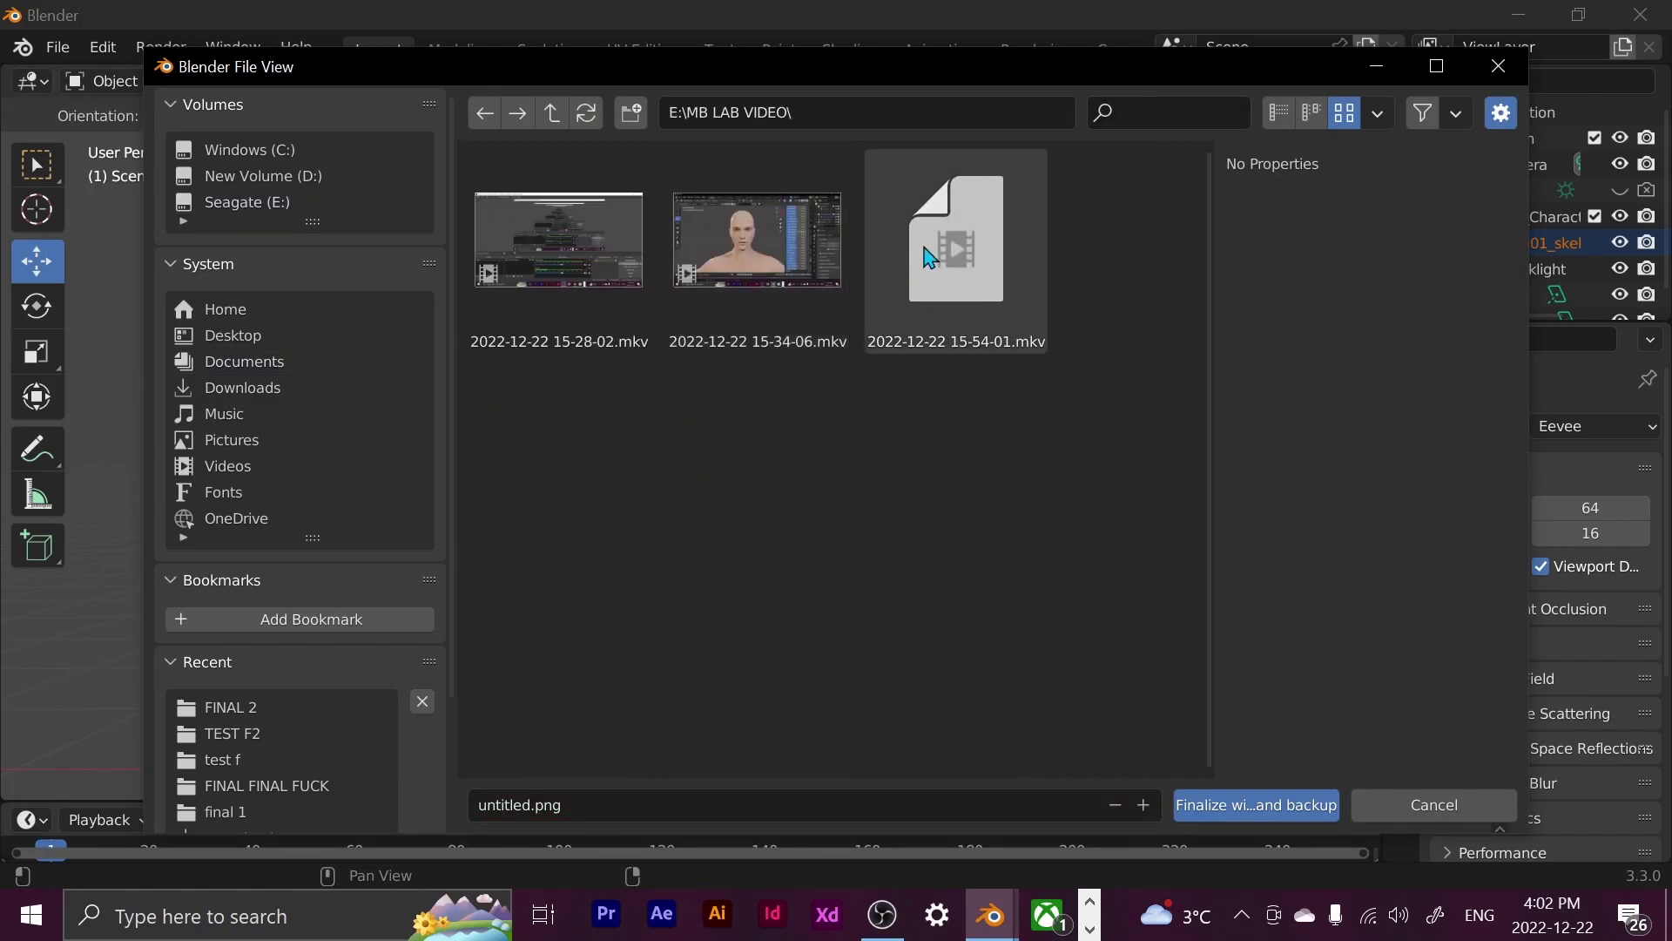
pyautogui.click(633, 114)
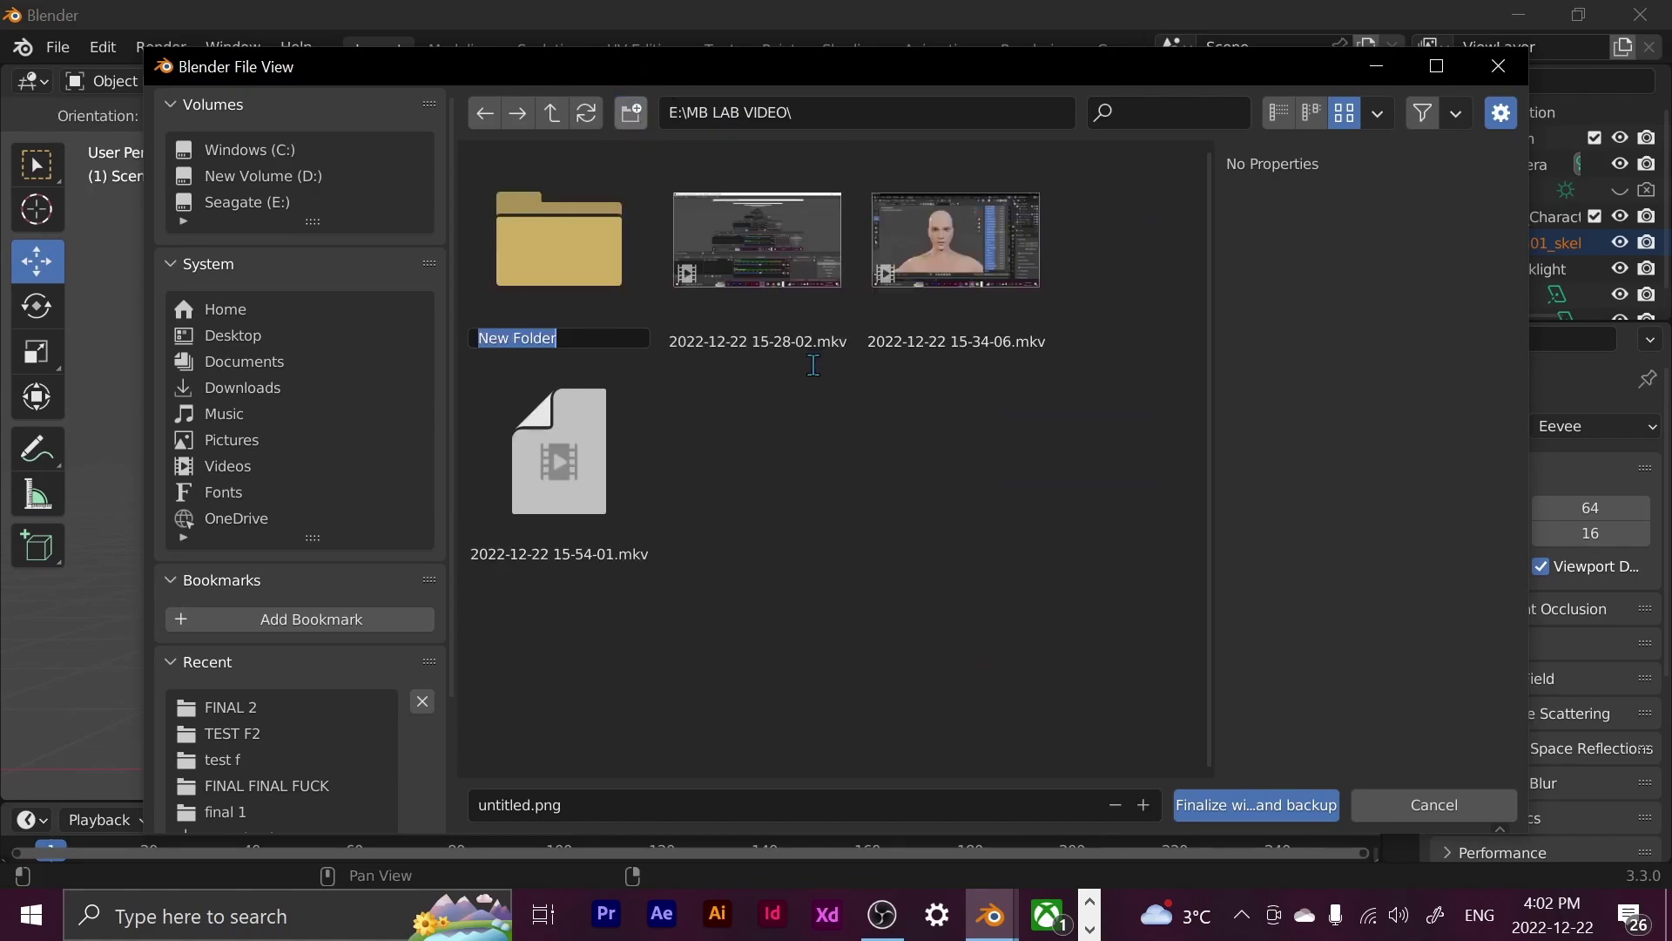
pyautogui.press('BackSpace')
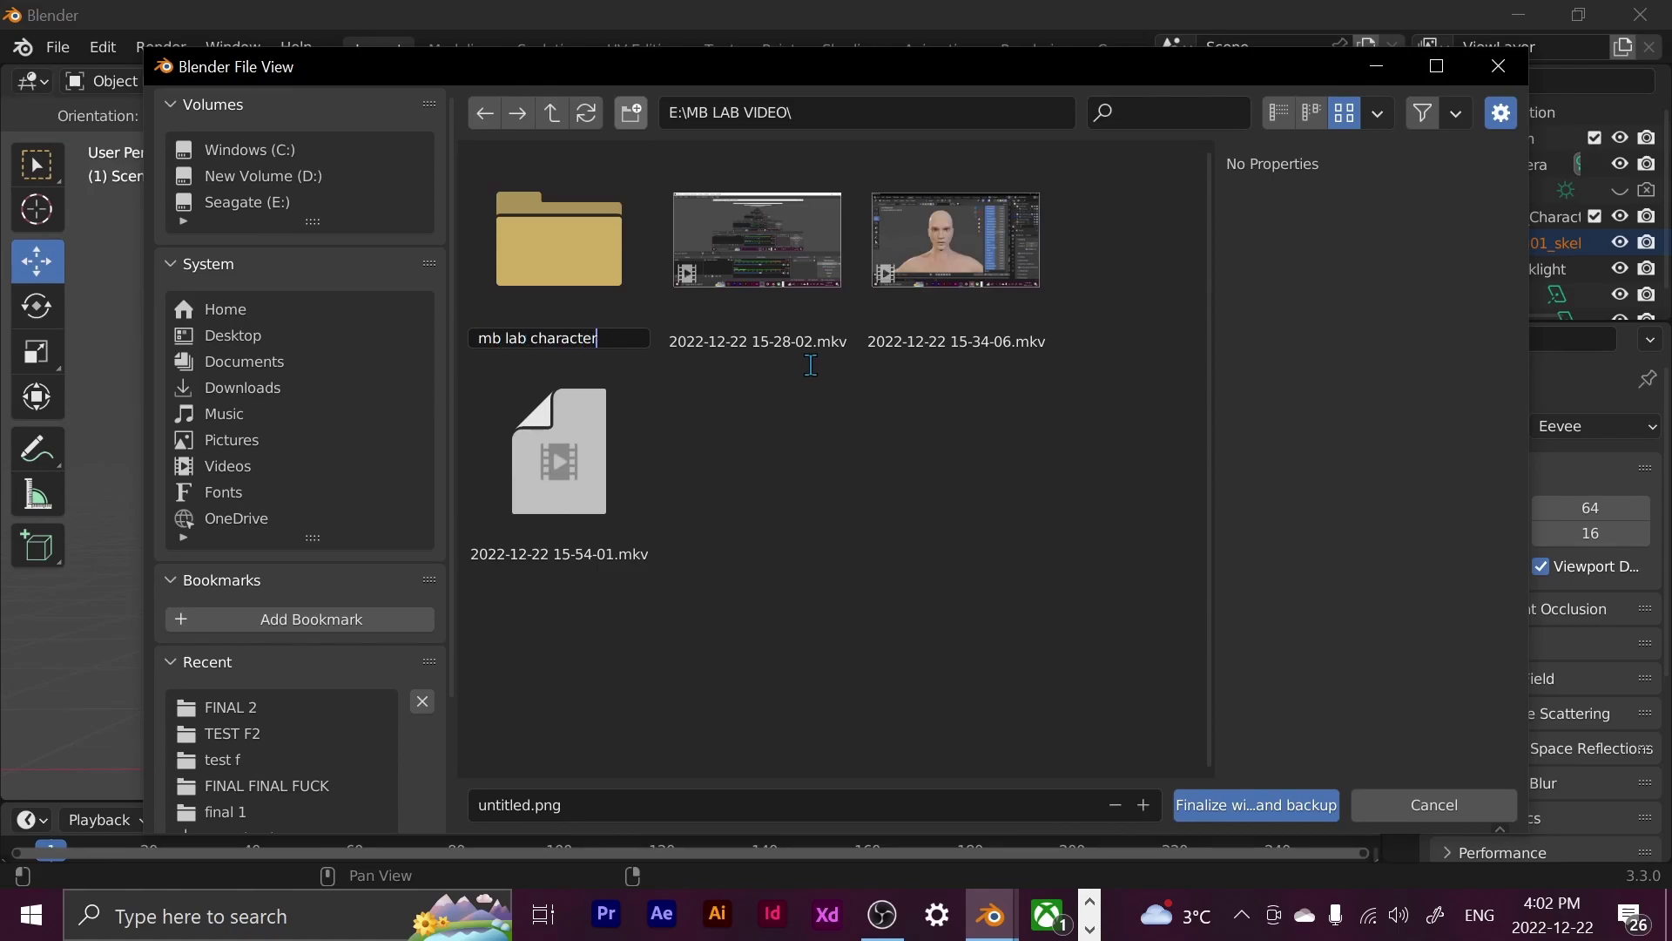
pyautogui.write('mb lab character')
pyautogui.click(603, 272)
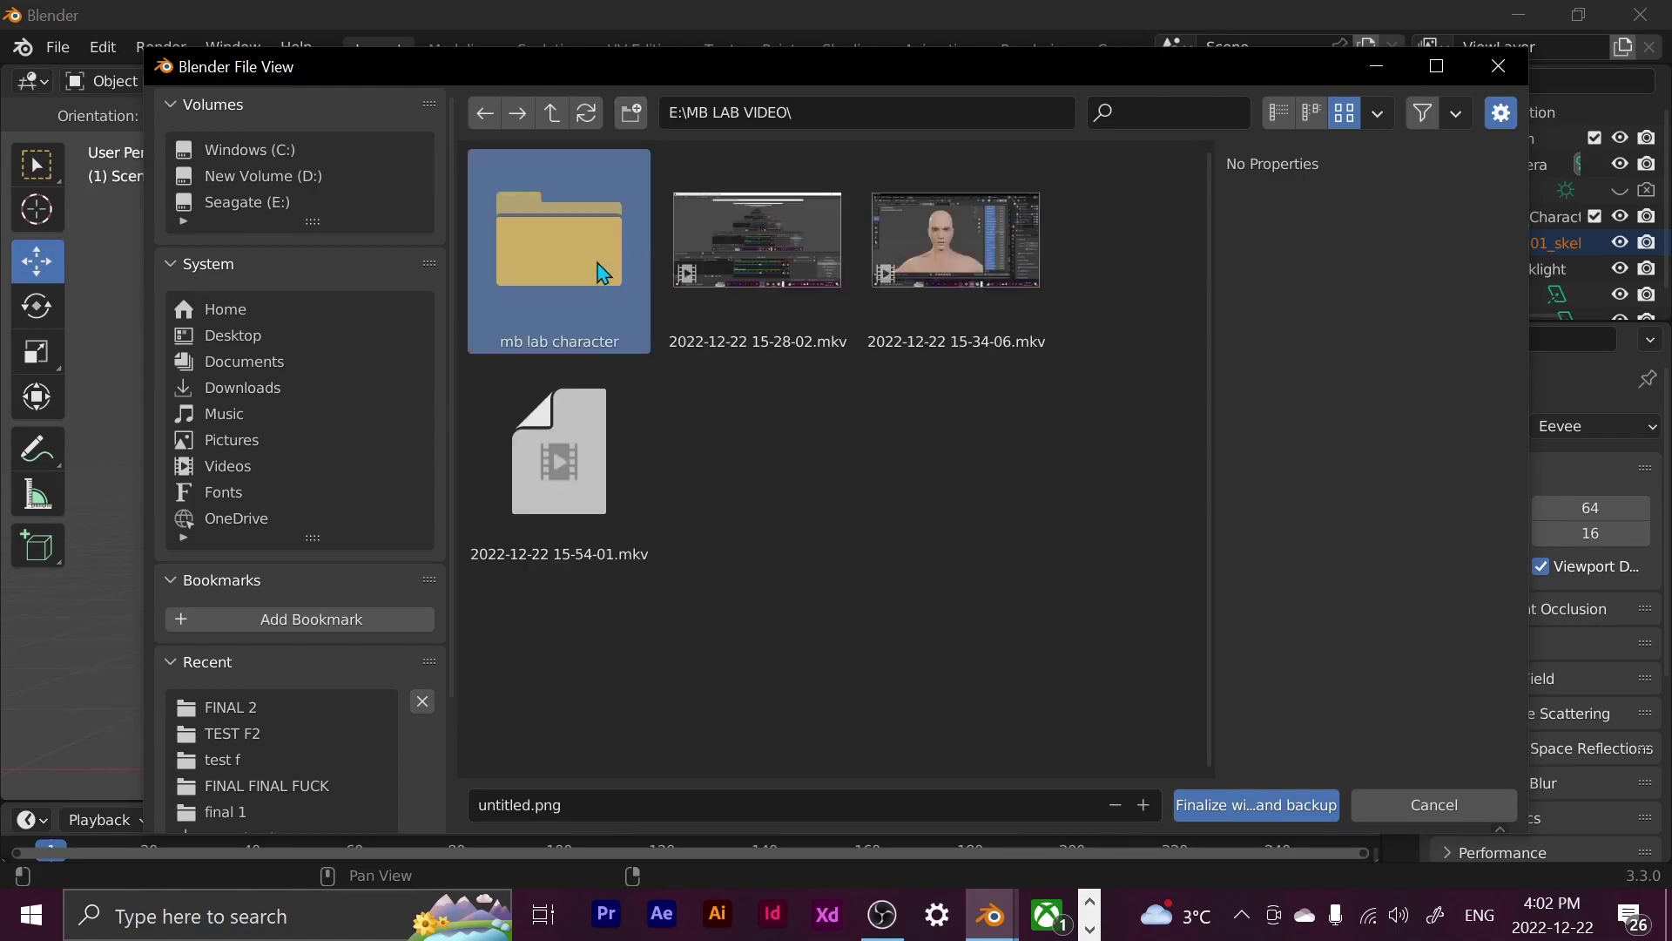
pyautogui.doubleClick(603, 272)
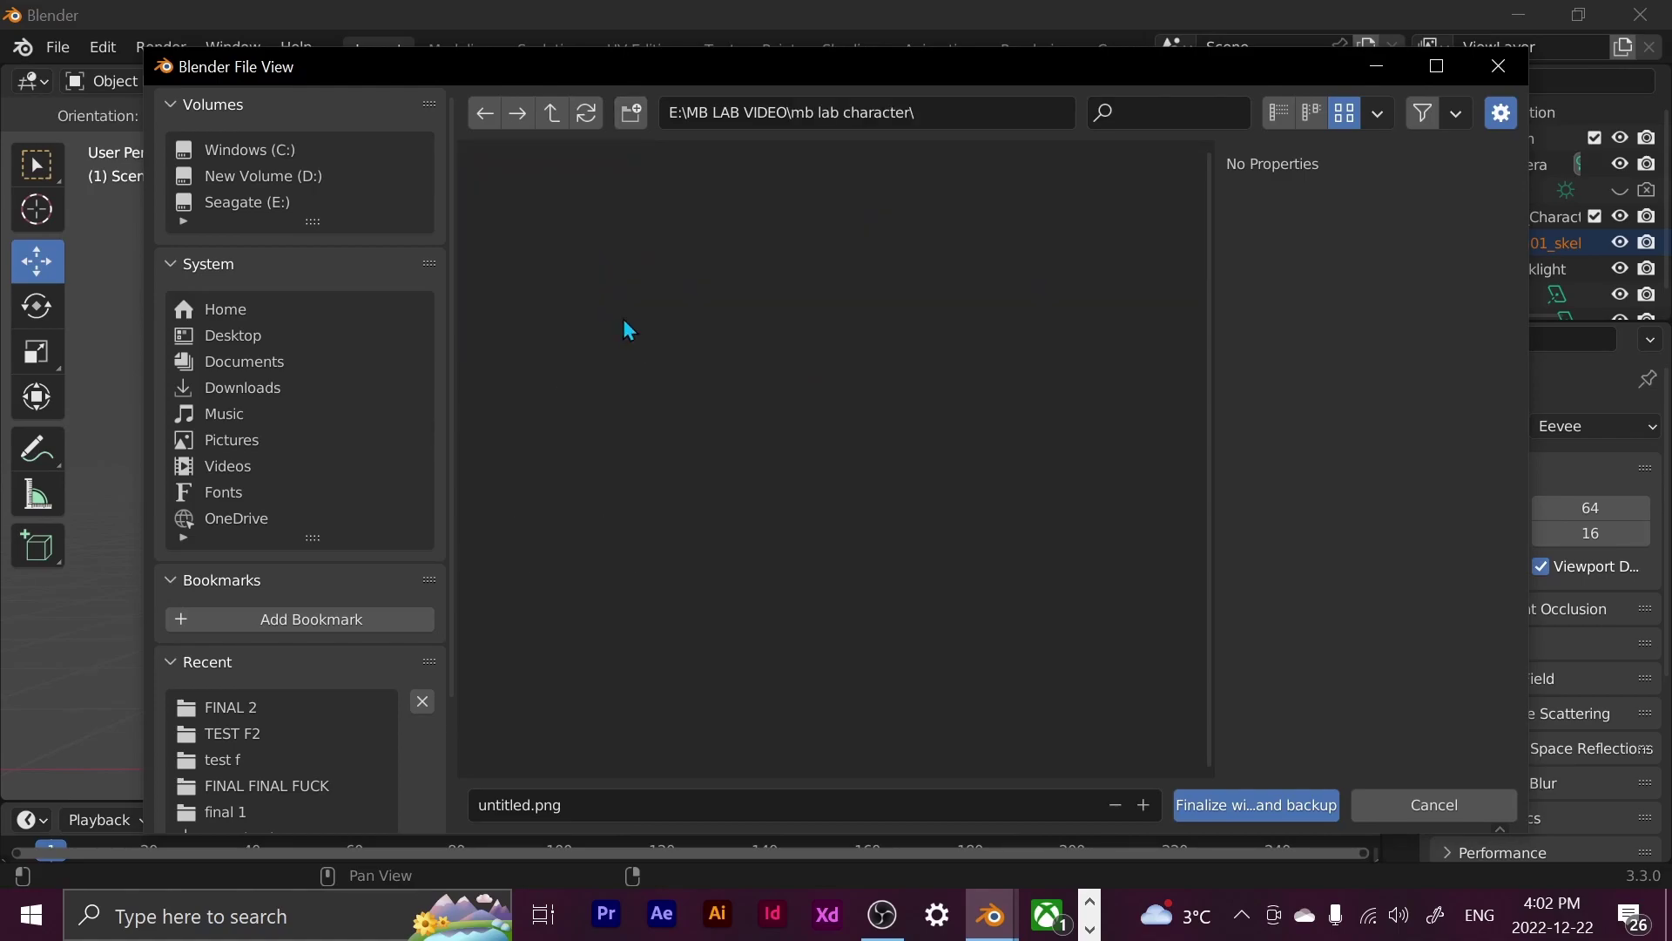
# Name the backup image guy.png and confirm the finalization
pyautogui.click(531, 805)
pyautogui.click(530, 803)
pyautogui.press('BackSpace')
pyautogui.press('BackSpace')
pyautogui.press('BackSpace')
pyautogui.press('BackSpace')
pyautogui.press('BackSpace')
pyautogui.press('BackSpace')
pyautogui.press('BackSpace')
pyautogui.press('BackSpace')
pyautogui.write('guy')
pyautogui.click(1273, 813)
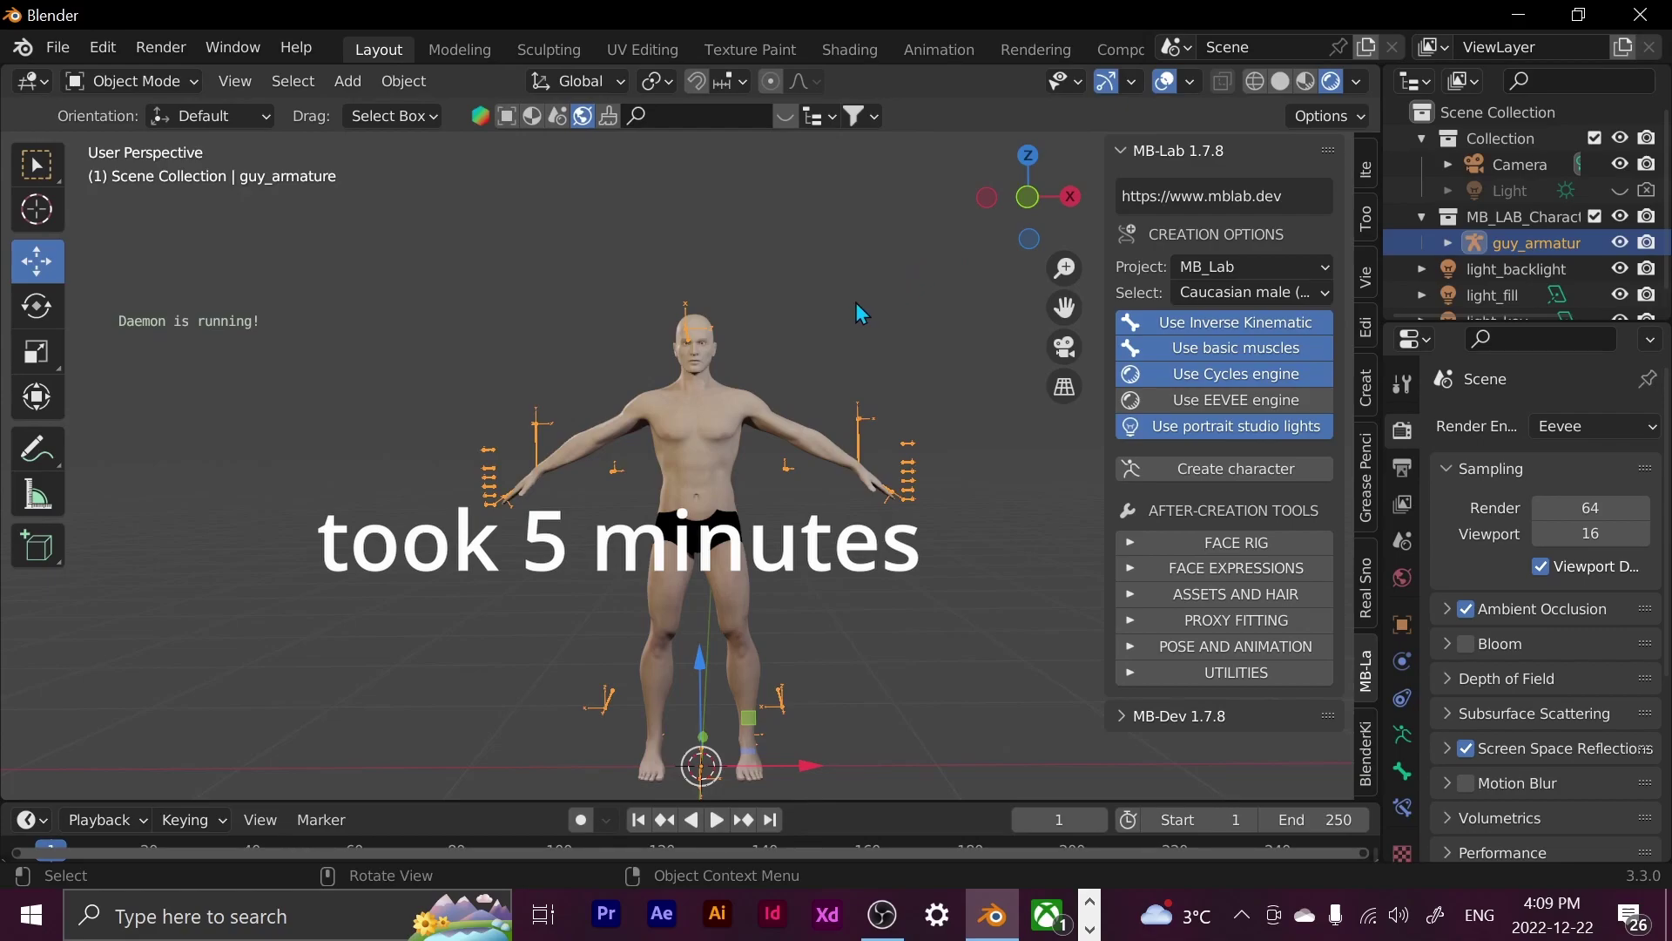
# Zoom in and out on the finalized guy_armature character's face to inspect it
pyautogui.scroll(8, 856, 302)
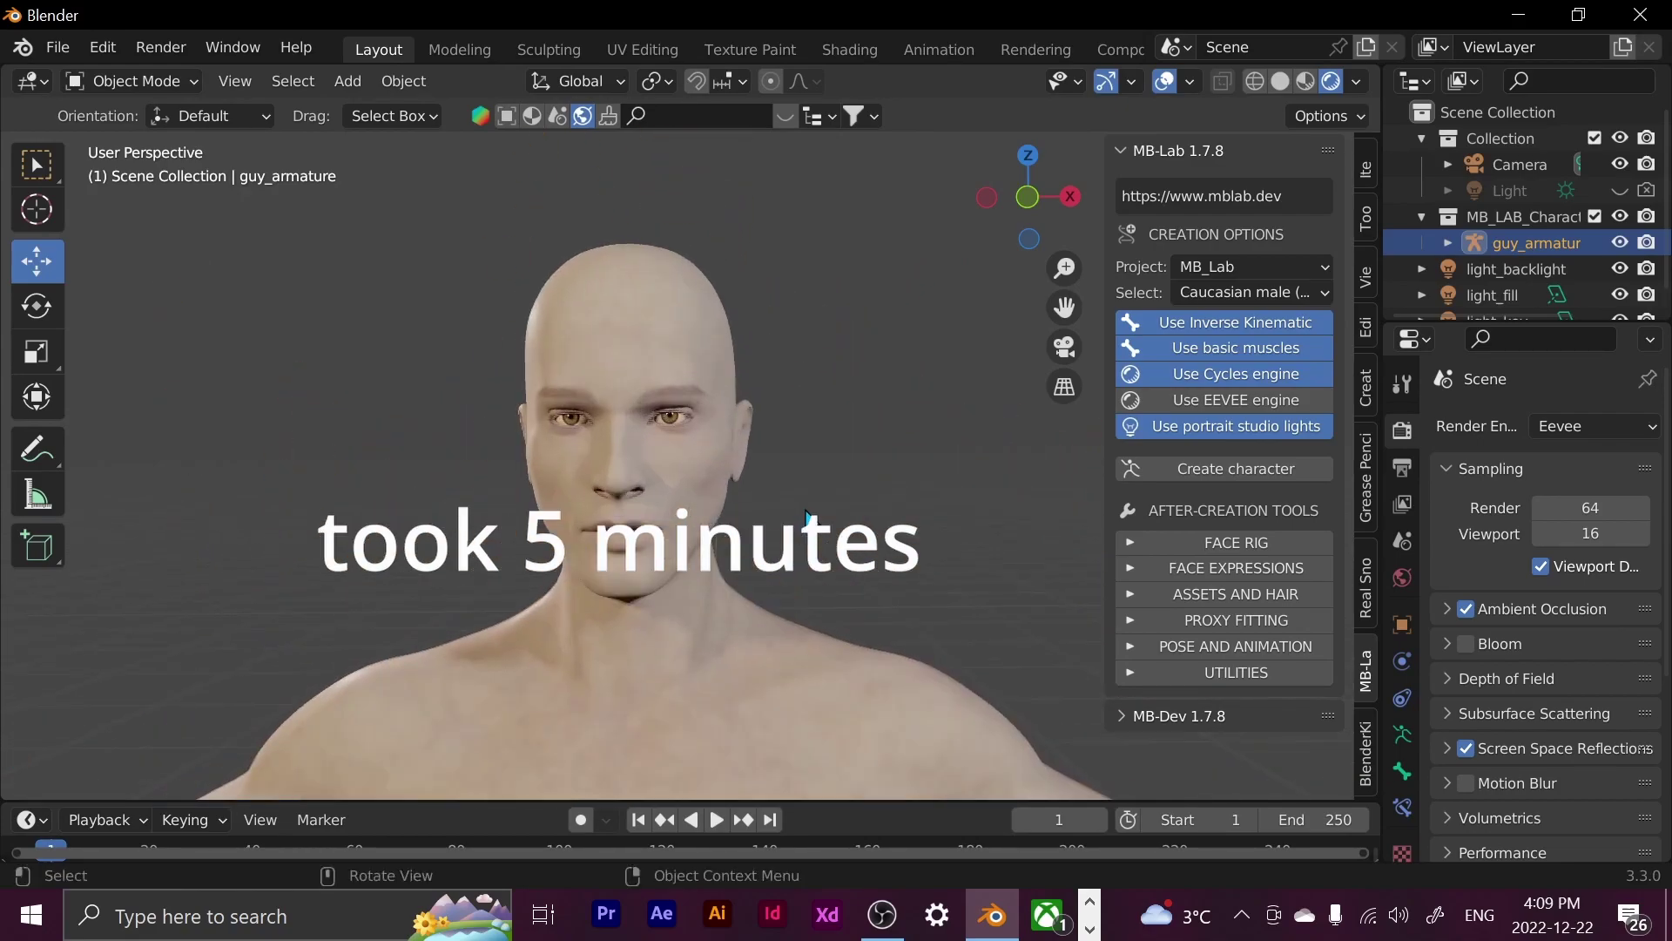
pyautogui.scroll(3, 806, 516)
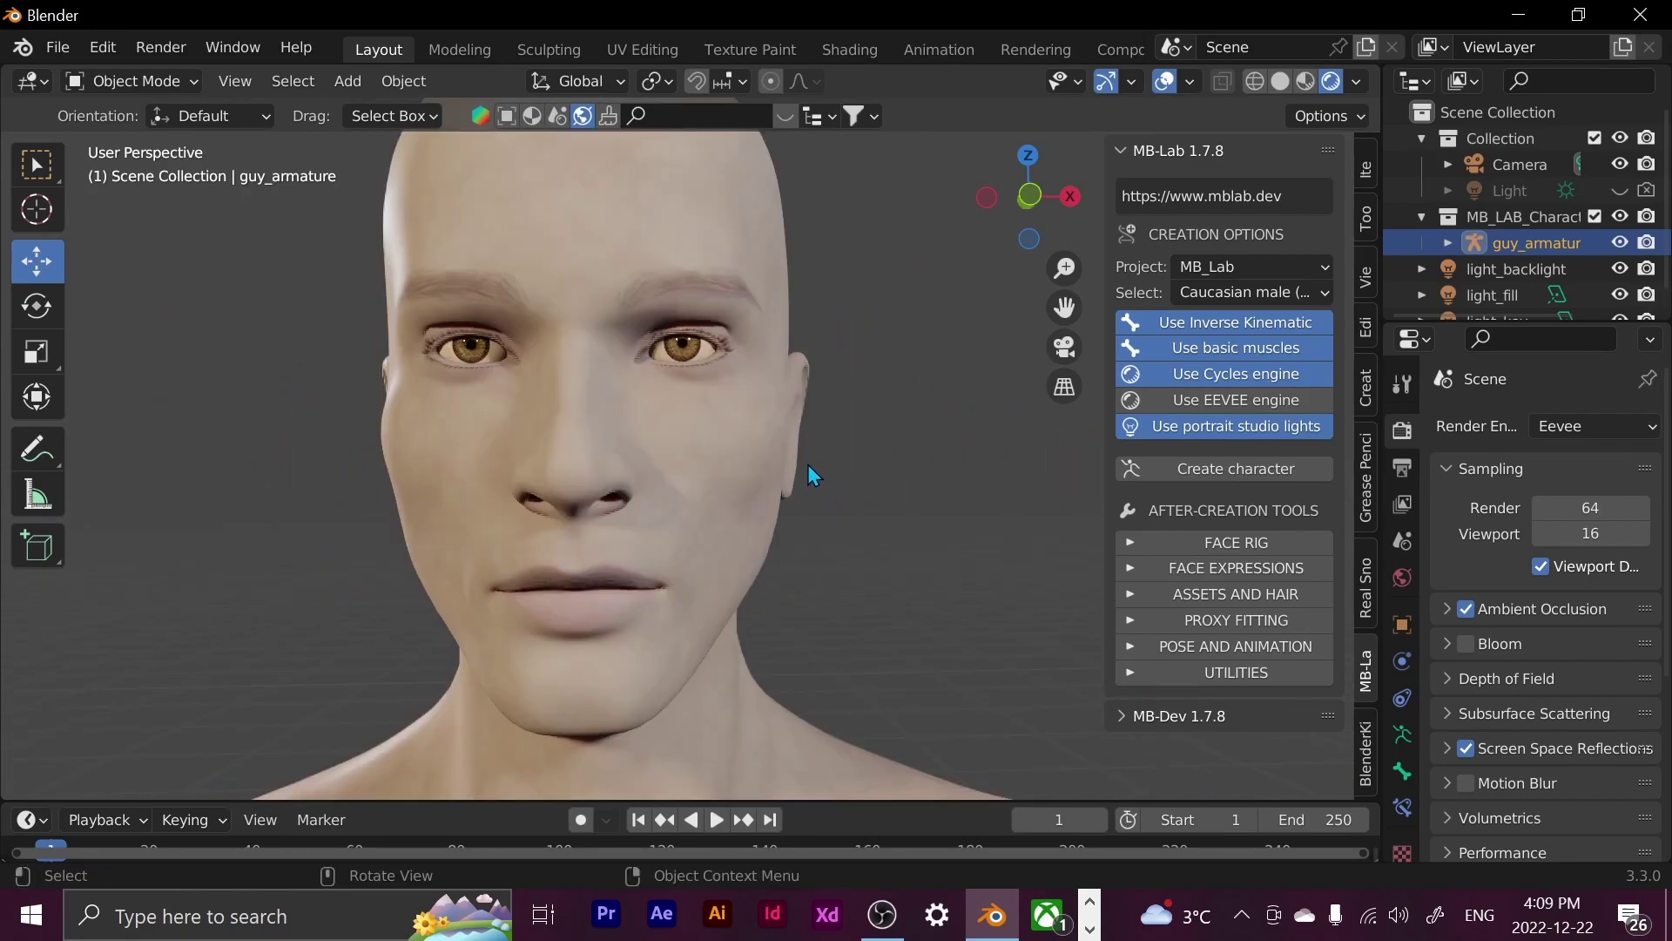
pyautogui.scroll(-2, 807, 463)
pyautogui.scroll(-2, 849, 427)
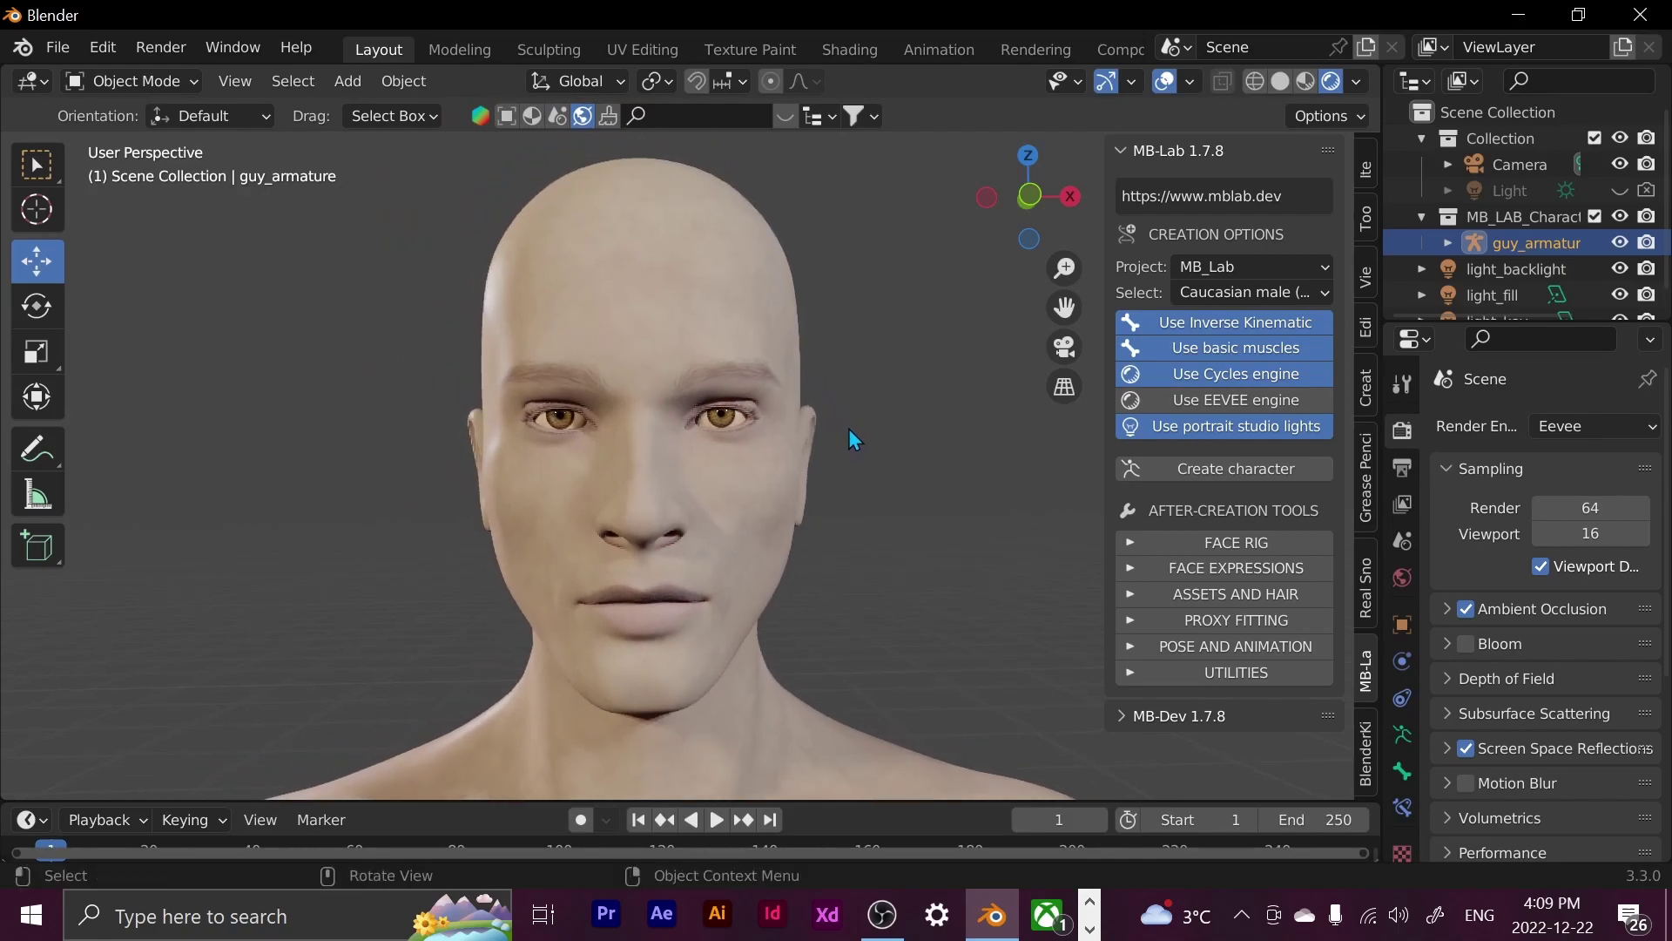
# Select the body and view it front-on in the Shading workspace with rendered preview
pyautogui.click(683, 237)
pyautogui.click(837, 52)
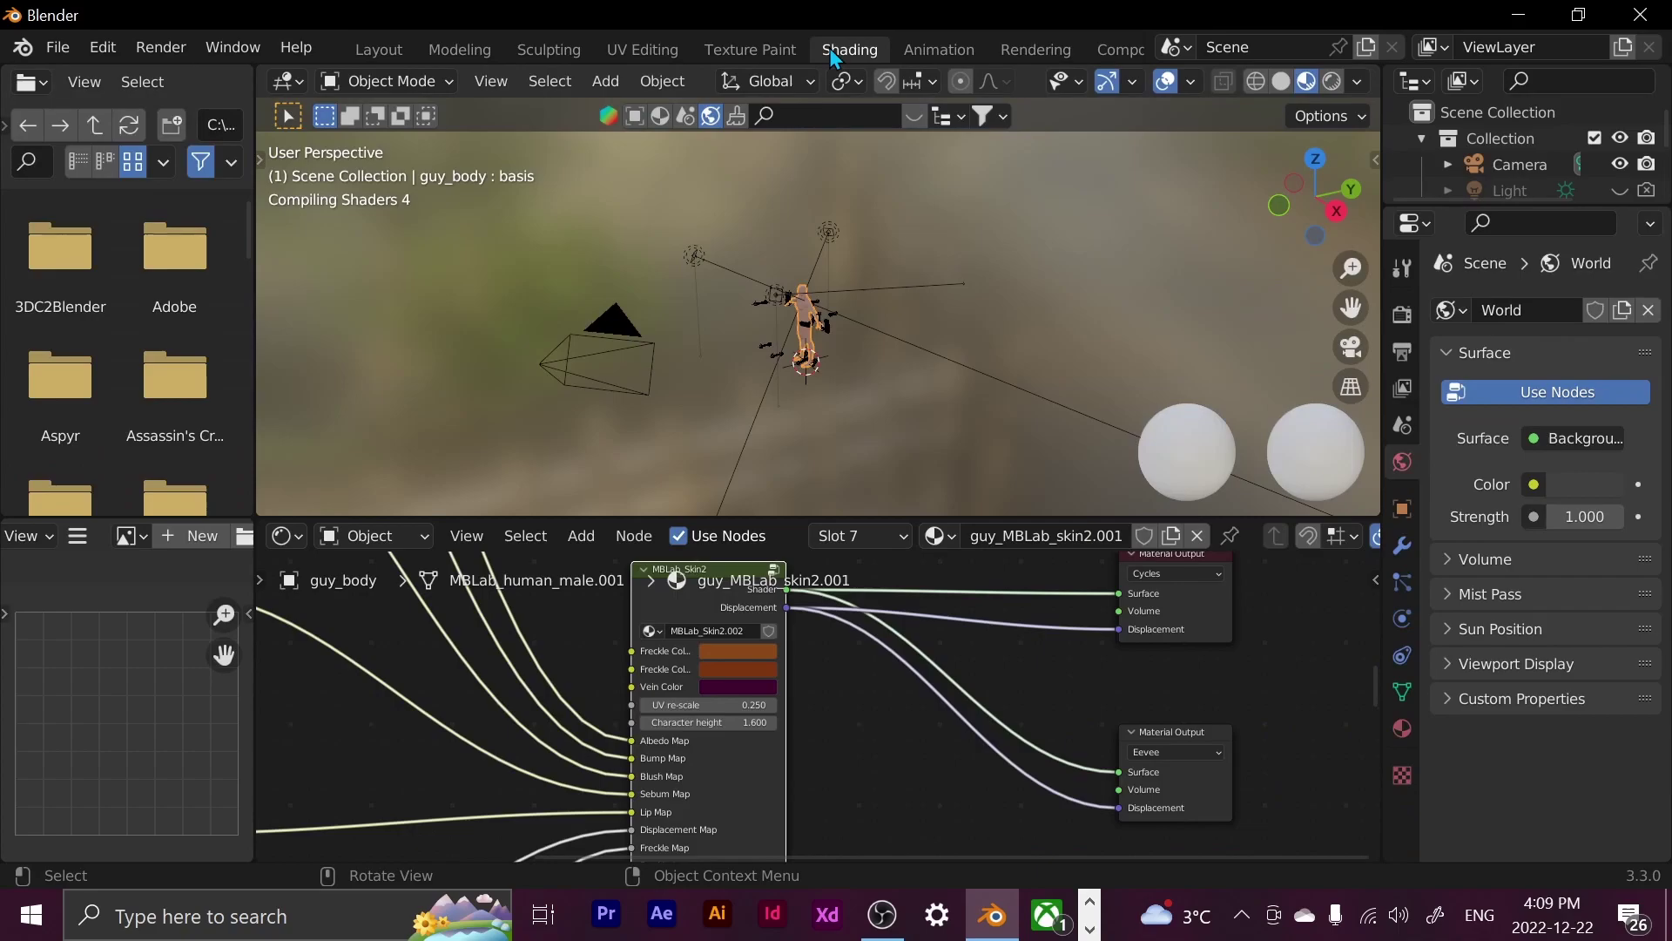
pyautogui.scroll(6, 841, 427)
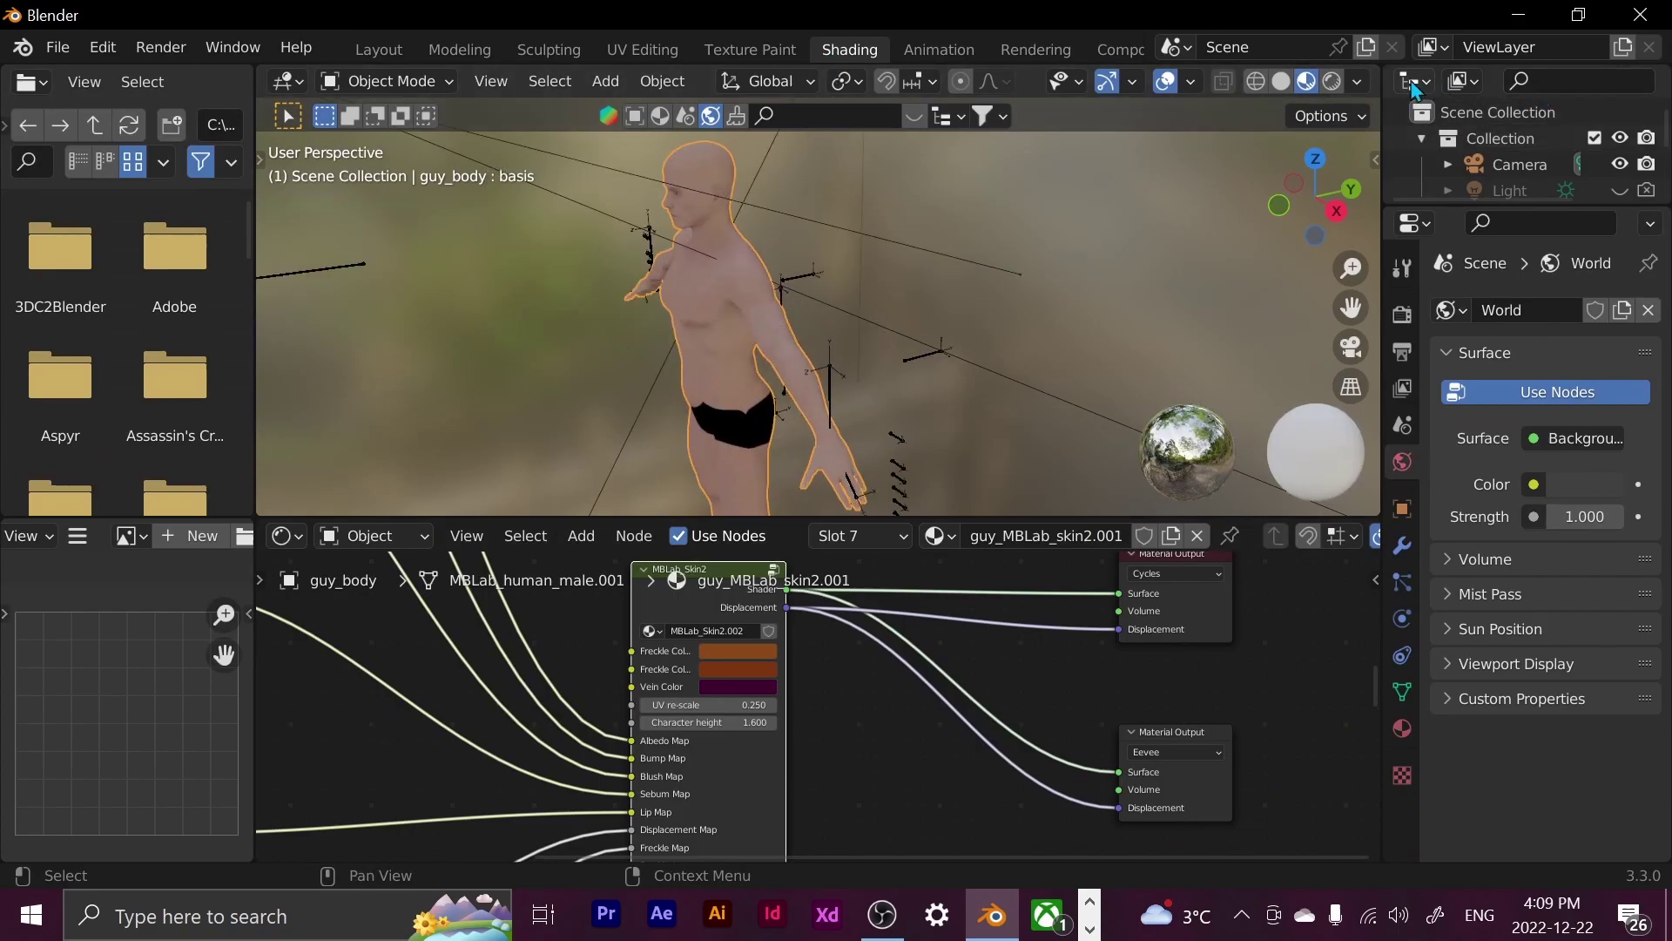
pyautogui.click(1333, 81)
pyautogui.moveTo(836, 366); pyautogui.dragTo(949, 349, button='middle')
pyautogui.scroll(5, 871, 349)
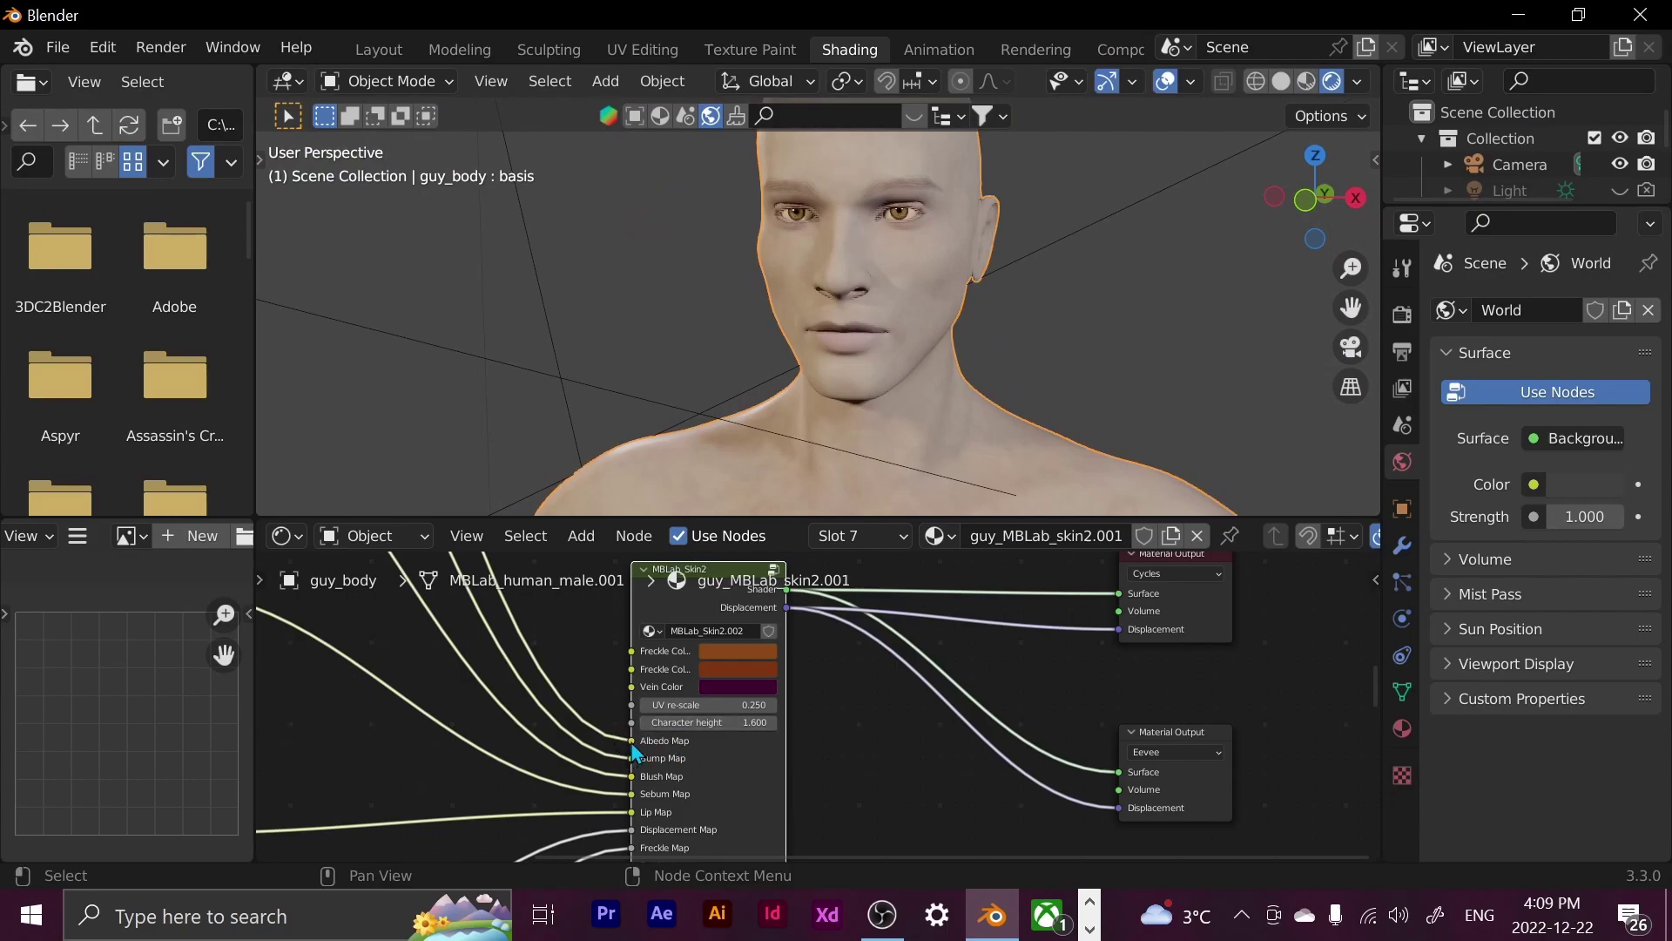
pyautogui.keyDown('ctrl'); pyautogui.hscroll(-10, 692, 707); pyautogui.keyUp('ctrl')
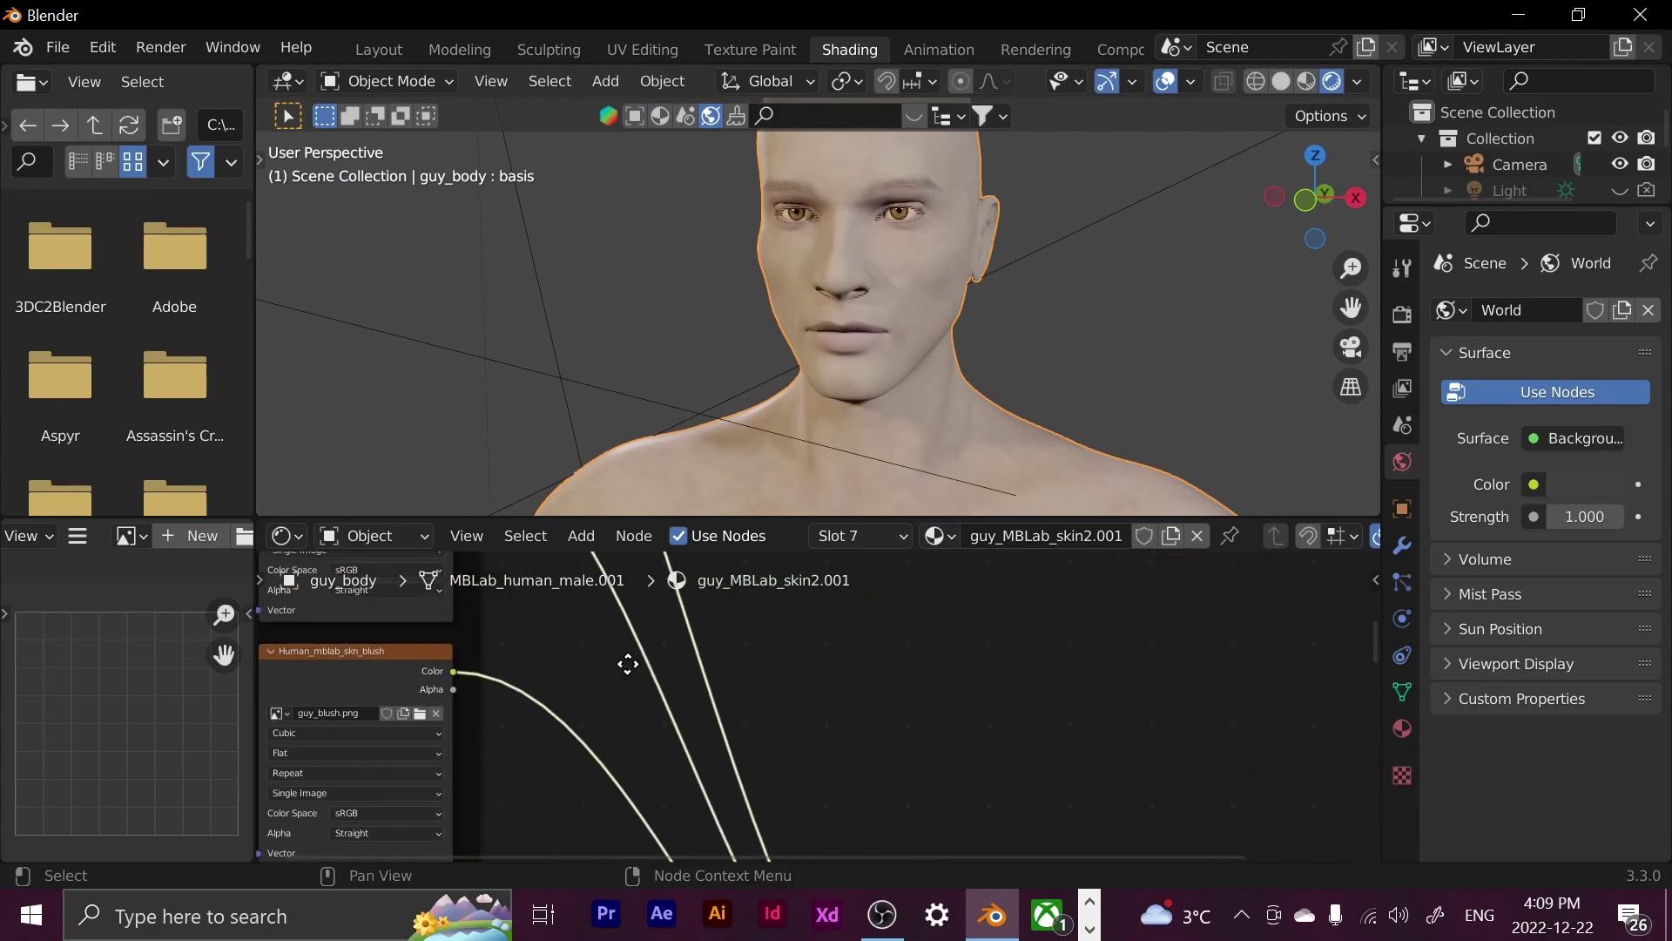
pyautogui.keyDown('ctrl'); pyautogui.hscroll(-6, 577, 645); pyautogui.keyUp('ctrl')
pyautogui.keyDown('shift'); pyautogui.scroll(5, 671, 708); pyautogui.keyUp('shift')
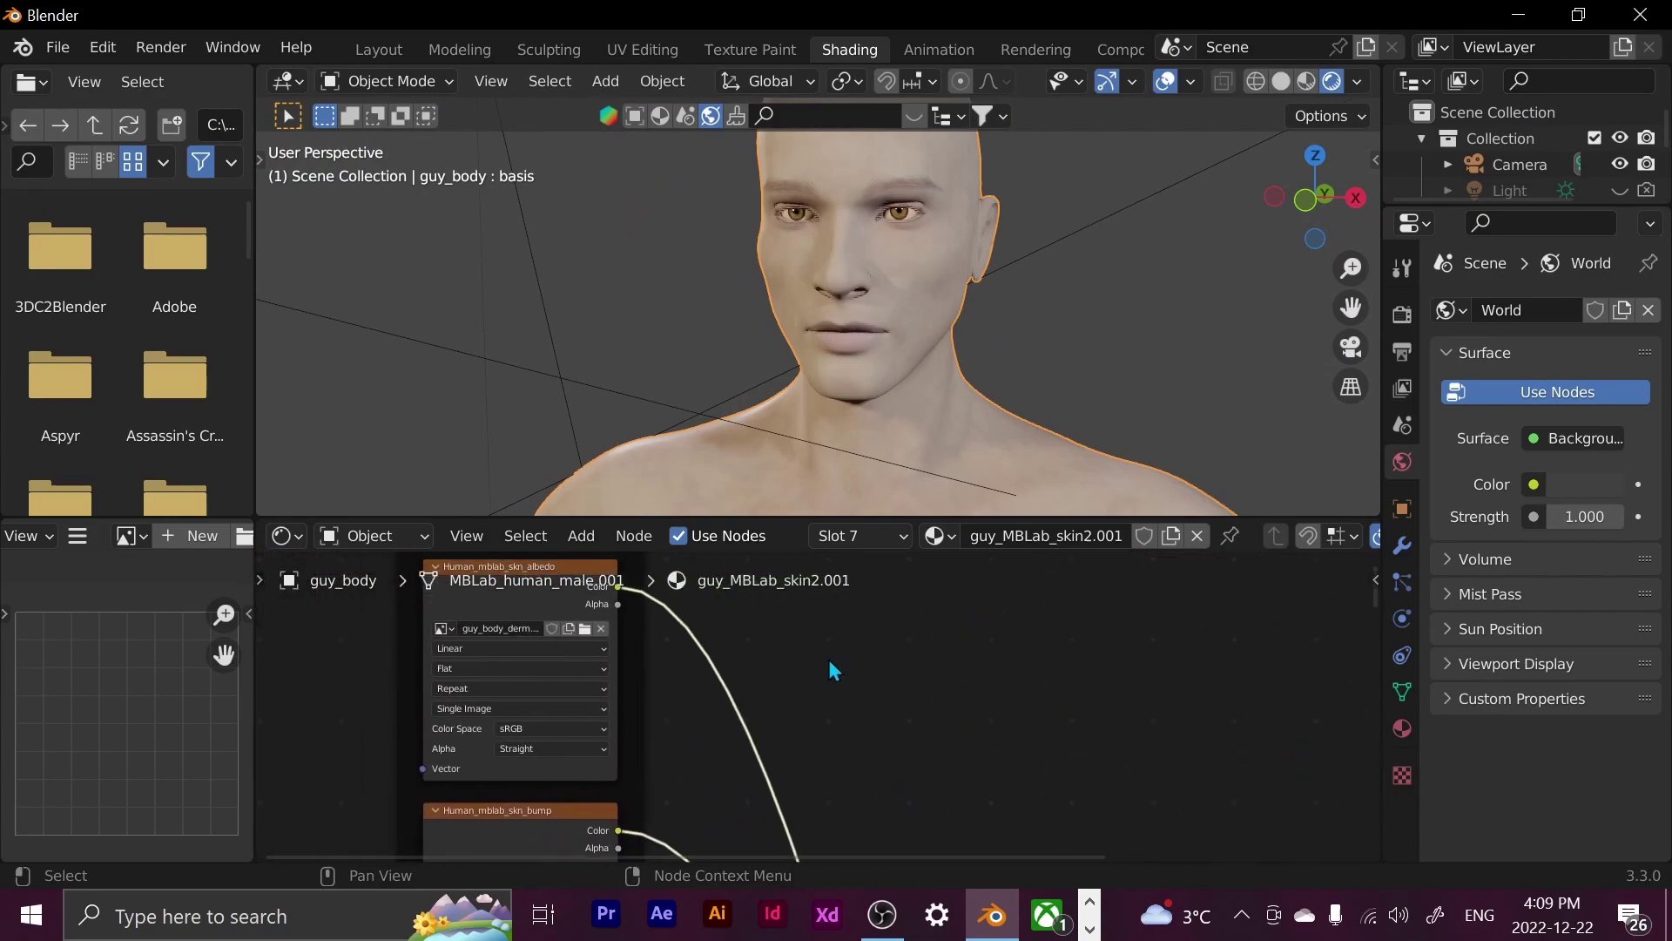
# Insert a Hue Saturation Value node into the skin albedo texture link
pyautogui.hotkey('shift', 'a')
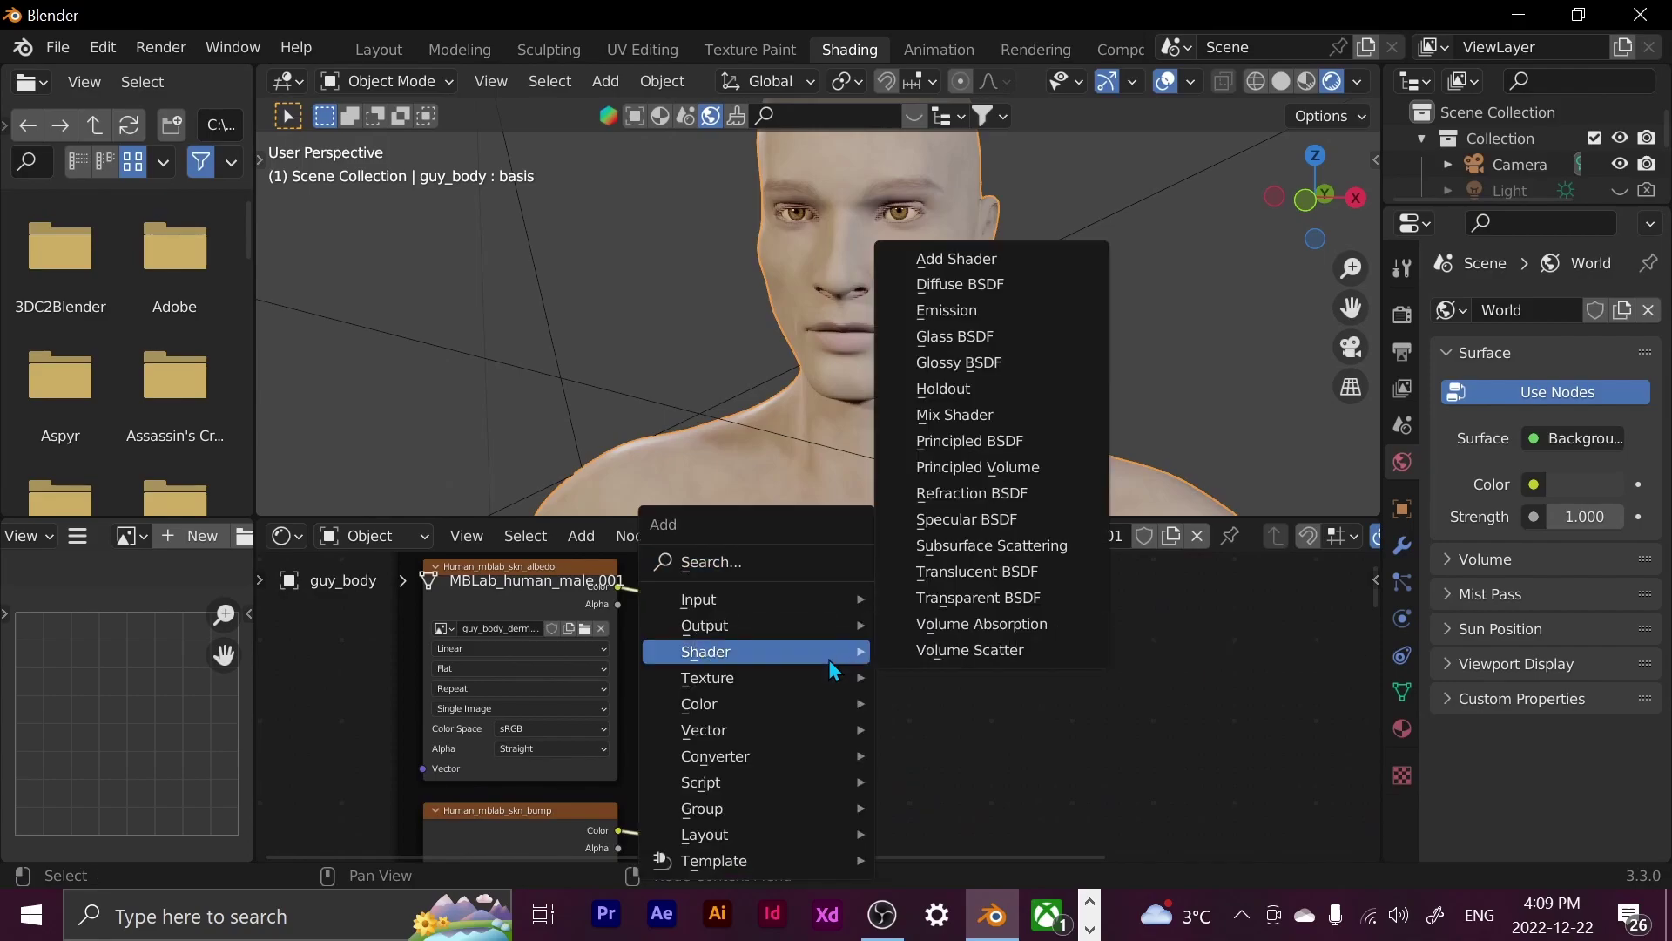
pyautogui.moveTo(761, 714)
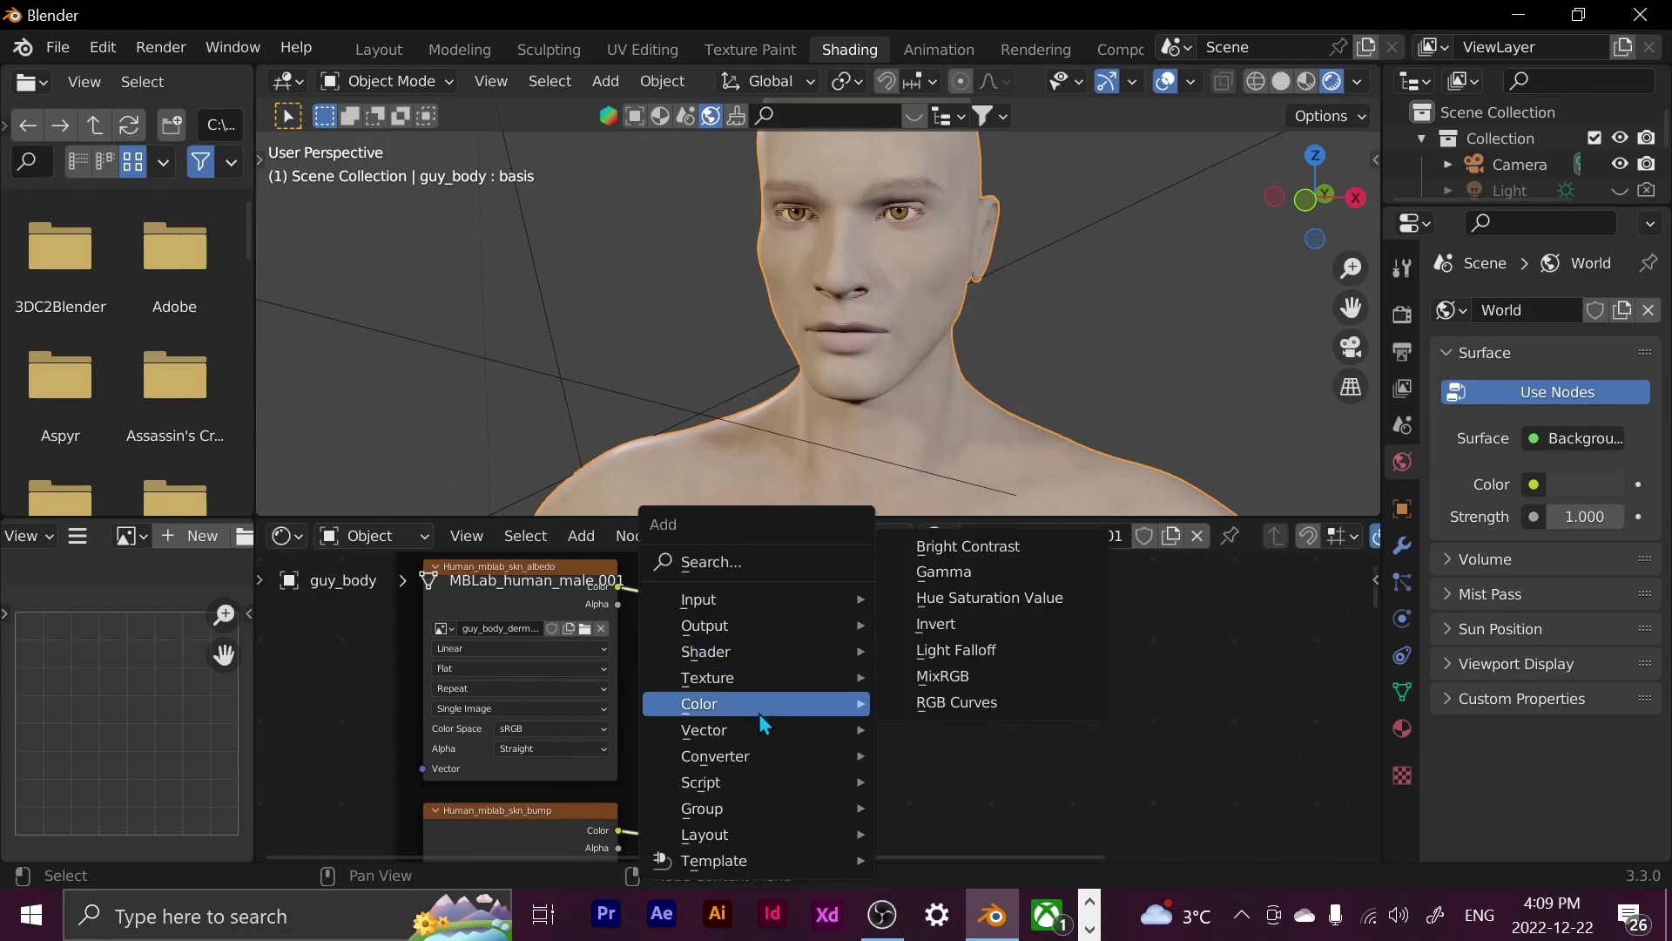
pyautogui.click(971, 599)
pyautogui.click(681, 622)
pyautogui.scroll(4, 724, 668)
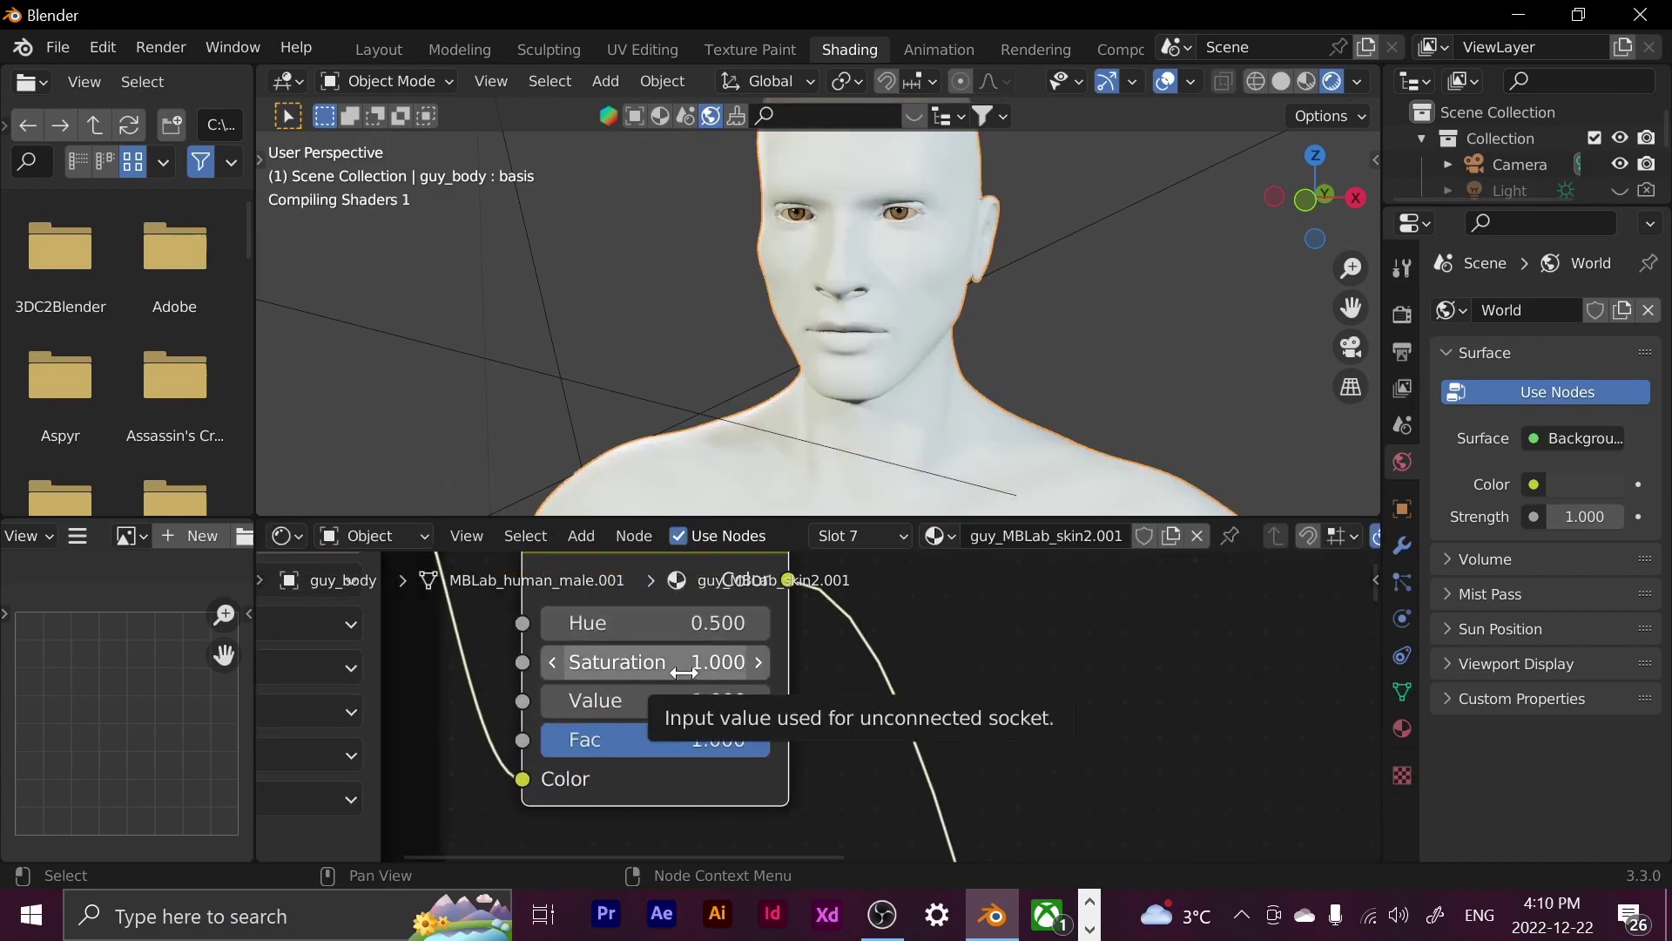
# Set the node's Saturation to 1.26 and Hue to 0.485
pyautogui.press('shift')
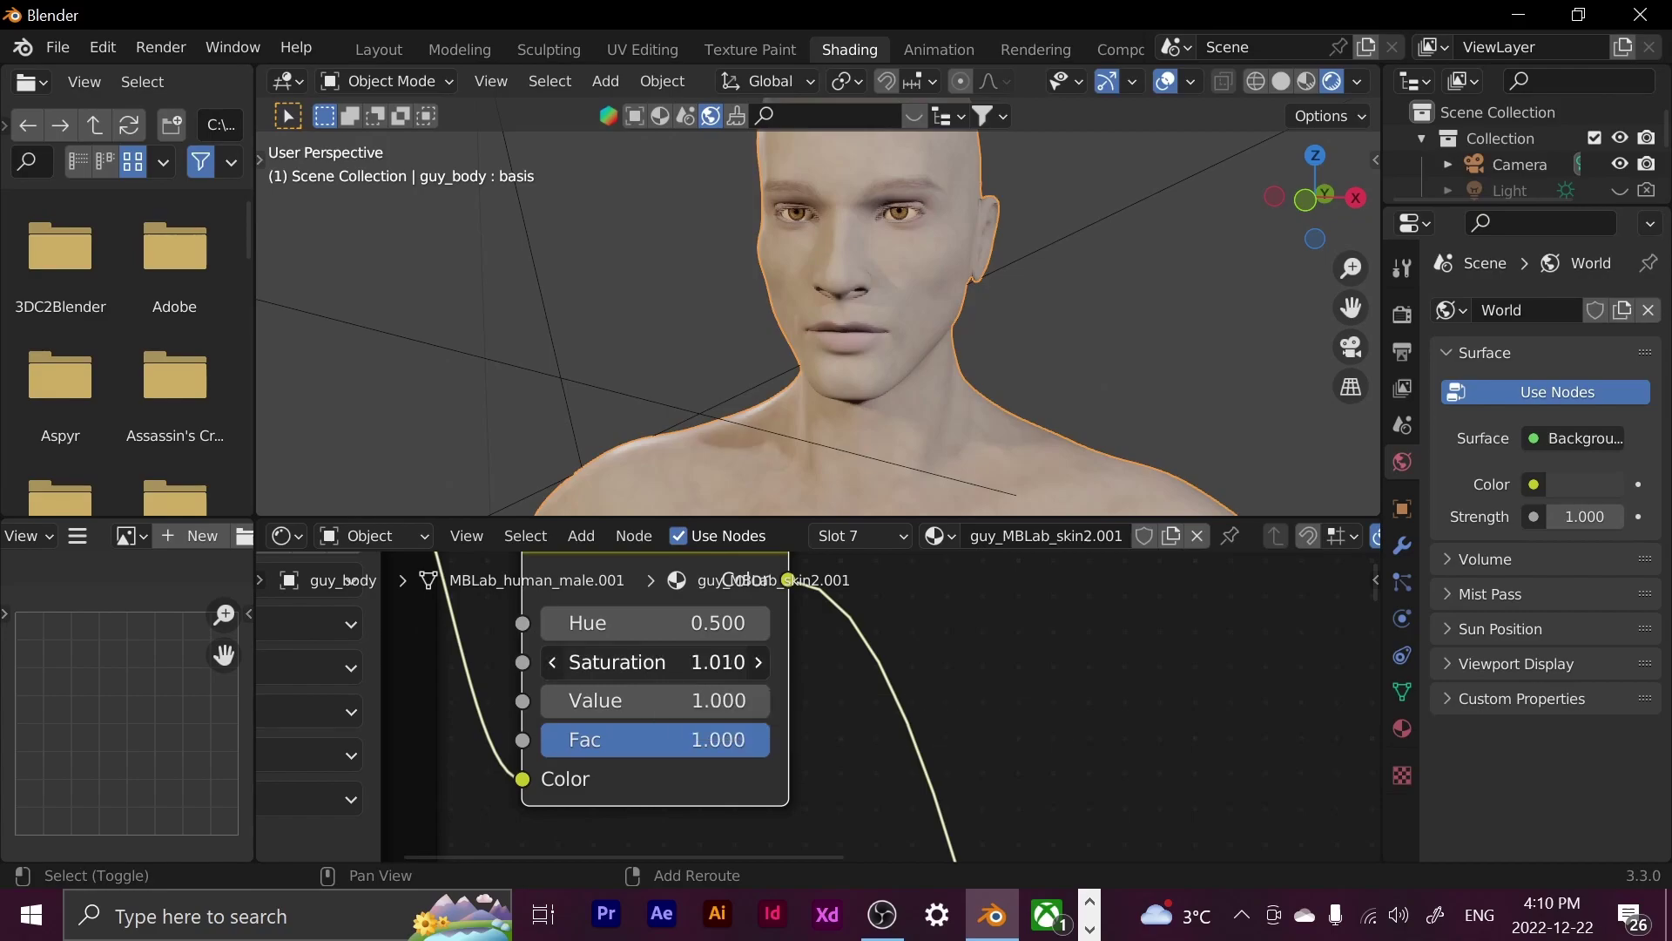
pyautogui.keyDown('shift'); pyautogui.moveTo(662, 662); pyautogui.dragTo(688, 662); pyautogui.keyUp('shift')
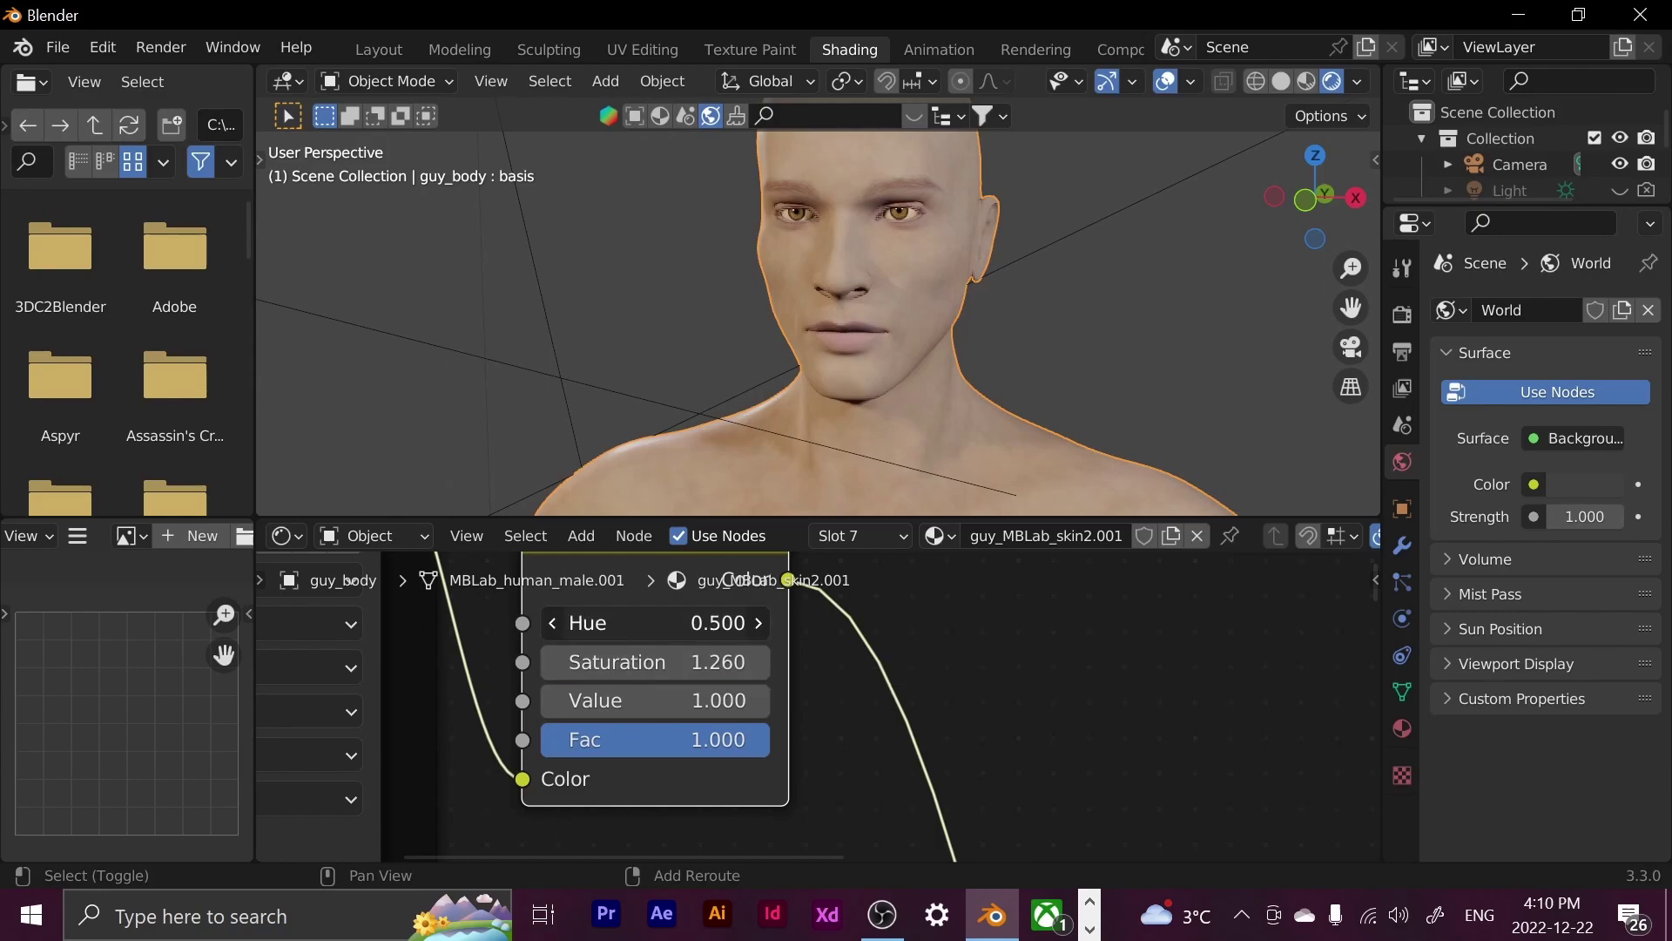
pyautogui.click(710, 620)
pyautogui.write('.4')
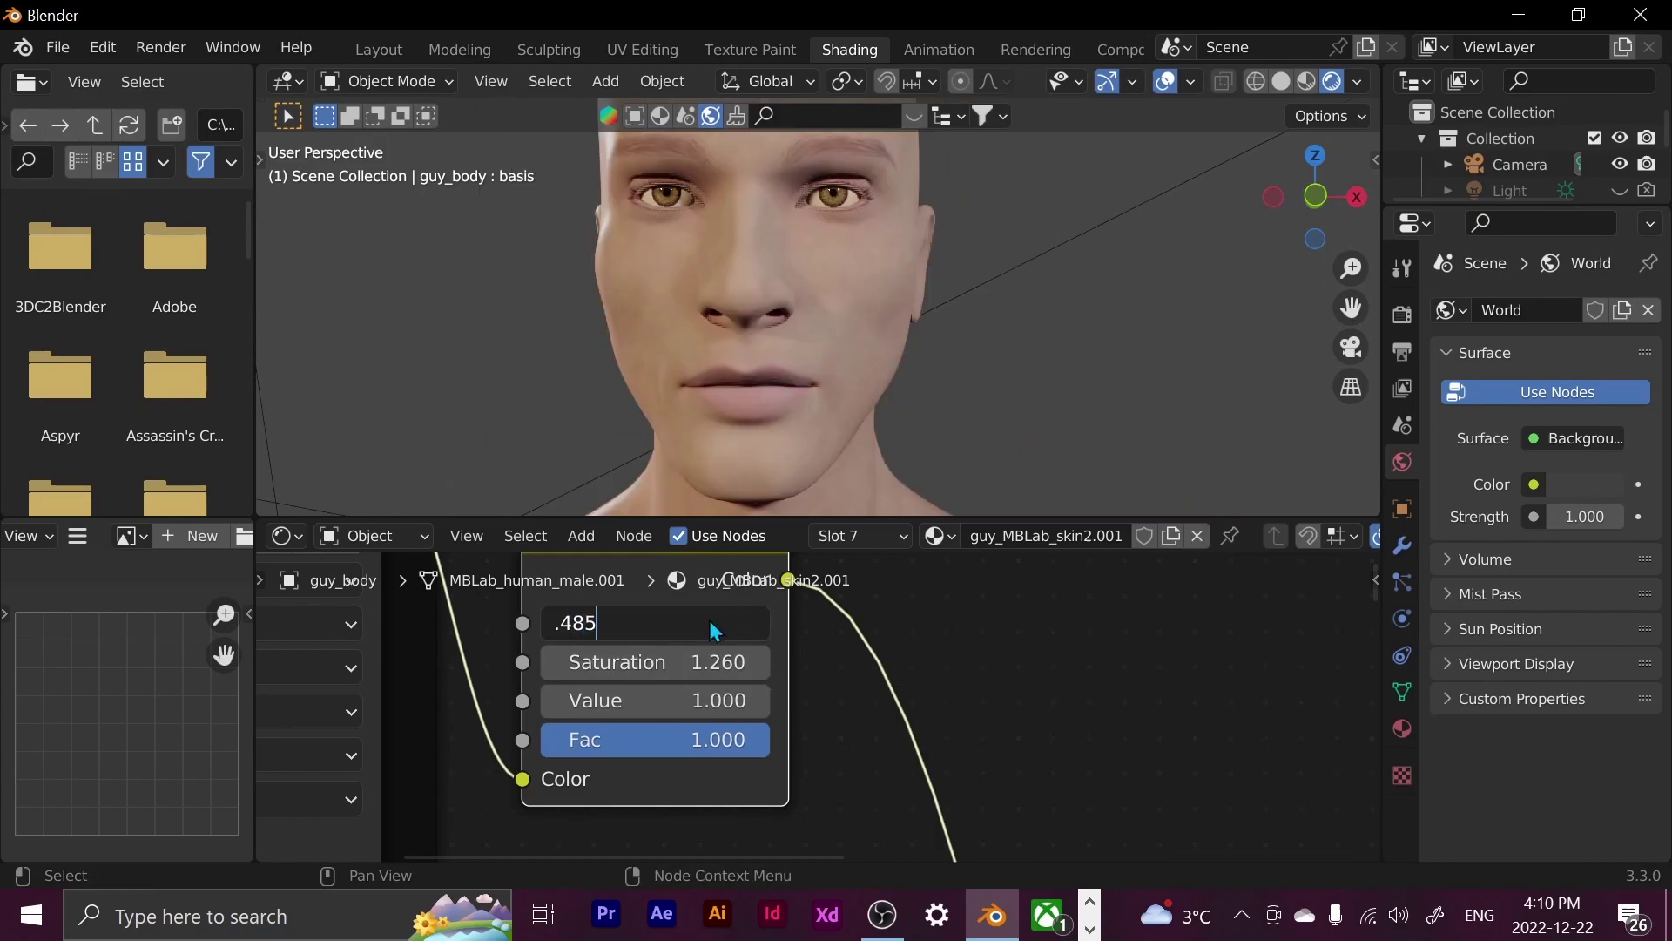
pyautogui.write('85')
pyautogui.press('Return')
# Preview the scene with the Cycles render engine, then switch back to Eevee
pyautogui.click(1403, 313)
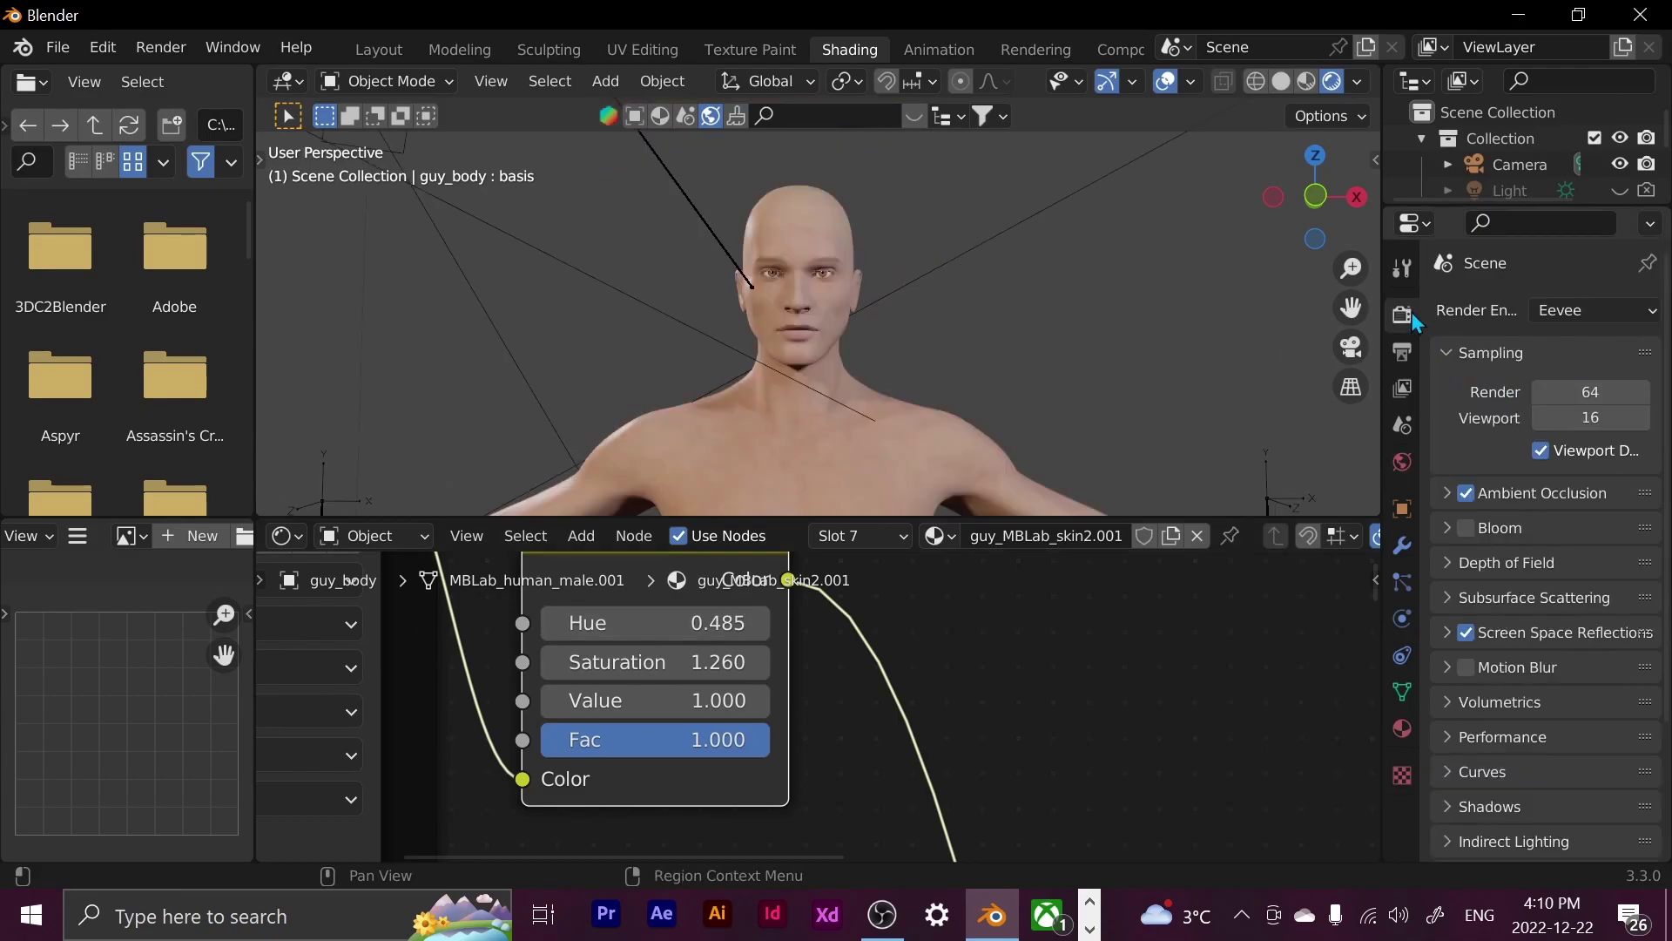
pyautogui.click(1564, 312)
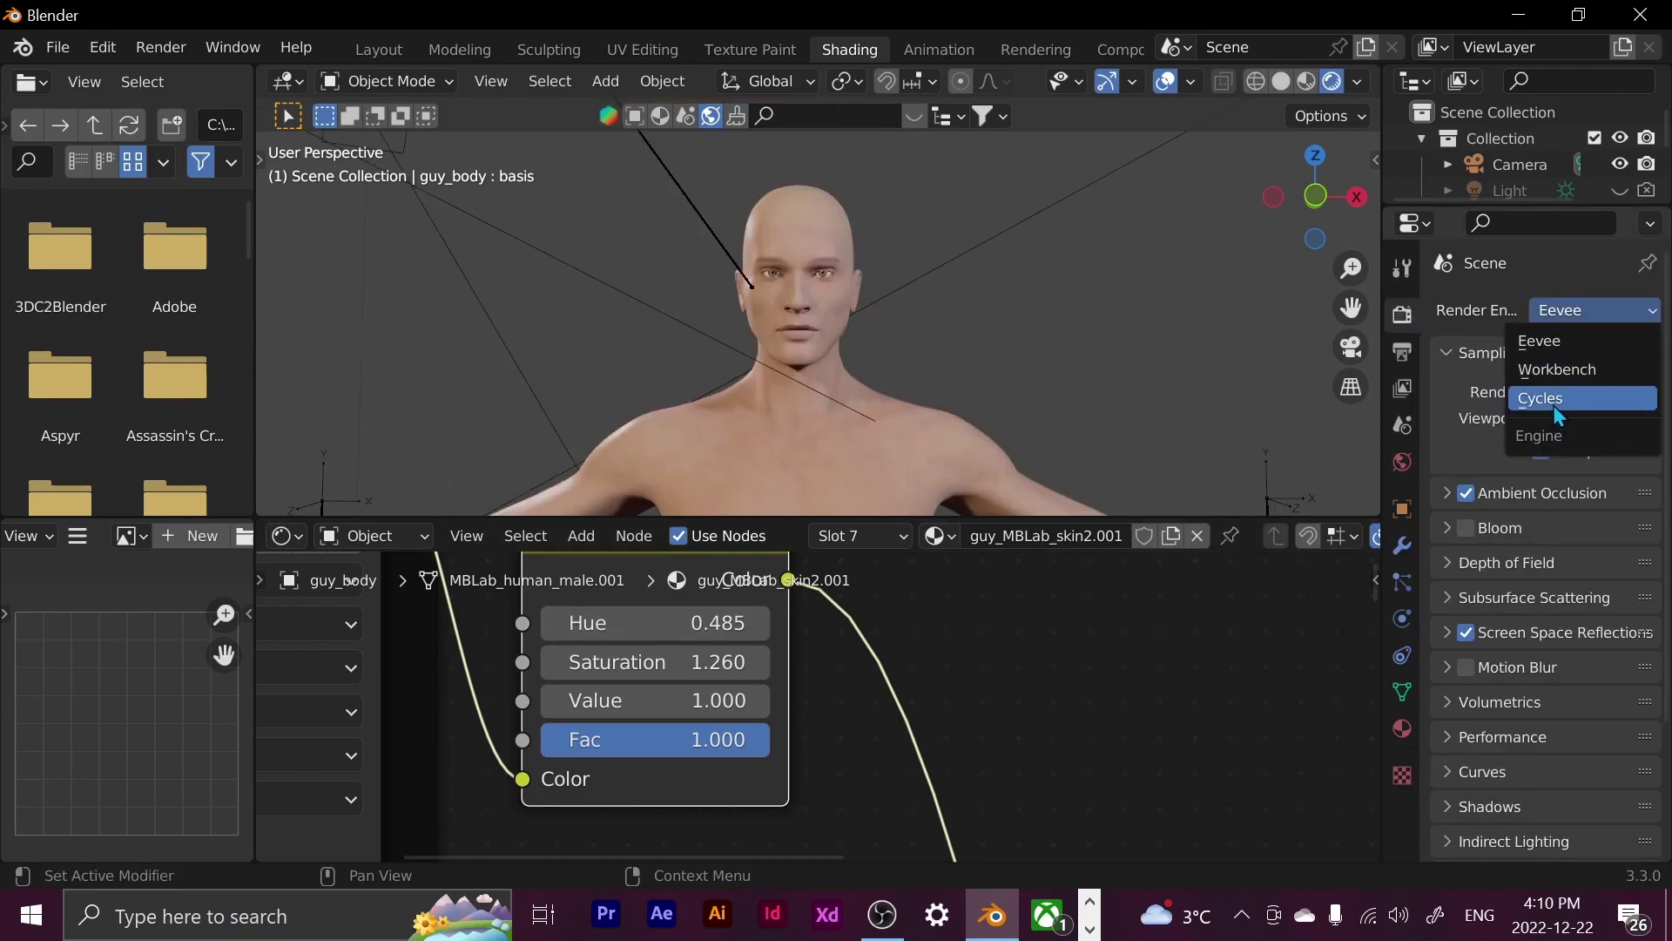
pyautogui.click(1554, 402)
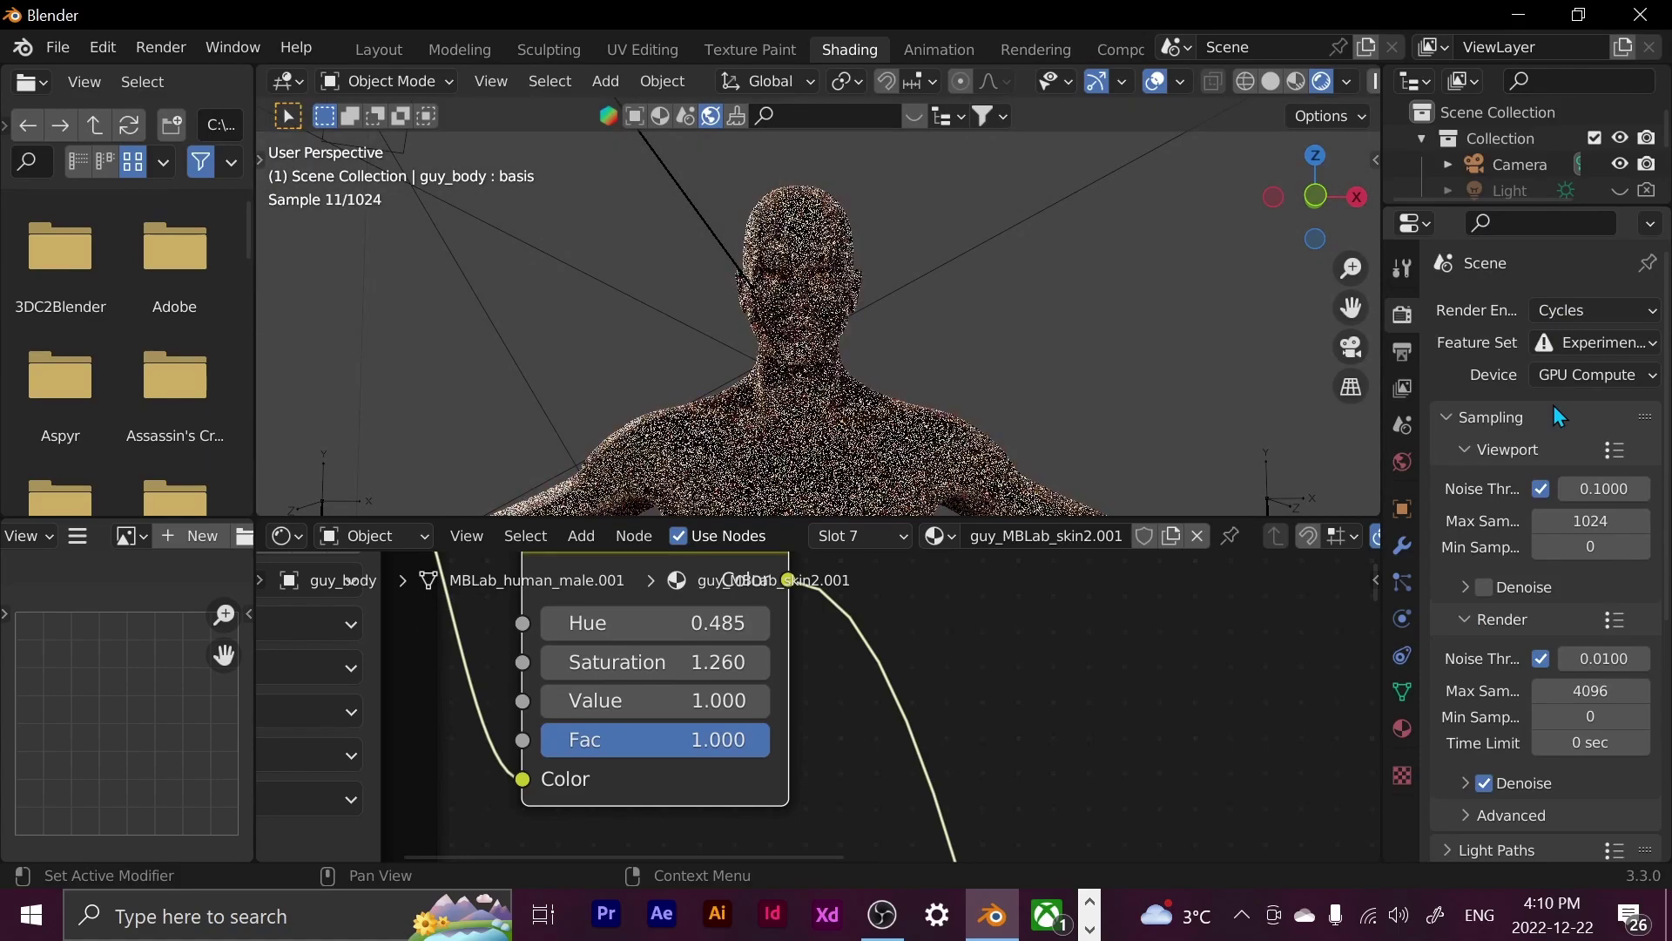
pyautogui.click(1568, 316)
pyautogui.click(1539, 340)
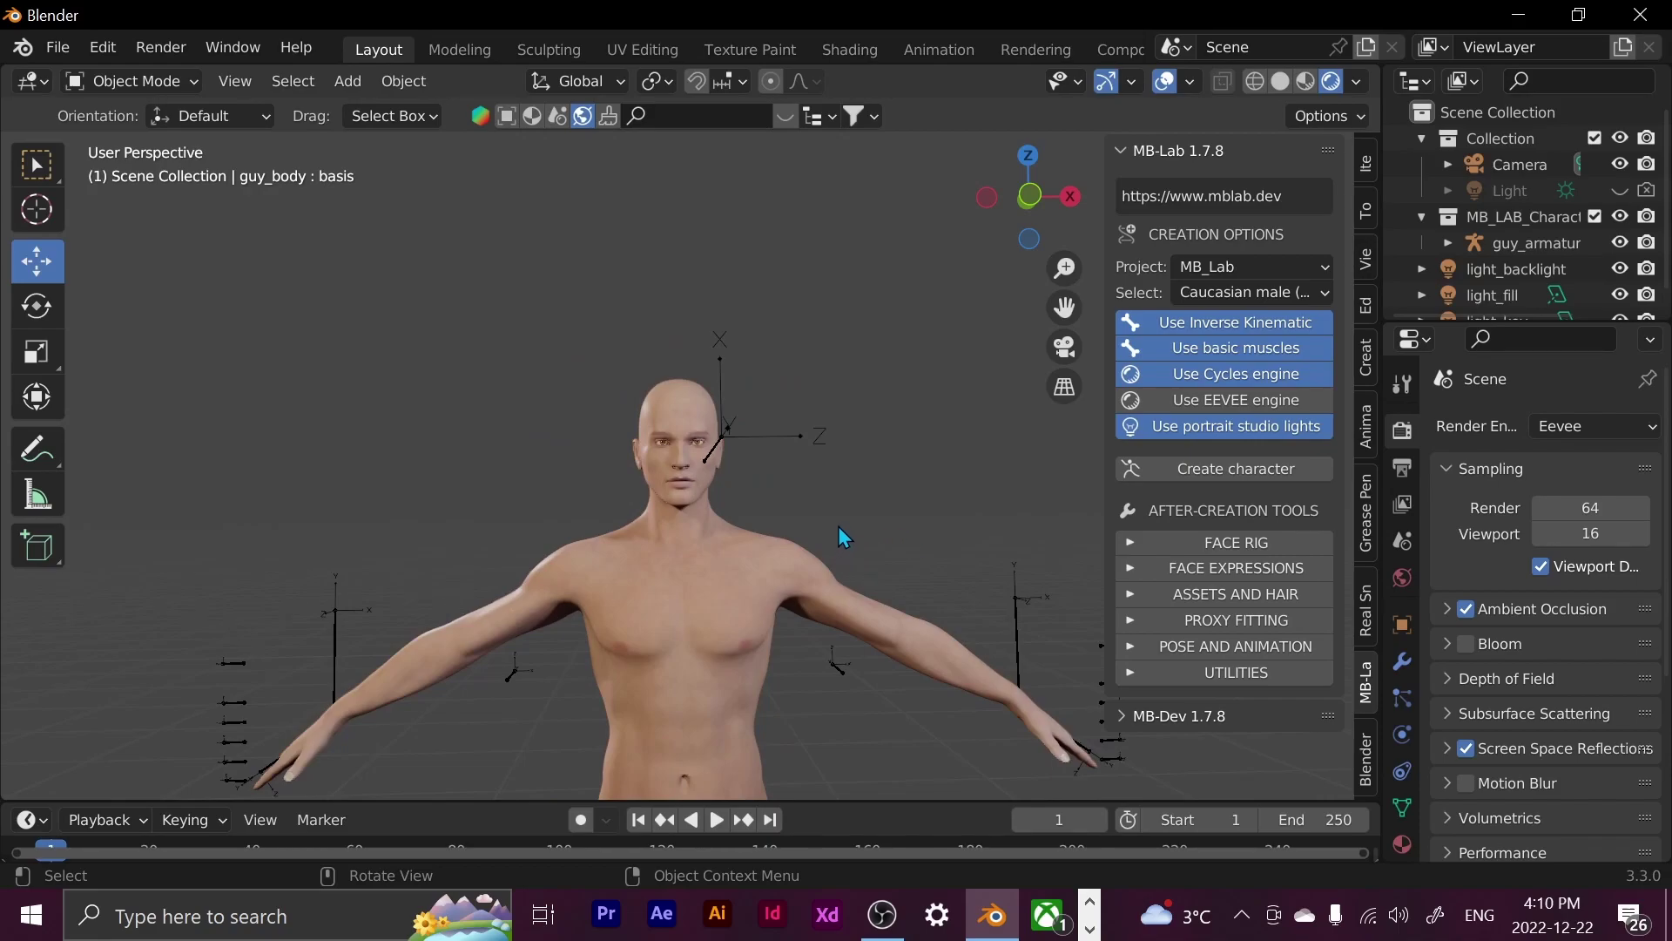
# Expand MB-Lab's FACE RIG tools and select the character's body for the rig
pyautogui.click(1268, 545)
pyautogui.click(689, 455)
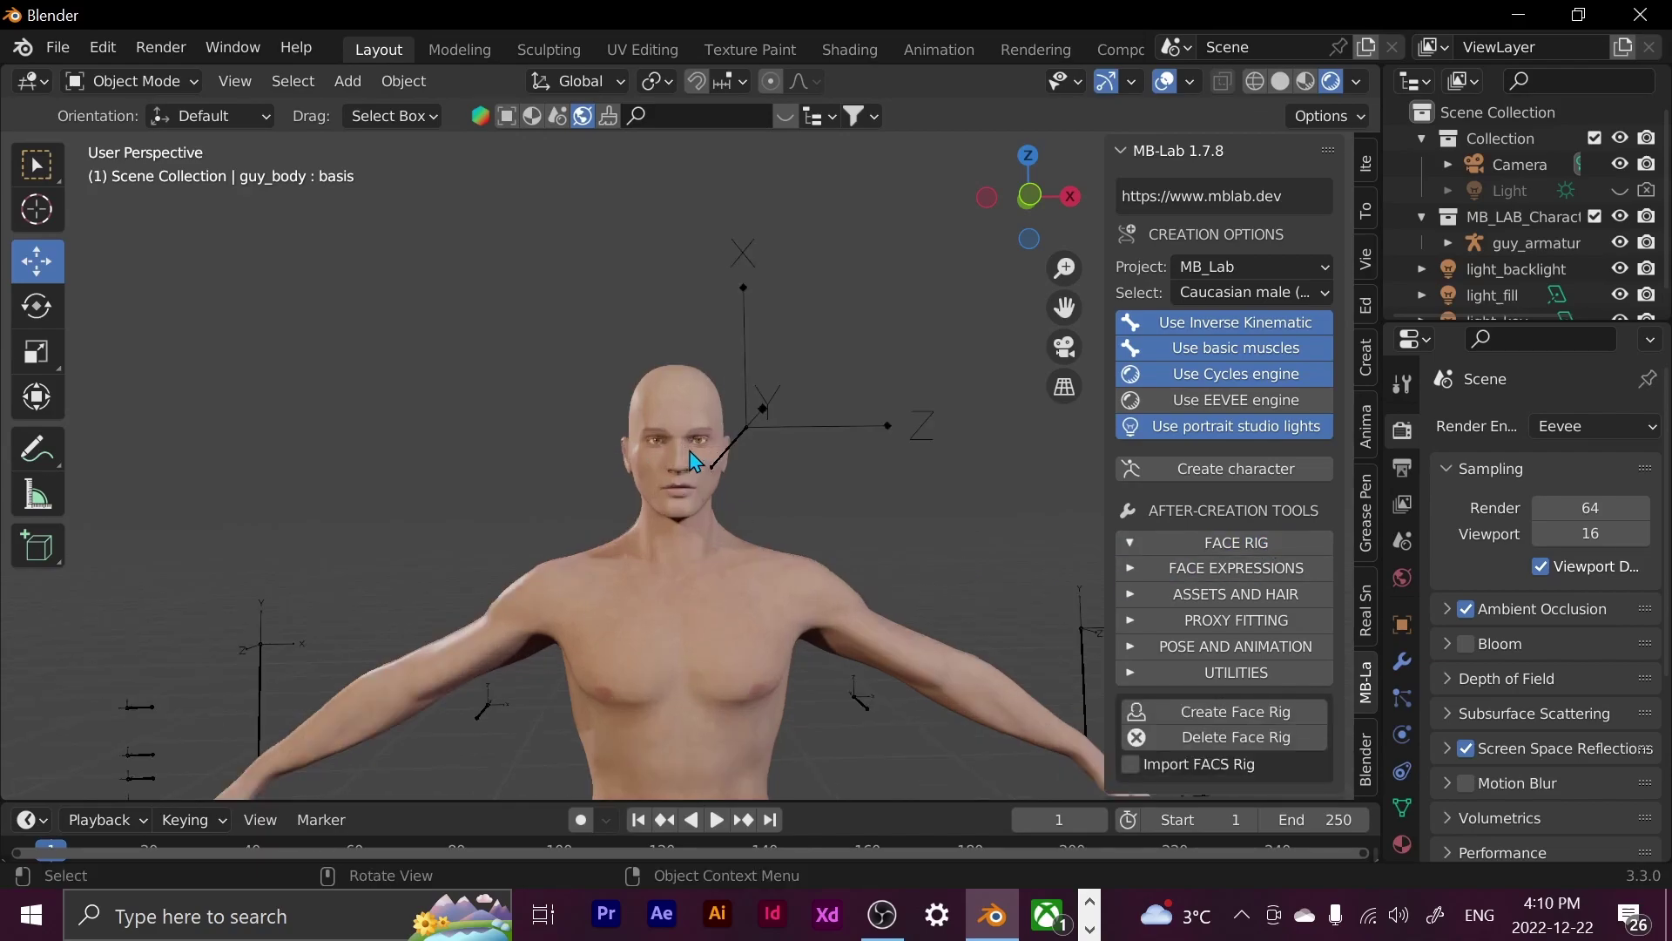
pyautogui.scroll(5, 735, 343)
pyautogui.scroll(3, 808, 406)
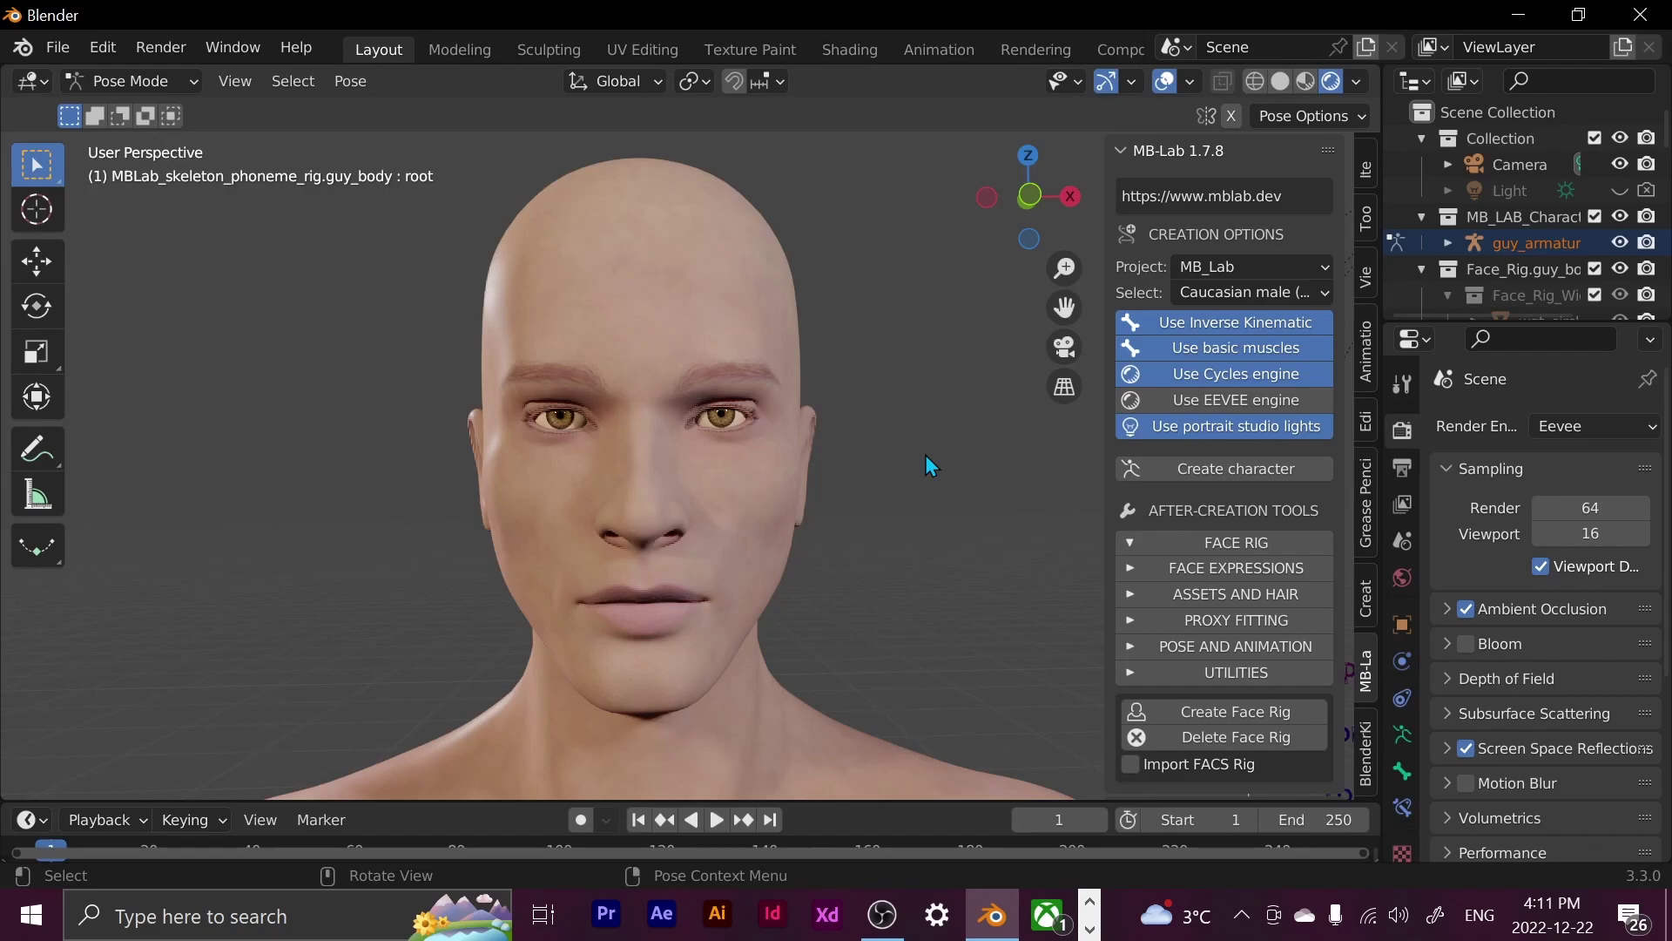
# Select the E phoneme control and rotate it to open the jaw
pyautogui.scroll(-5, 925, 455)
pyautogui.keyDown('shift'); pyautogui.moveTo(980, 436); pyautogui.dragTo(768, 432, button='middle'); pyautogui.keyUp('shift')
pyautogui.scroll(4, 746, 402)
pyautogui.scroll(3, 746, 403)
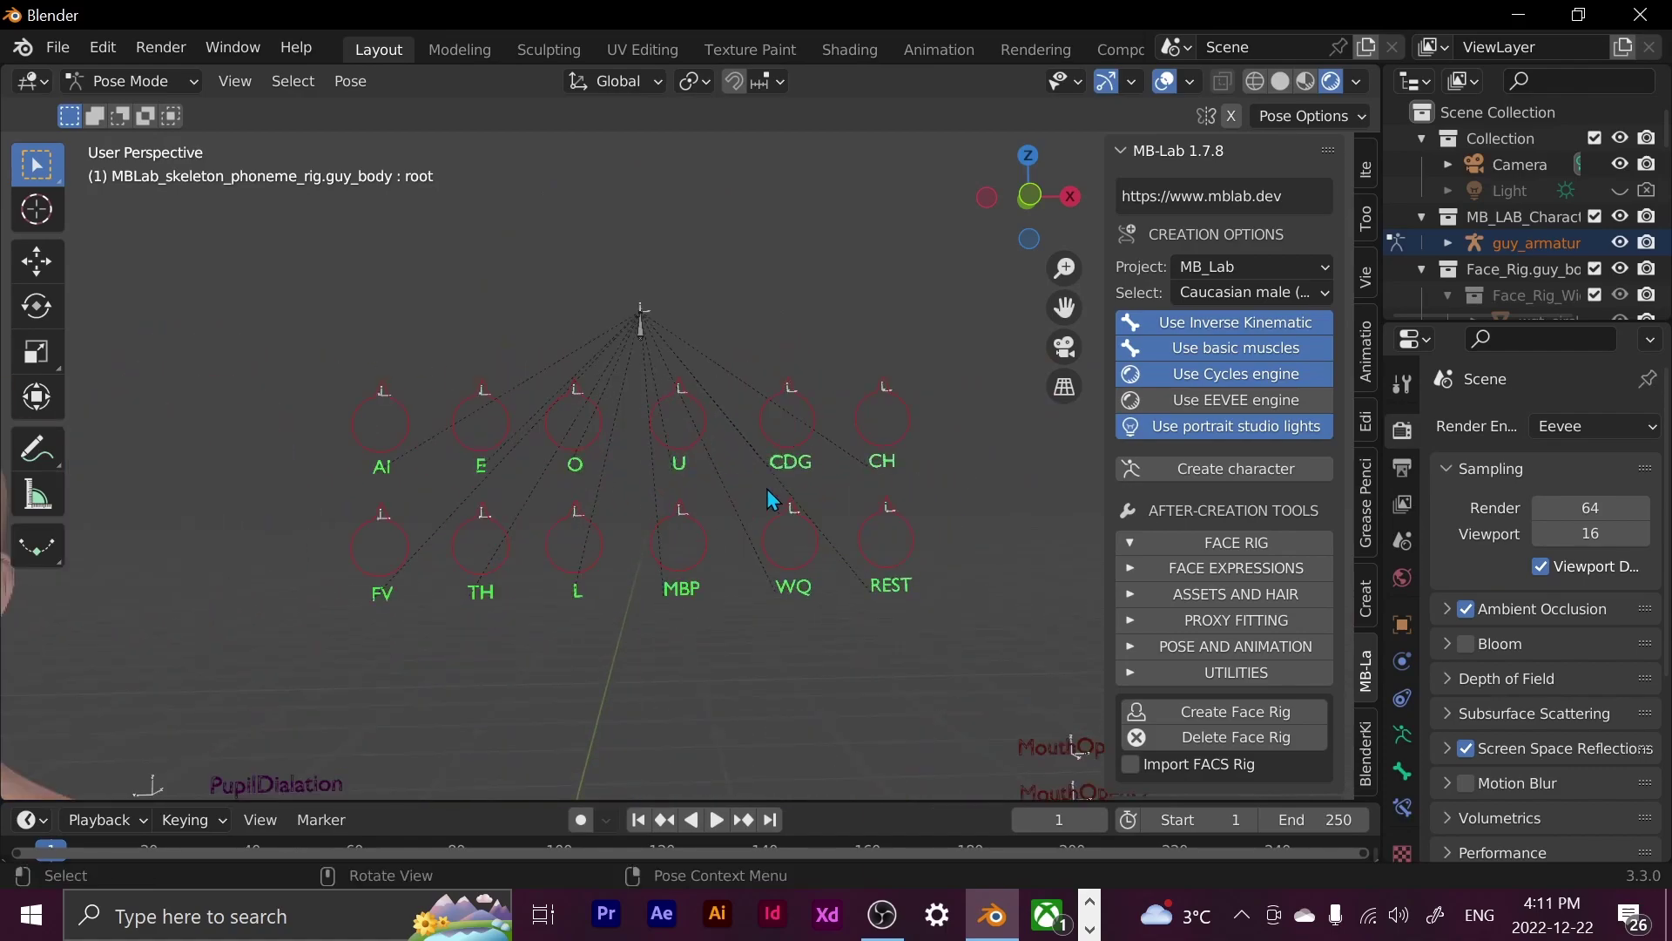
pyautogui.click(645, 381)
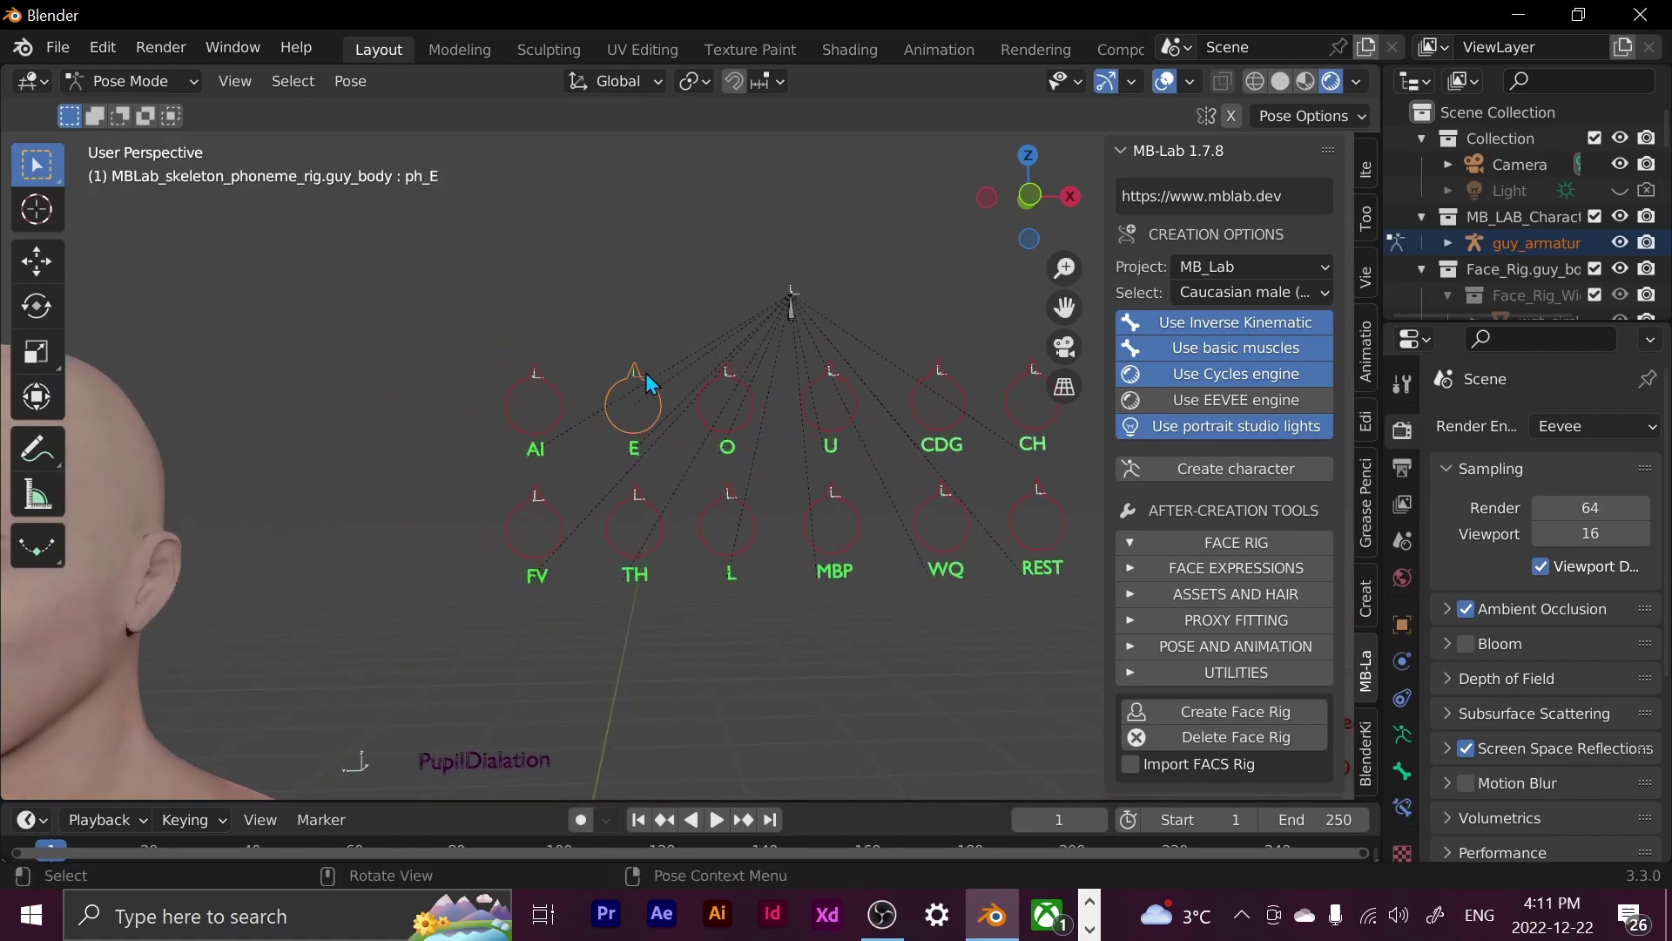
pyautogui.scroll(-4, 504, 352)
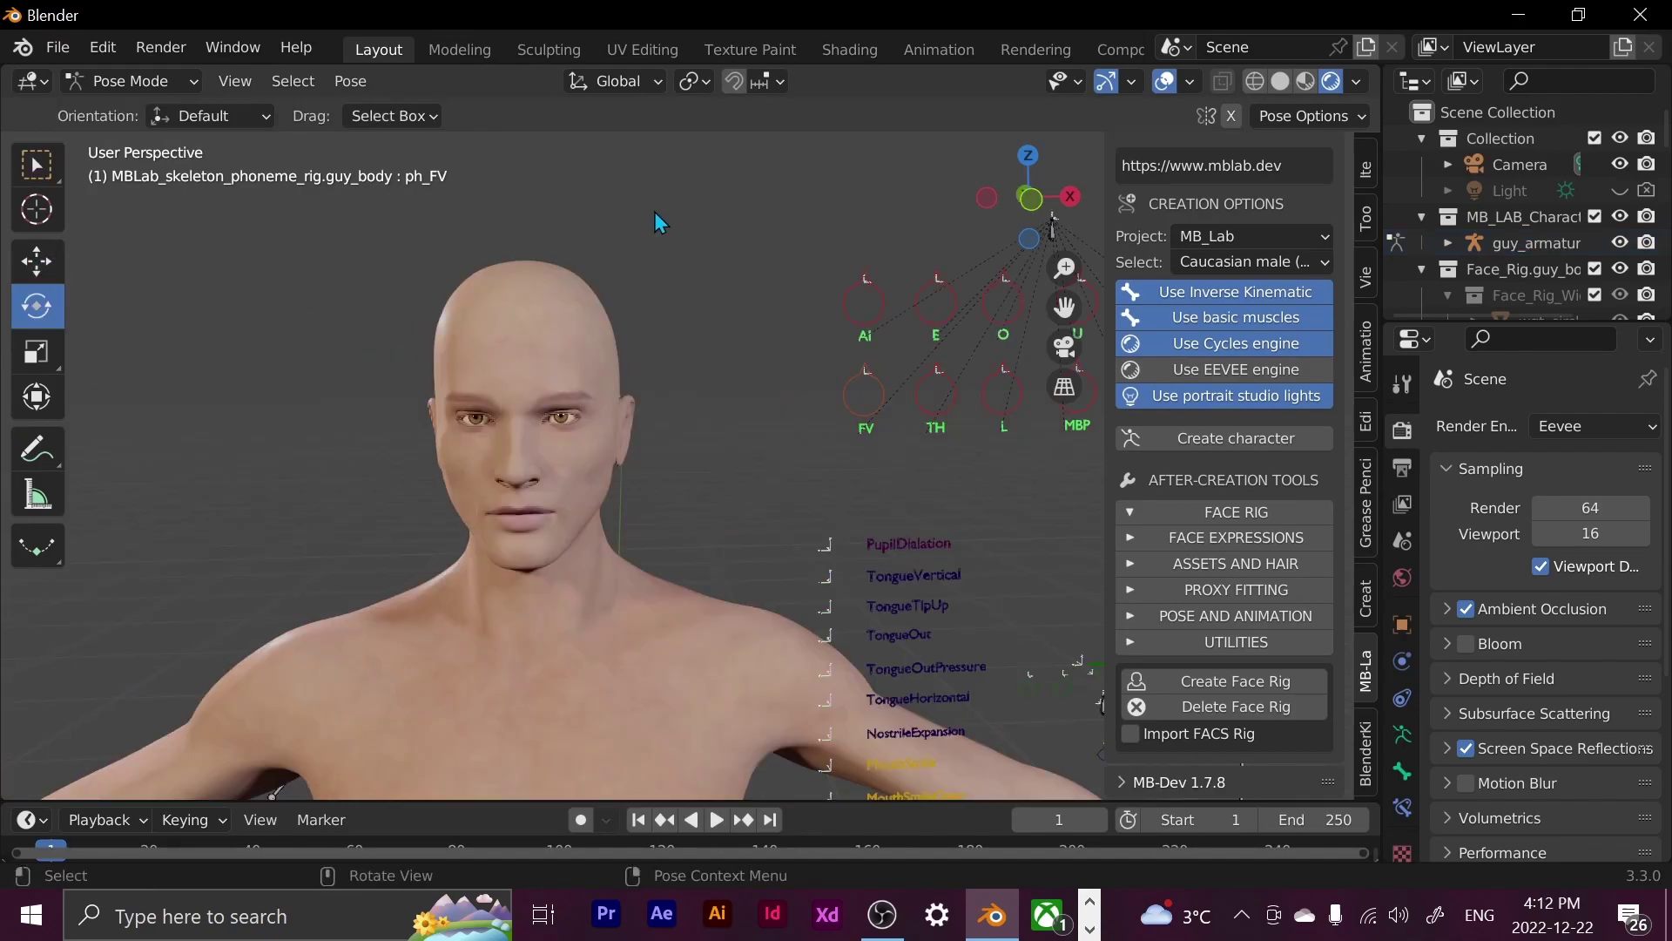
pyautogui.moveTo(680, 232); pyautogui.dragTo(907, 256)
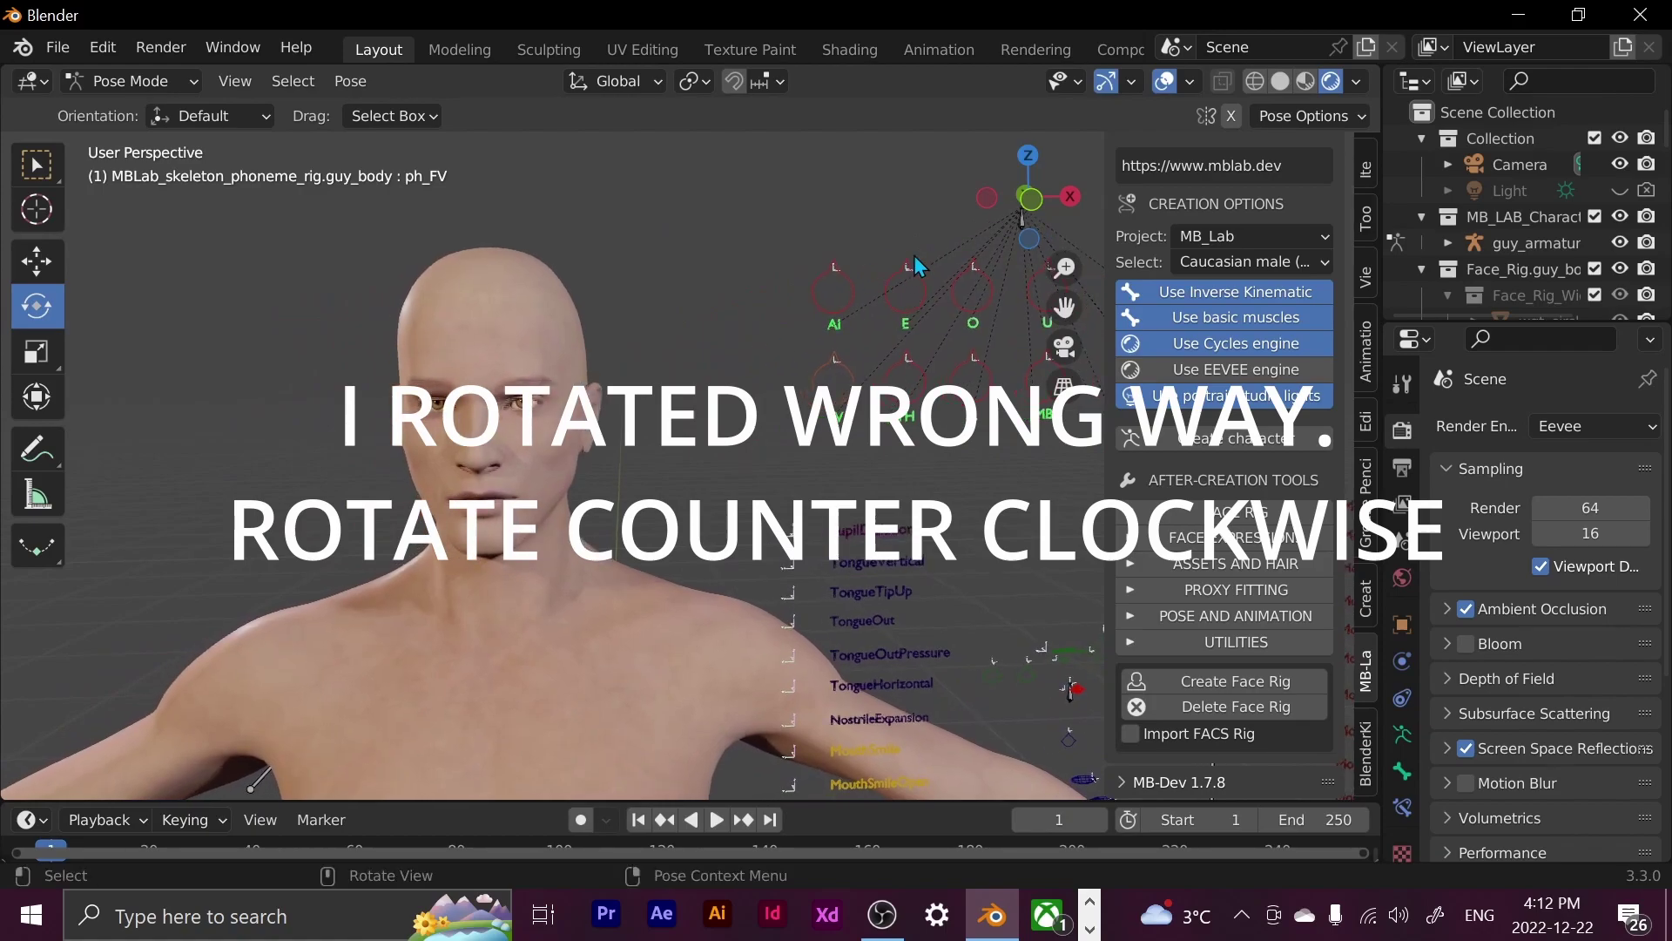
pyautogui.click(913, 254)
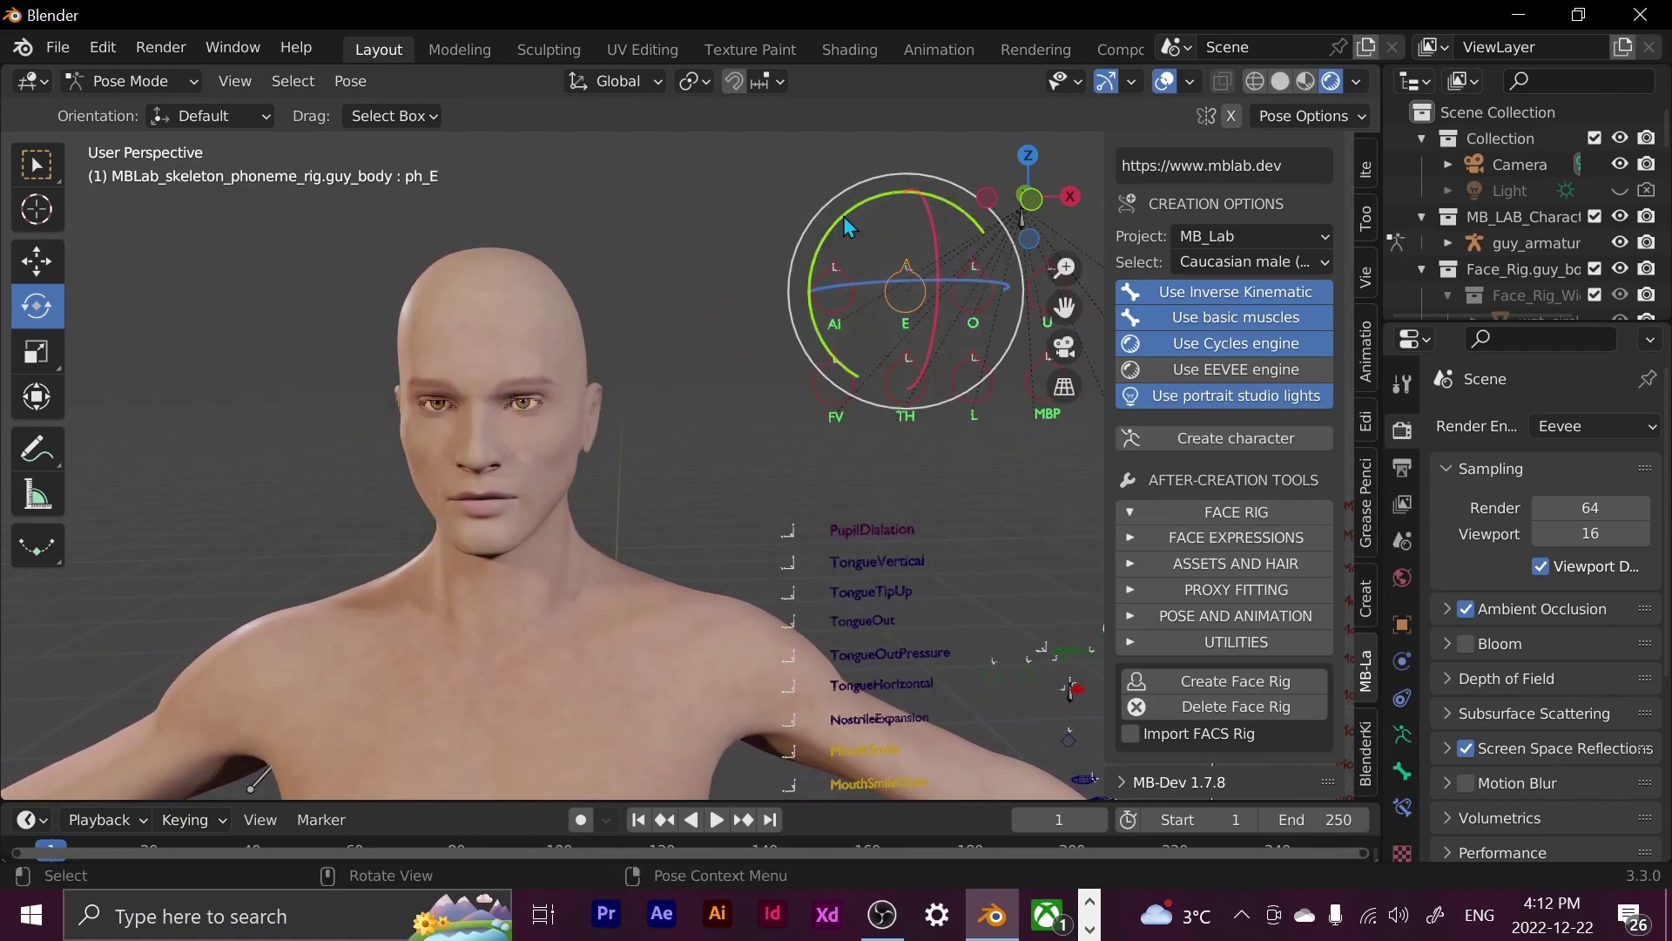
pyautogui.moveTo(843, 216); pyautogui.dragTo(954, 322)
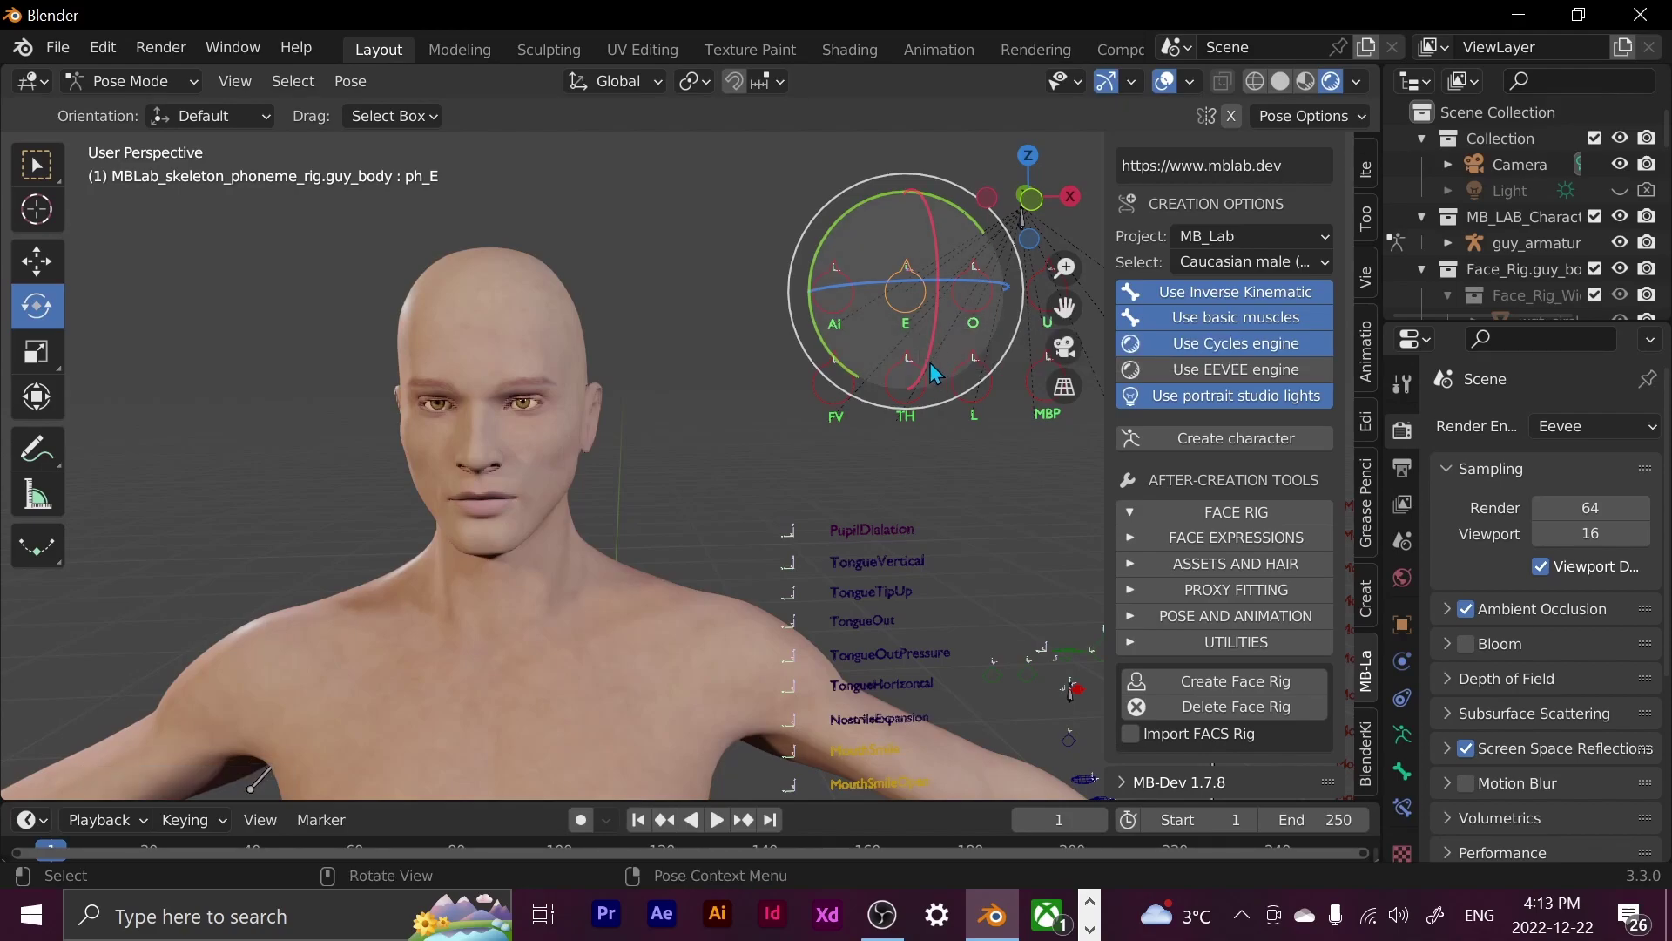
# Rotate the FV phoneme control to test its mouth shape
pyautogui.click(841, 359)
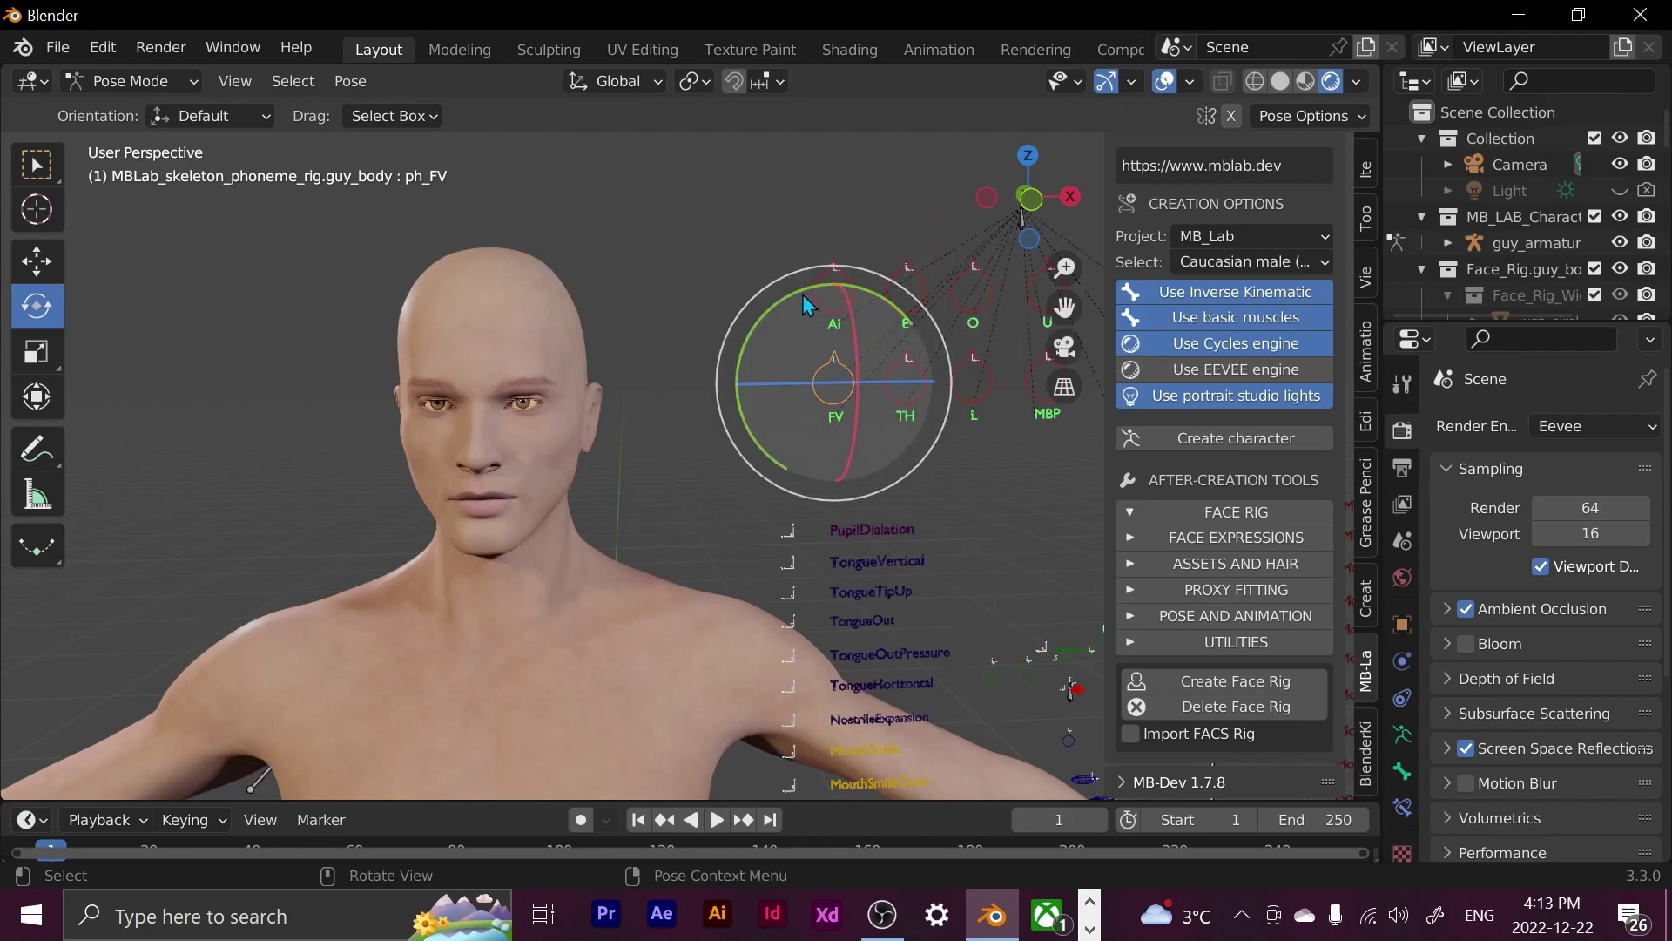
pyautogui.moveTo(802, 294); pyautogui.dragTo(819, 428)
pyautogui.scroll(-5, 951, 430)
pyautogui.scroll(3, 951, 430)
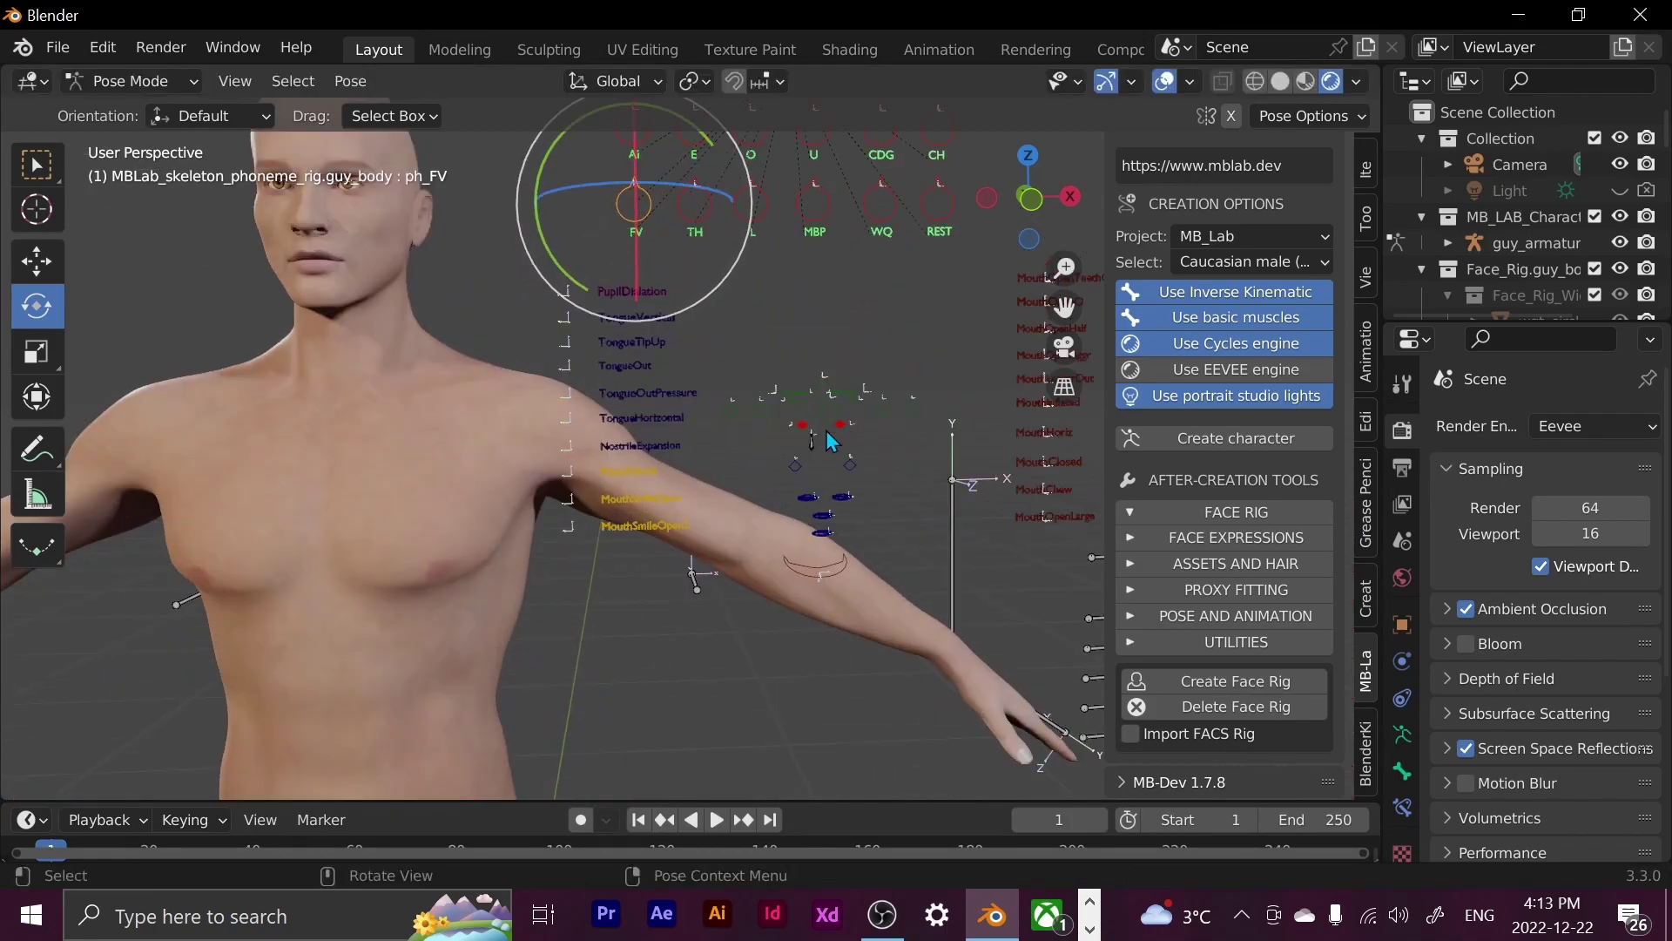
# Rotate the mouthOpen expression control from a three-quarter view
pyautogui.click(838, 584)
pyautogui.moveTo(838, 583); pyautogui.dragTo(843, 451, button='middle')
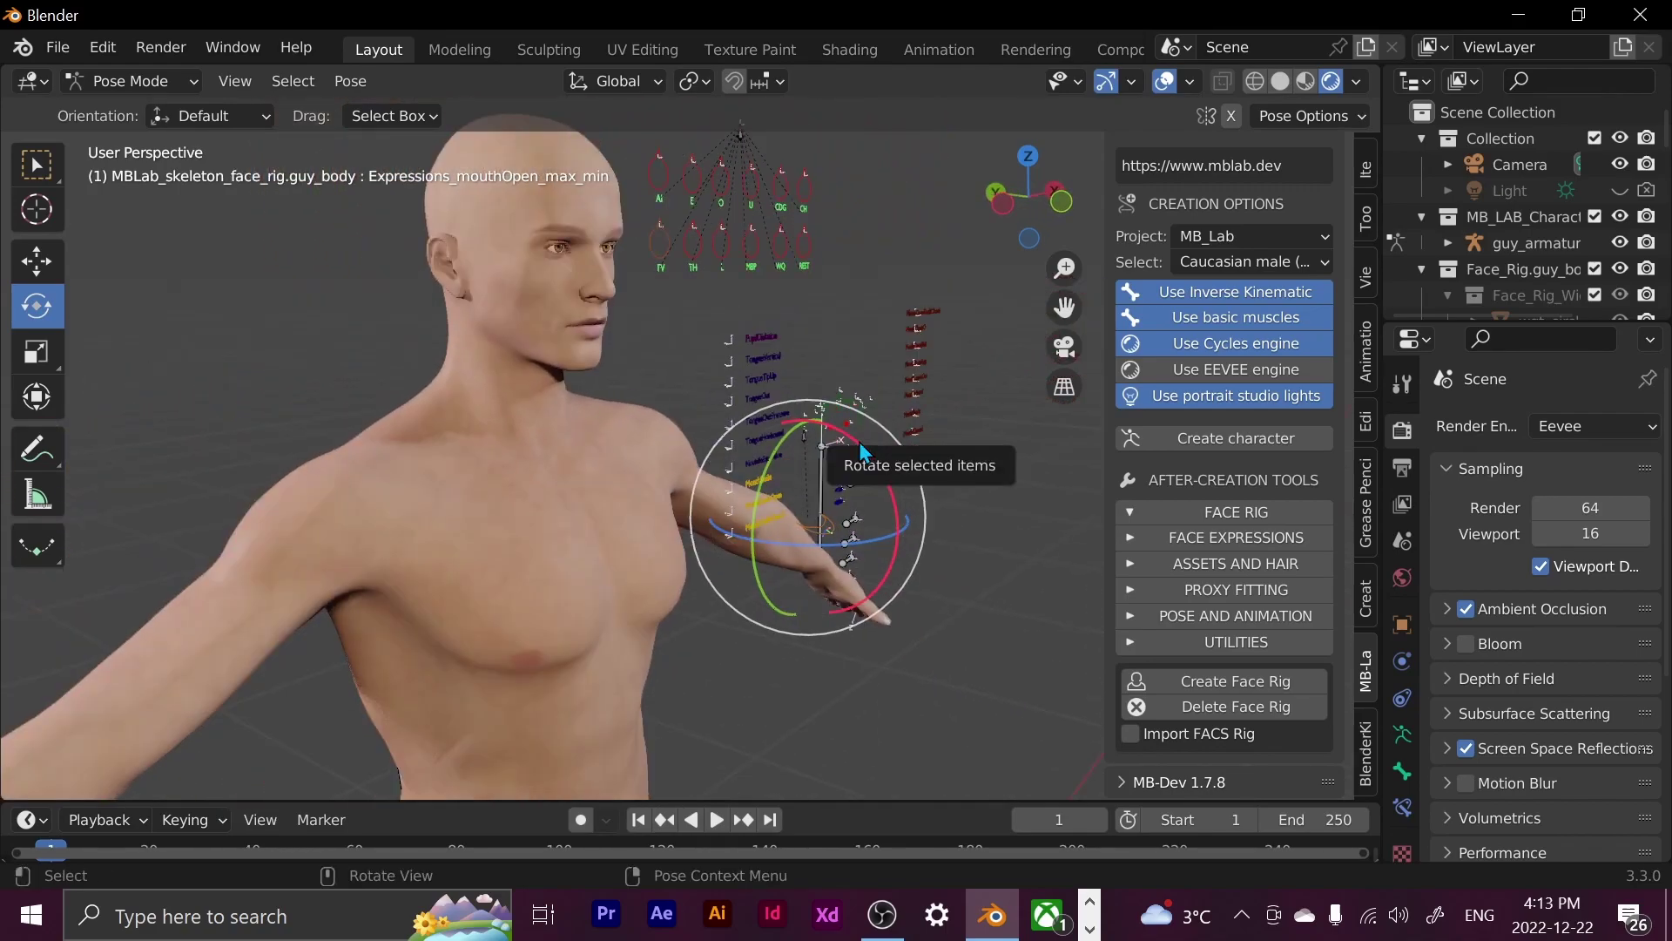
pyautogui.moveTo(842, 451); pyautogui.dragTo(874, 494)
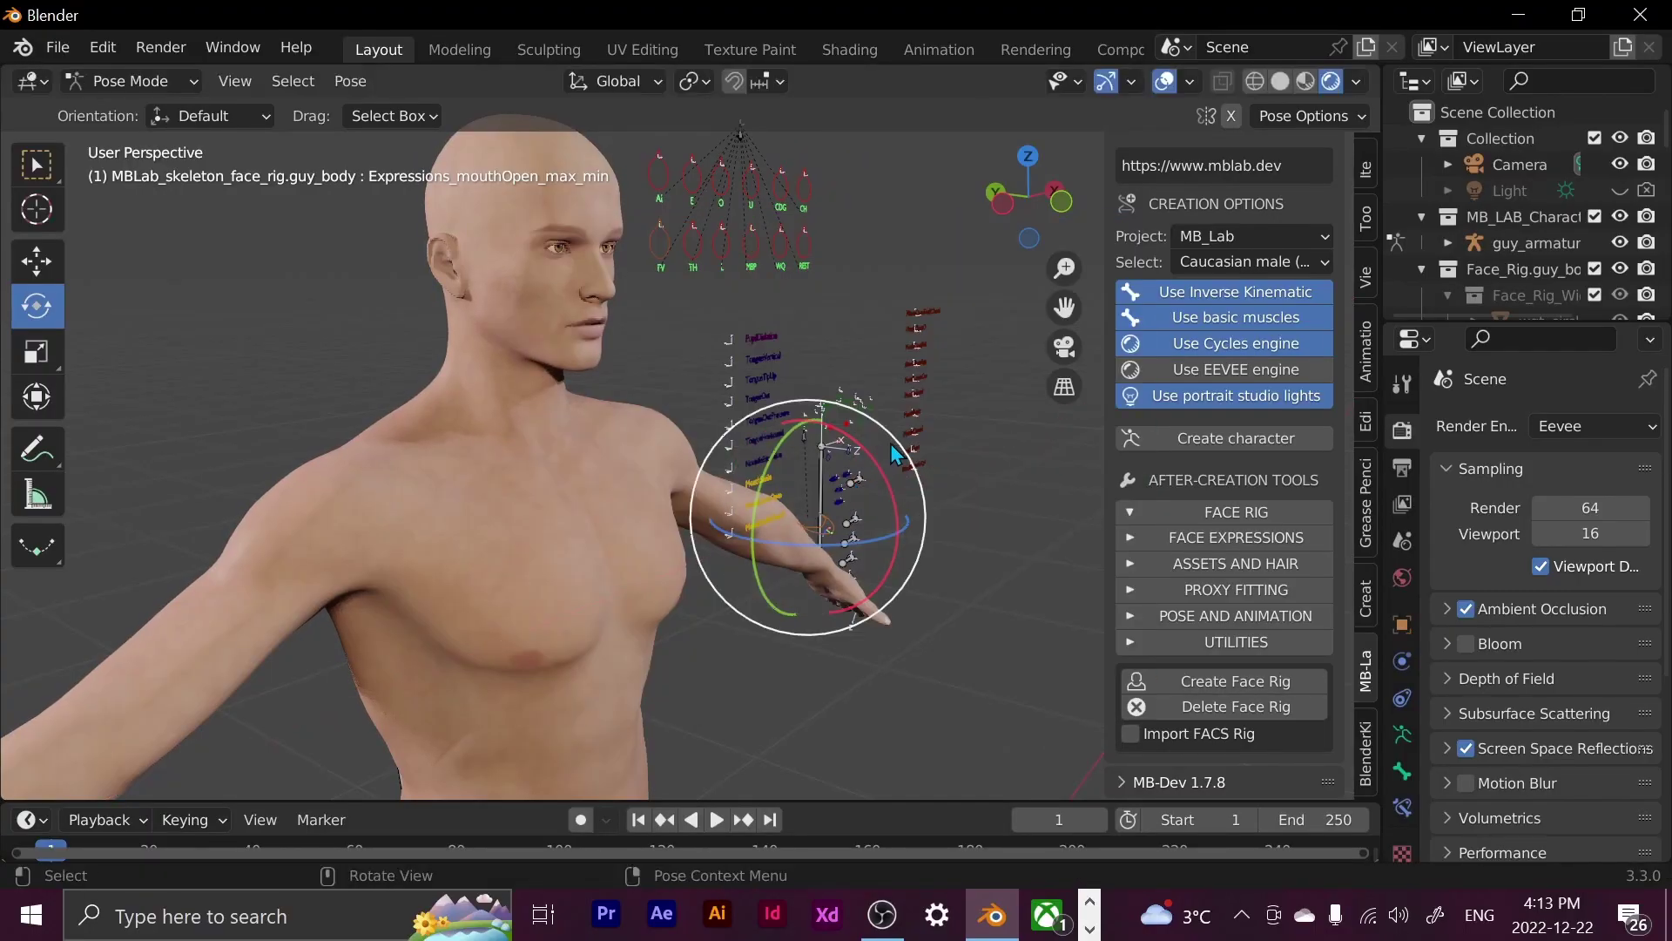
pyautogui.moveTo(890, 443); pyautogui.dragTo(731, 441, button='middle')
pyautogui.scroll(3, 732, 439)
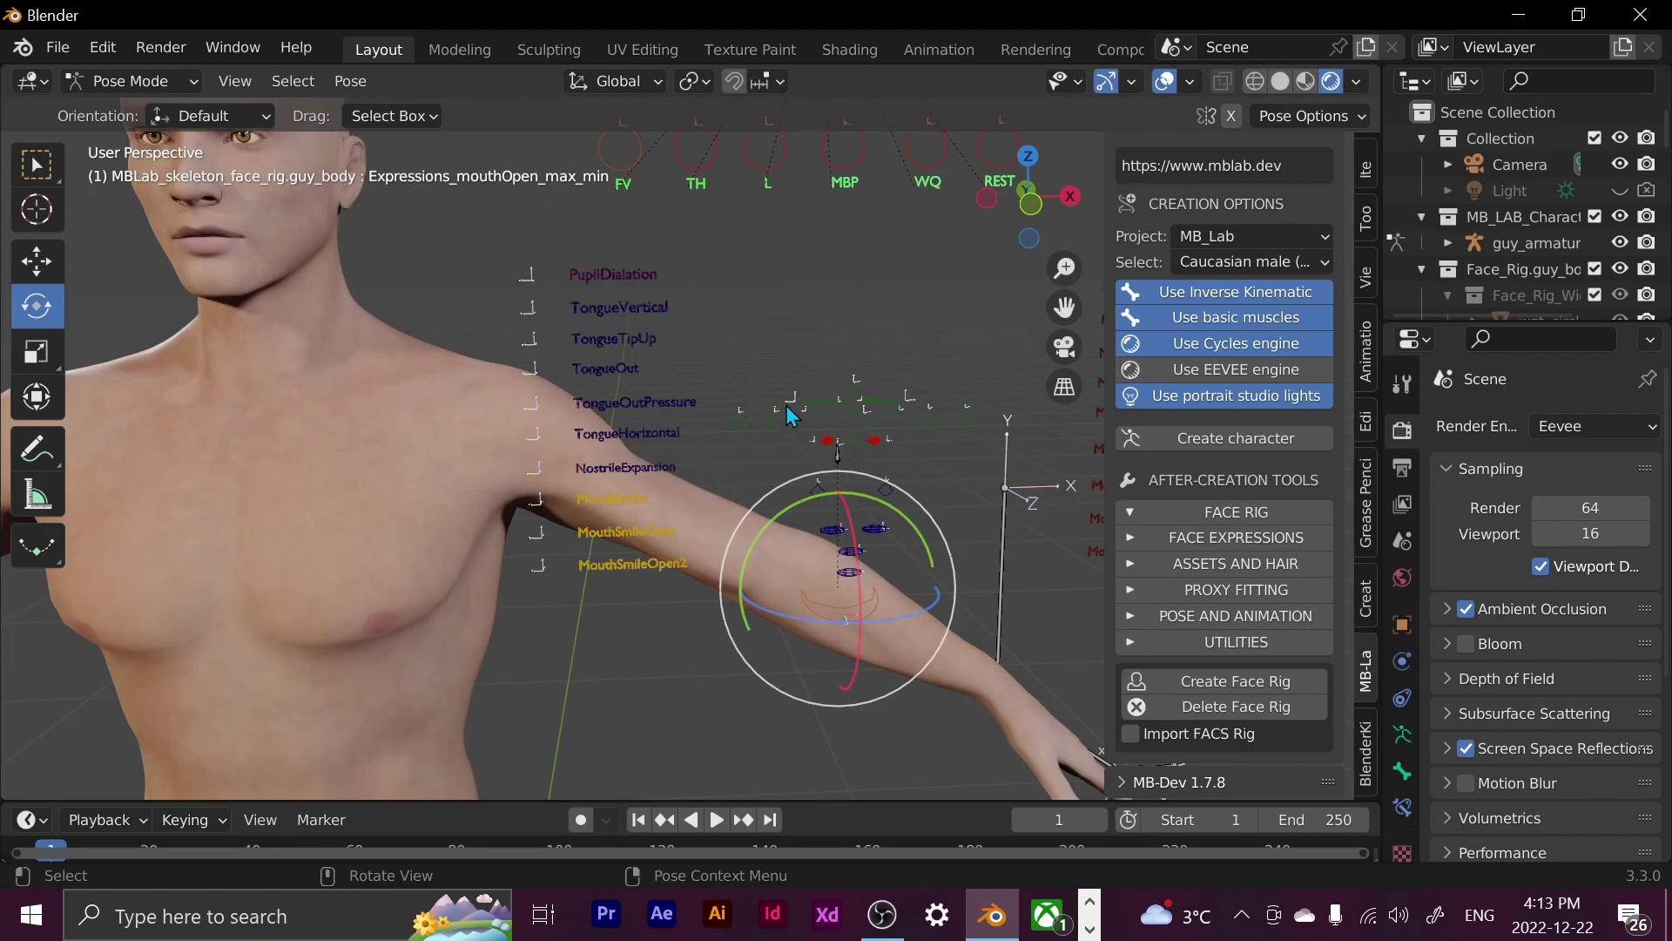
# Select the left eye-closed pressure control and zoom out to the full figure
pyautogui.click(777, 425)
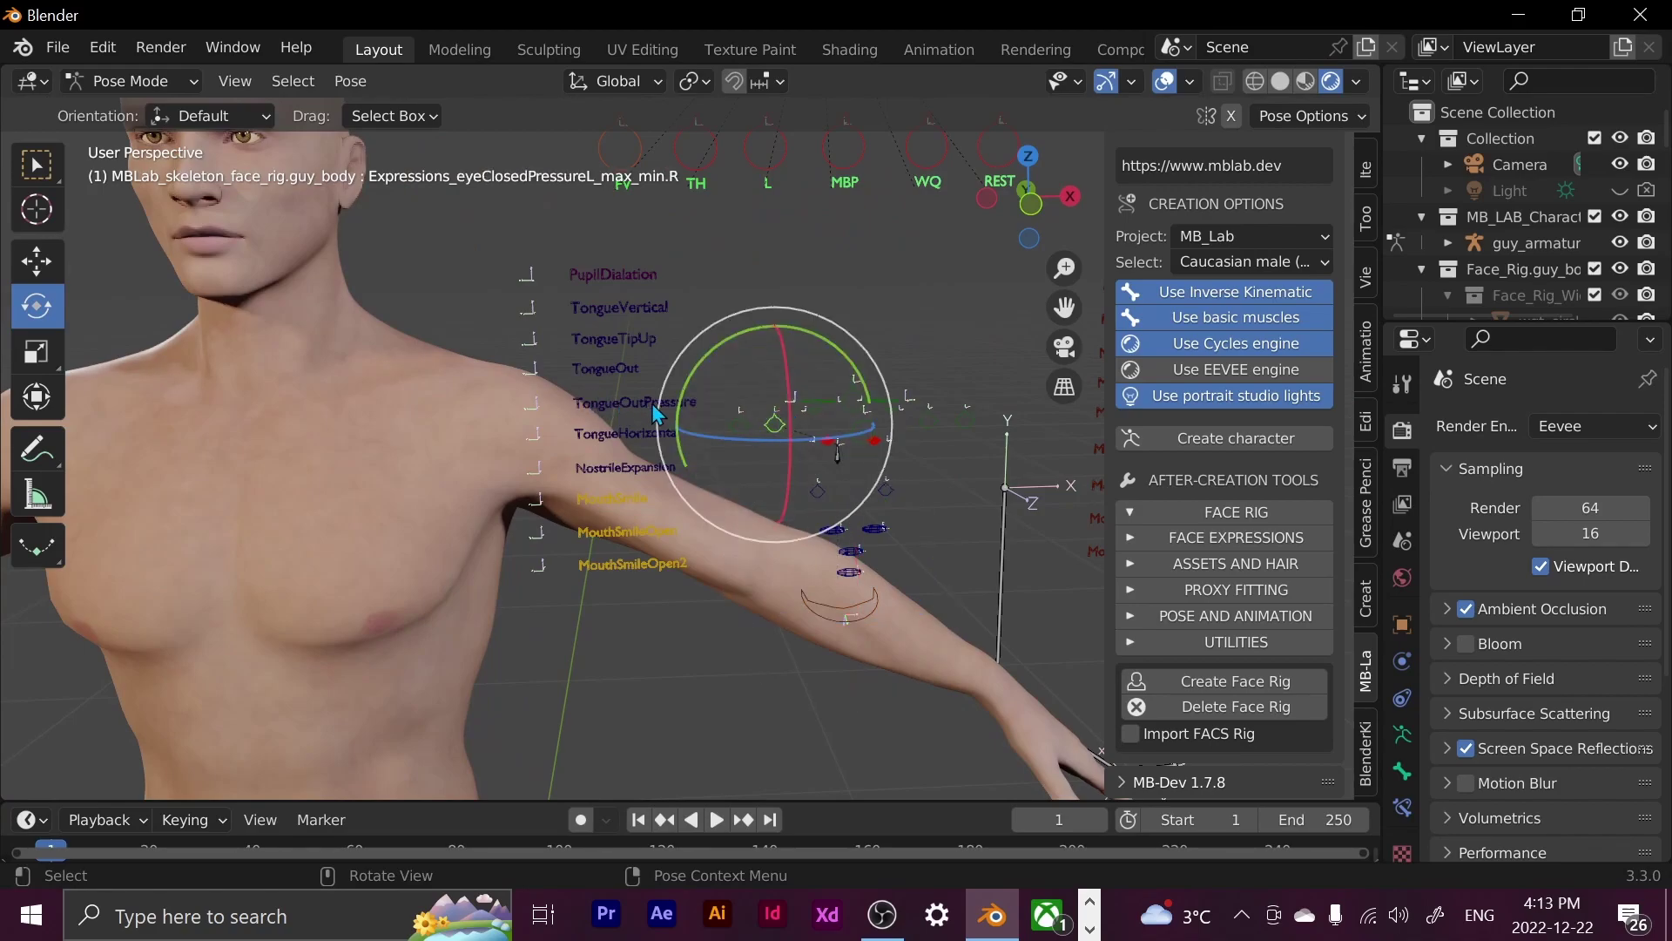
pyautogui.scroll(-4, 666, 448)
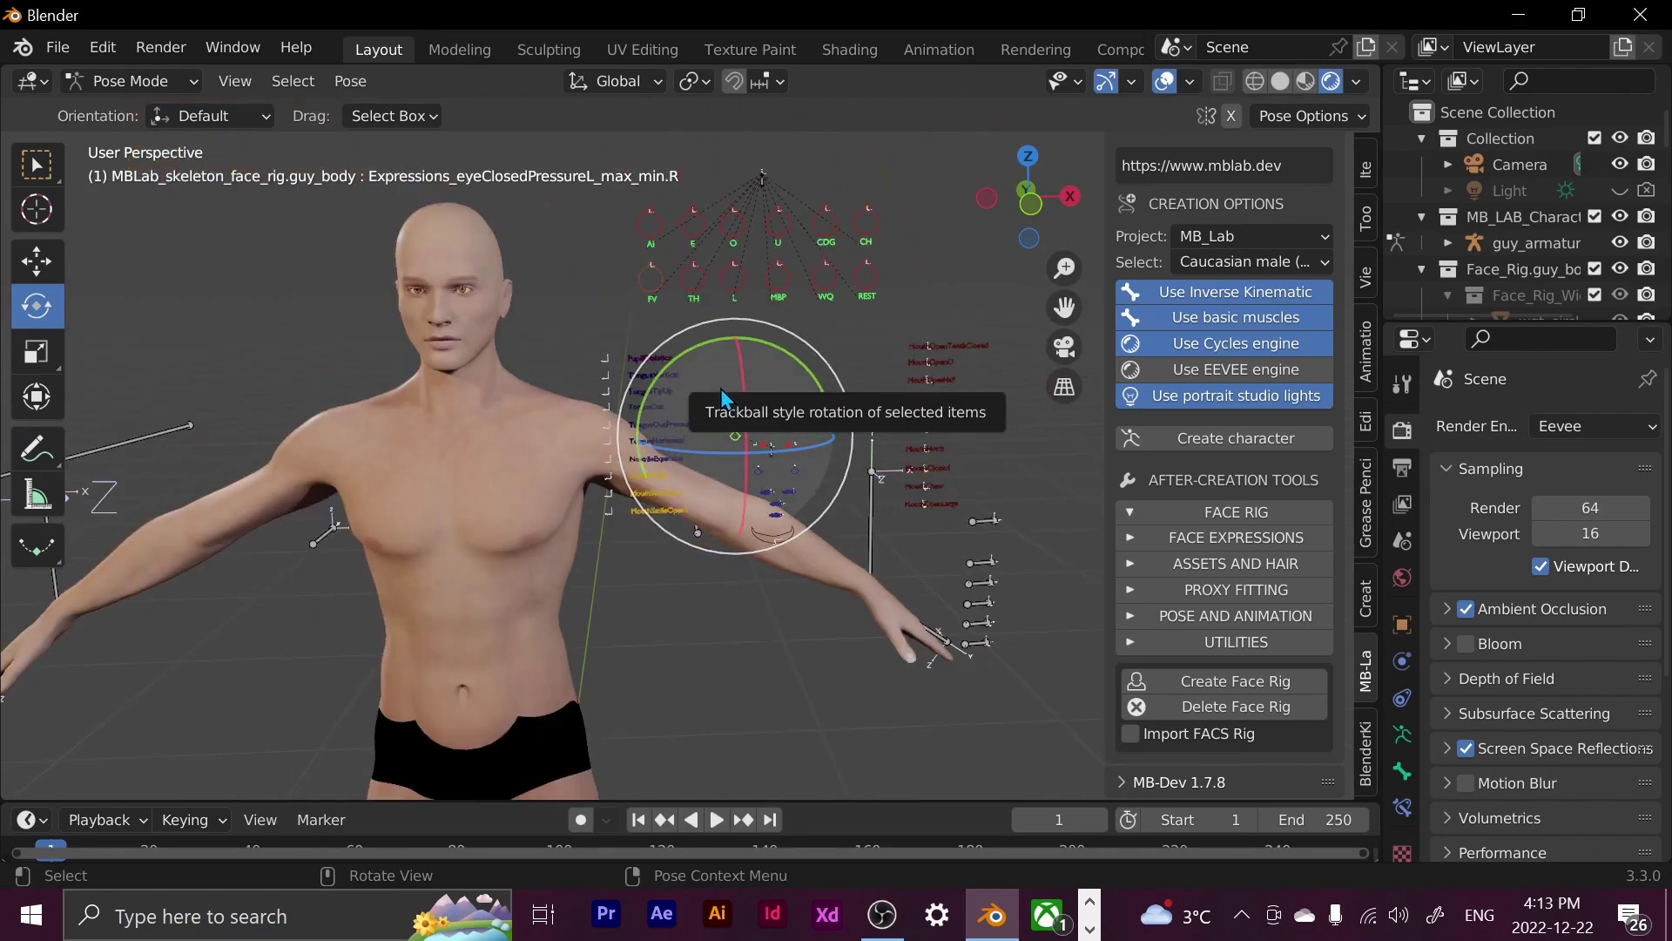
pyautogui.scroll(-3, 704, 516)
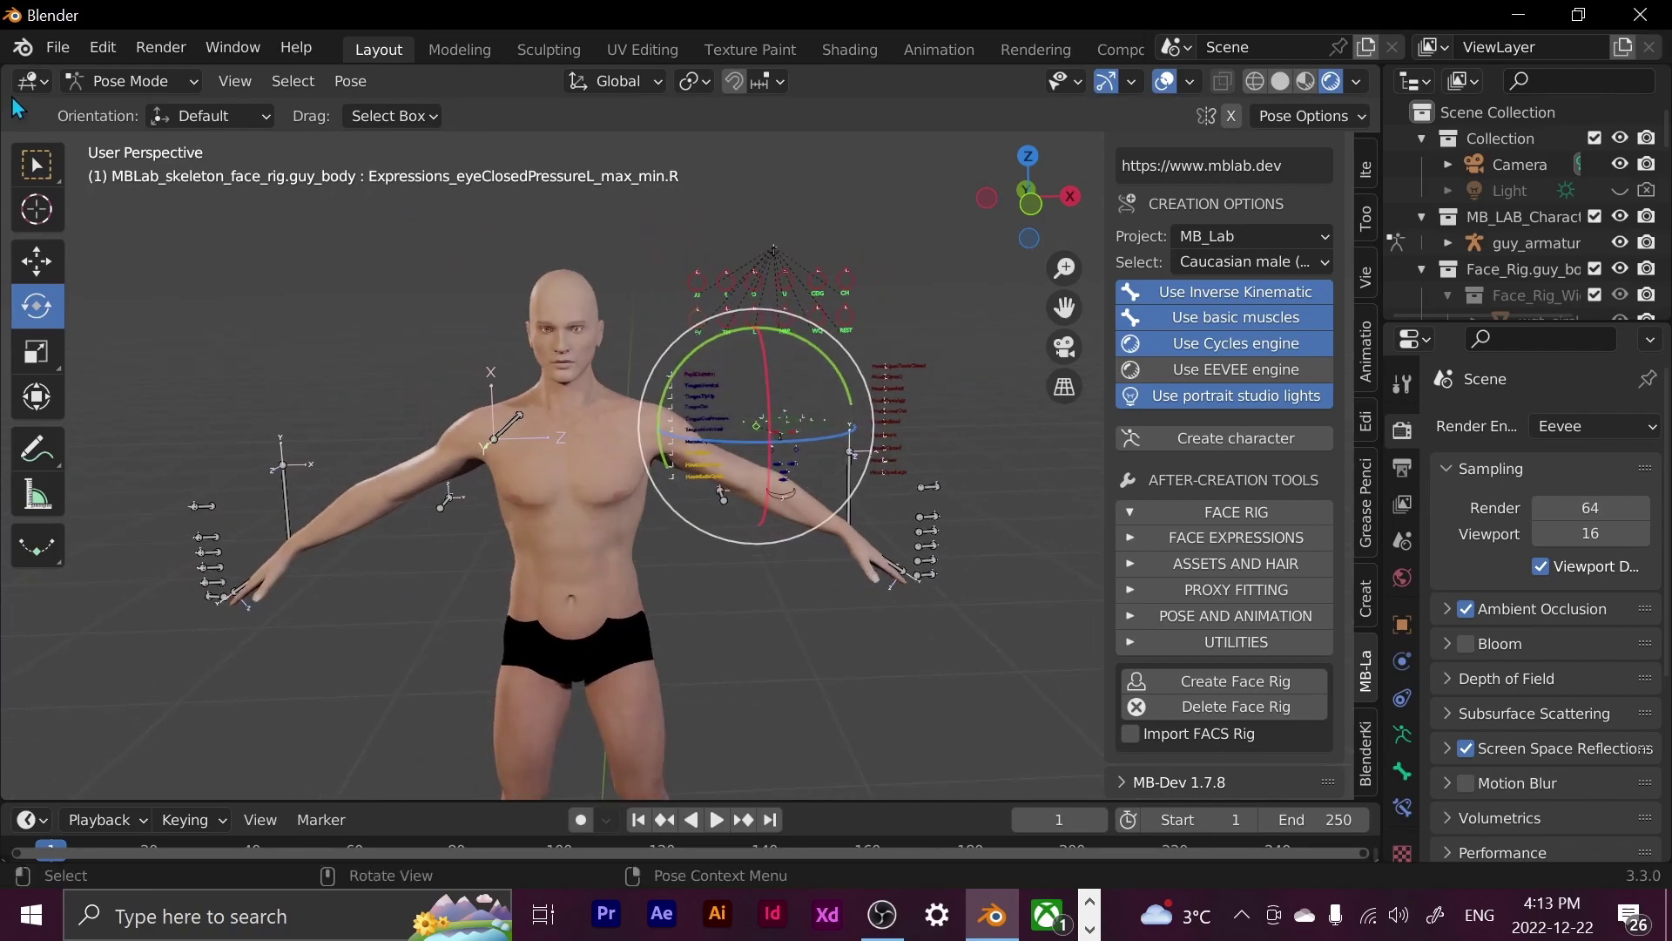
# Raise the left arm with its wrist IK control using the Move tool, then undo
pyautogui.click(37, 260)
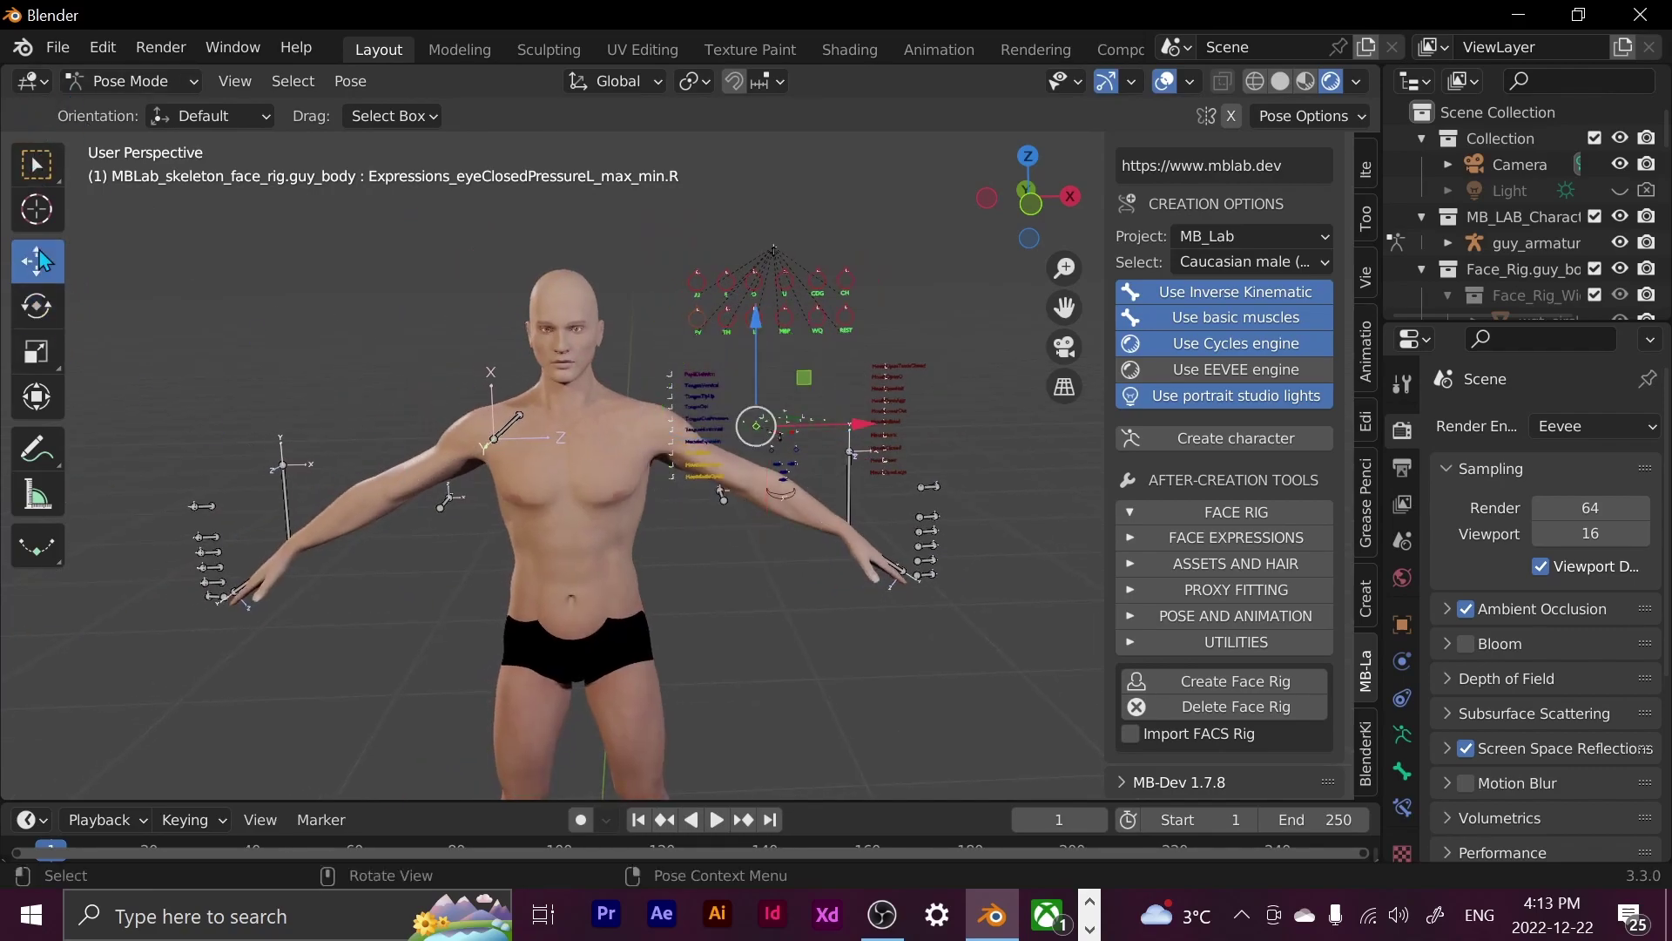
pyautogui.moveTo(585, 436); pyautogui.dragTo(662, 427, button='middle')
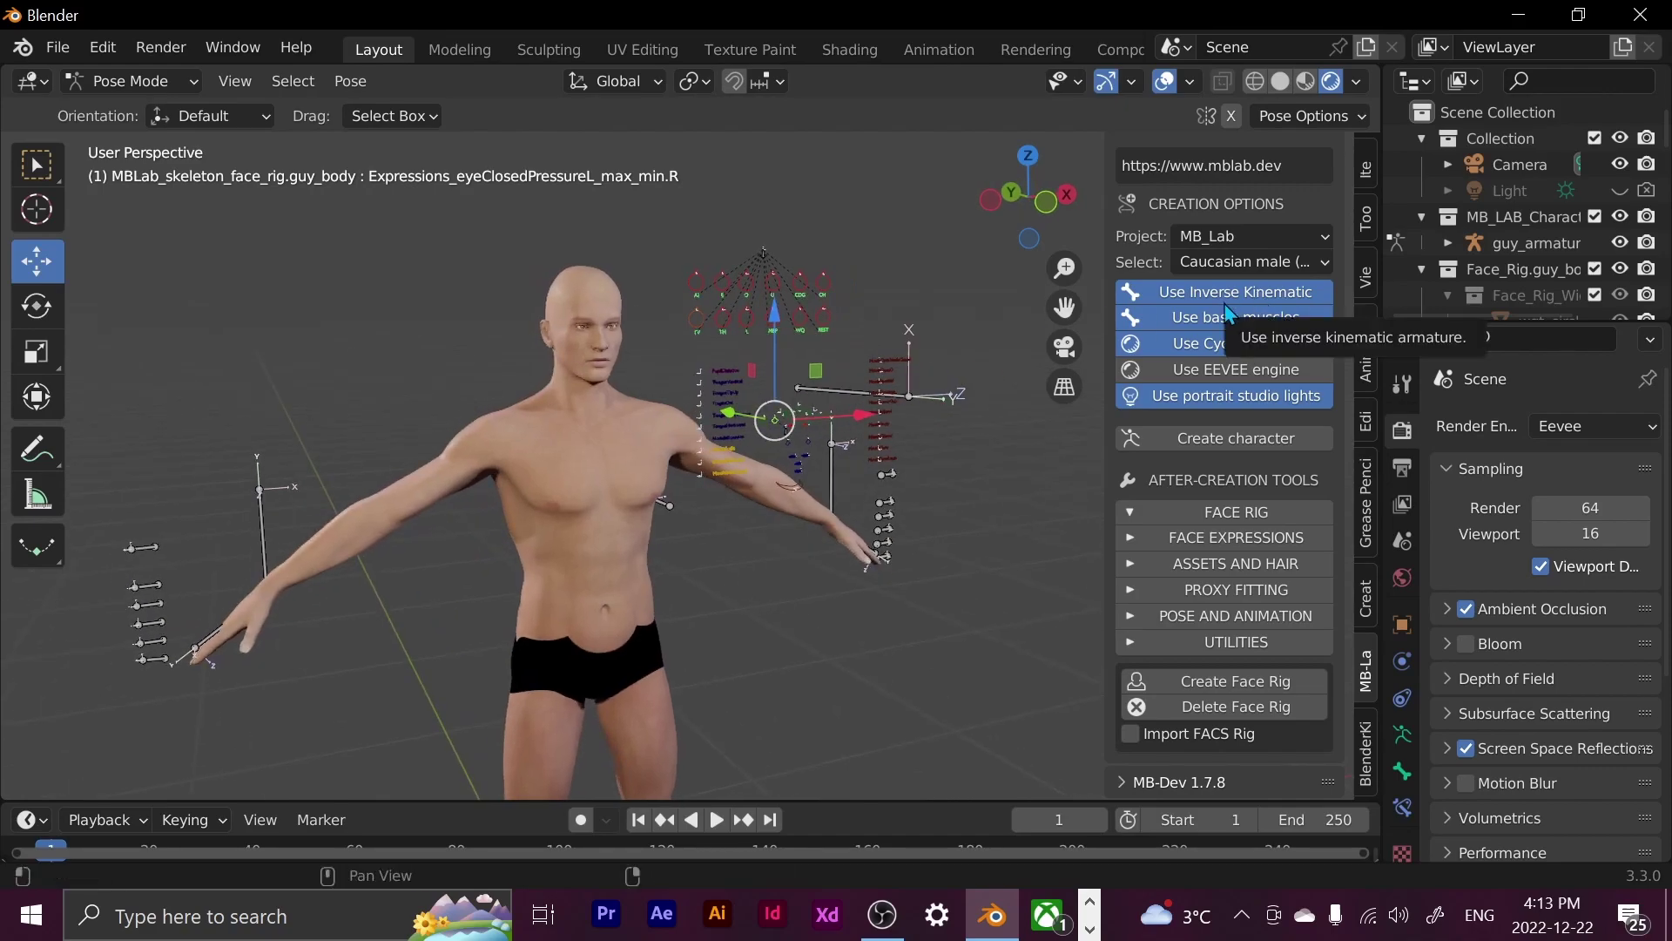
pyautogui.moveTo(832, 533); pyautogui.dragTo(716, 513, button='middle')
pyautogui.click(847, 547)
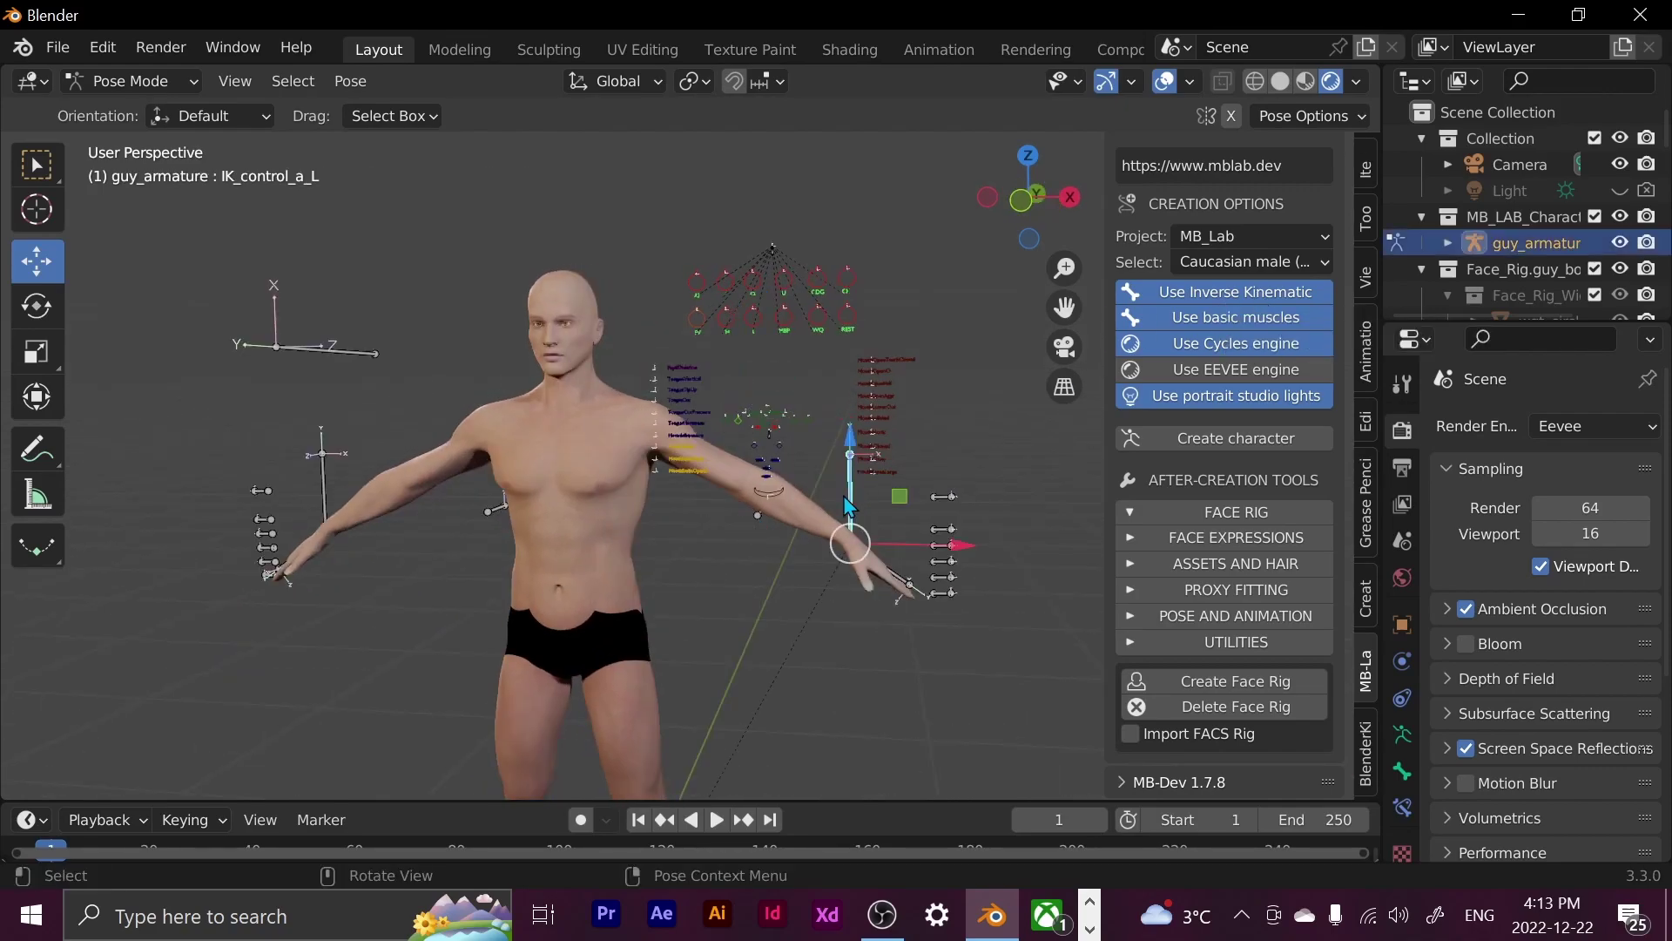
pyautogui.moveTo(846, 547); pyautogui.dragTo(779, 425)
pyautogui.hotkey('ctrl', 'z')
# Toggle skeleton layers to show the IK controls, then grab the head IK control
pyautogui.click(1403, 739)
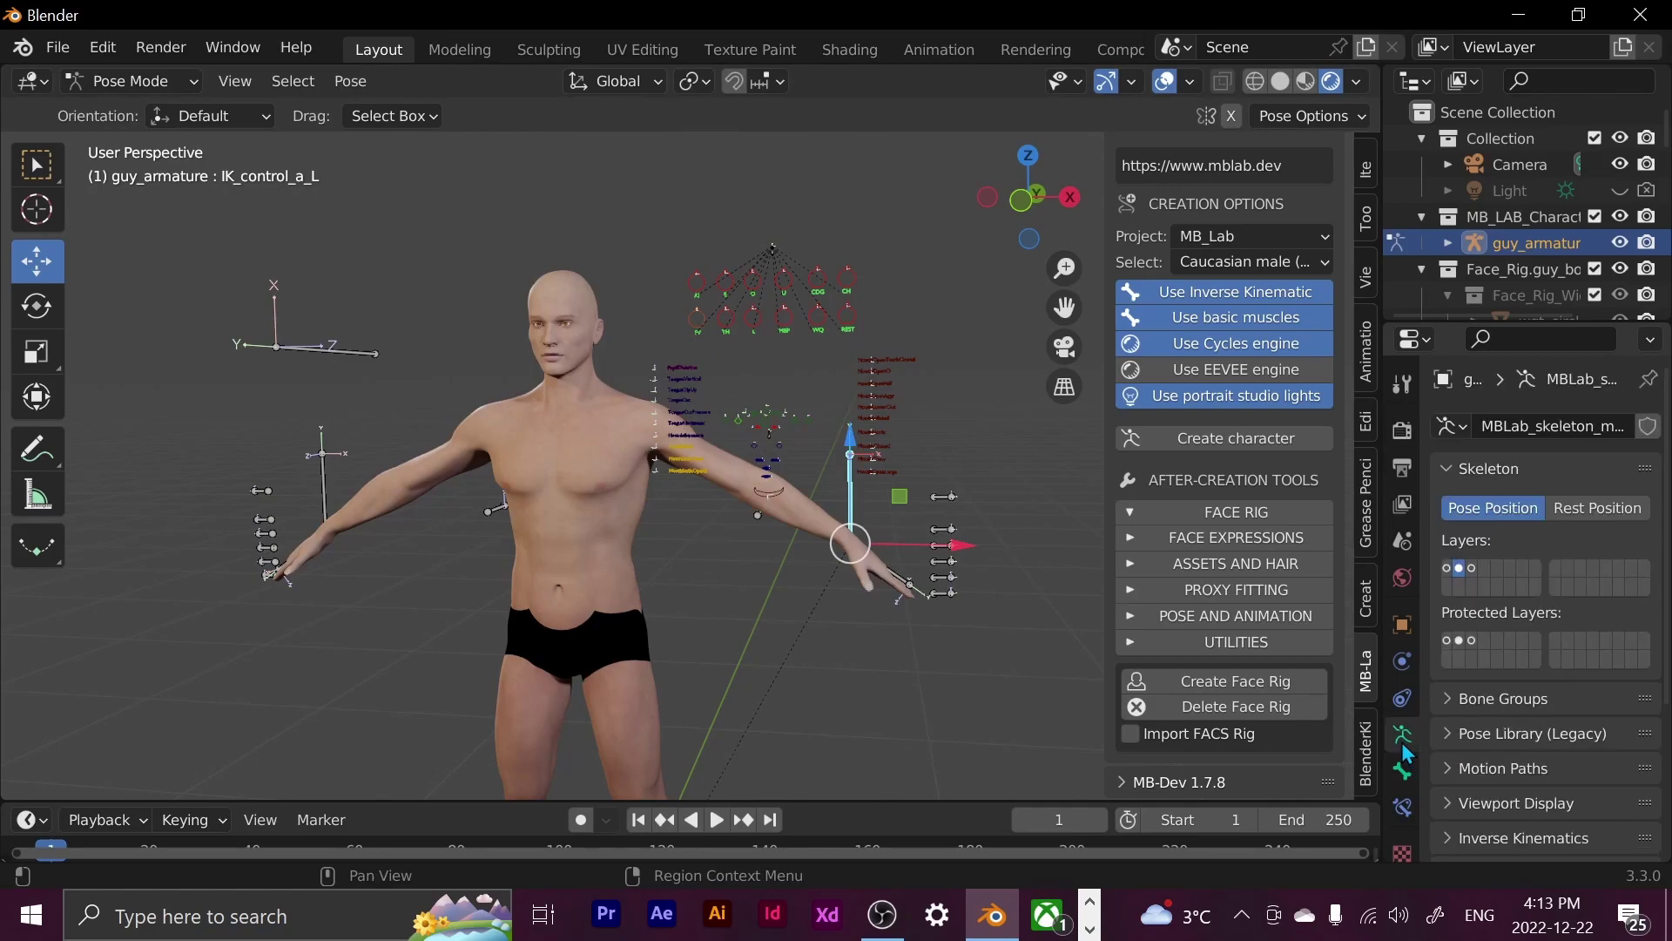
pyautogui.click(1451, 568)
pyautogui.click(1461, 570)
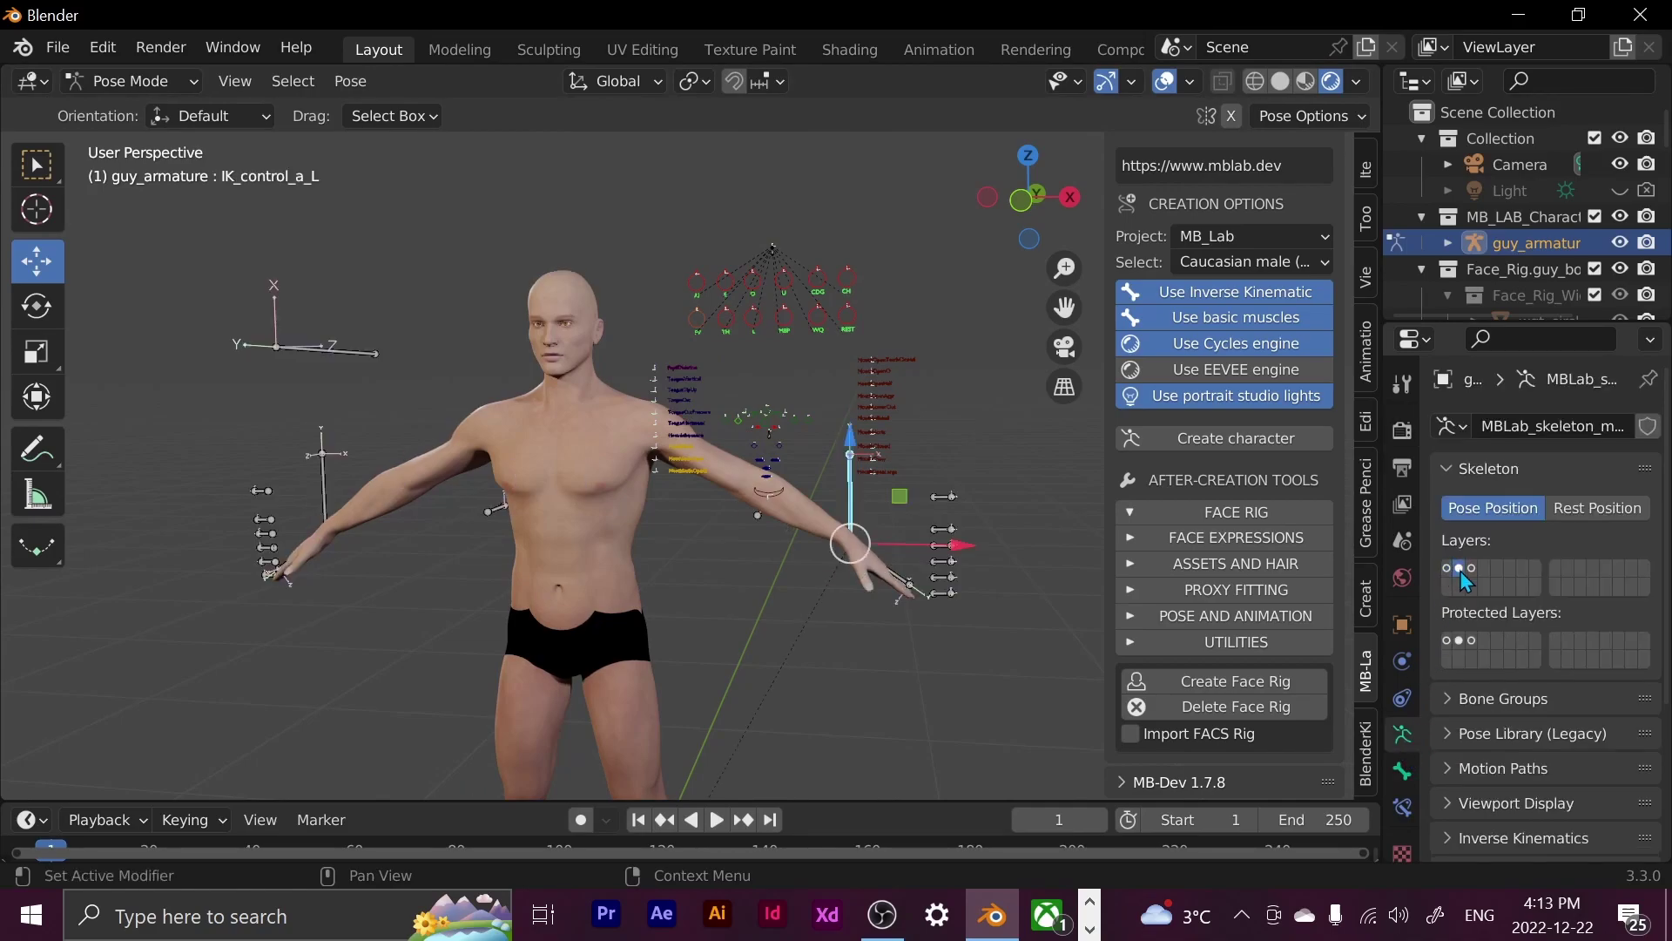
pyautogui.moveTo(810, 492); pyautogui.dragTo(871, 493, button='middle')
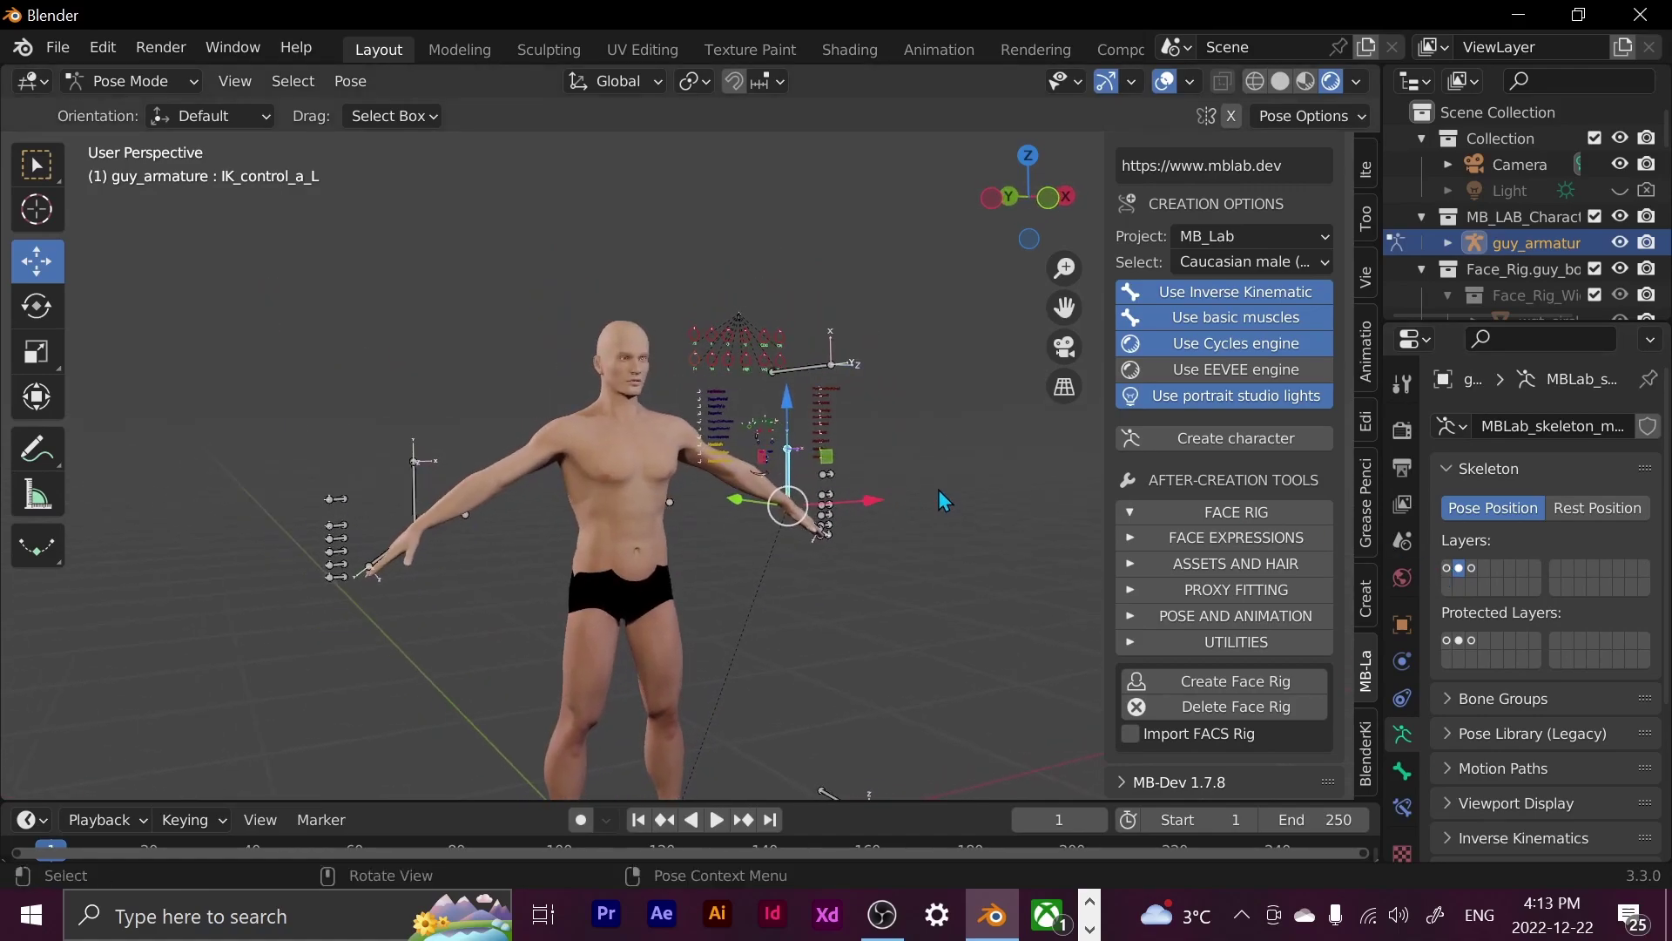
pyautogui.click(1473, 568)
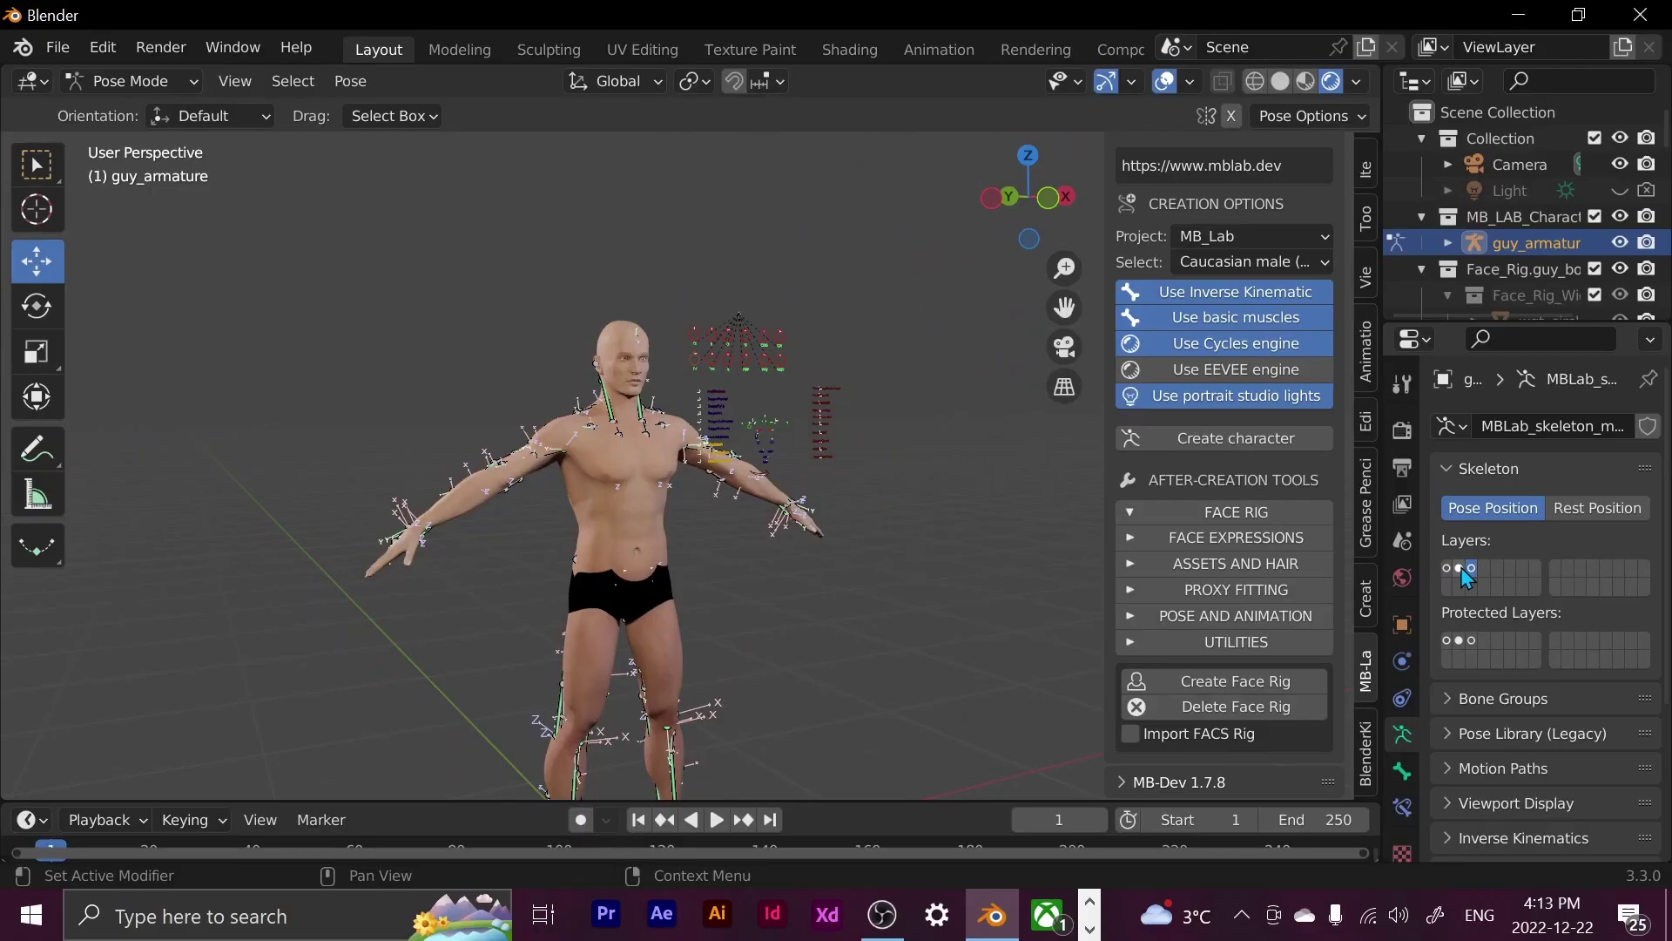
pyautogui.click(1460, 568)
pyautogui.moveTo(871, 449); pyautogui.dragTo(948, 425, button='middle')
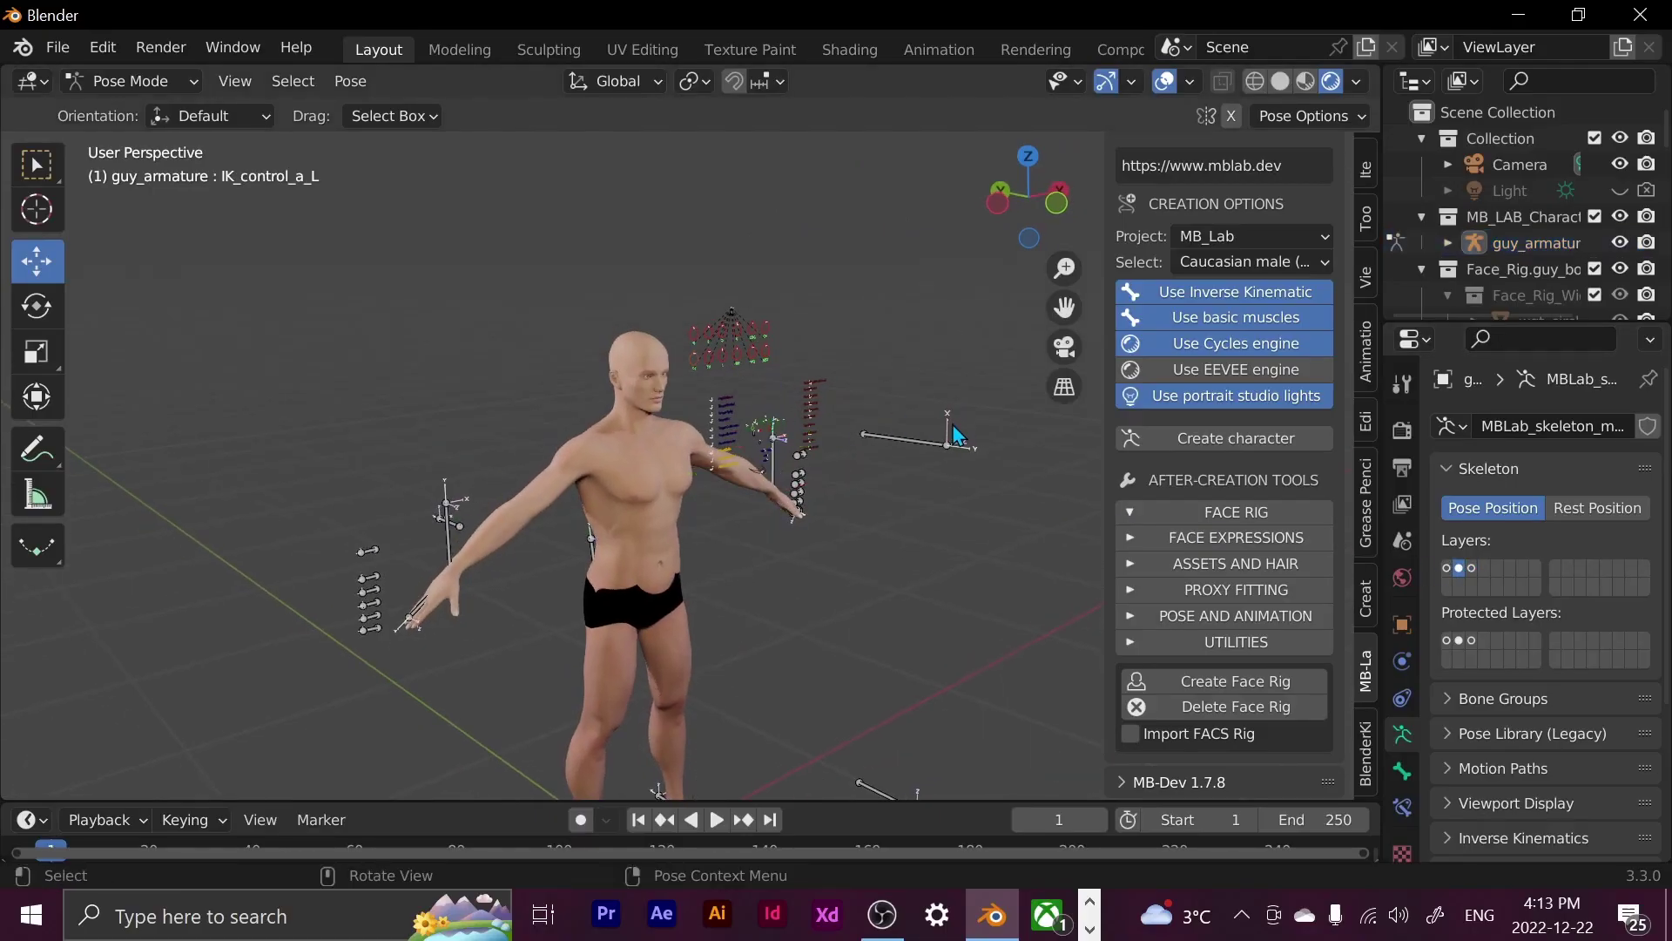
pyautogui.click(951, 443)
pyautogui.press('g')
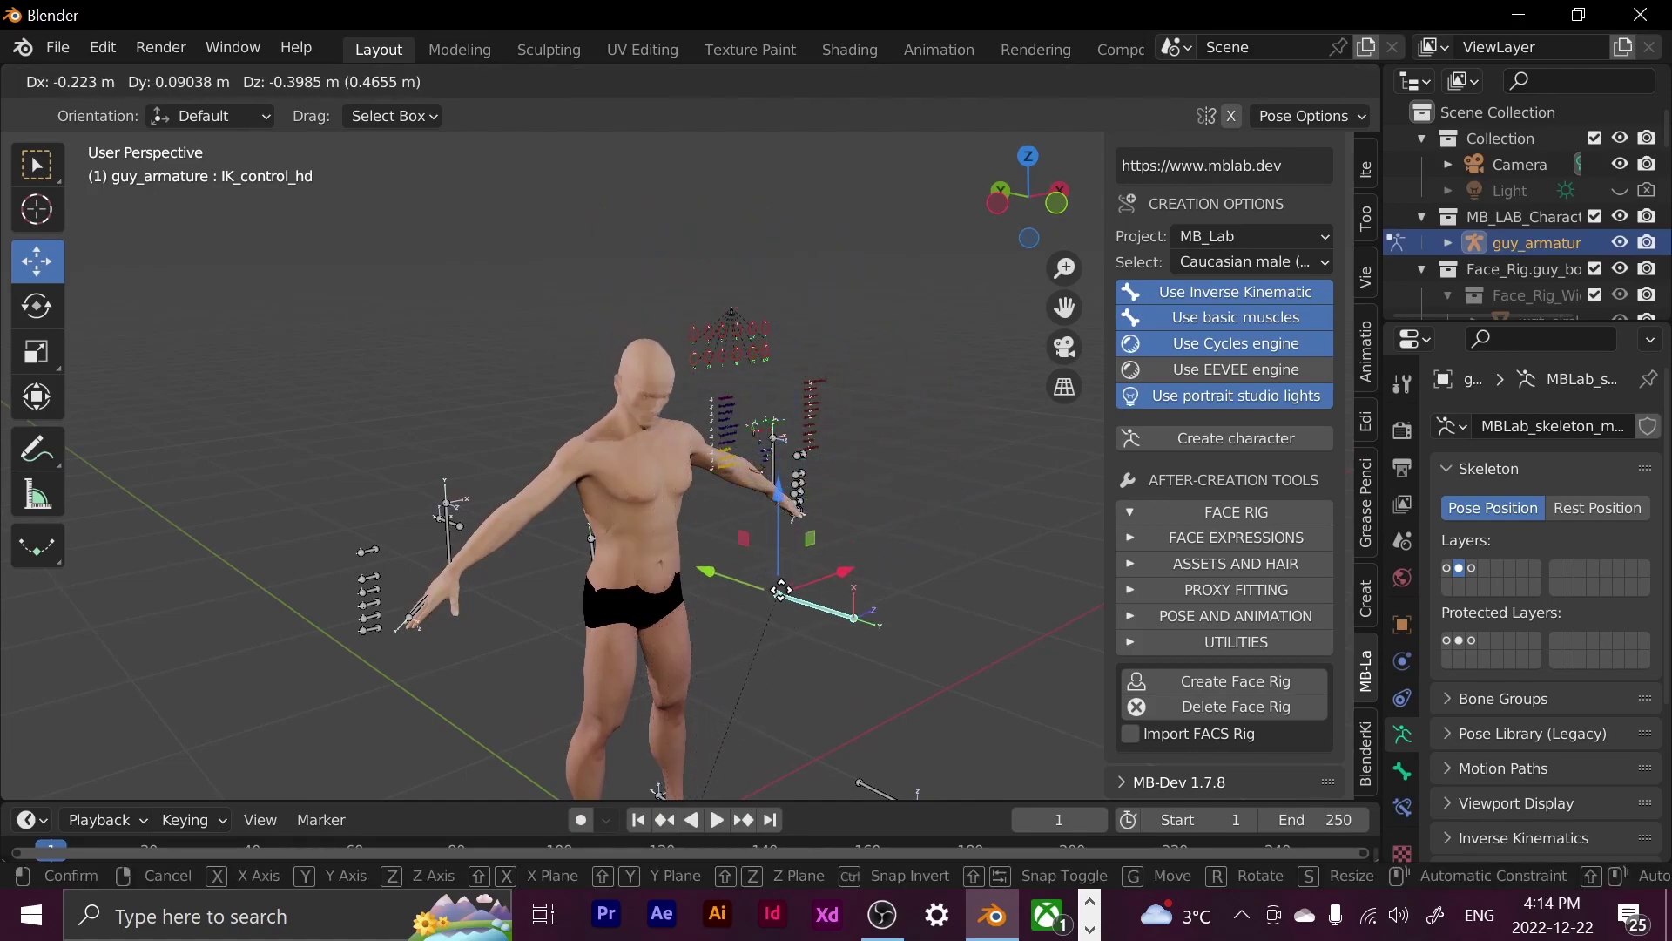
# Cancel the head control move and select the character's body mesh
pyautogui.press('Escape')
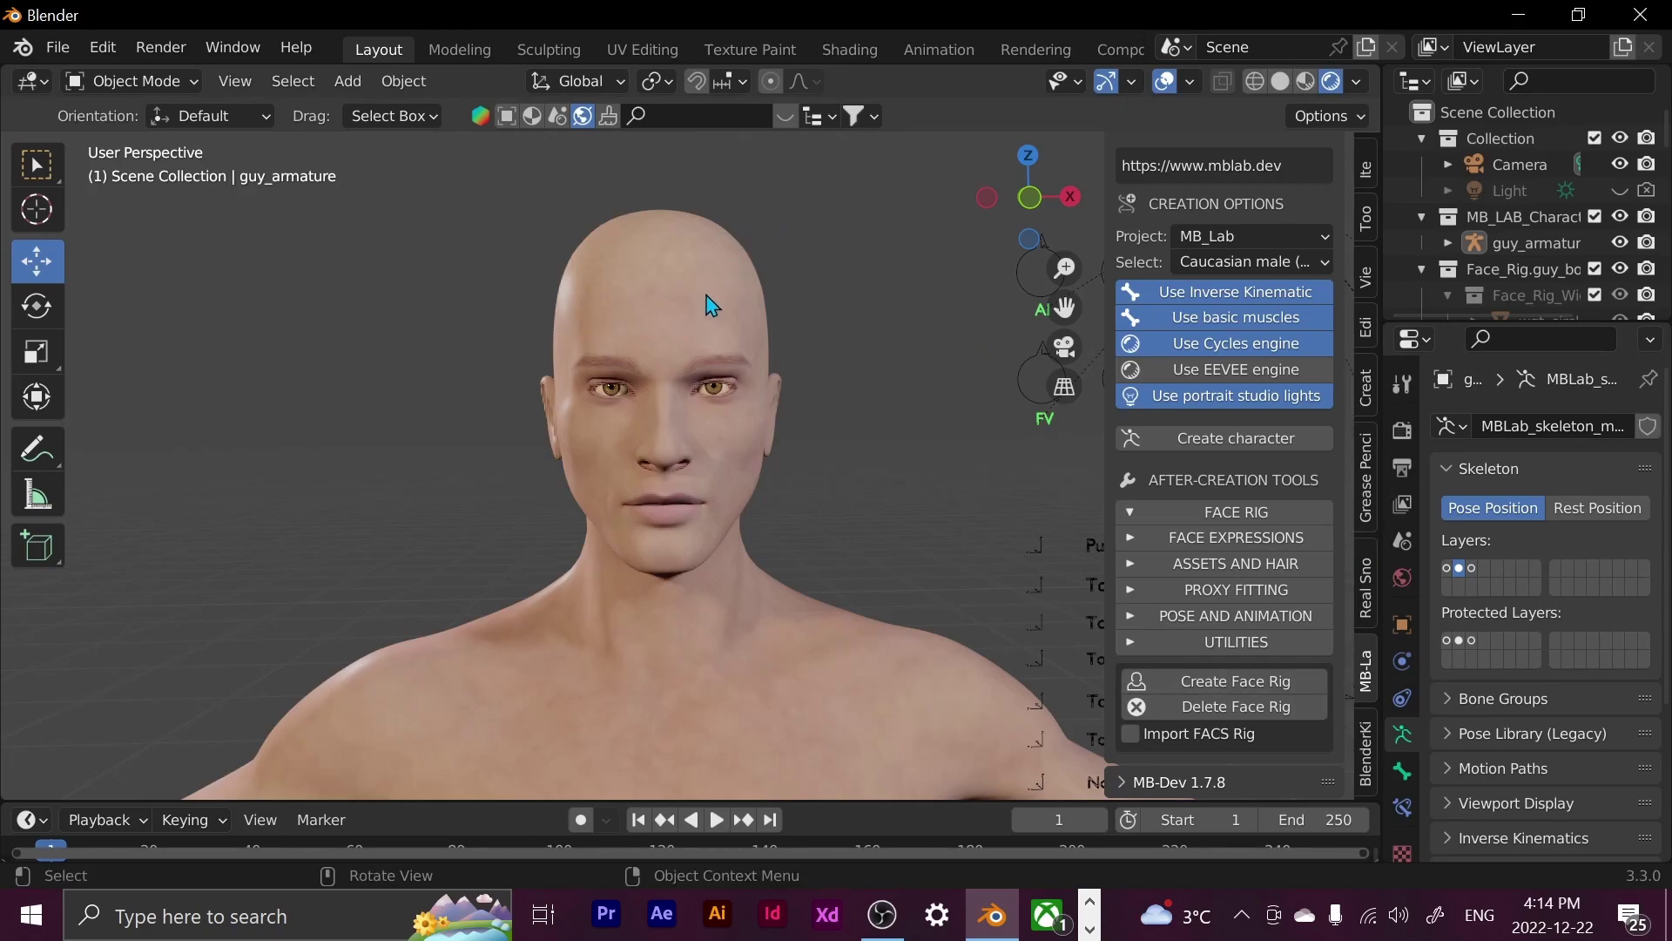
pyautogui.click(713, 305)
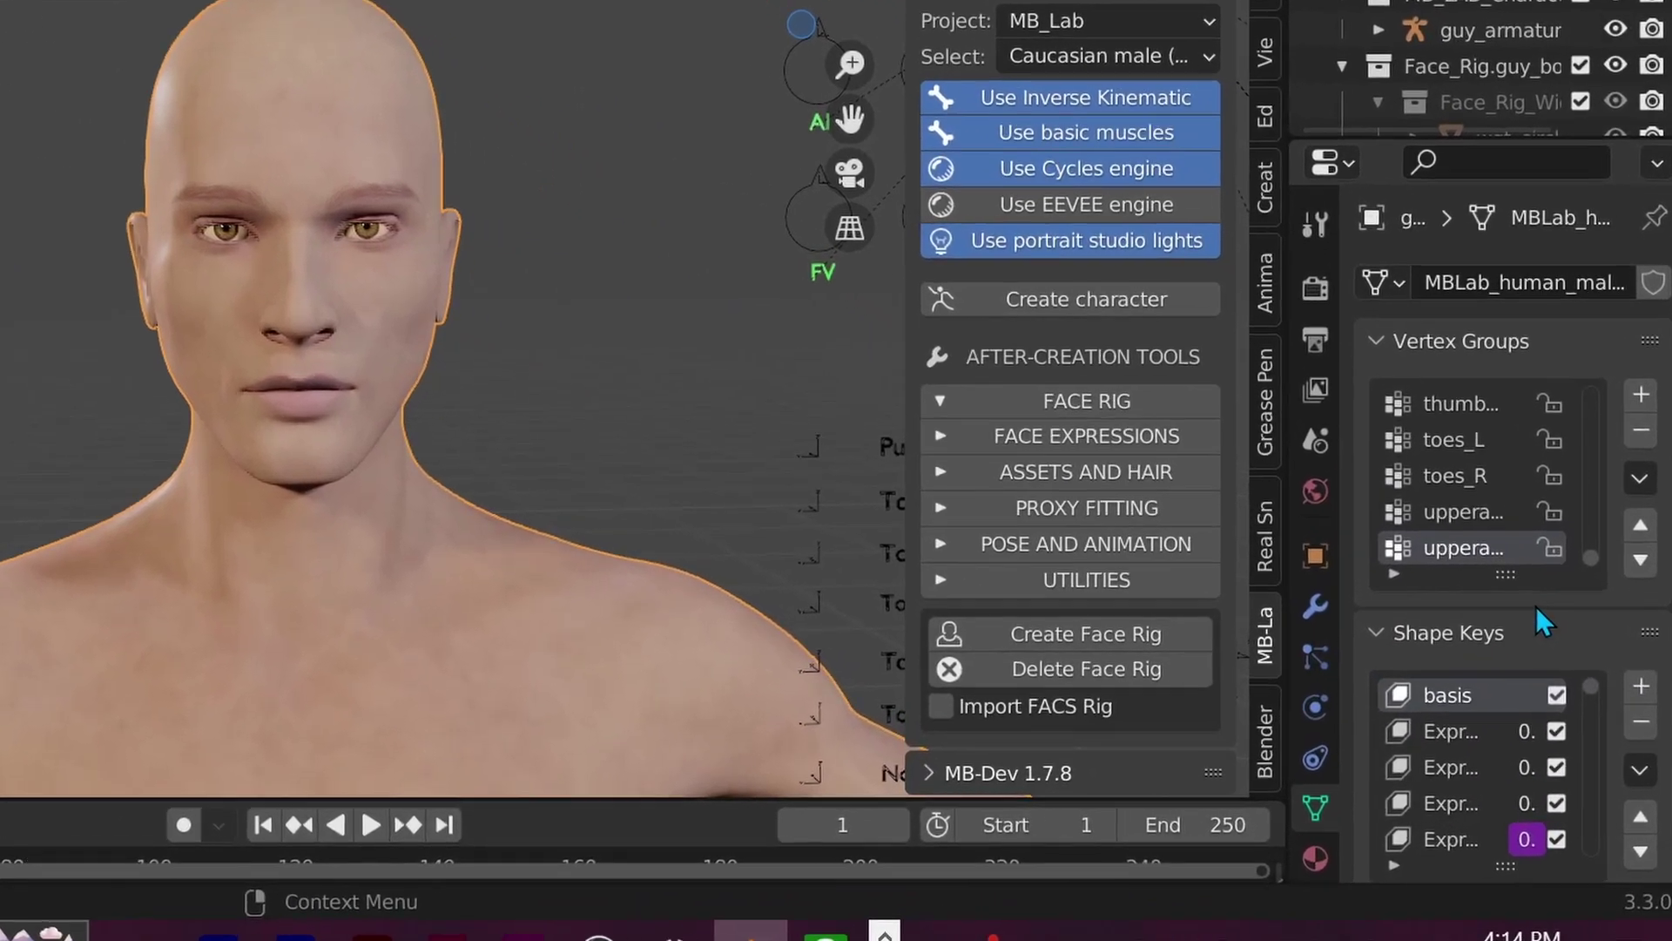
pyautogui.scroll(-2, 1533, 688)
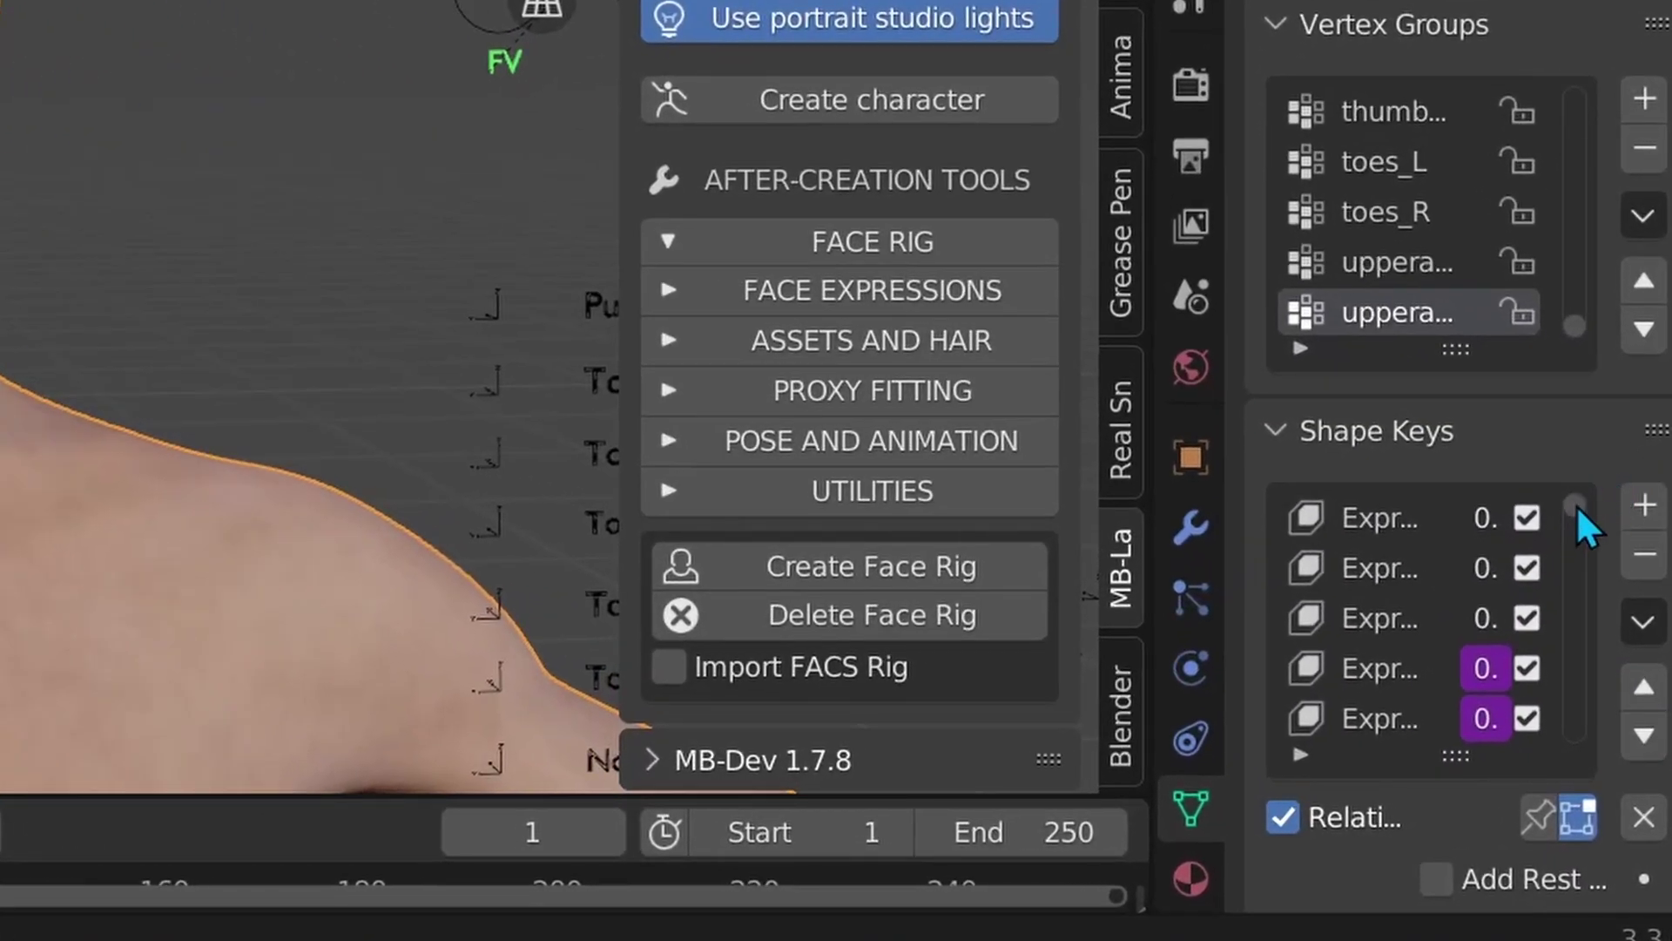
pyautogui.moveTo(1579, 510); pyautogui.dragTo(1578, 843)
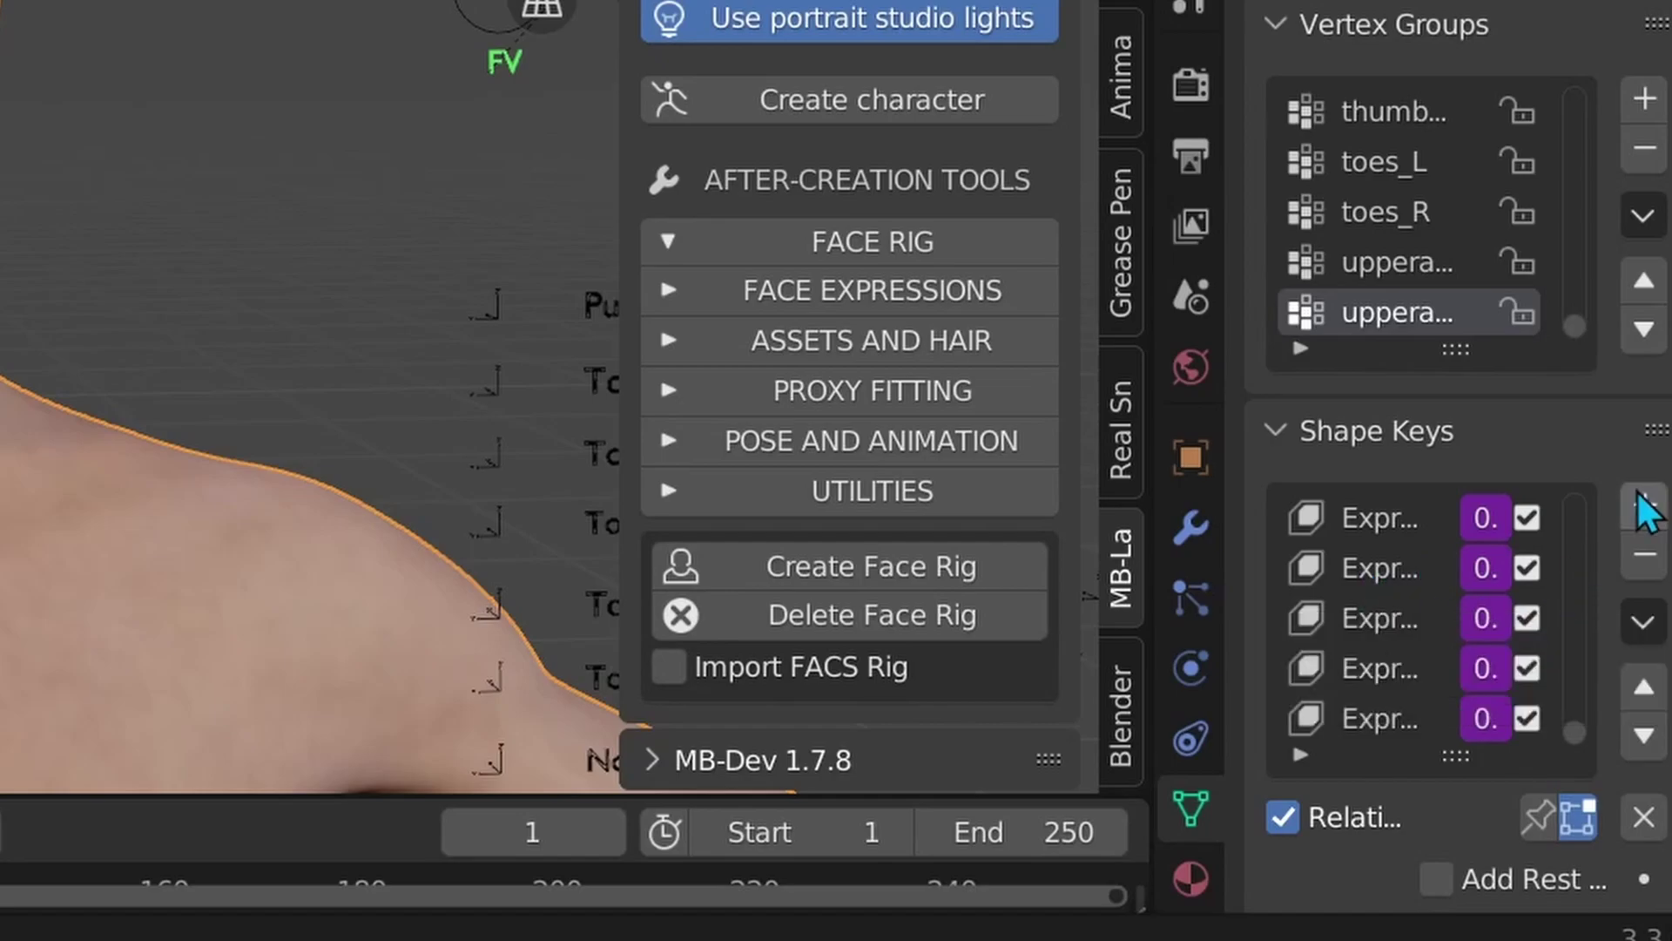
# Add shape key Key 83 to the body and set its value to 1.000
pyautogui.click(1635, 523)
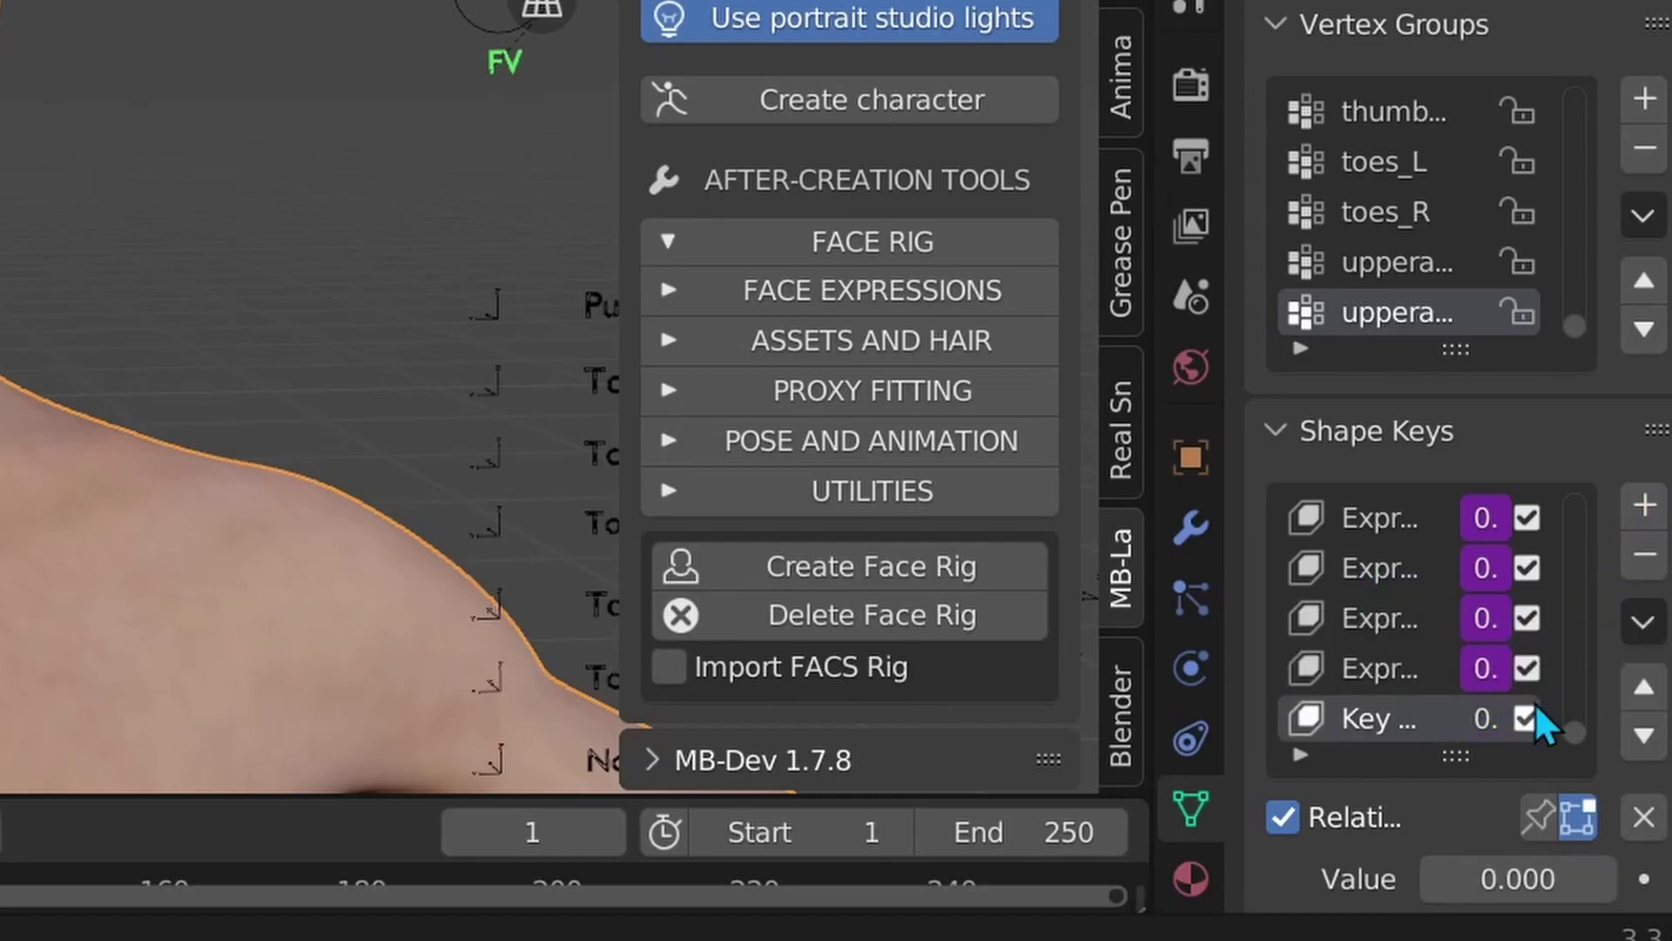
pyautogui.scroll(-5, 1429, 902)
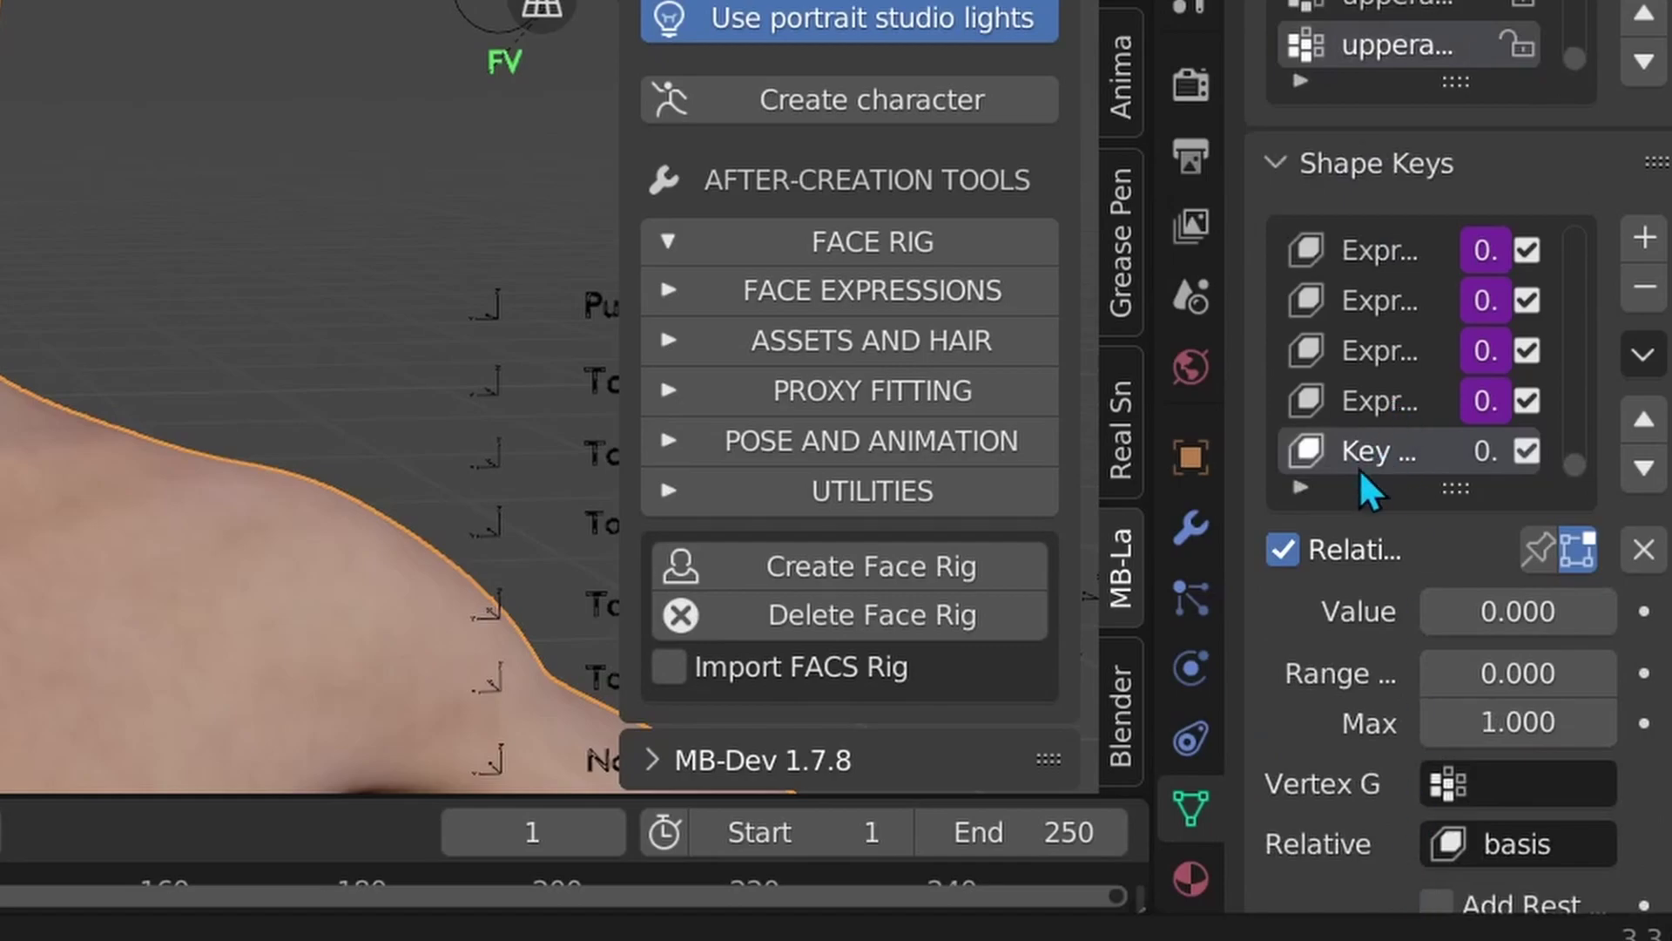
pyautogui.click(1498, 614)
pyautogui.write('1')
pyautogui.press('Return')
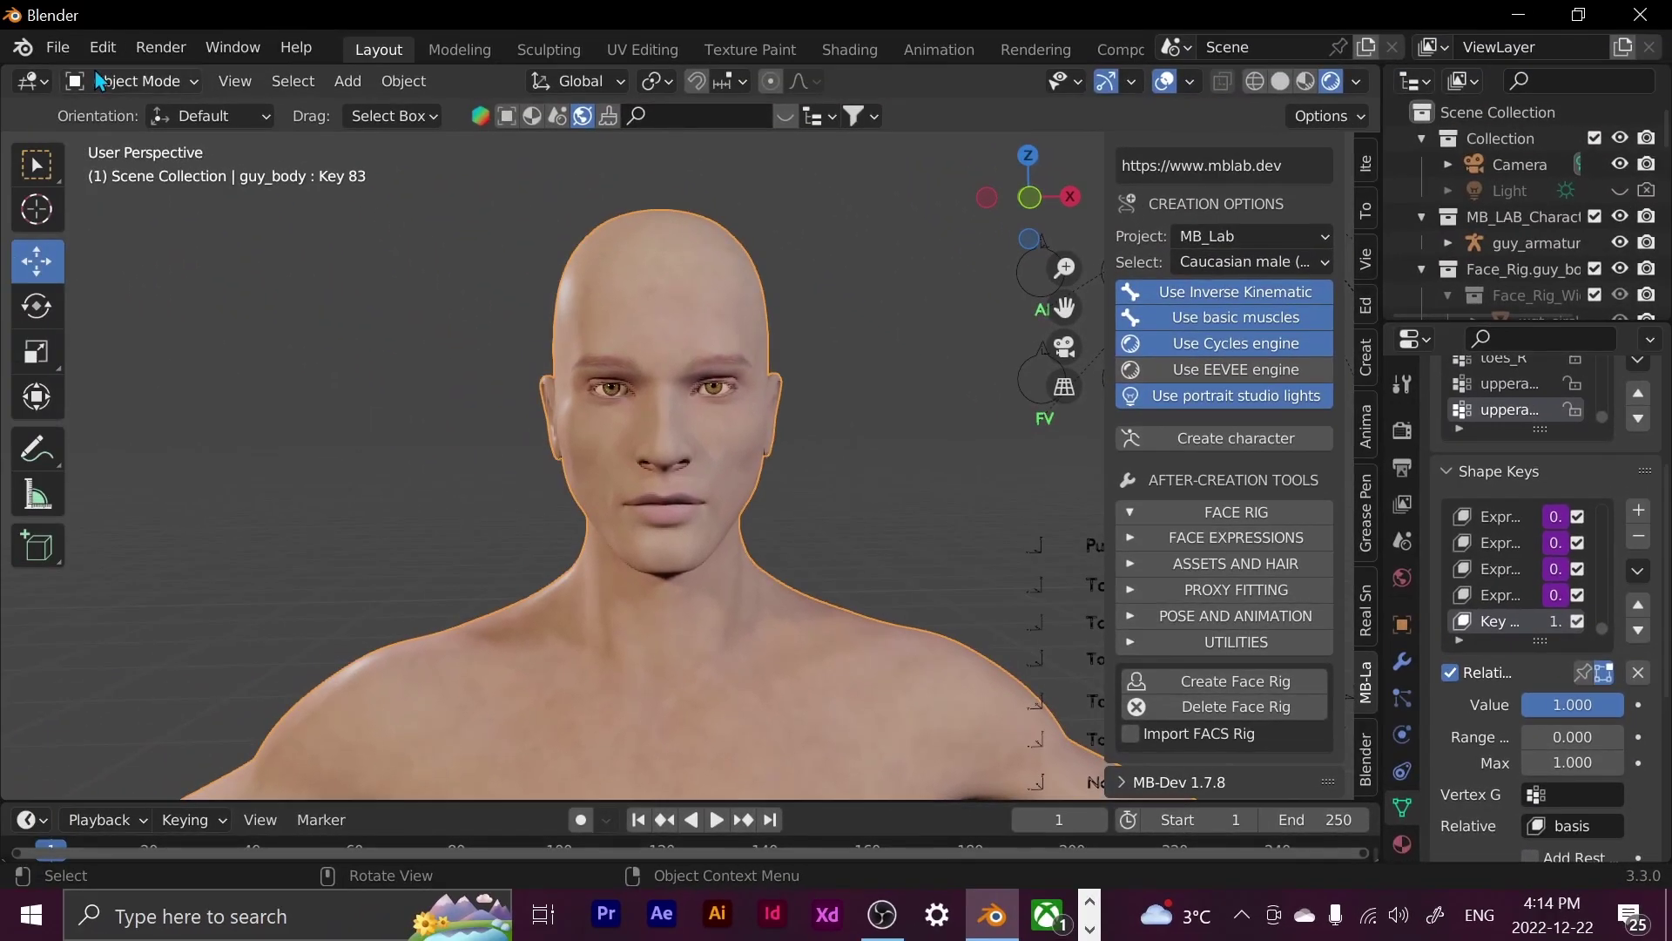
pyautogui.click(113, 81)
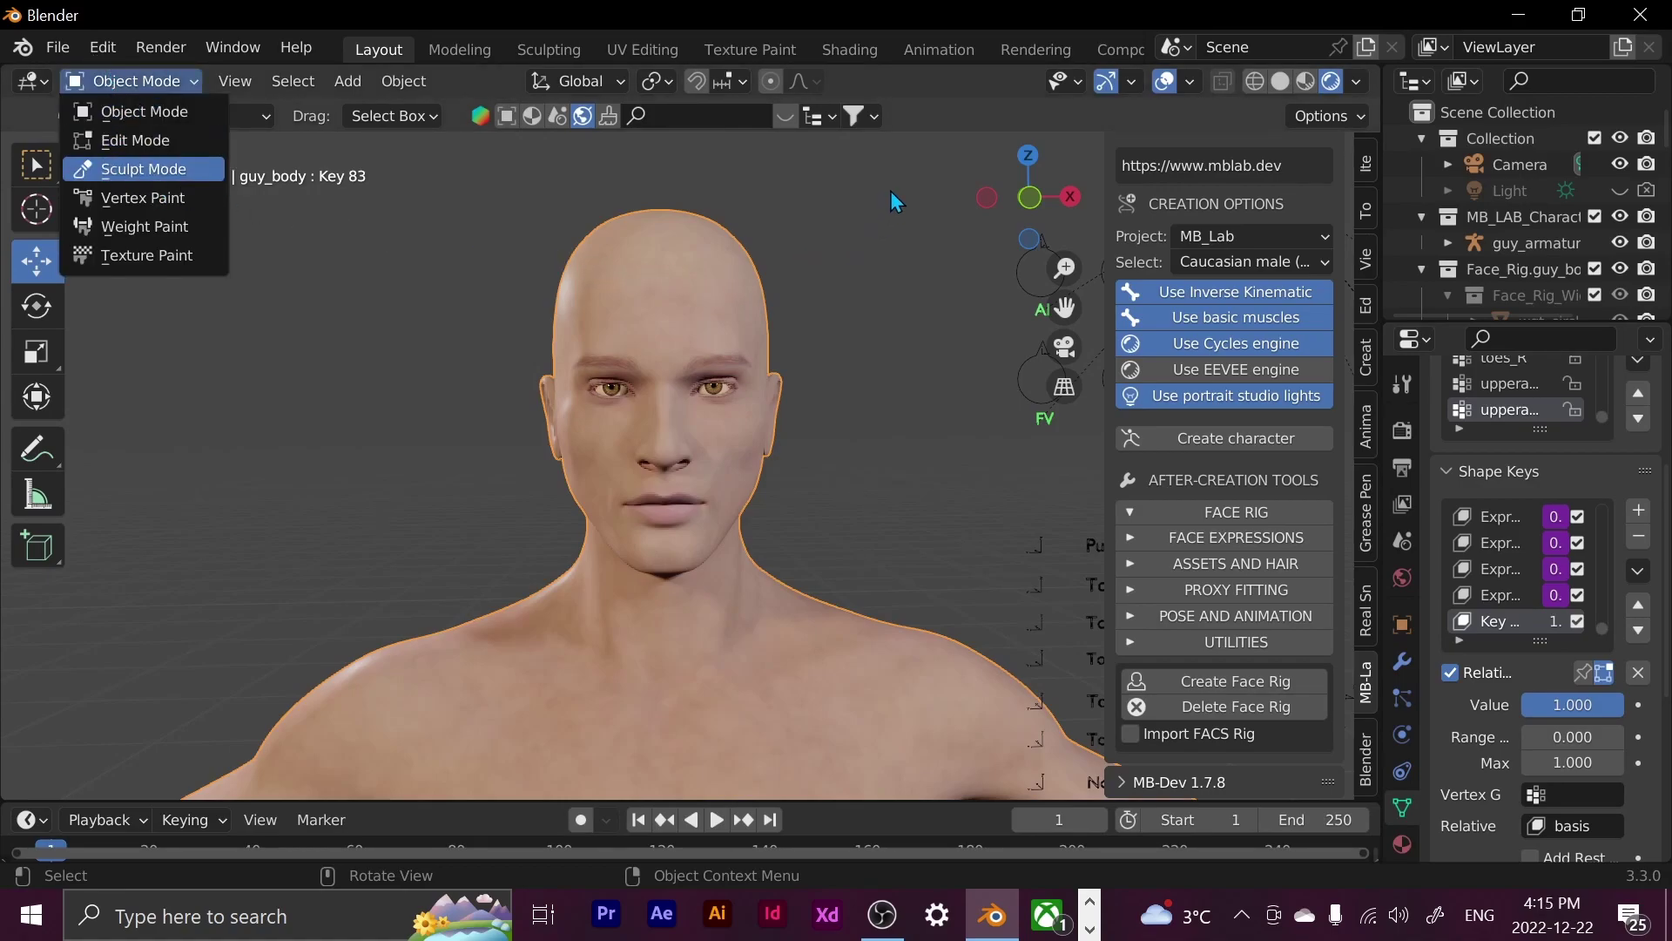
# Enter Sculpt Mode on the body and set up a Grab brush with a 174 px radius
pyautogui.press('Return')
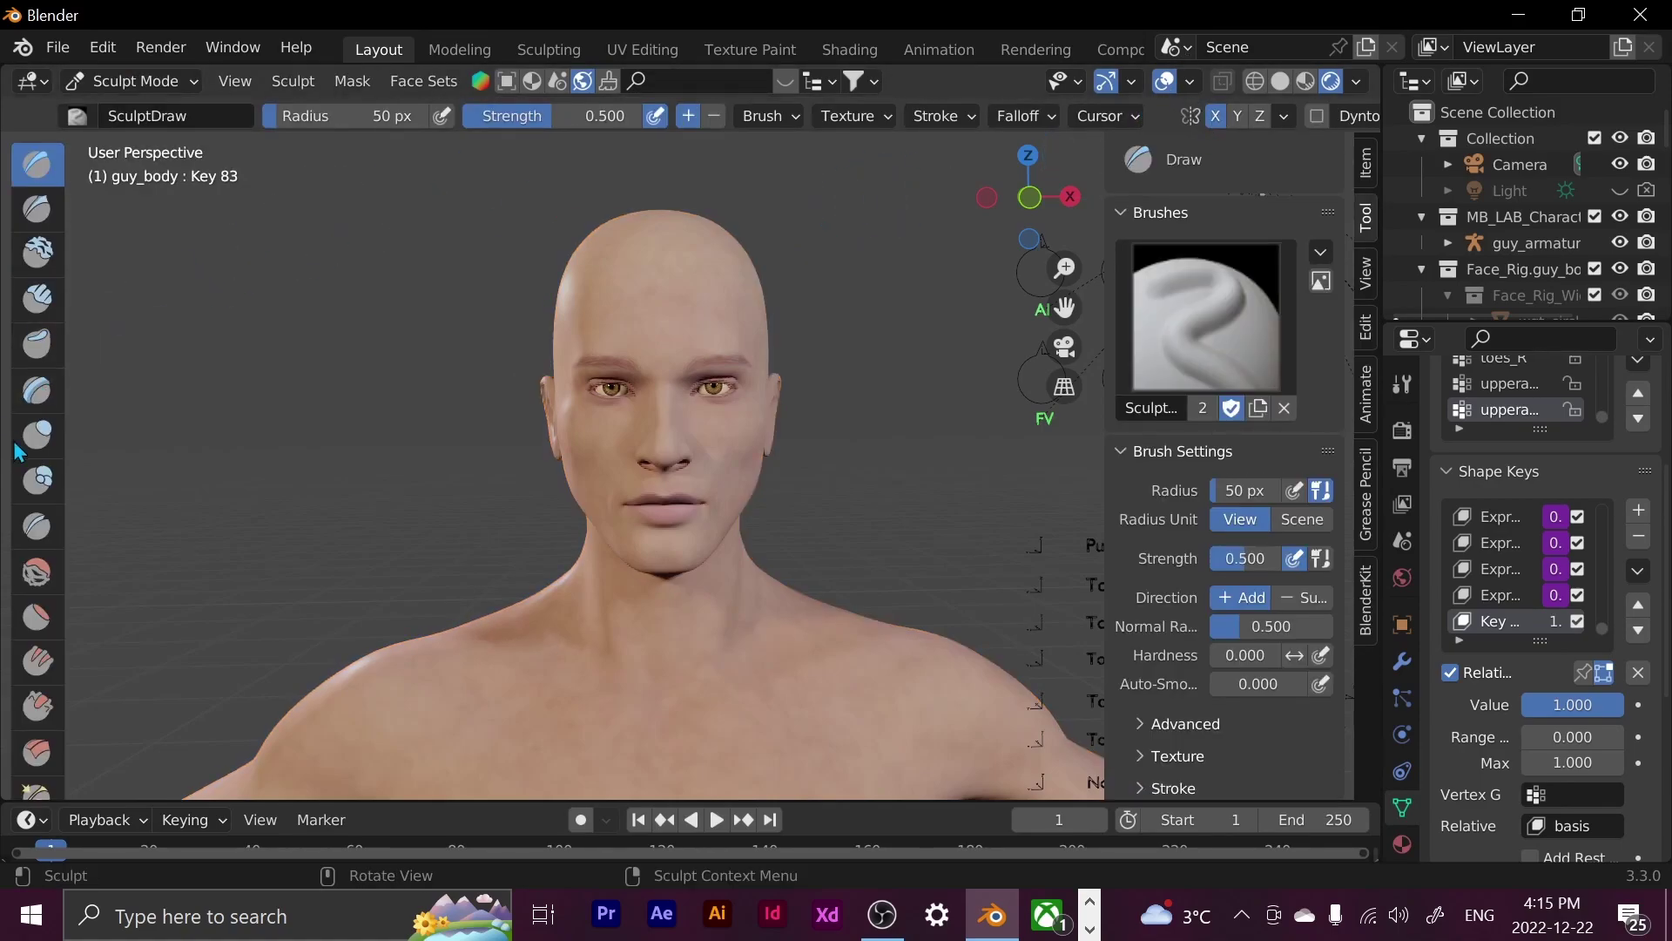
pyautogui.moveTo(65, 449); pyautogui.dragTo(119, 449)
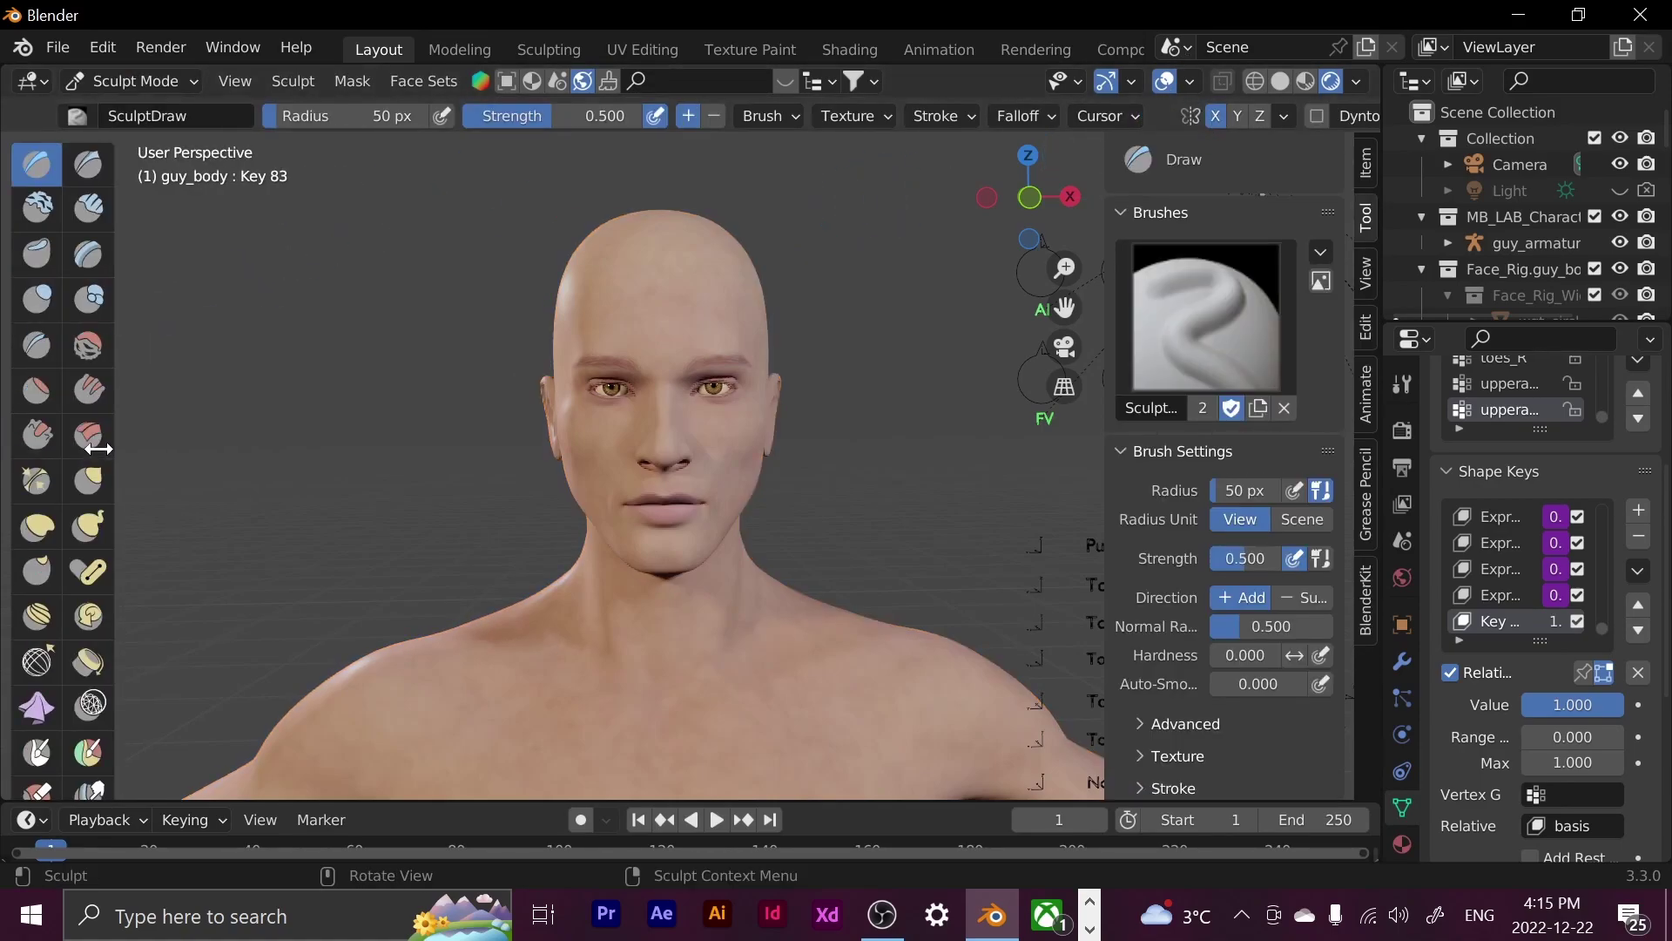
pyautogui.click(96, 485)
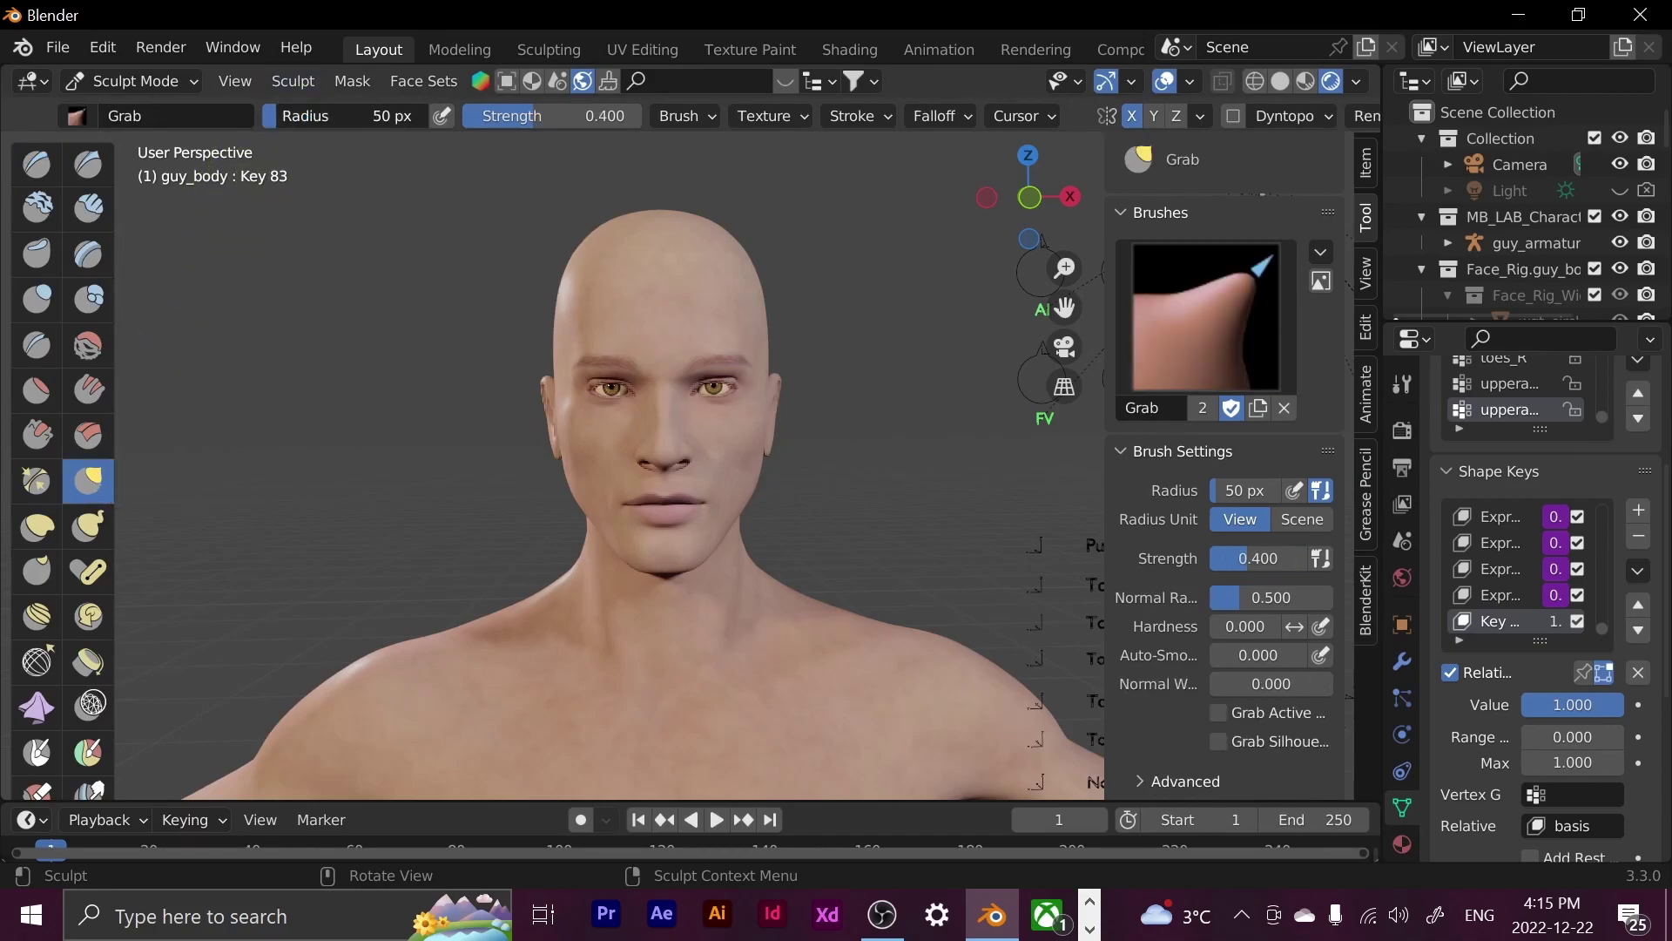
pyautogui.moveTo(349, 116); pyautogui.dragTo(457, 116)
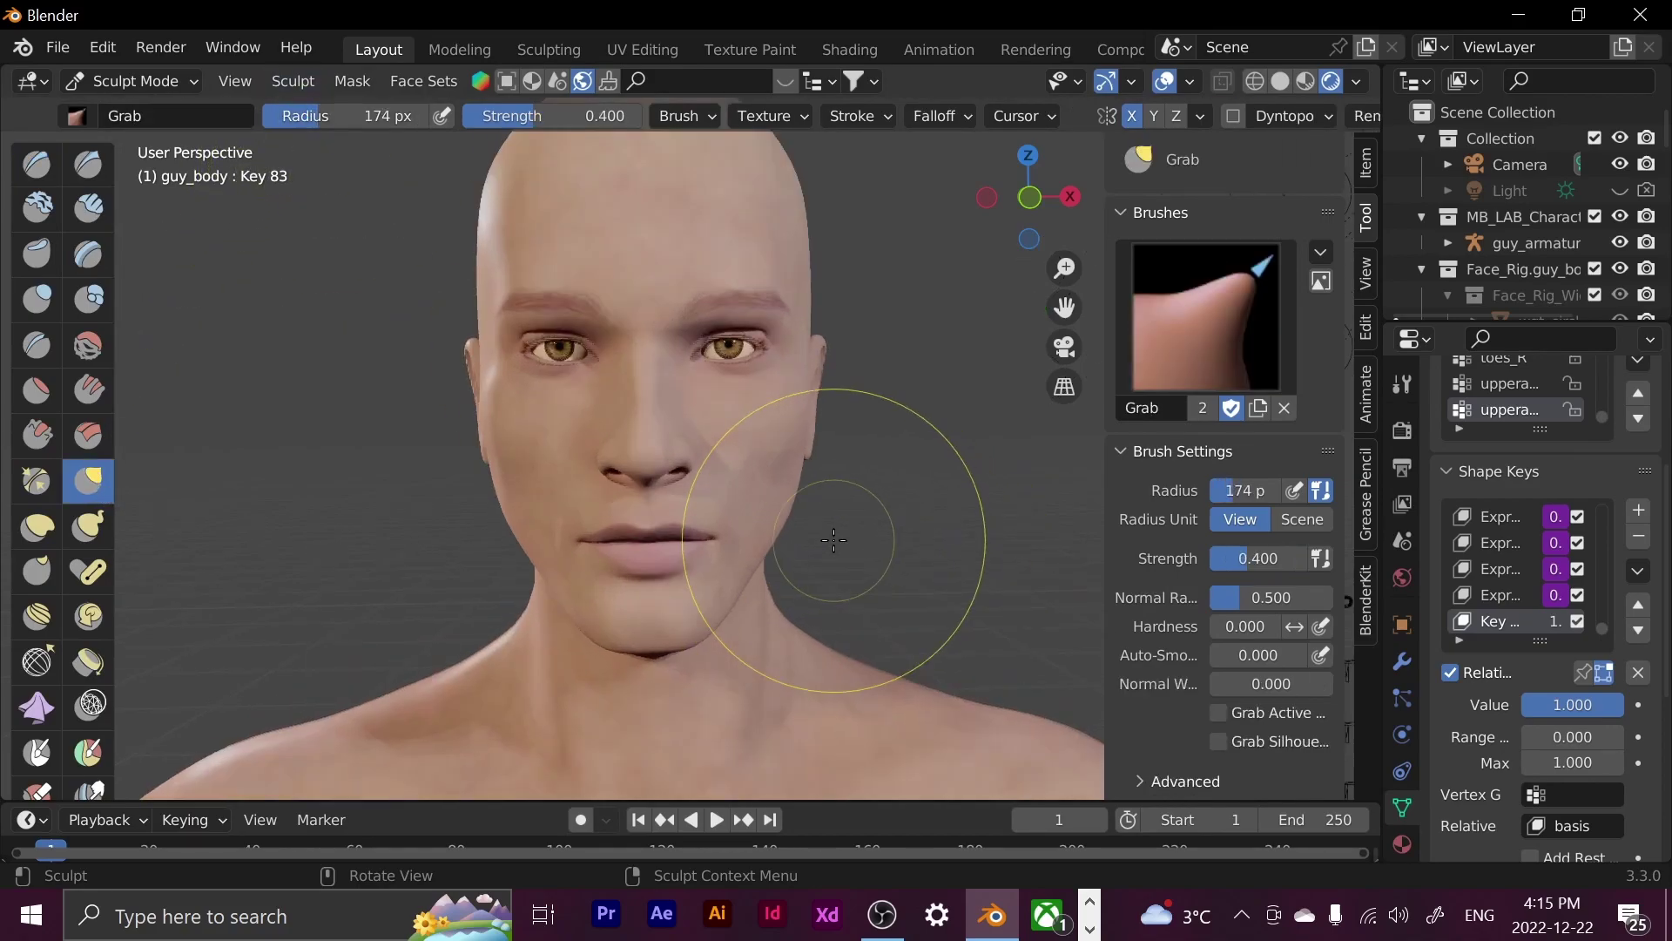
pyautogui.scroll(2, 810, 513)
pyautogui.scroll(-1, 810, 514)
# Grab the right cheek inward, then undo the cheek stroke and the earlier sculpt change
pyautogui.moveTo(779, 519)
pyautogui.mouseDown()
pyautogui.moveTo(752, 520)
pyautogui.moveTo(774, 518)
pyautogui.mouseUp()
pyautogui.hotkey('ctrl', 'z')
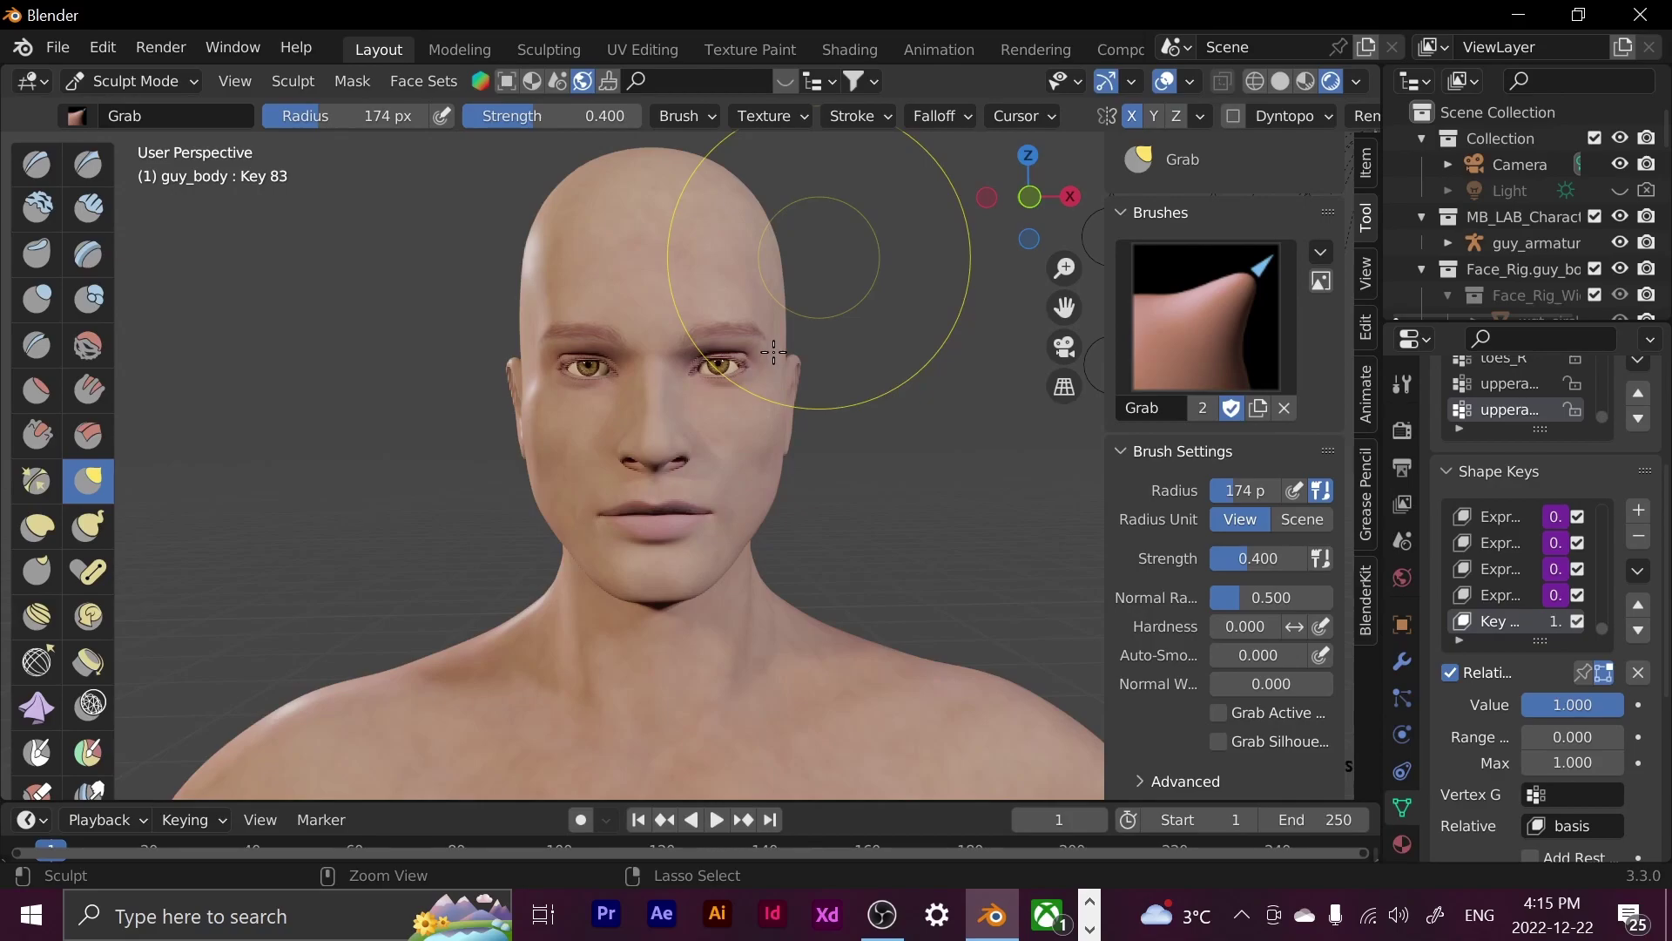
pyautogui.hotkey('ctrl', 'z')
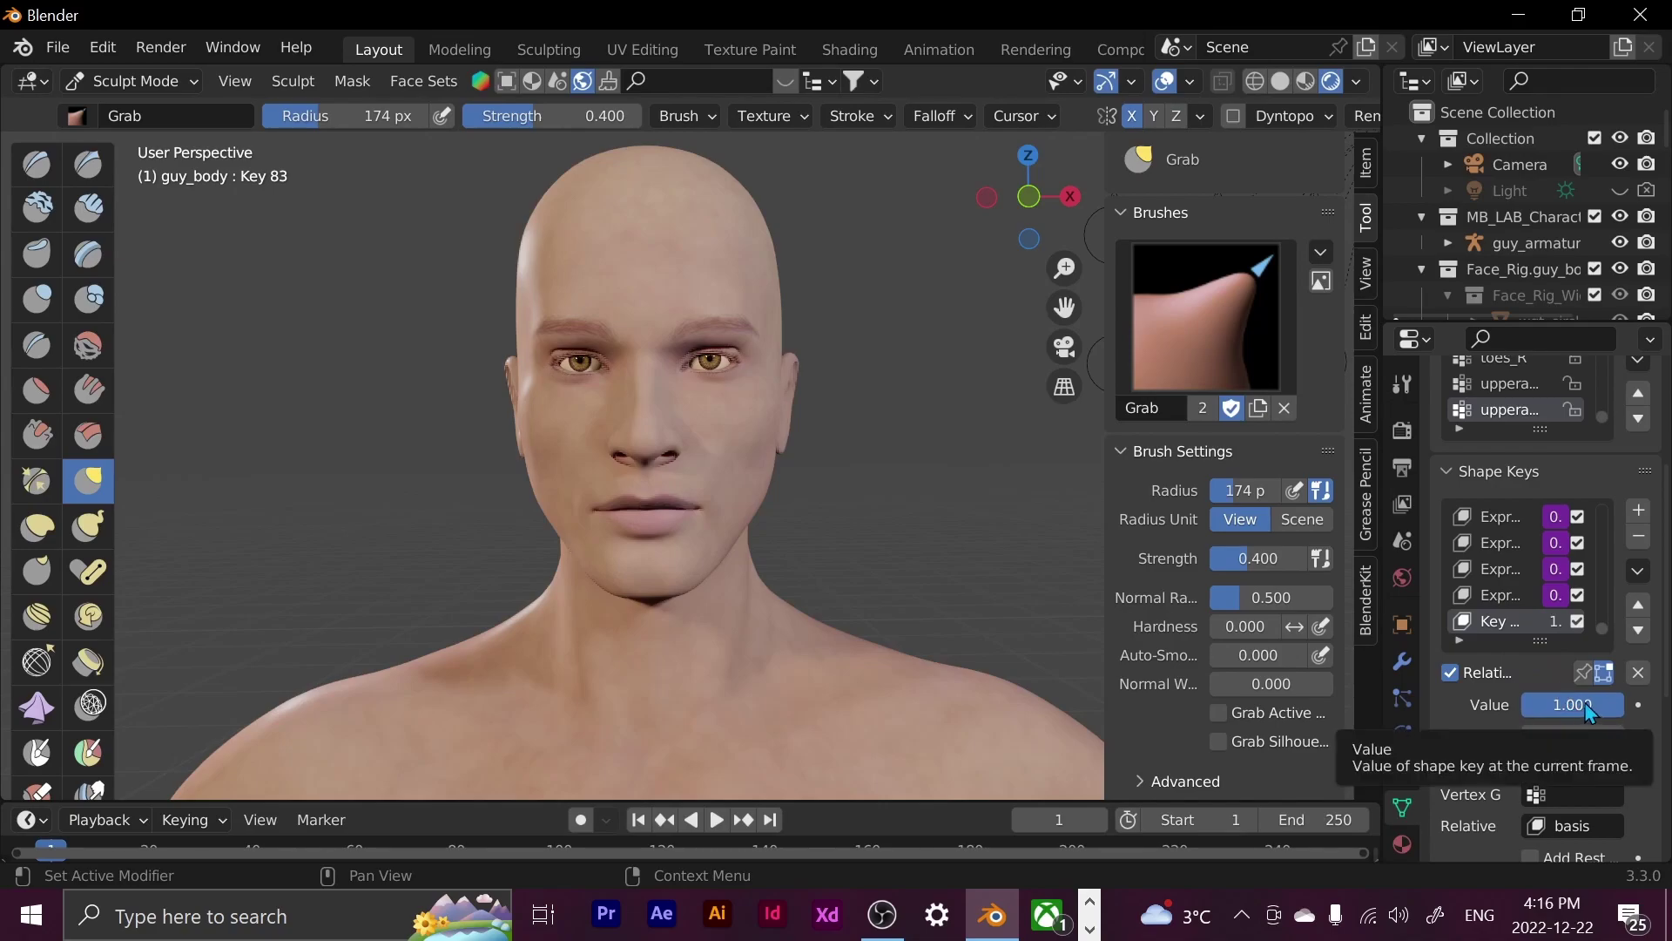
# Drop Key 83's value to 0, then set it back to 1.000
pyautogui.moveTo(1572, 705); pyautogui.dragTo(1521, 706)
pyautogui.click(1523, 705)
pyautogui.write('1')
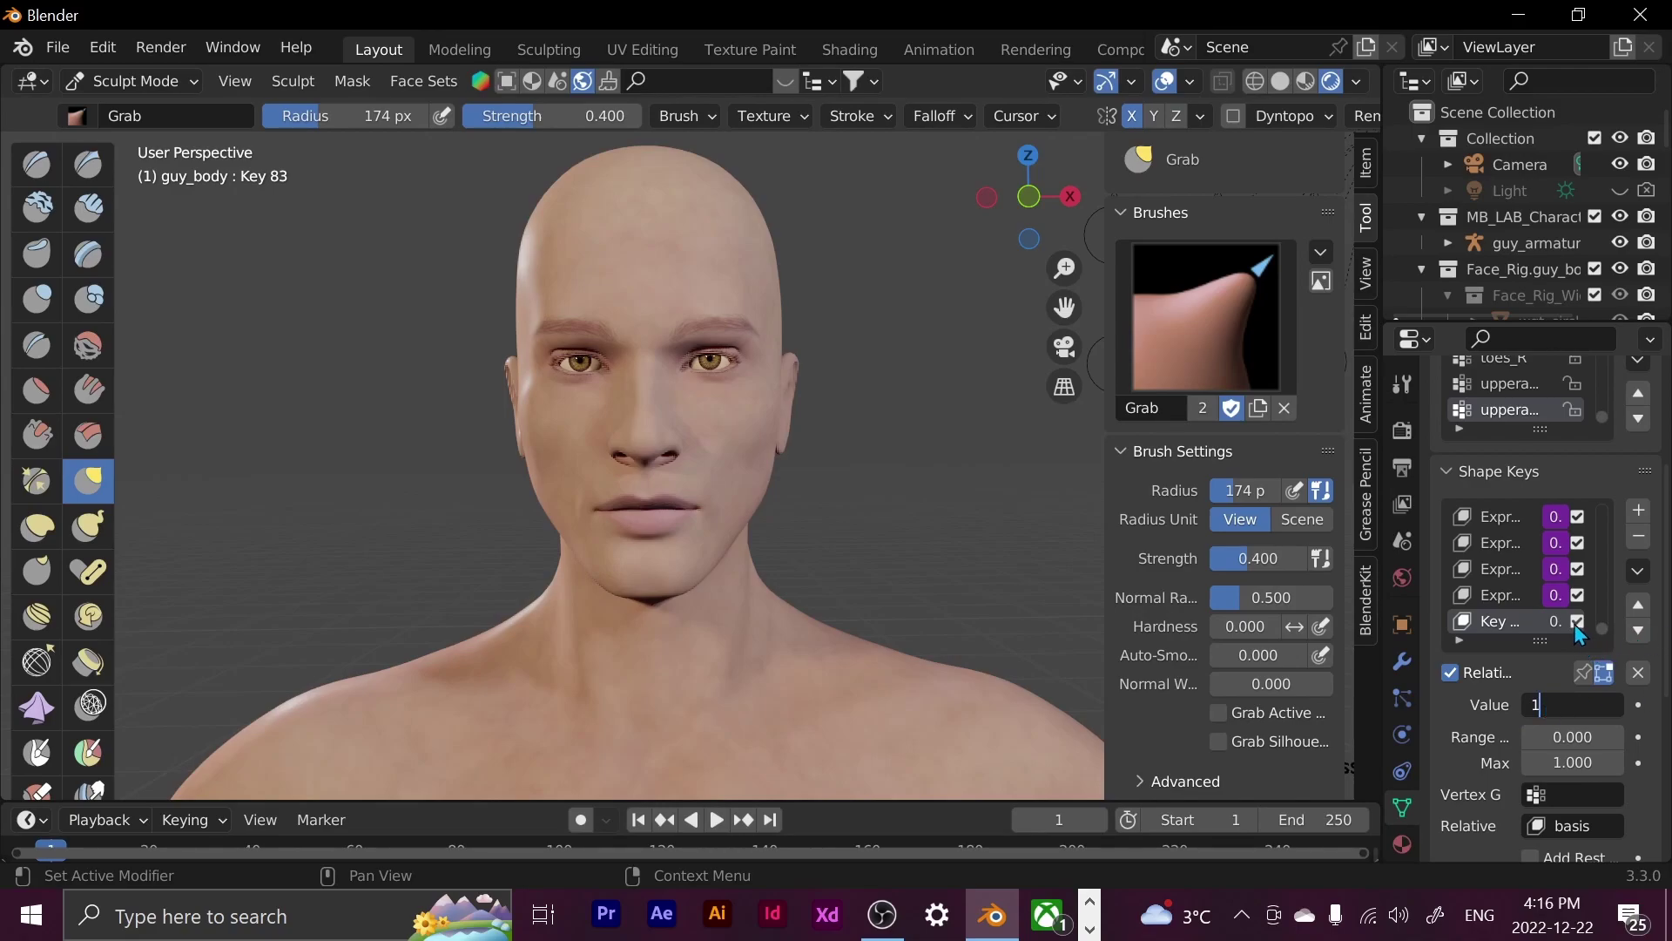
pyautogui.press('Return')
pyautogui.hotkey('ctrl', 'Tab')
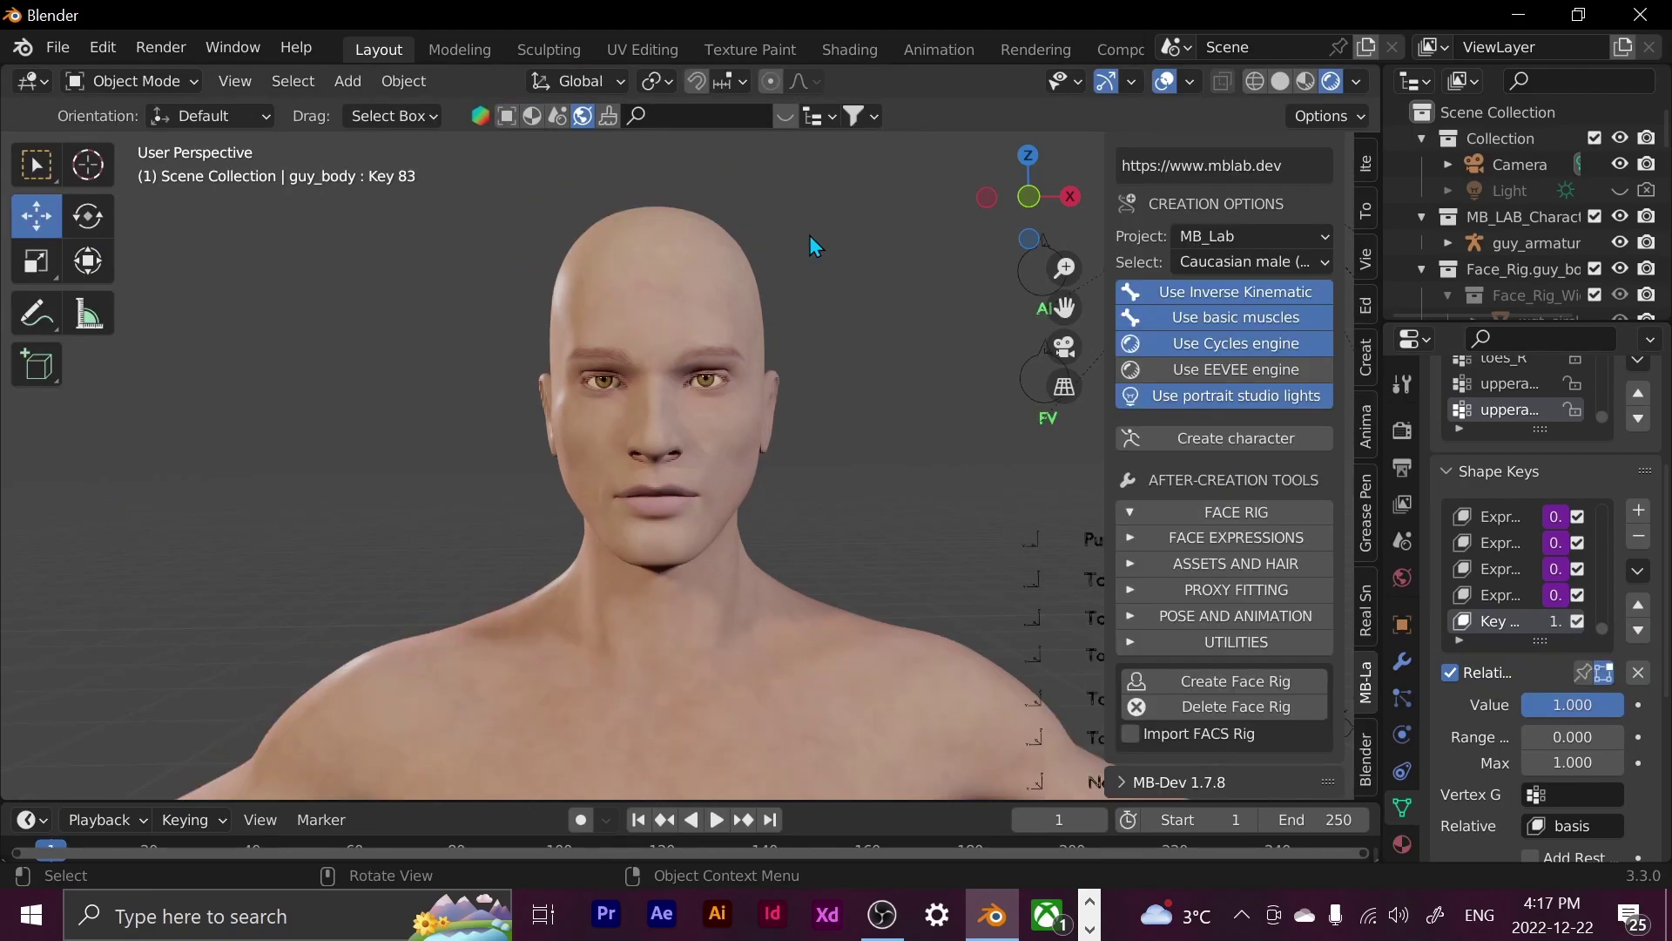